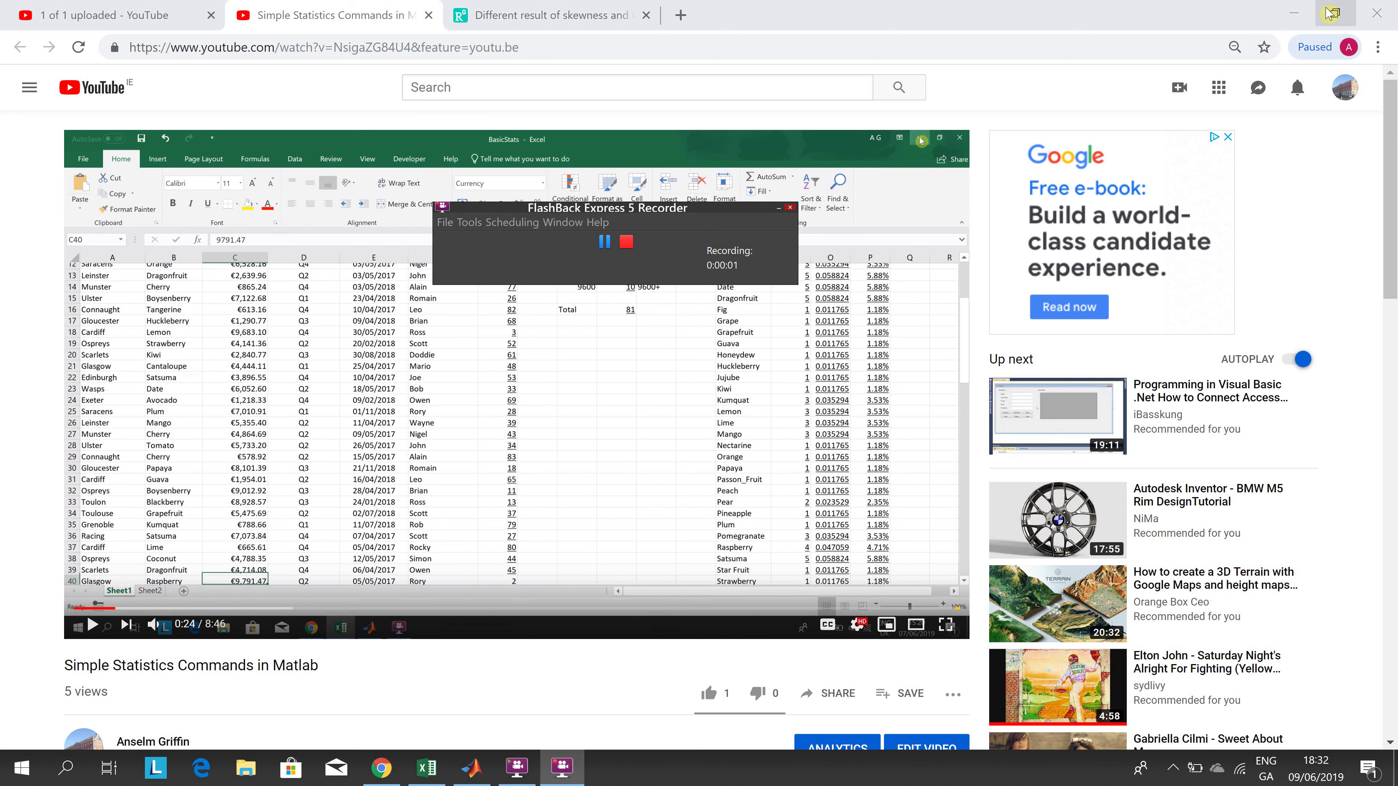
Step: Hide the recorder, seek the video to 2:17 and 2:39, then close its watch tab
click(776, 208)
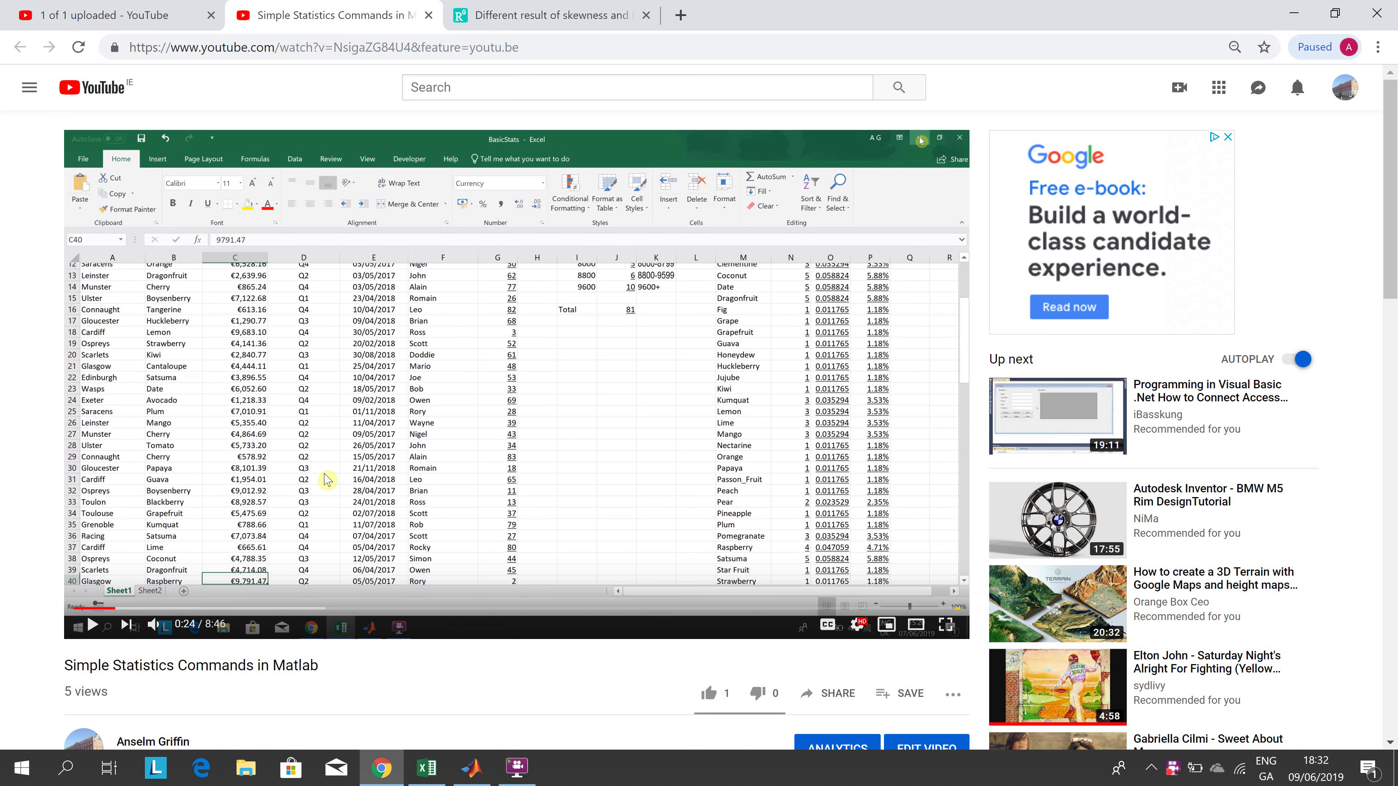
click(305, 607)
click(342, 610)
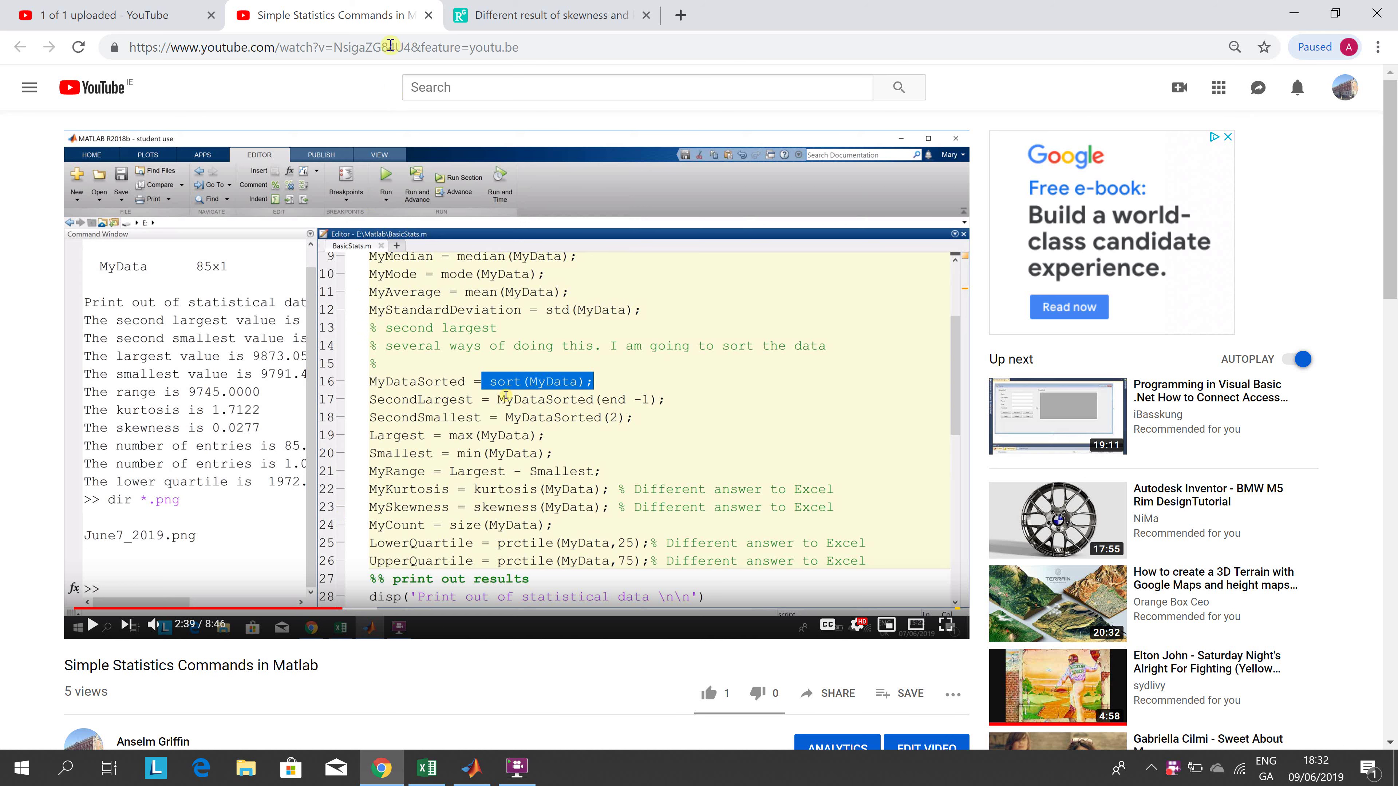
click(429, 16)
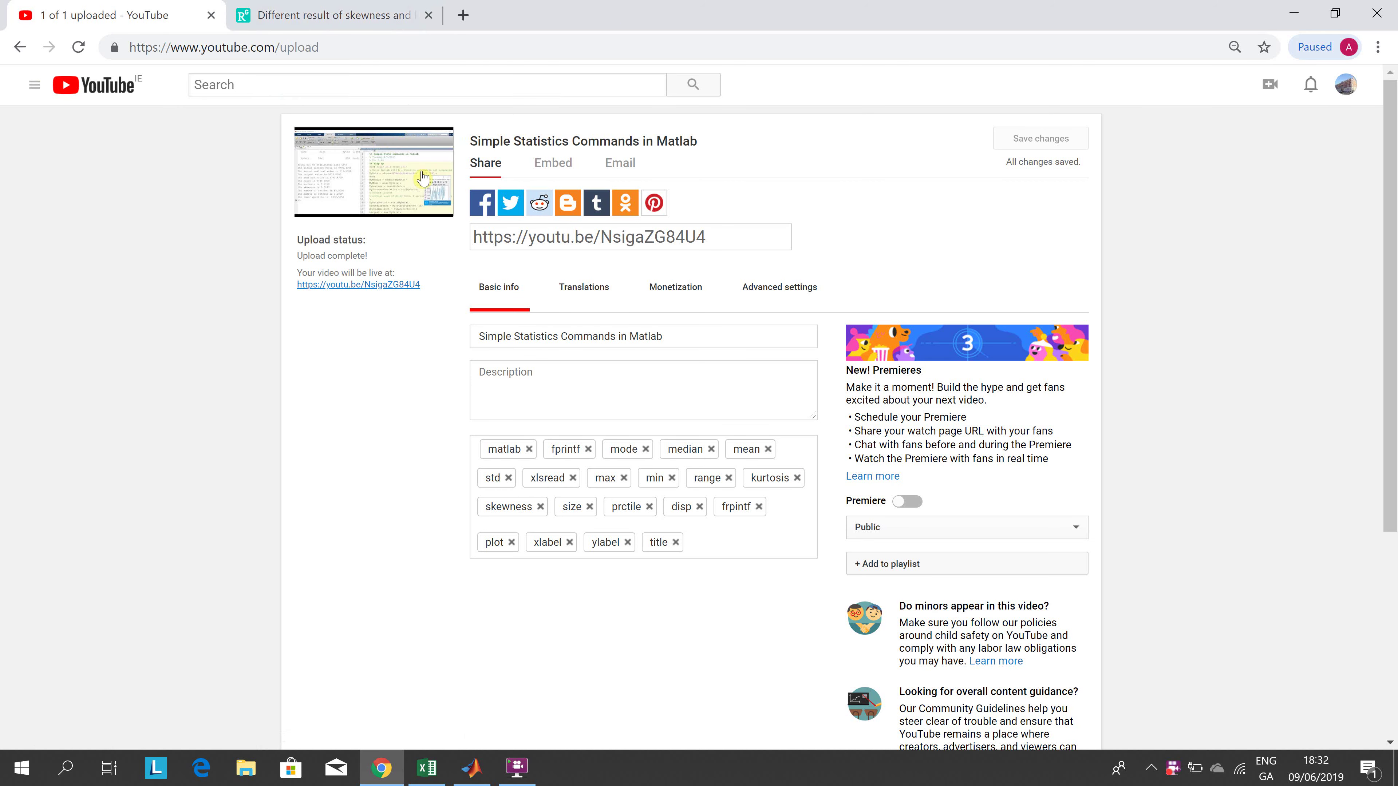
Step: Switch to the BasicStats workbook and underline the 85 Frequency total in J17
key(alt+Tab)
key(alt+Tab)
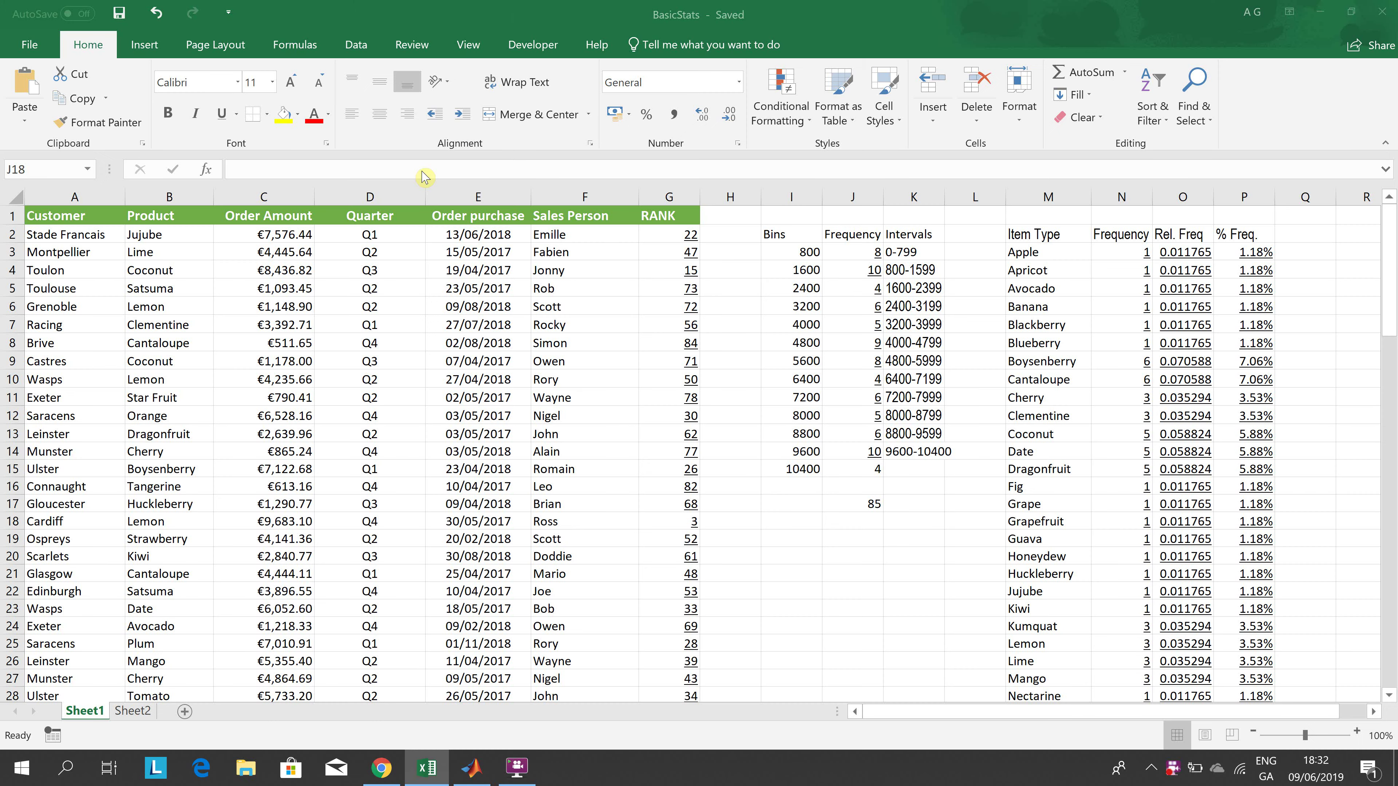
key(Up)
key(Left)
key(Left)
key(Left)
key(Down)
key(Down)
key(Right)
key(Right)
key(Right)
key(Up)
key(Up)
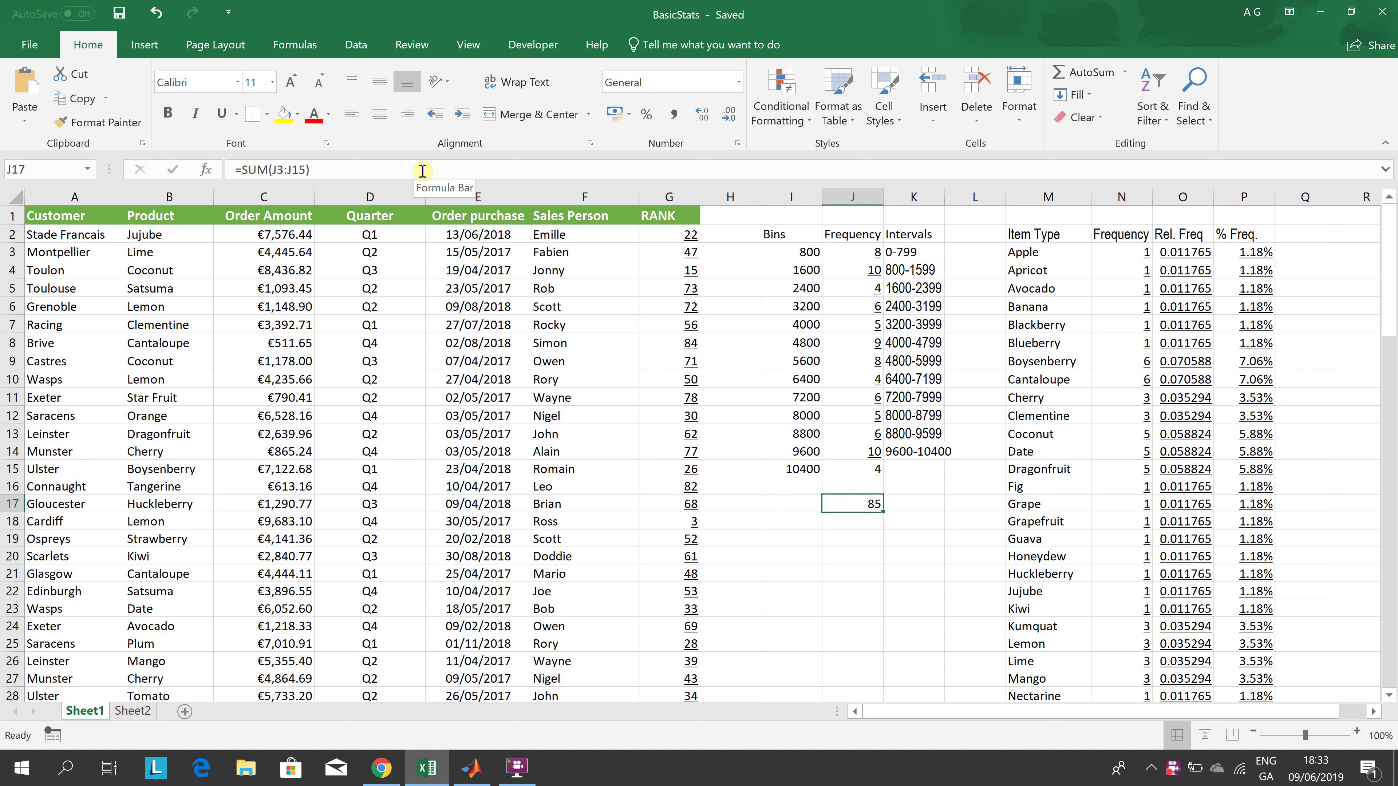
key(ctrl+u)
Step: Review the FREQUENCY formula in J15, the RANK column and the summary statistics
key(Up)
key(Up)
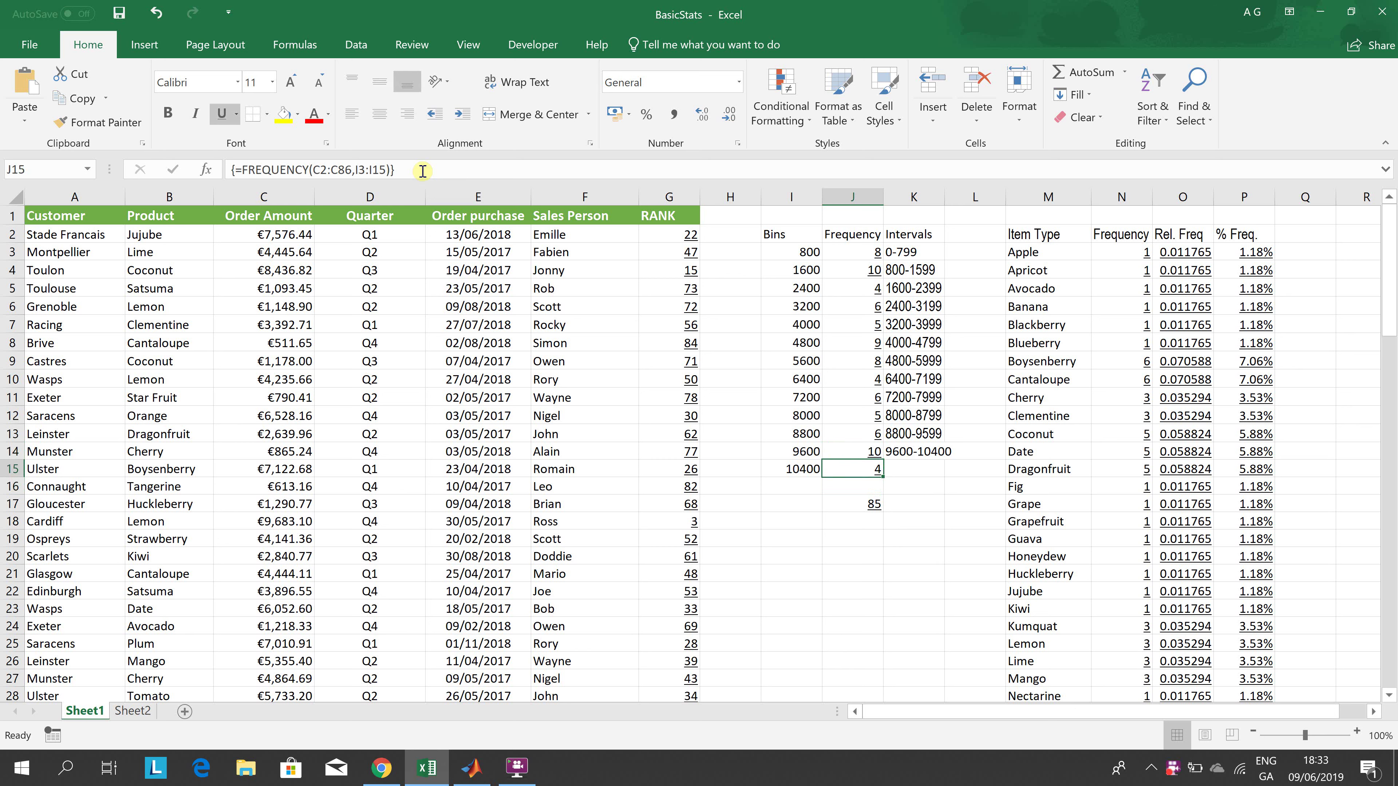
key(Left)
key(Left)
key(Left)
key(Down)
key(Down)
key(Down)
key(Down)
key(Down)
key(Down)
key(Down)
key(Down)
key(Down)
key(Down)
key(Down)
key(Down)
key(Down)
key(Down)
key(Down)
key(Down)
key(Down)
key(Down)
key(Down)
key(Down)
key(Down)
key(Down)
key(Down)
key(Down)
key(Down)
key(Right)
key(Right)
key(Right)
key(Right)
key(Right)
key(Right)
key(Right)
key(Right)
key(Right)
key(Right)
key(Down)
key(Down)
key(Down)
key(Down)
key(Down)
key(Down)
key(Down)
key(Down)
key(Down)
key(Down)
key(Down)
key(Down)
key(Down)
key(Down)
key(Down)
key(Down)
key(Down)
key(Down)
key(Down)
key(Down)
key(Down)
key(Down)
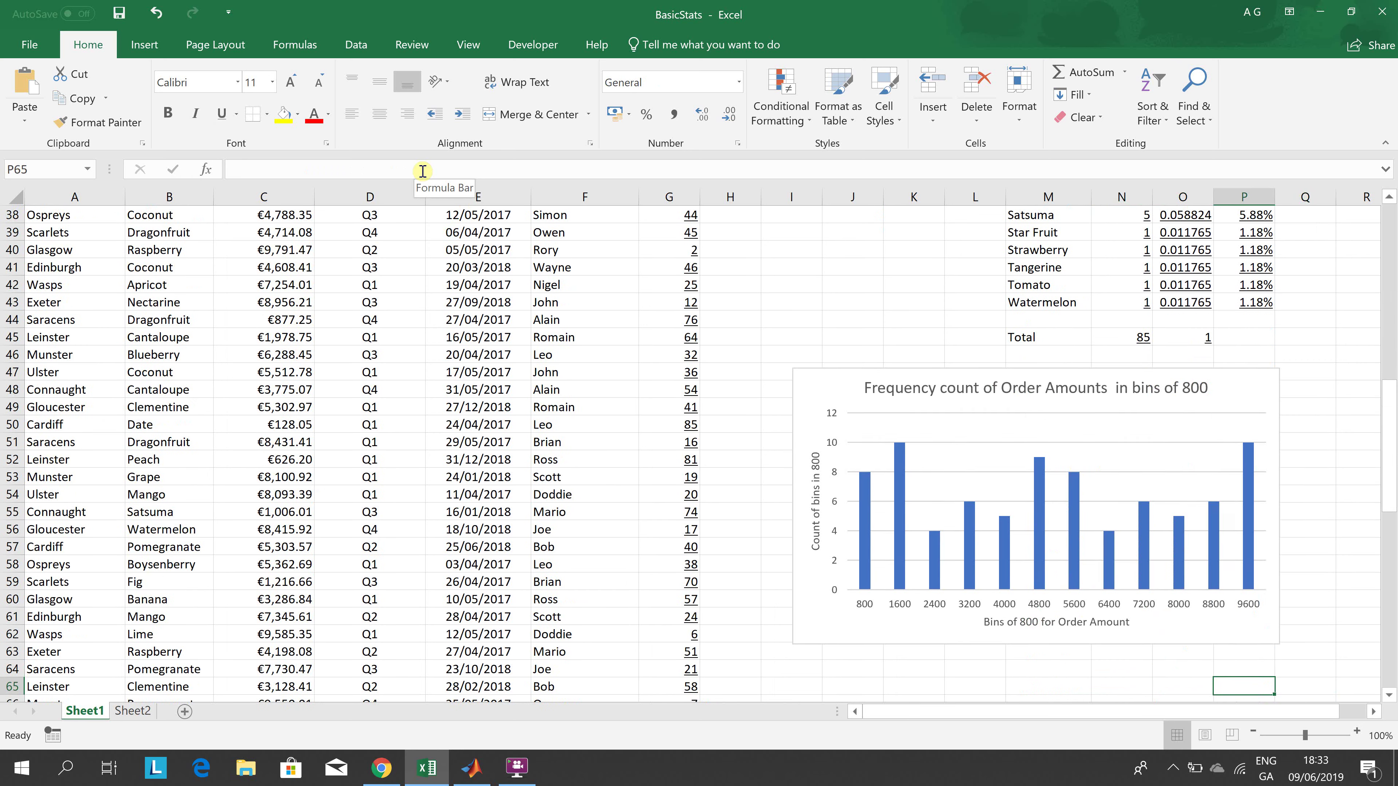
key(Left)
key(Left)
key(Left)
key(Left)
key(Left)
key(Left)
key(Left)
key(Left)
key(Left)
key(Left)
key(Left)
key(Left)
key(Left)
key(Left)
key(Left)
key(Left)
key(Down)
key(Down)
key(Down)
key(Down)
key(Down)
key(Down)
key(Down)
key(Down)
key(Down)
key(Down)
key(Down)
key(Down)
key(Down)
key(Down)
key(Down)
key(Down)
key(Down)
key(Down)
key(Down)
key(Down)
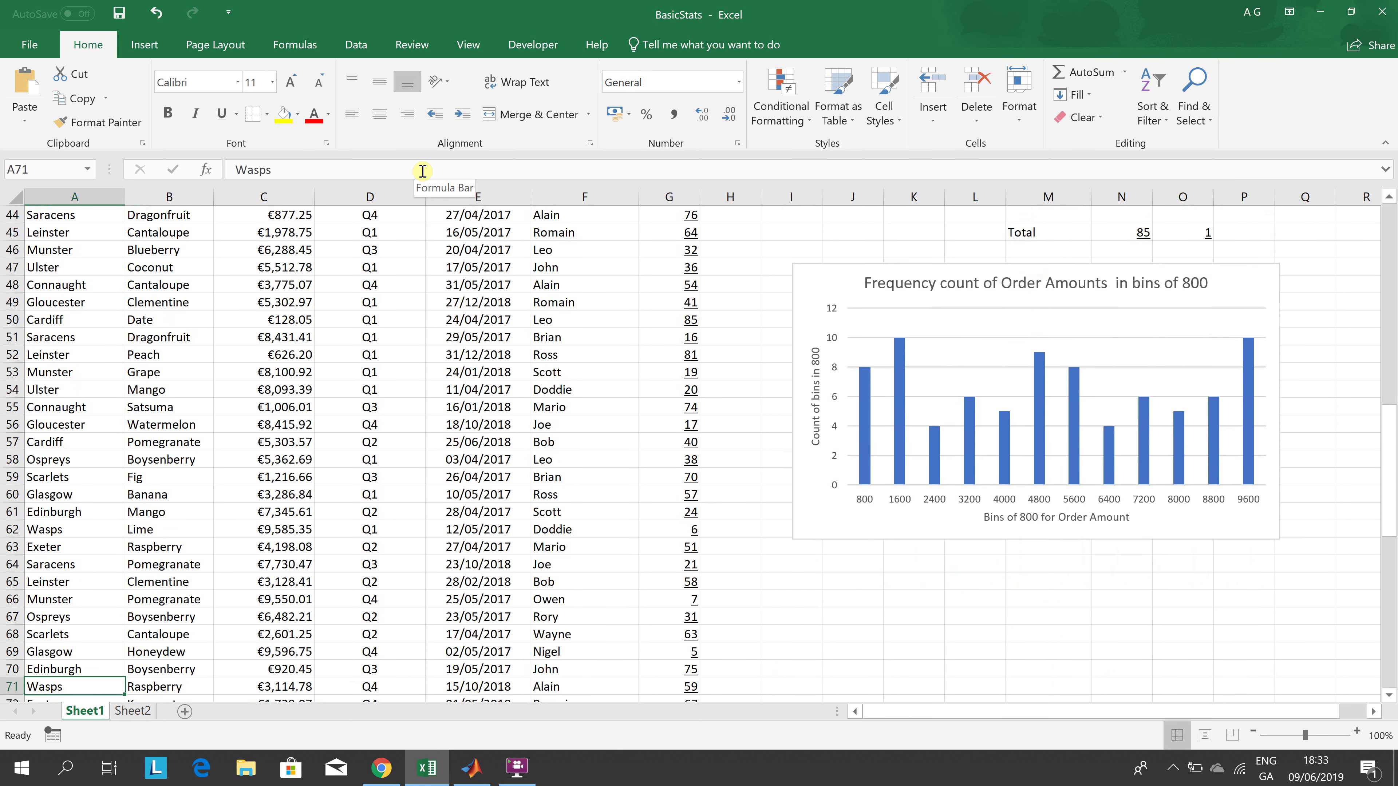
key(Up)
key(Up)
key(Right)
key(Right)
key(Right)
key(Left)
key(Up)
key(Up)
key(Up)
key(Up)
key(Up)
key(Up)
key(Up)
key(Up)
key(Up)
key(Up)
key(Up)
Step: Return to the top of the order table and review the first rows' customer, product, date and sales person
key(ctrl+Up)
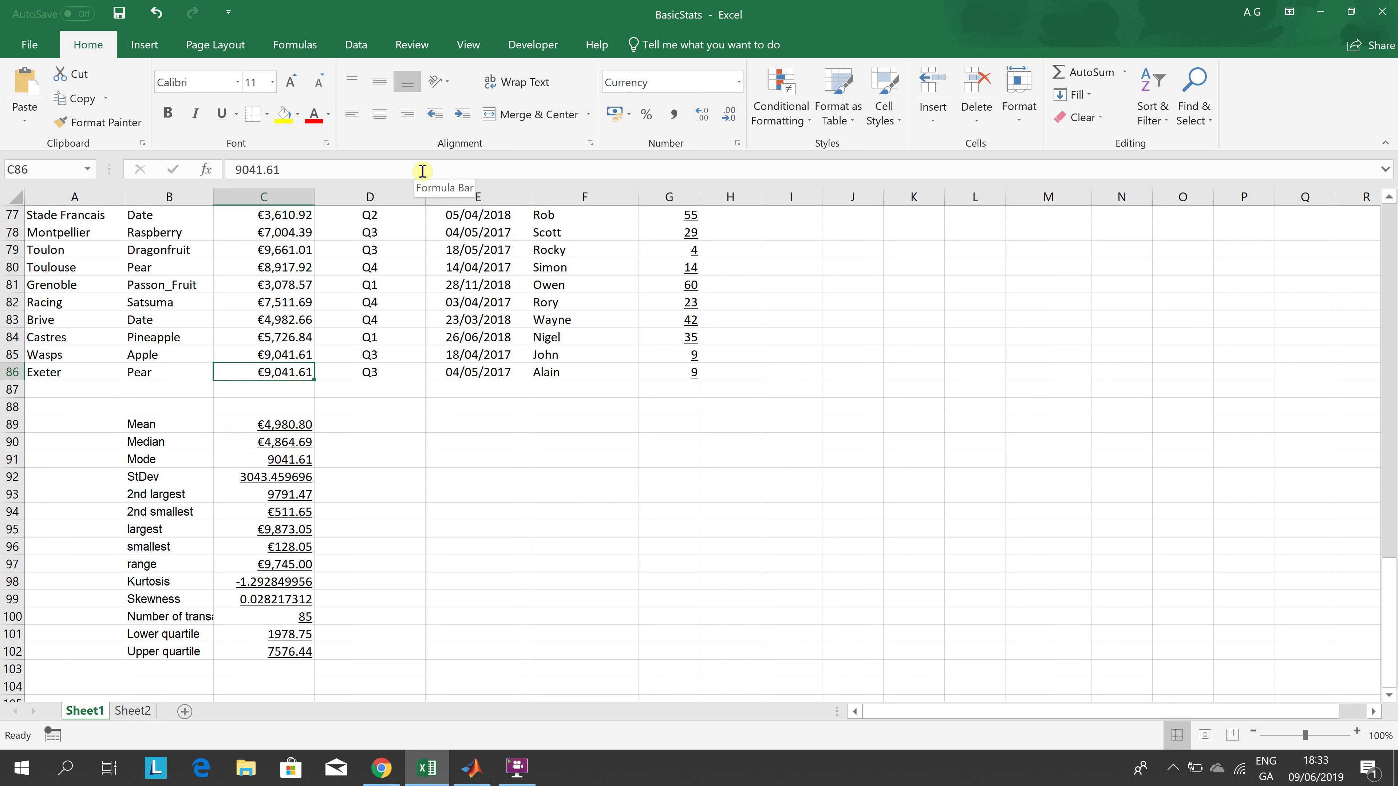
key(ctrl+Up)
key(Down)
key(Left)
key(Left)
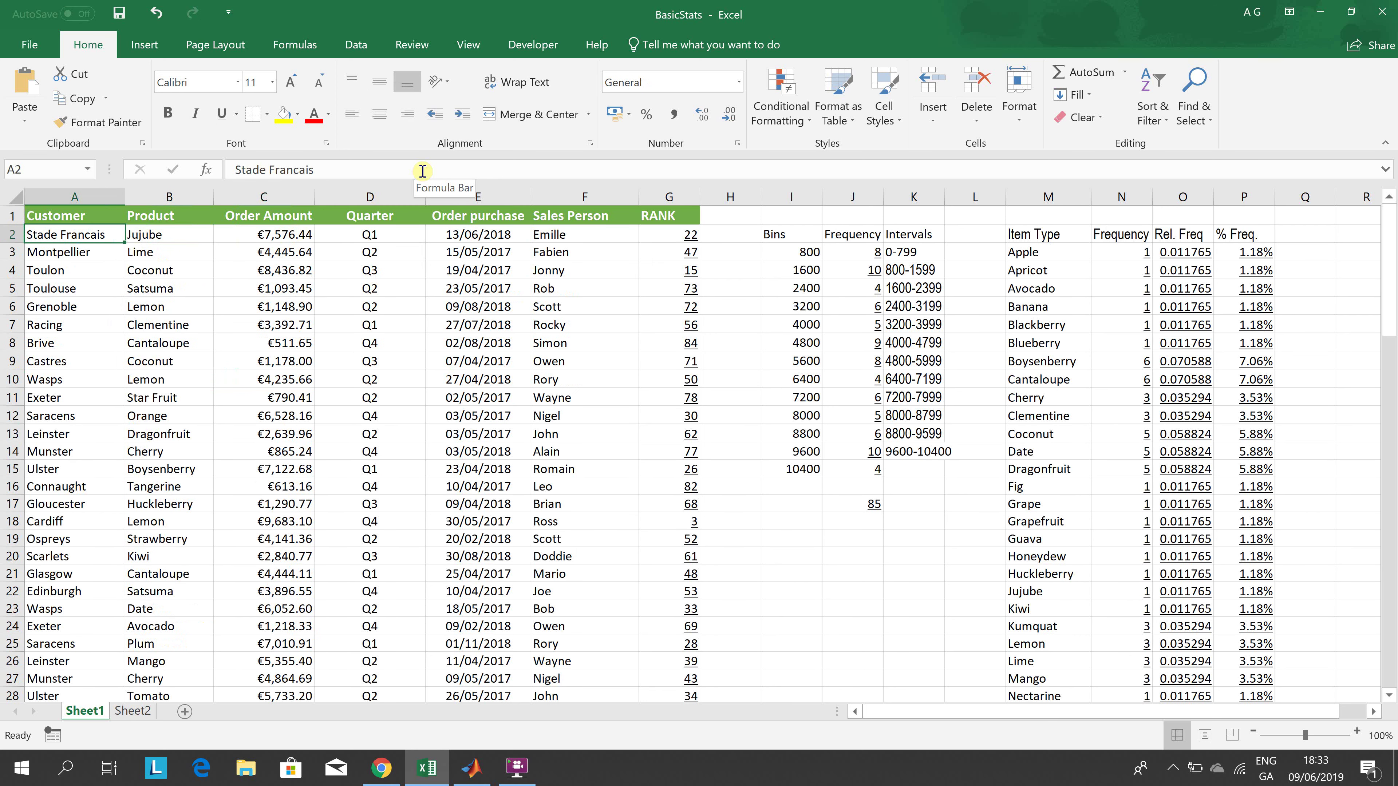
key(Right)
key(Right)
key(Right)
key(Right)
key(Right)
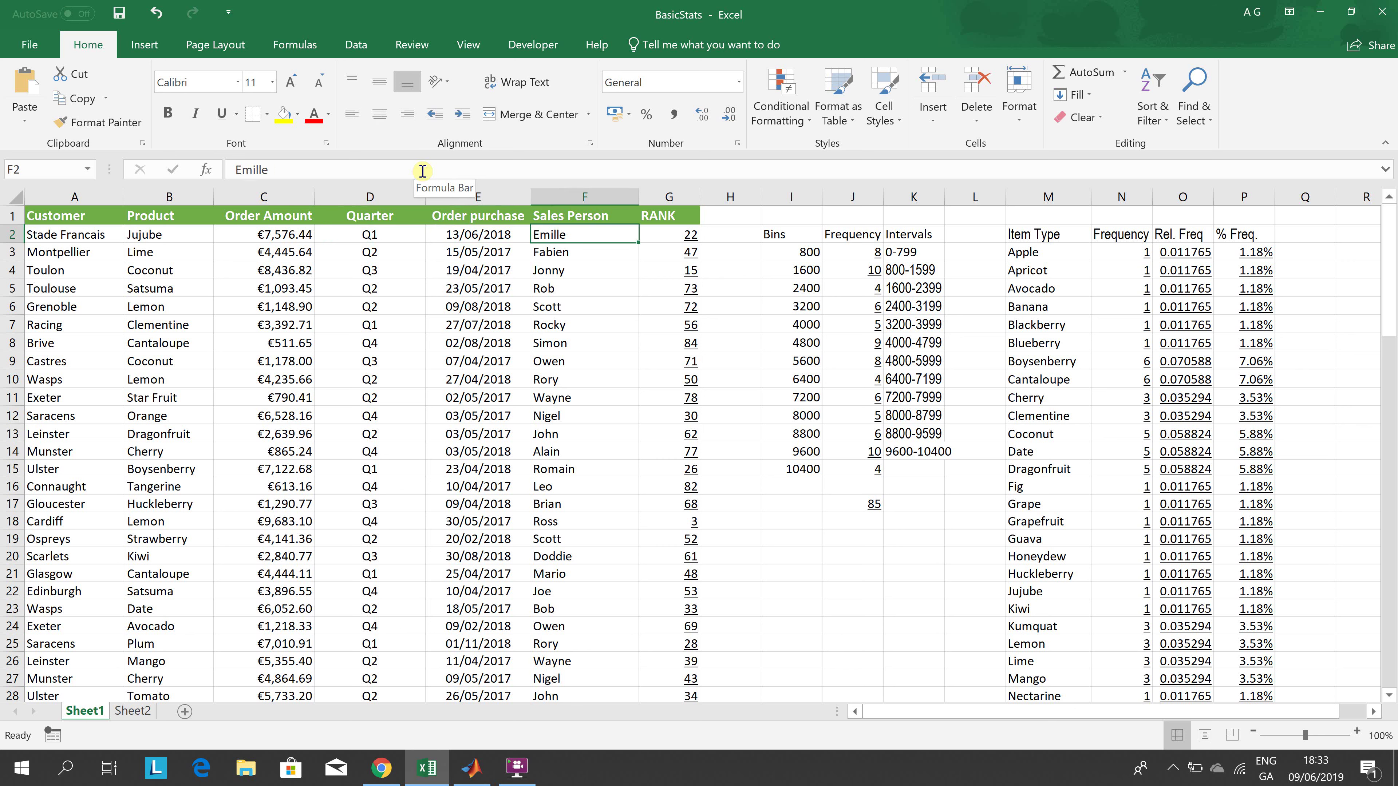
key(Left)
key(Left)
key(Left)
key(Left)
key(Down)
key(Down)
key(Down)
key(Left)
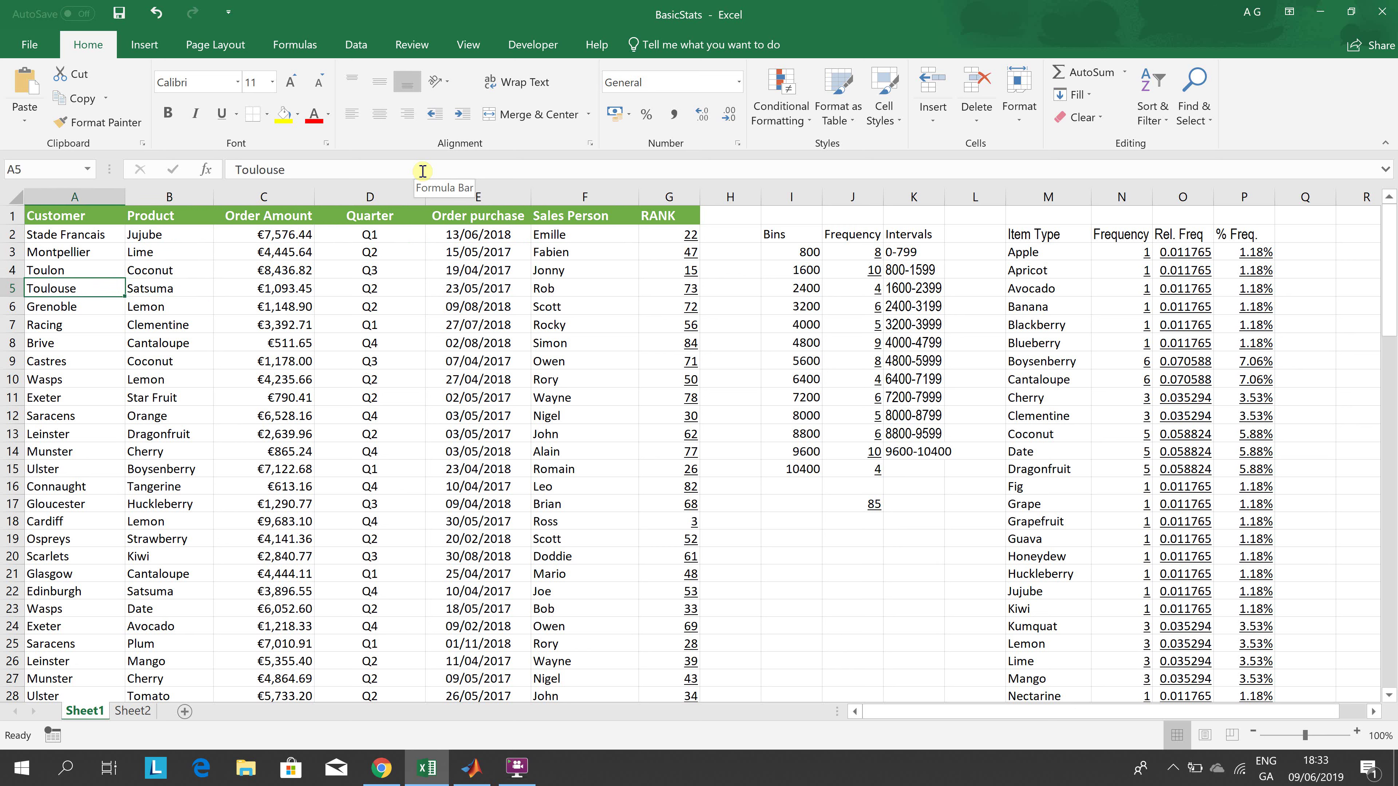
key(Down)
key(Down)
key(Right)
key(Right)
key(Right)
key(Right)
key(Right)
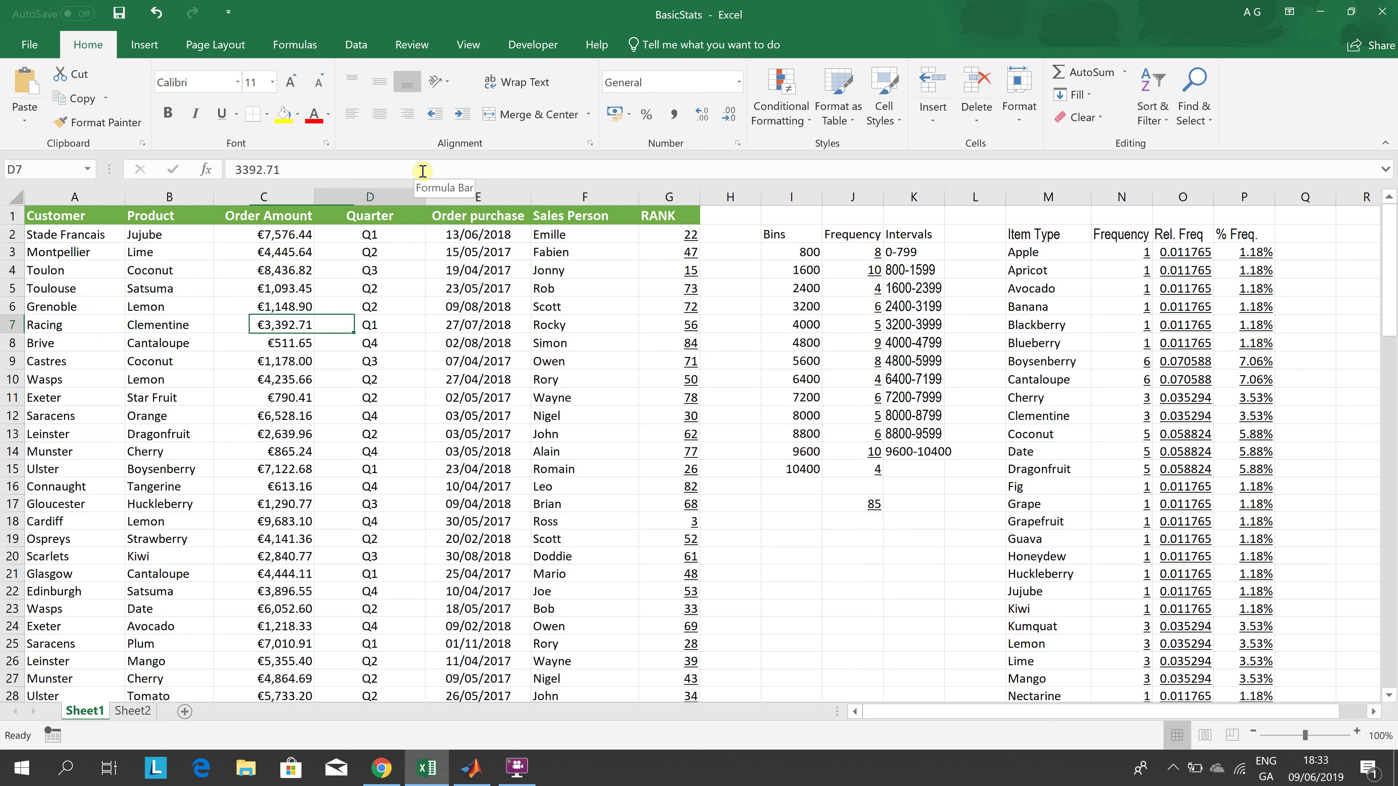
key(Left)
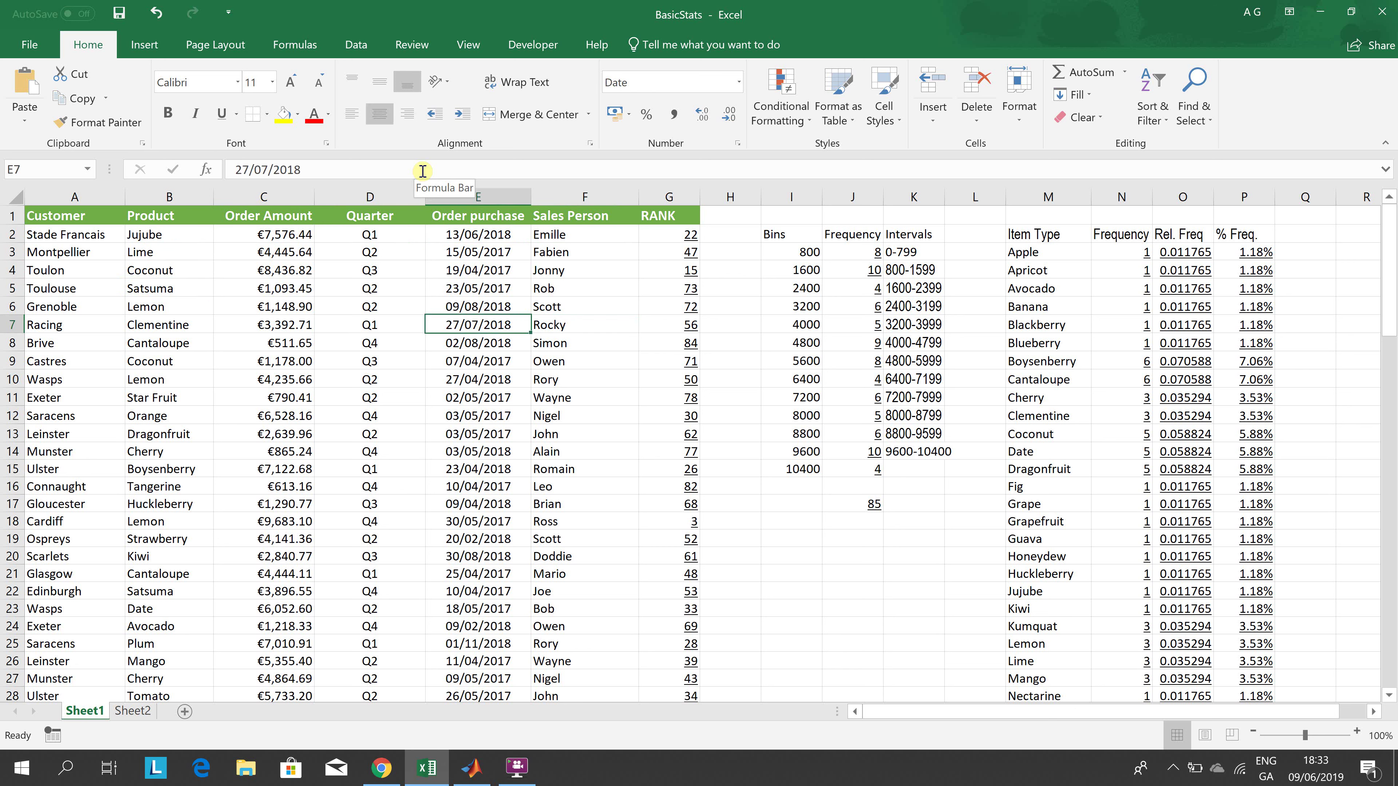
key(Right)
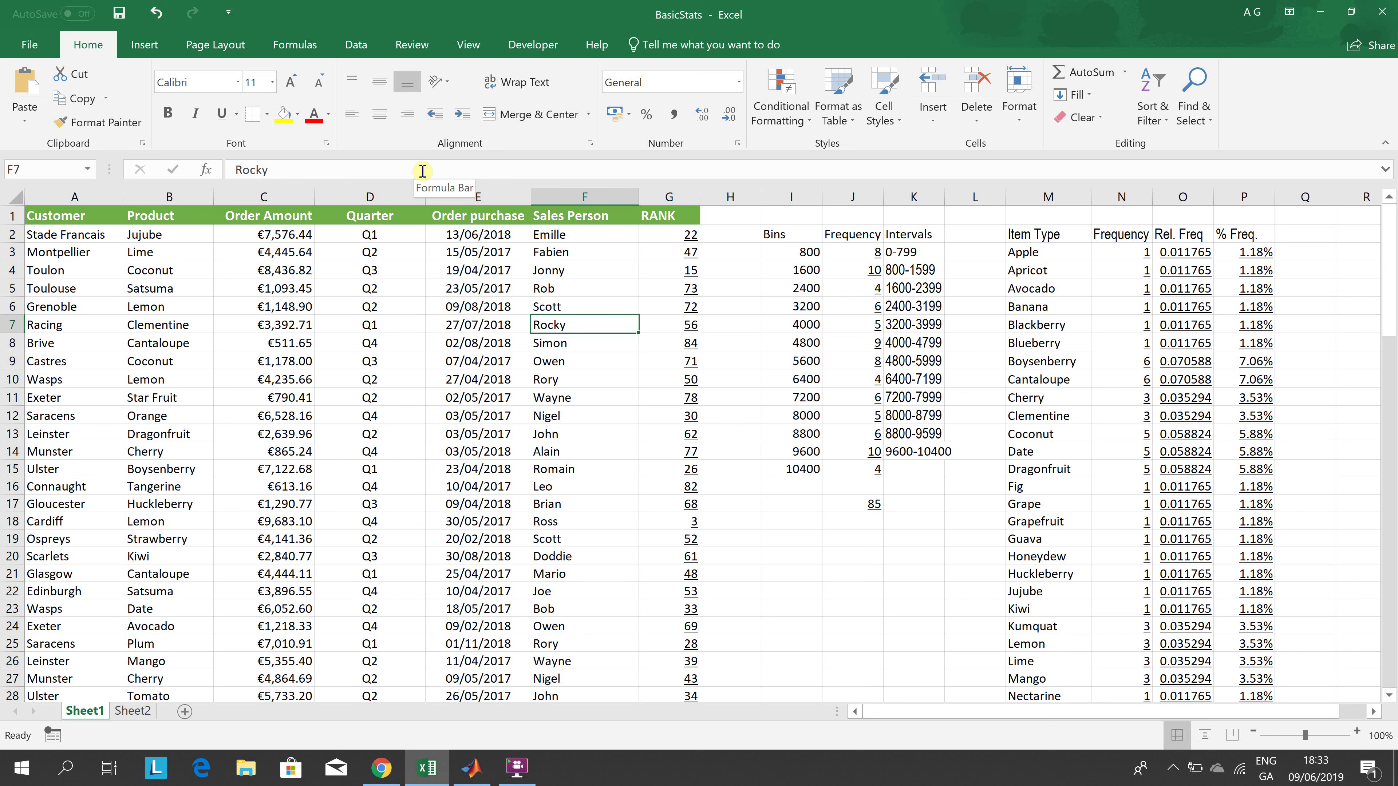
Step: Jump below the order data to the summary block and select the Mean value in C89
key(ctrl+Down)
key(Down)
key(Down)
key(Down)
key(Down)
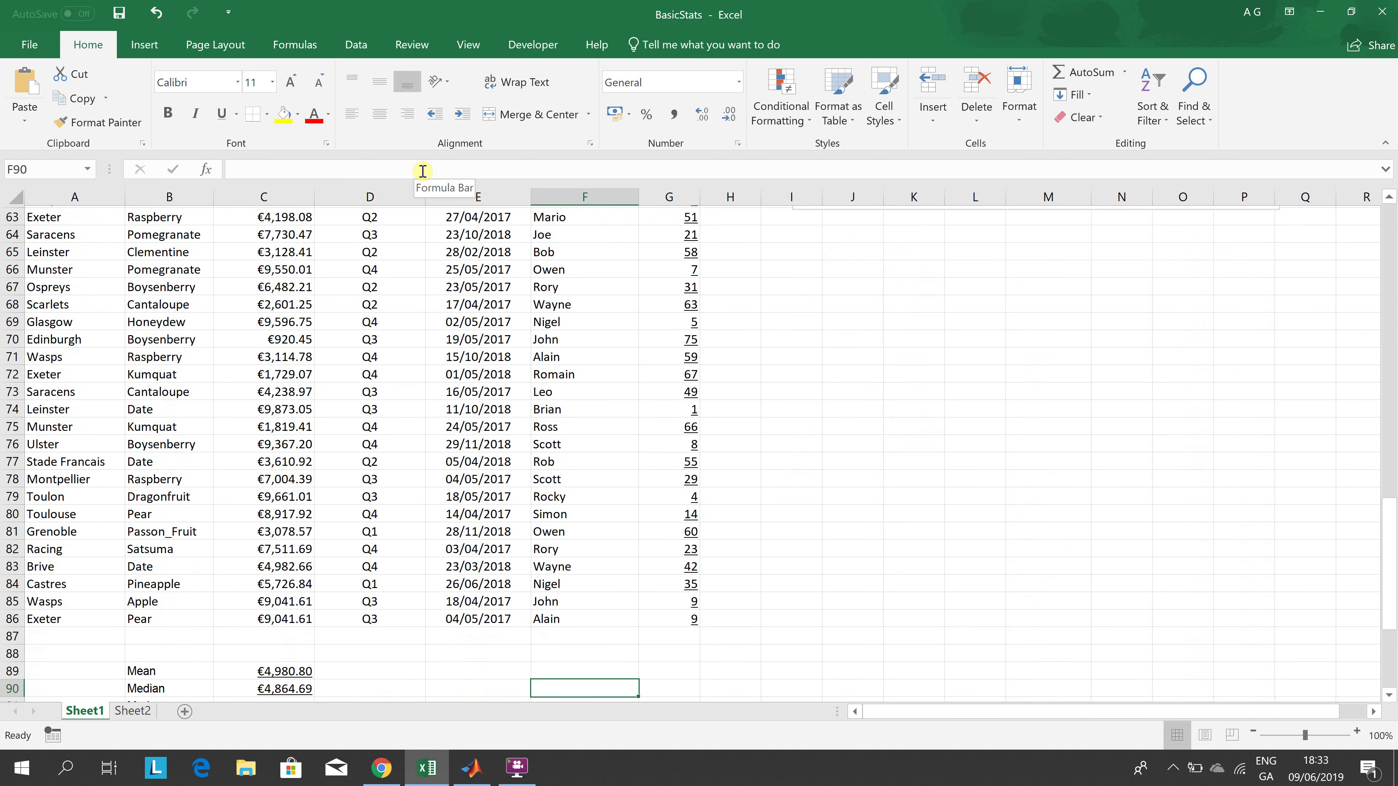
key(Down)
key(Down)
key(Down)
key(Down)
key(Down)
key(Down)
key(Down)
key(Down)
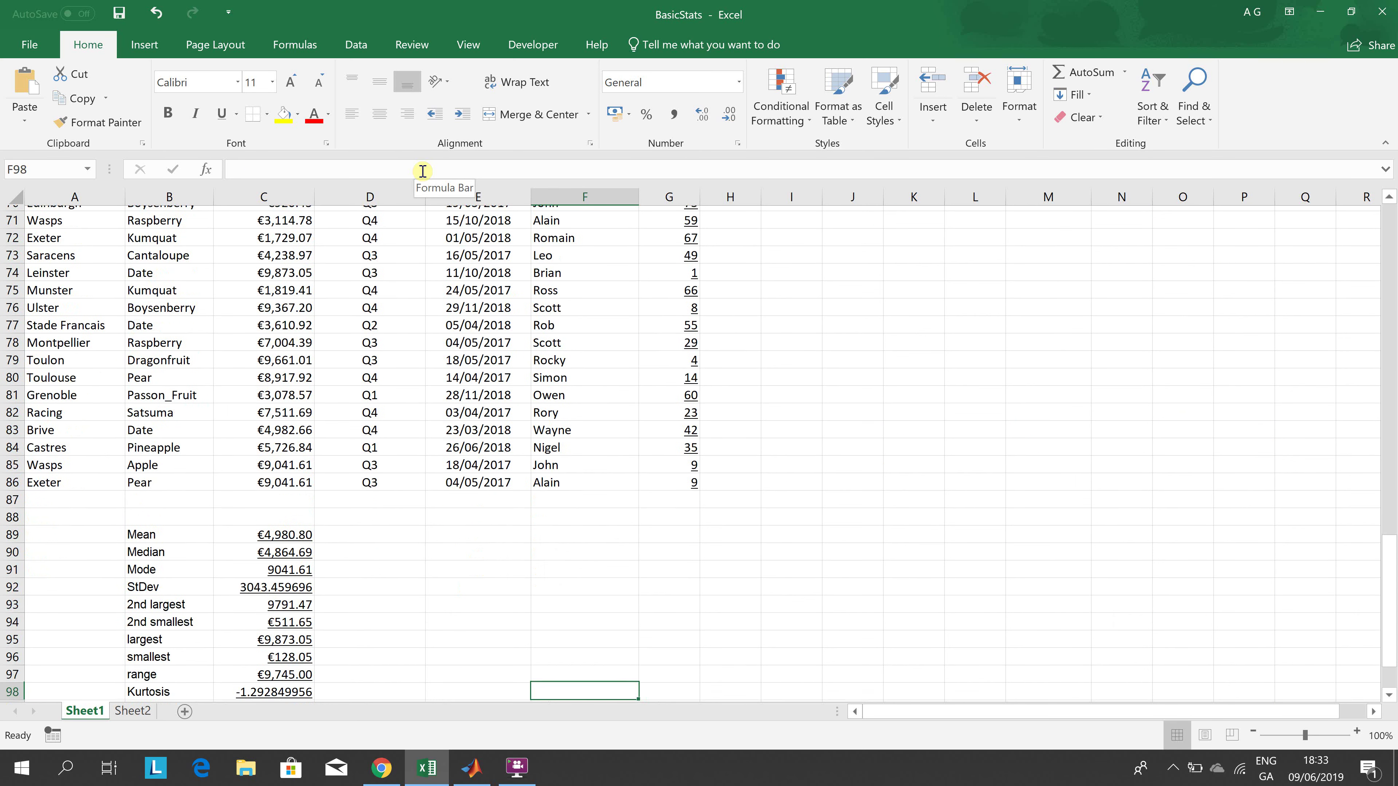
key(Down)
key(Down)
key(Down)
key(Down)
key(Down)
key(Down)
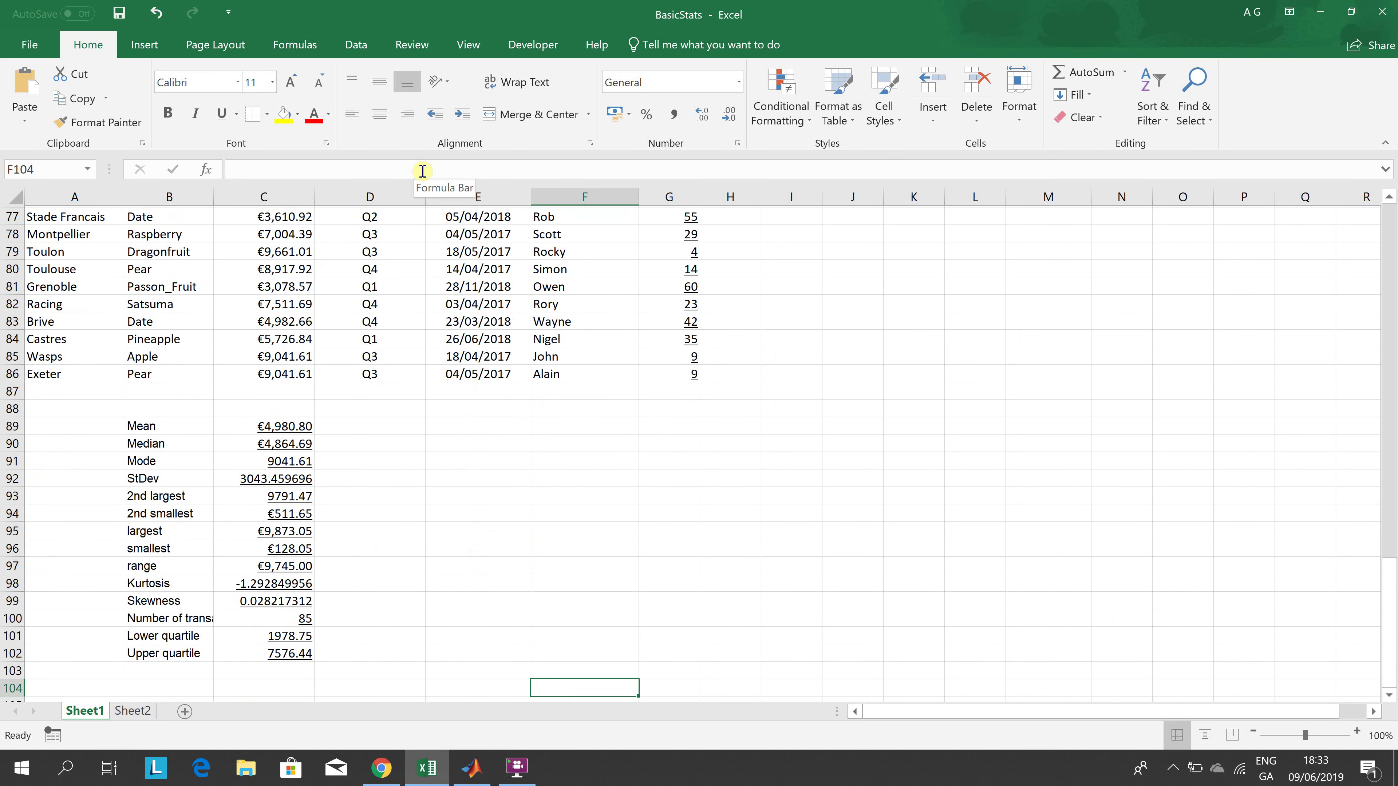
key(Left)
key(Left)
key(Left)
key(Up)
key(Up)
key(Up)
key(Up)
key(Up)
key(Up)
key(Up)
key(Up)
key(Up)
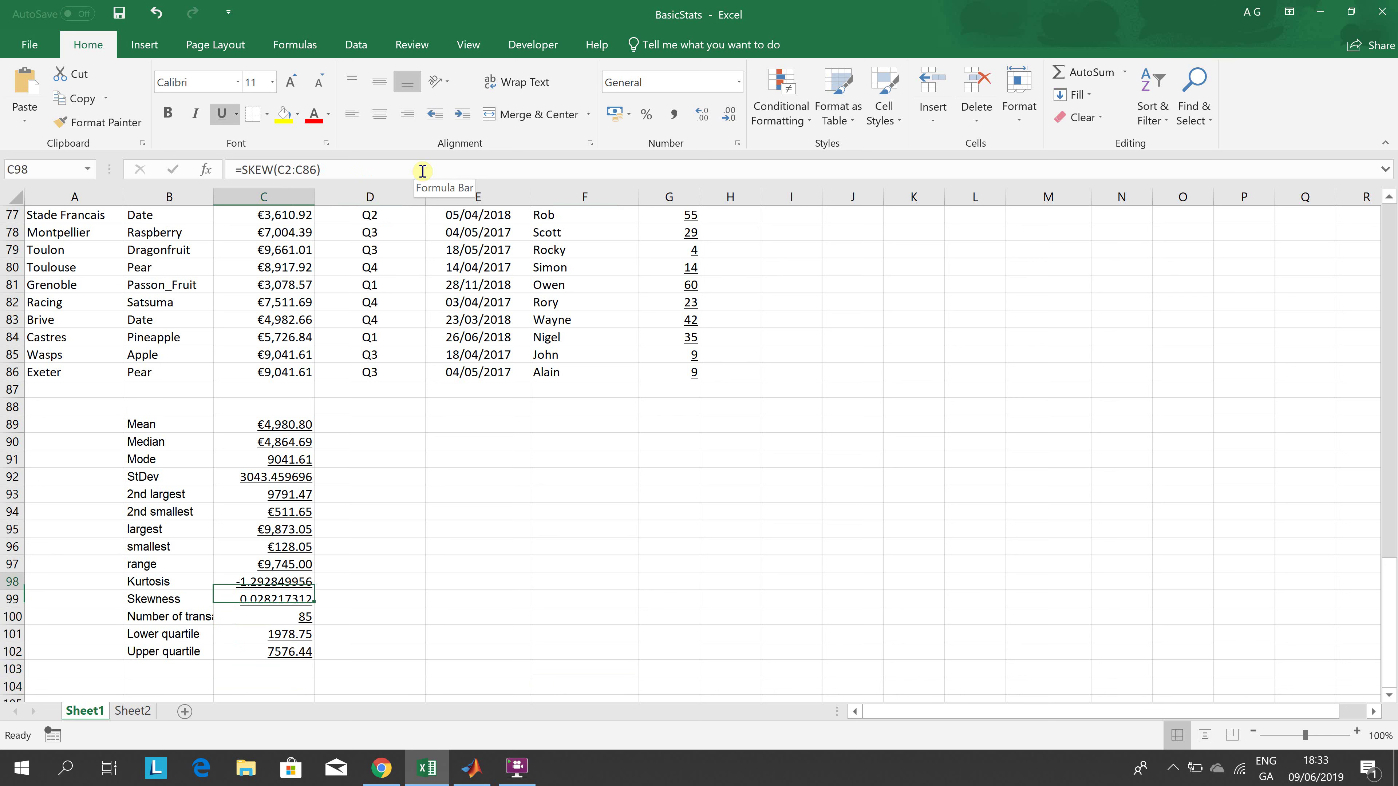
key(Up)
key(Up)
key(Up)
key(Up)
key(Up)
key(Up)
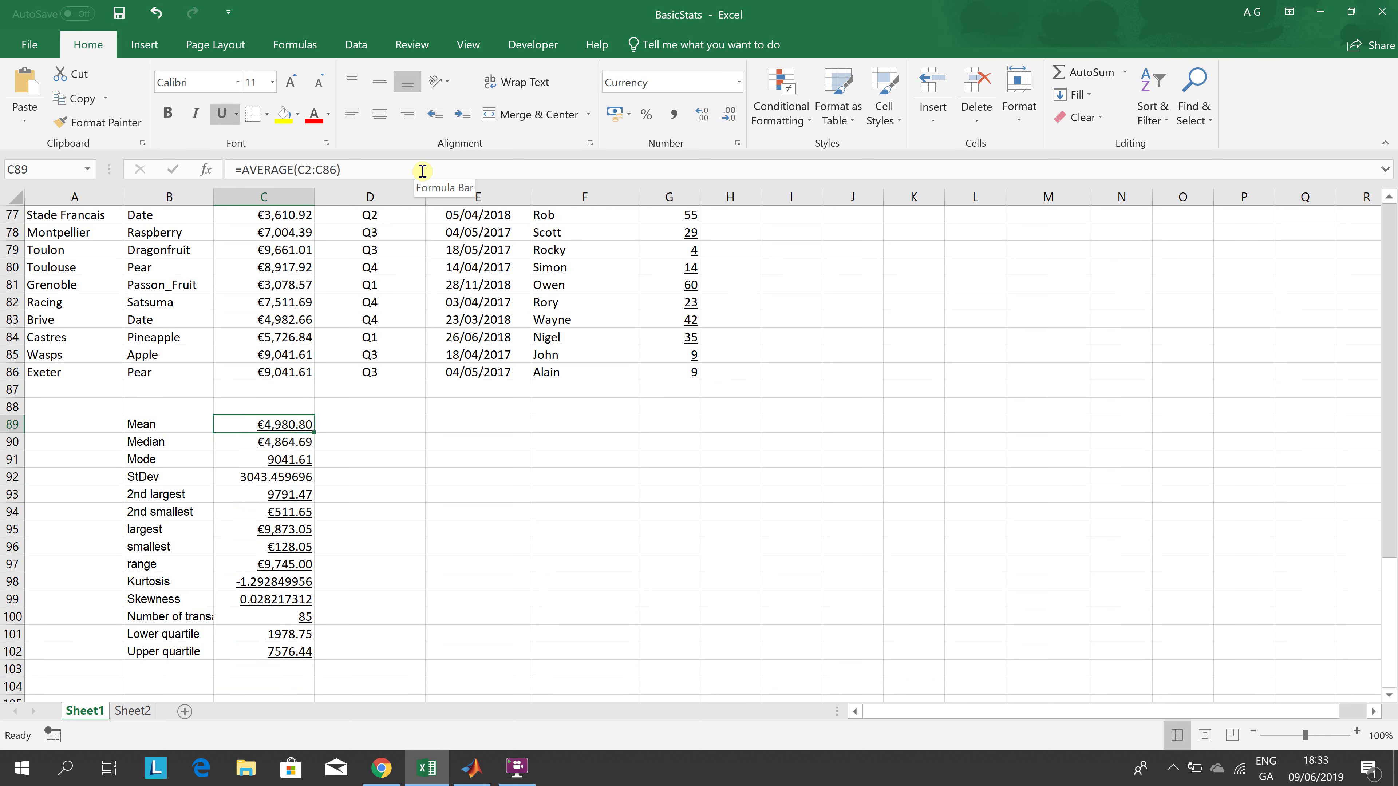
Step: Recommit the Mean, Median, Mode and StDev formulas in C89–C92 unchanged
key(F2)
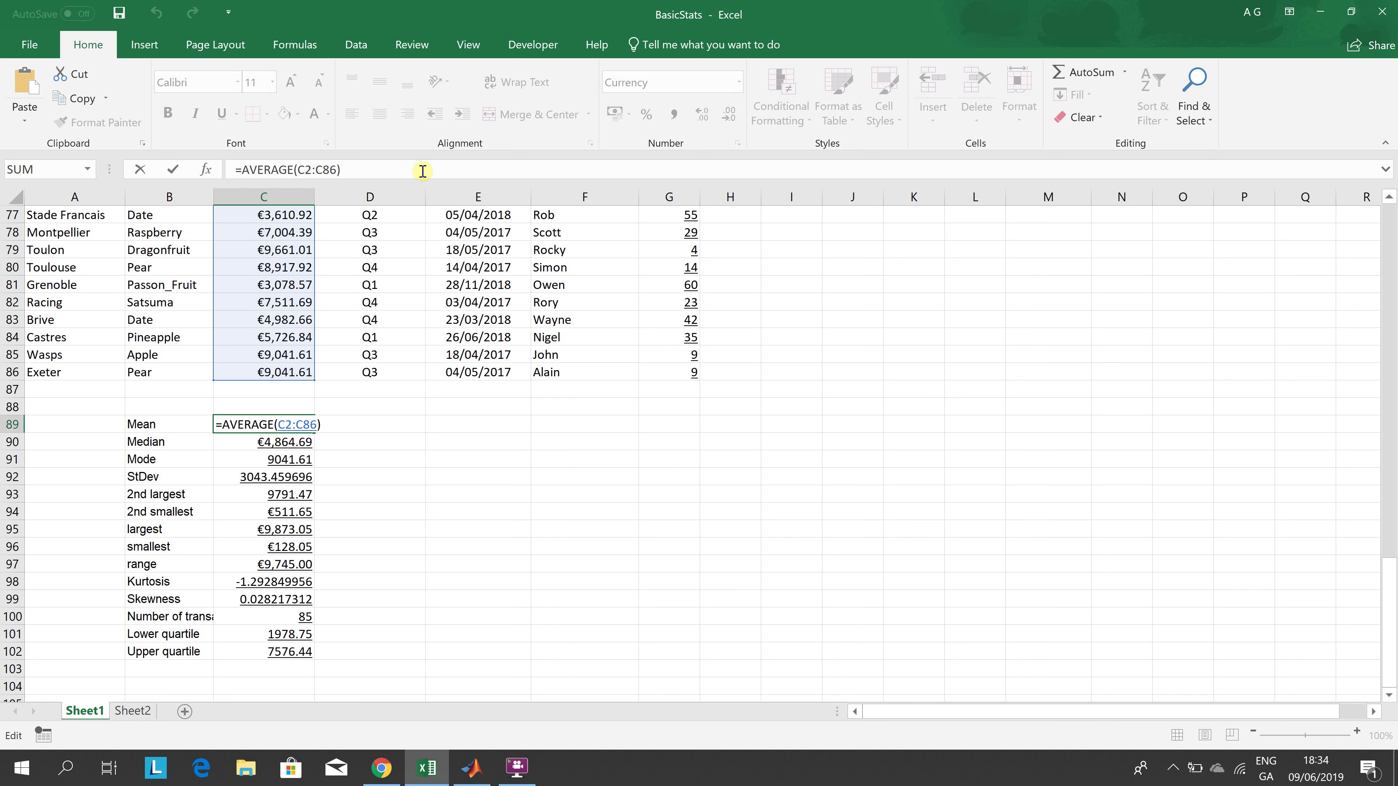
key(ctrl+Return)
key(Down)
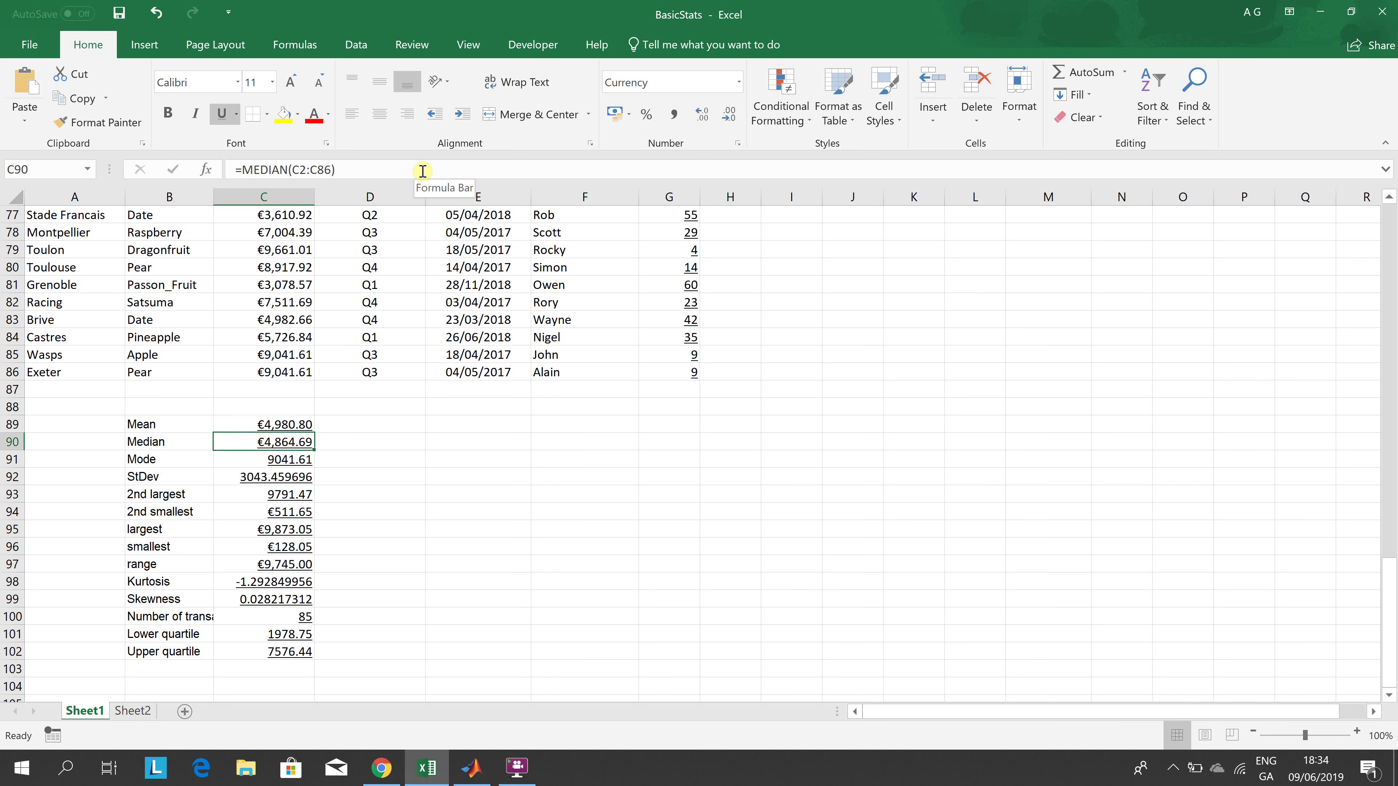
click(422, 171)
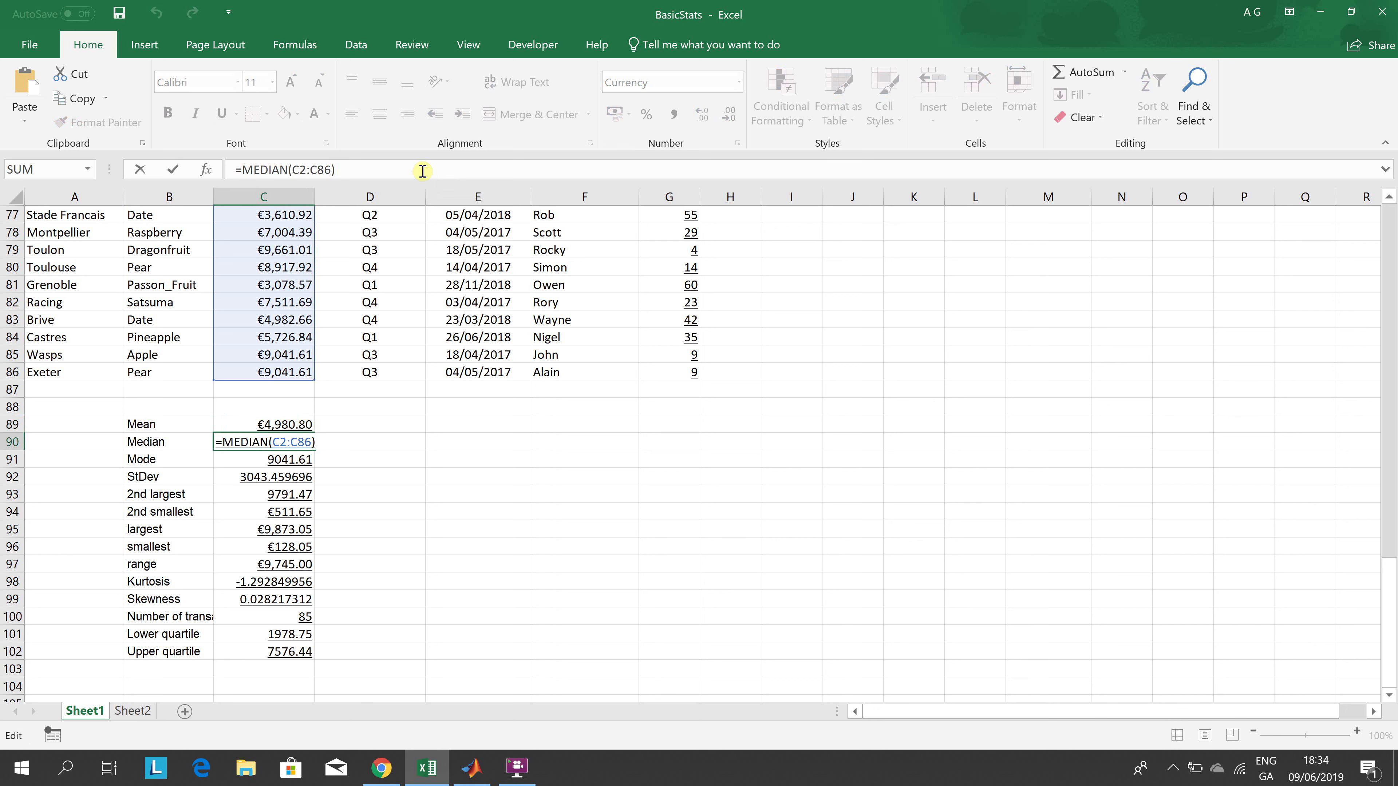
key(ctrl+Return)
key(Down)
click(422, 171)
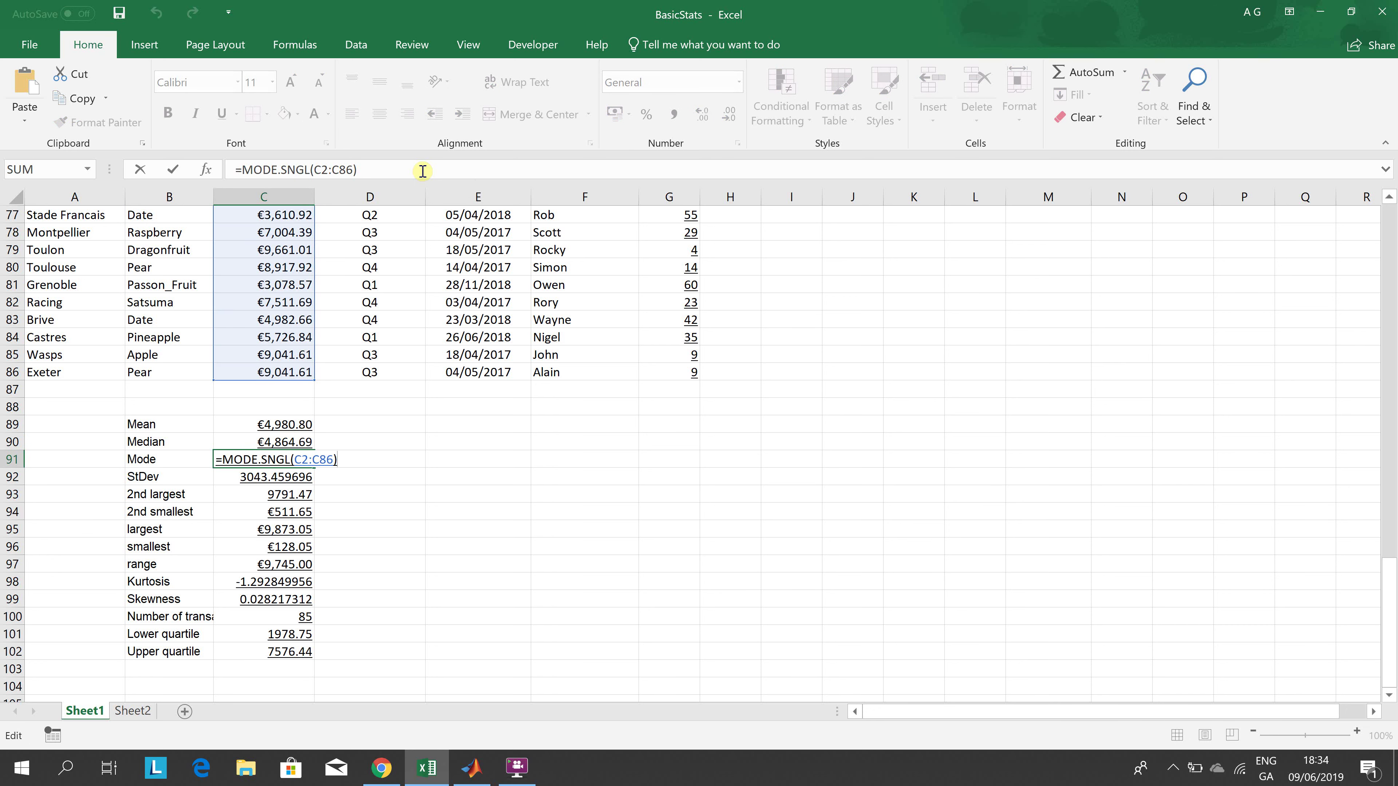
key(ctrl+Return)
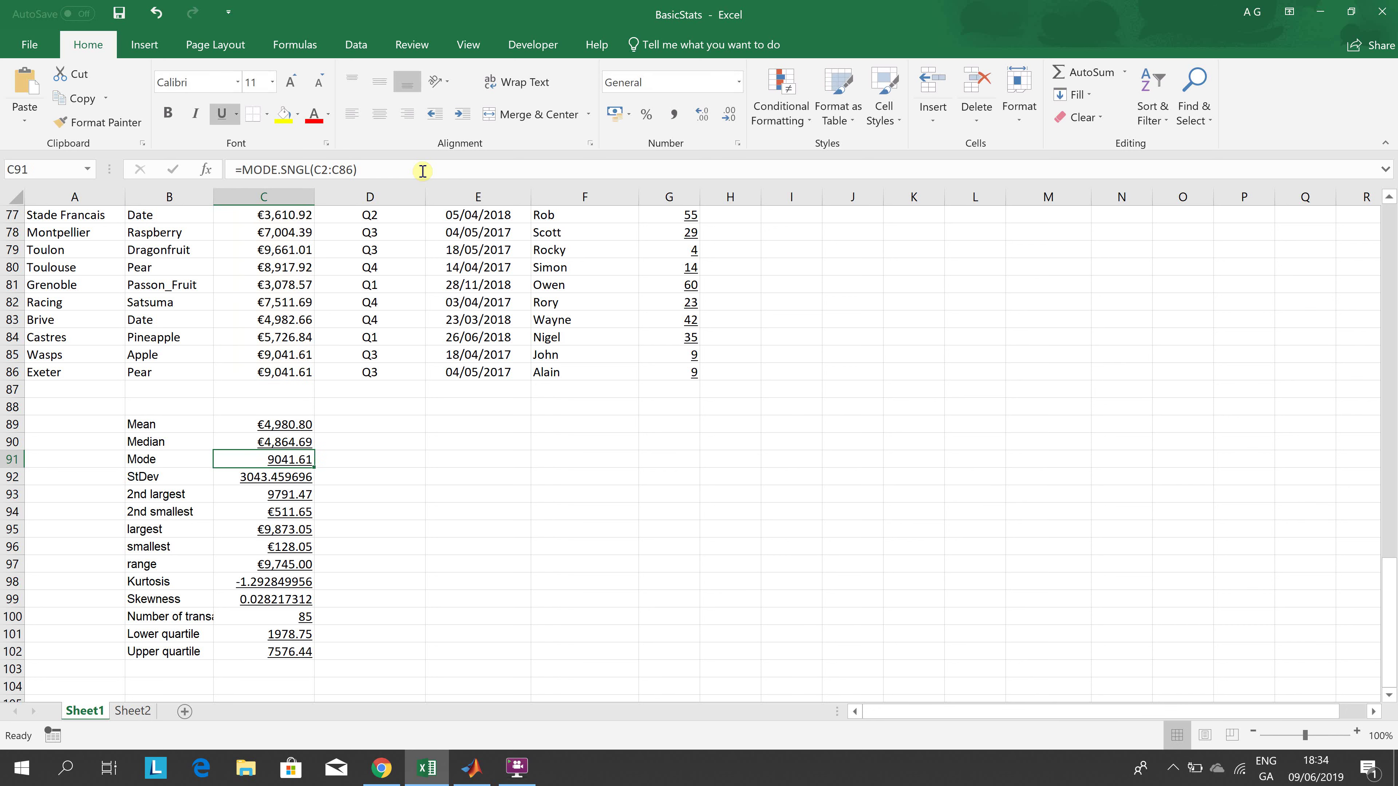
key(Down)
click(422, 172)
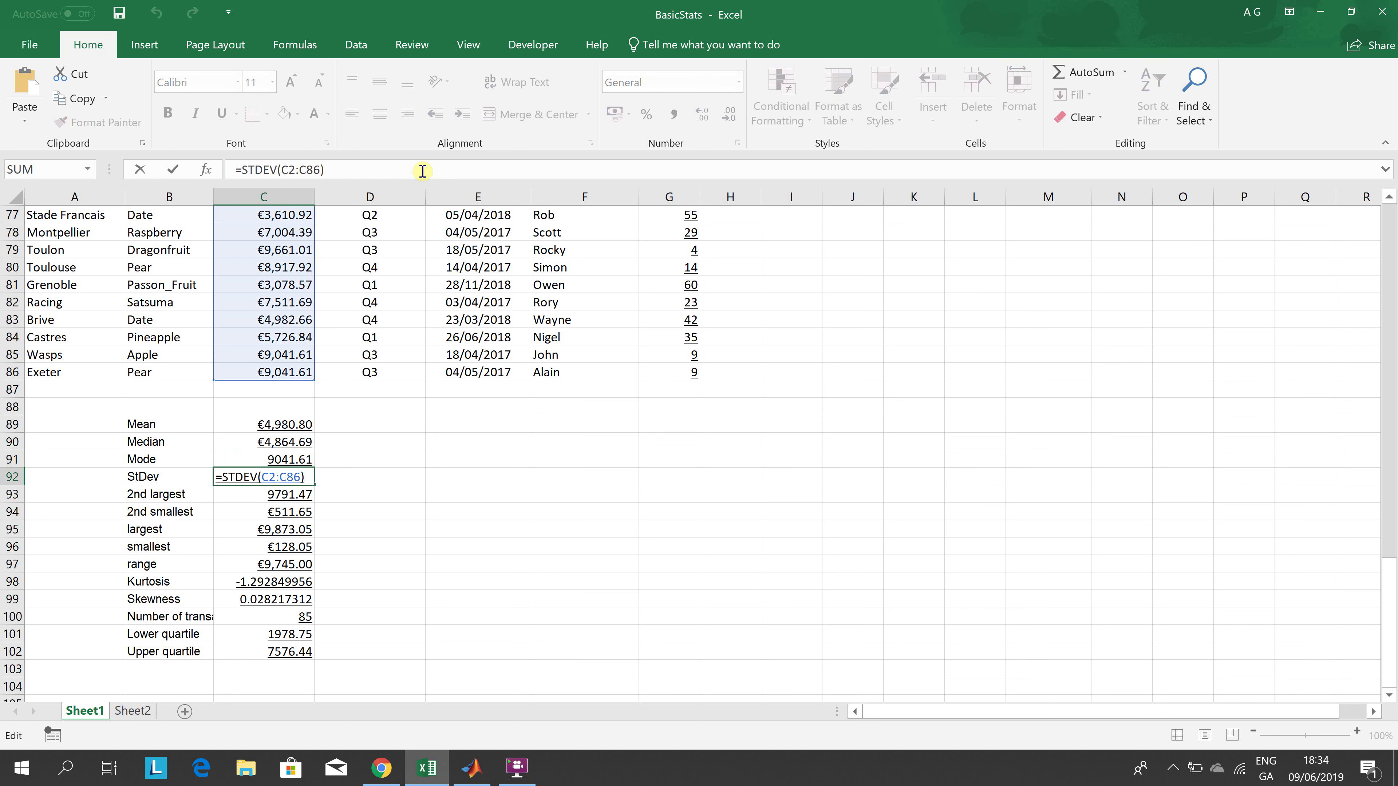
key(ctrl+Return)
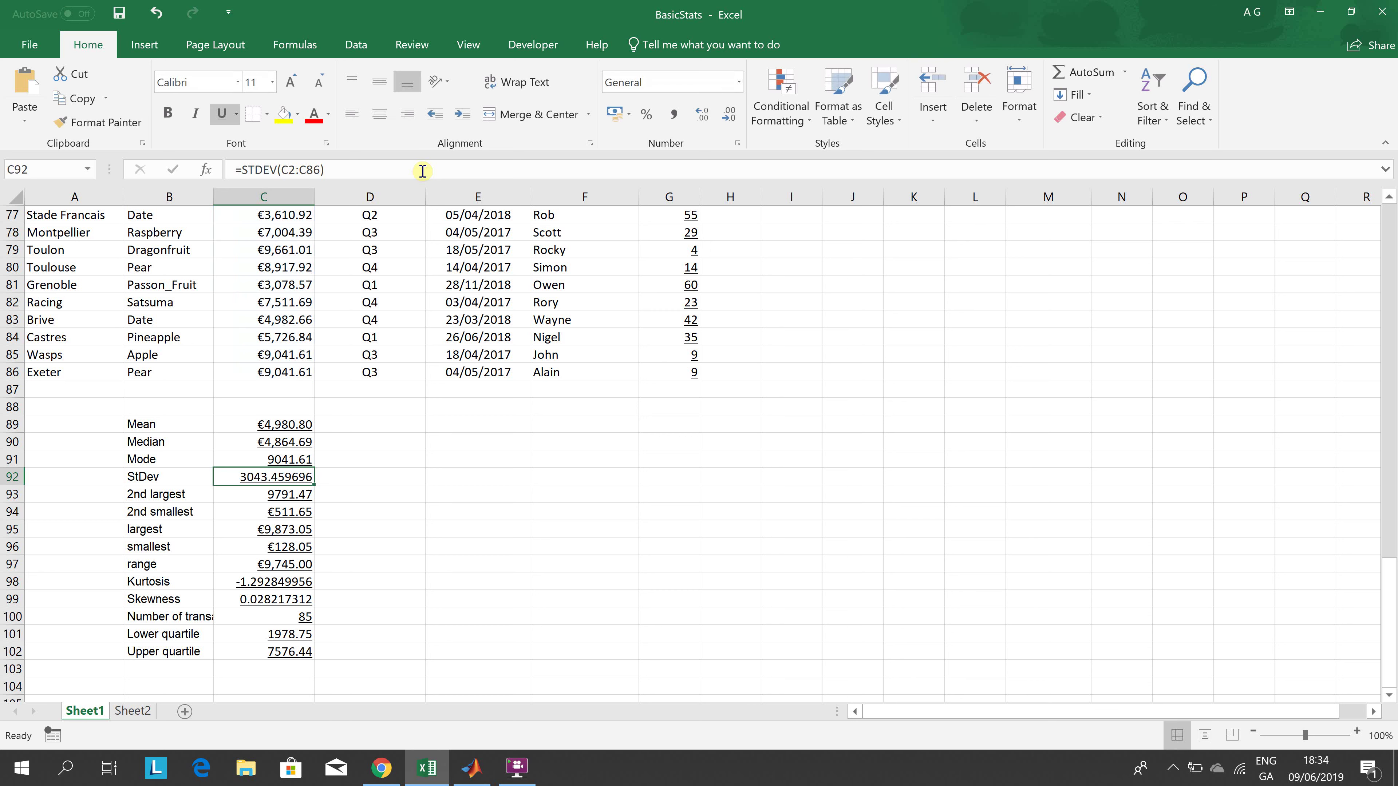
key(Down)
click(423, 171)
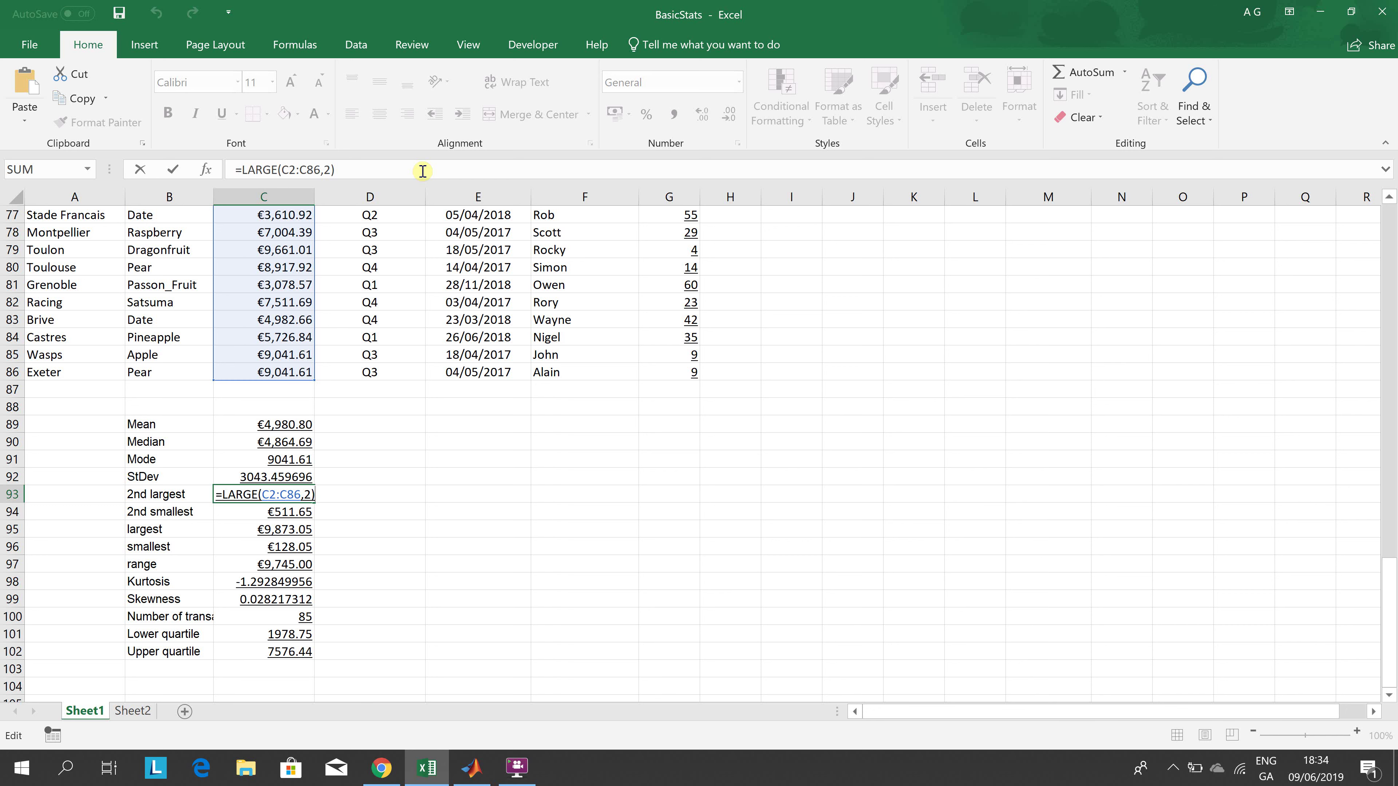
Step: Recommit the 2nd largest, 2nd smallest, largest and smallest value formulas unchanged
key(ctrl+Return)
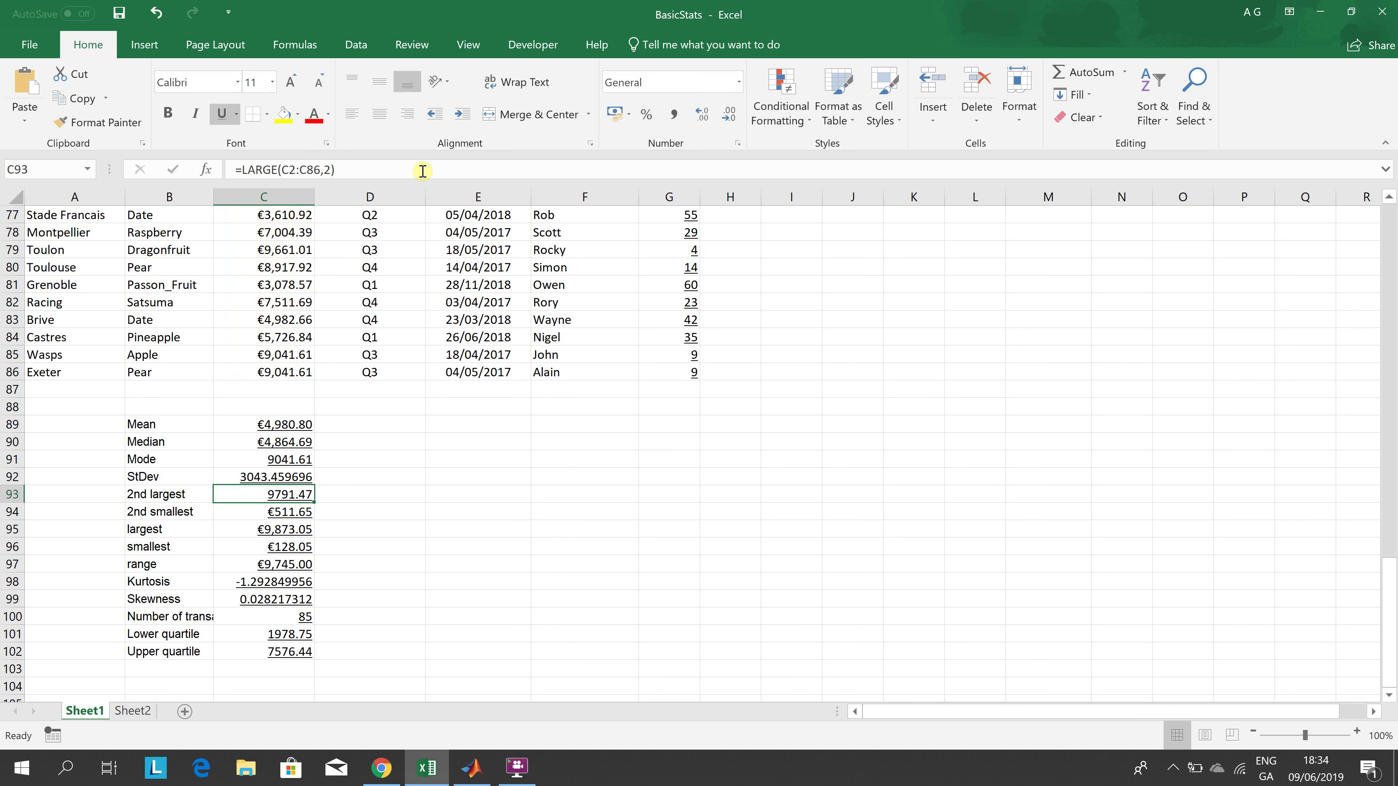
key(Down)
click(422, 171)
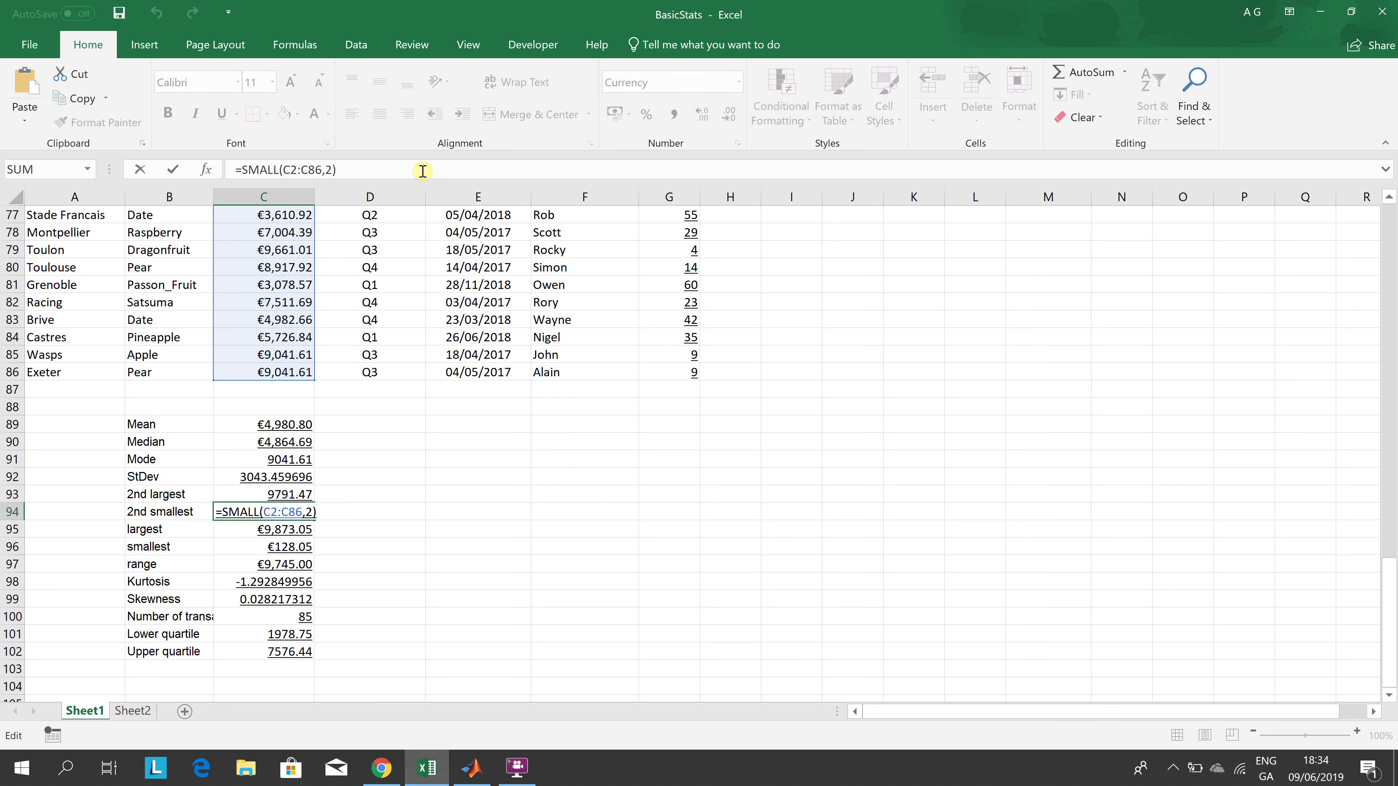
key(ctrl+Return)
key(Down)
click(422, 171)
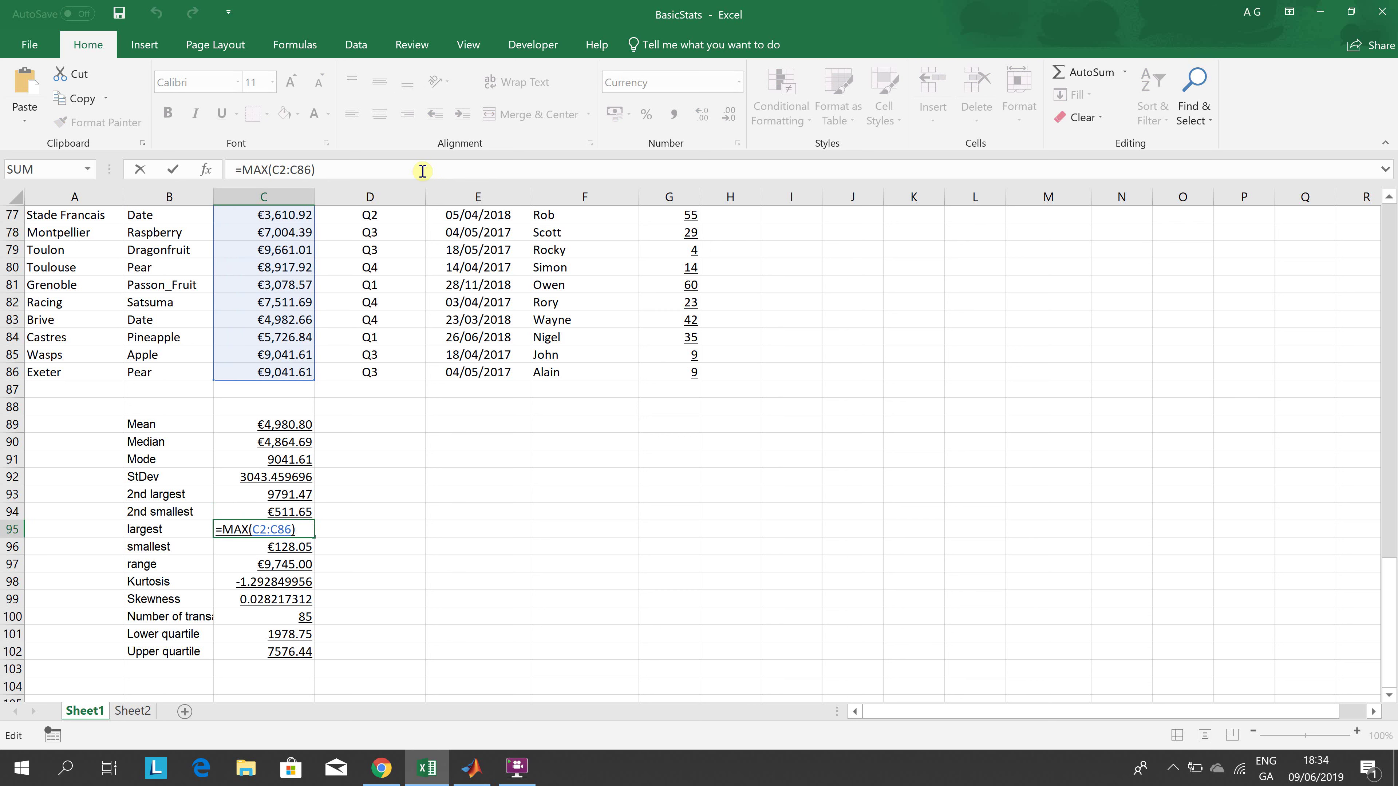
key(ctrl+Return)
key(Down)
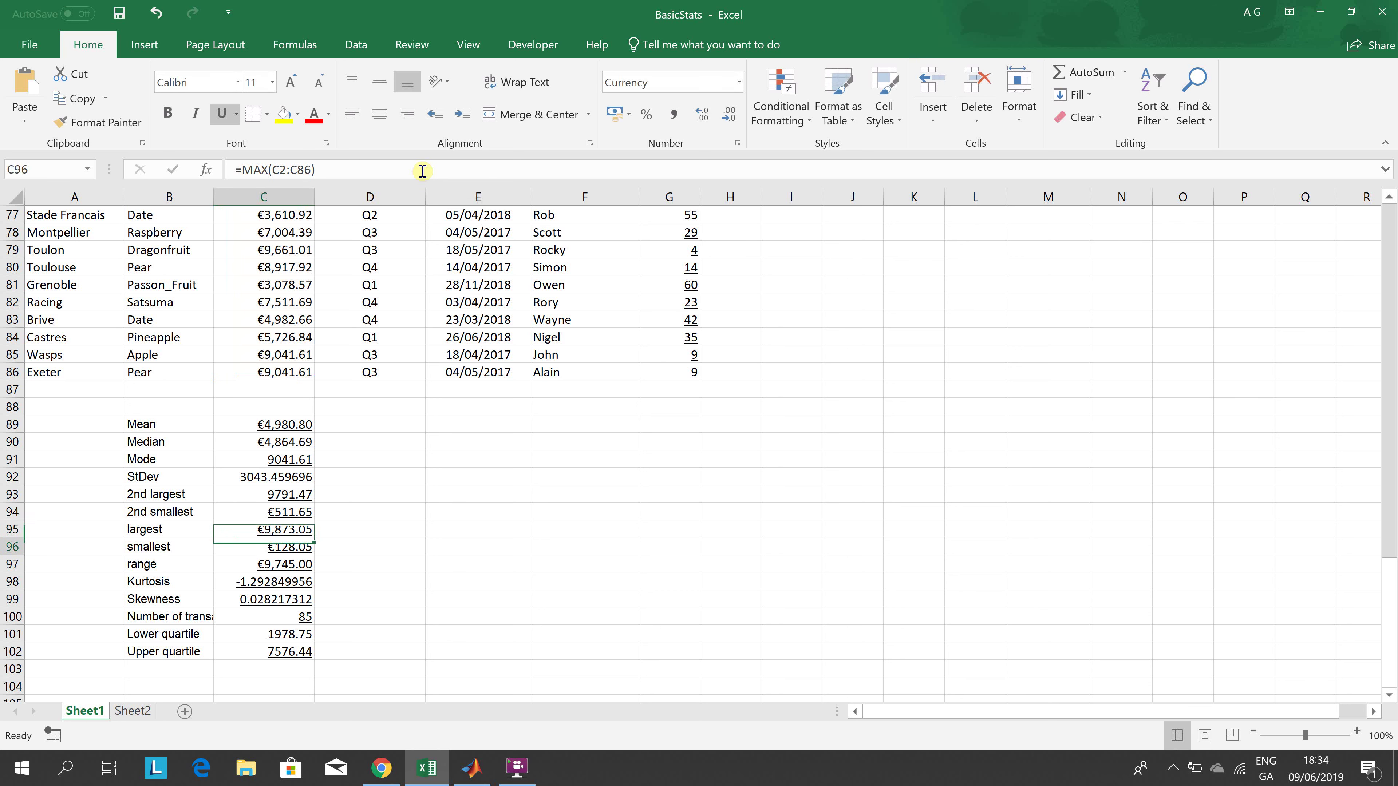
click(423, 171)
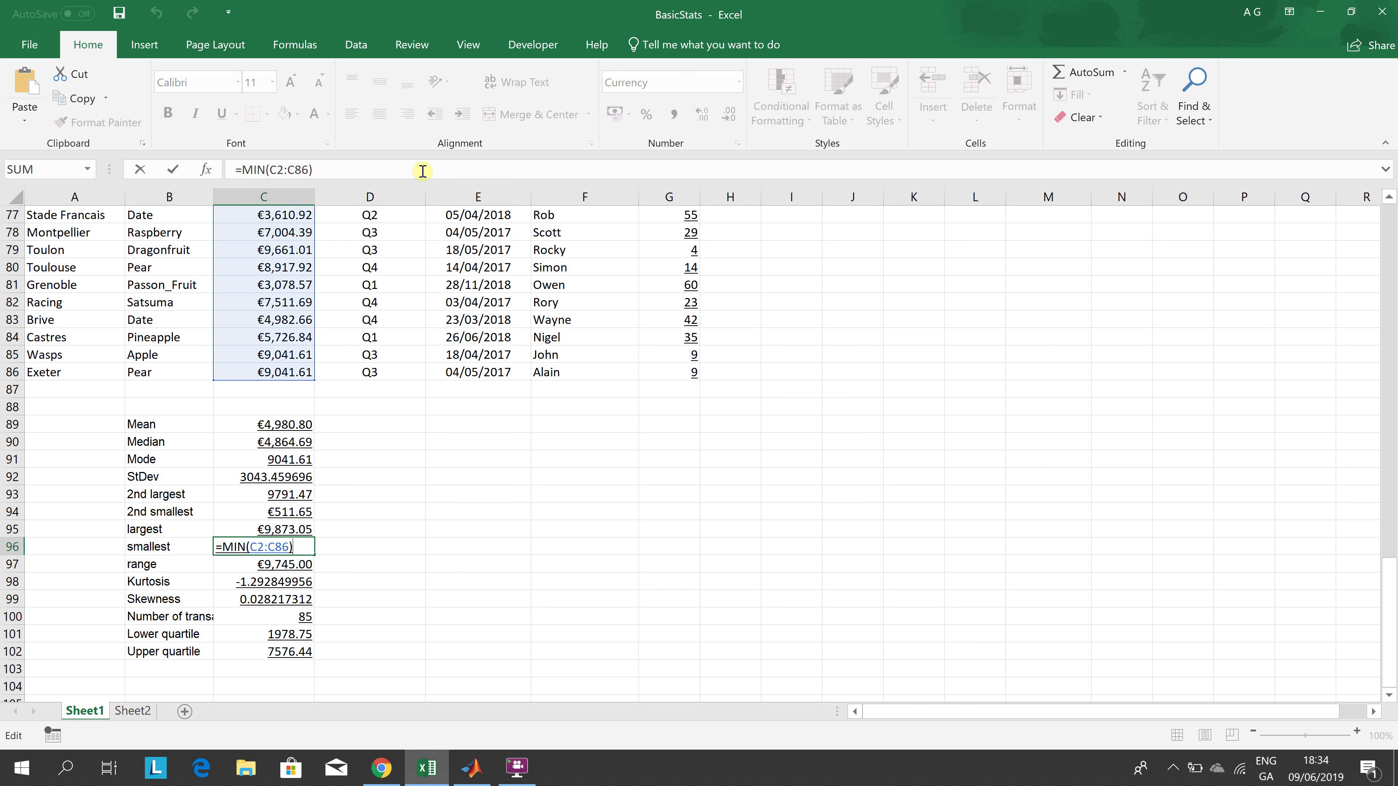
key(ctrl+Return)
Step: Recommit the range, Kurtosis, Skewness and transaction count formulas unchanged
key(Down)
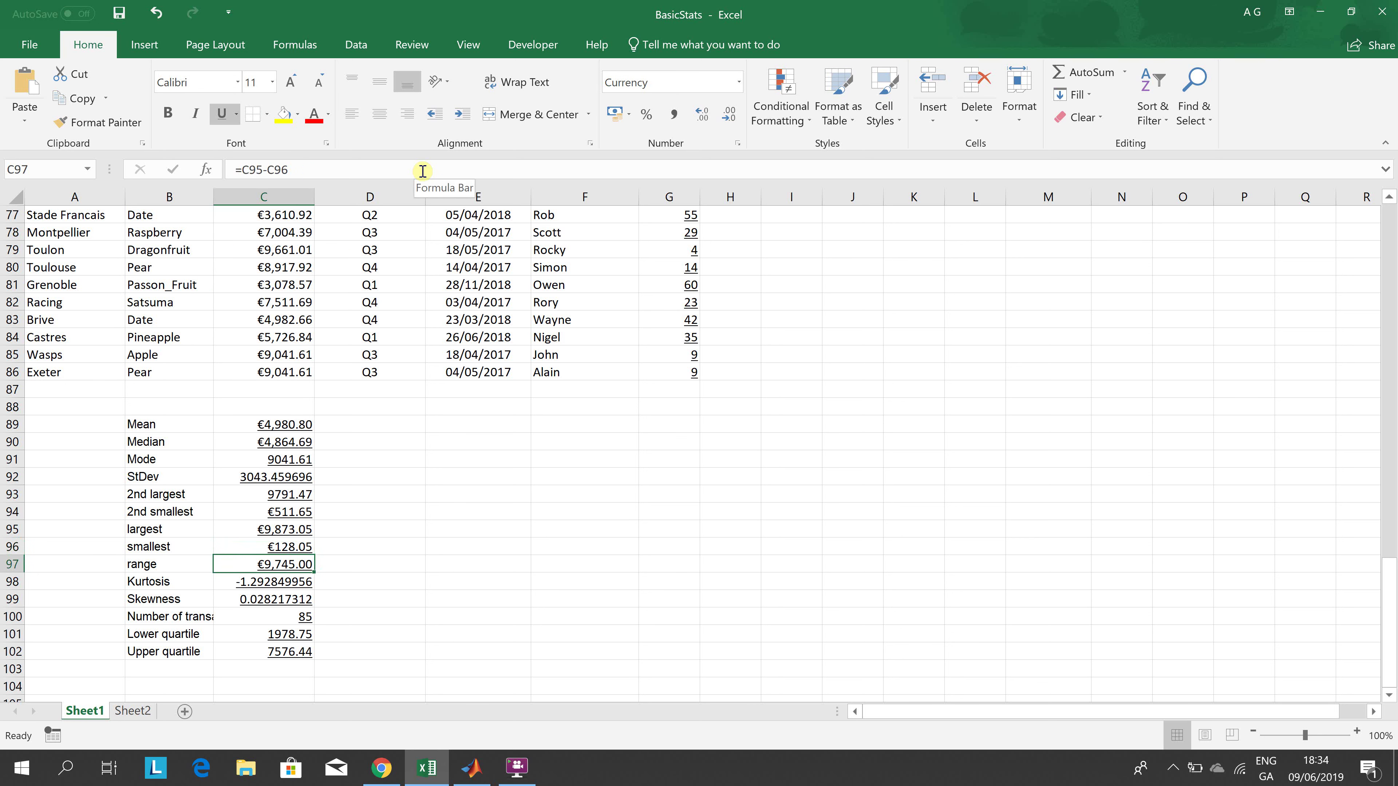
click(422, 171)
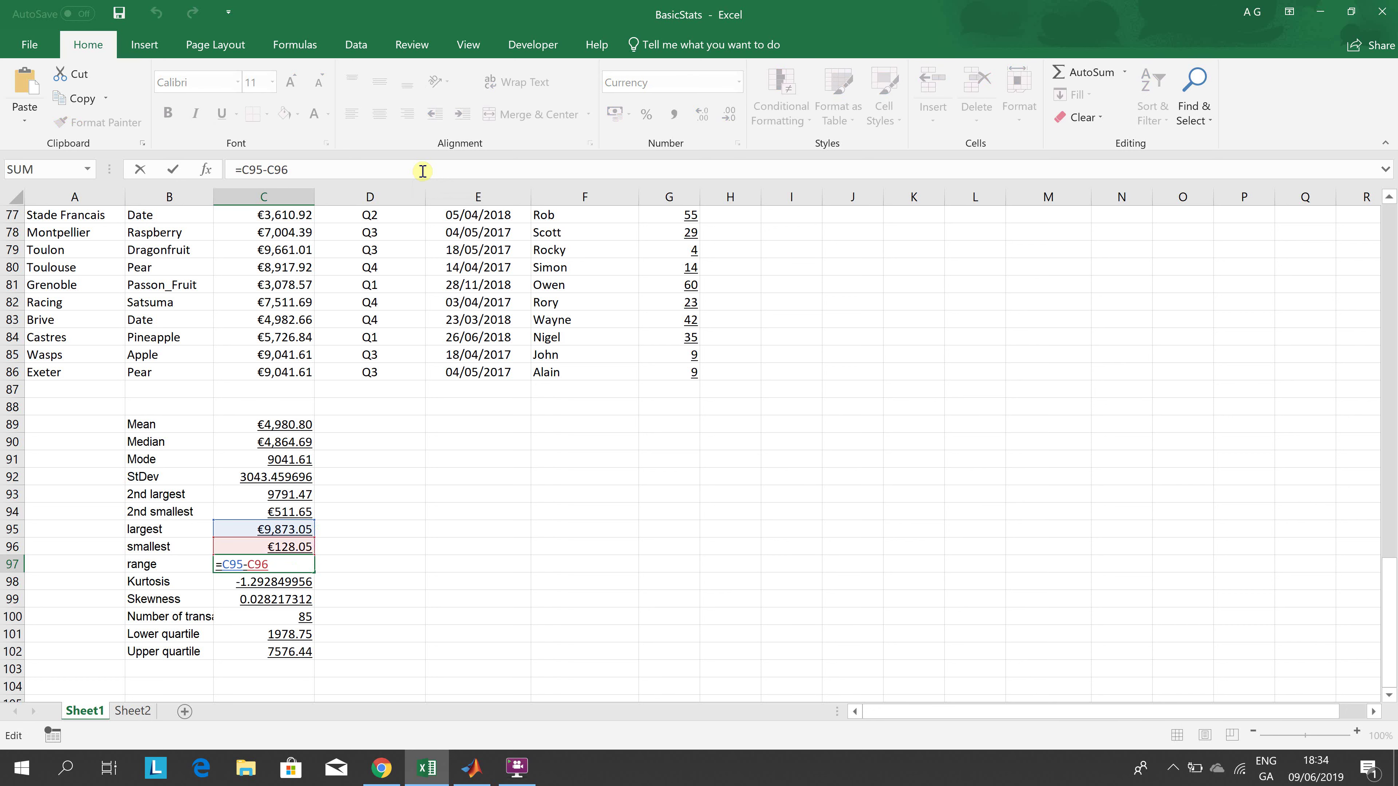
key(ctrl+Return)
key(Down)
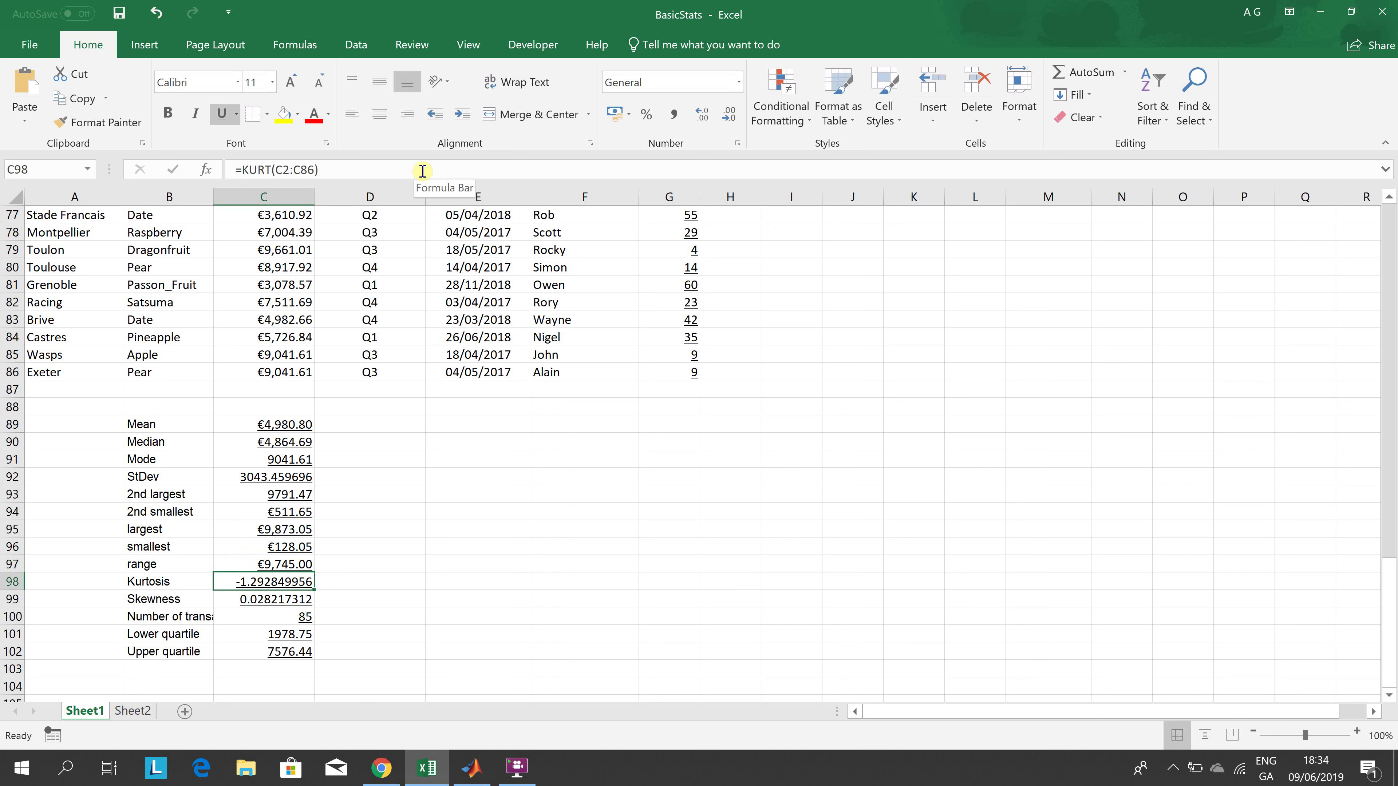
click(422, 171)
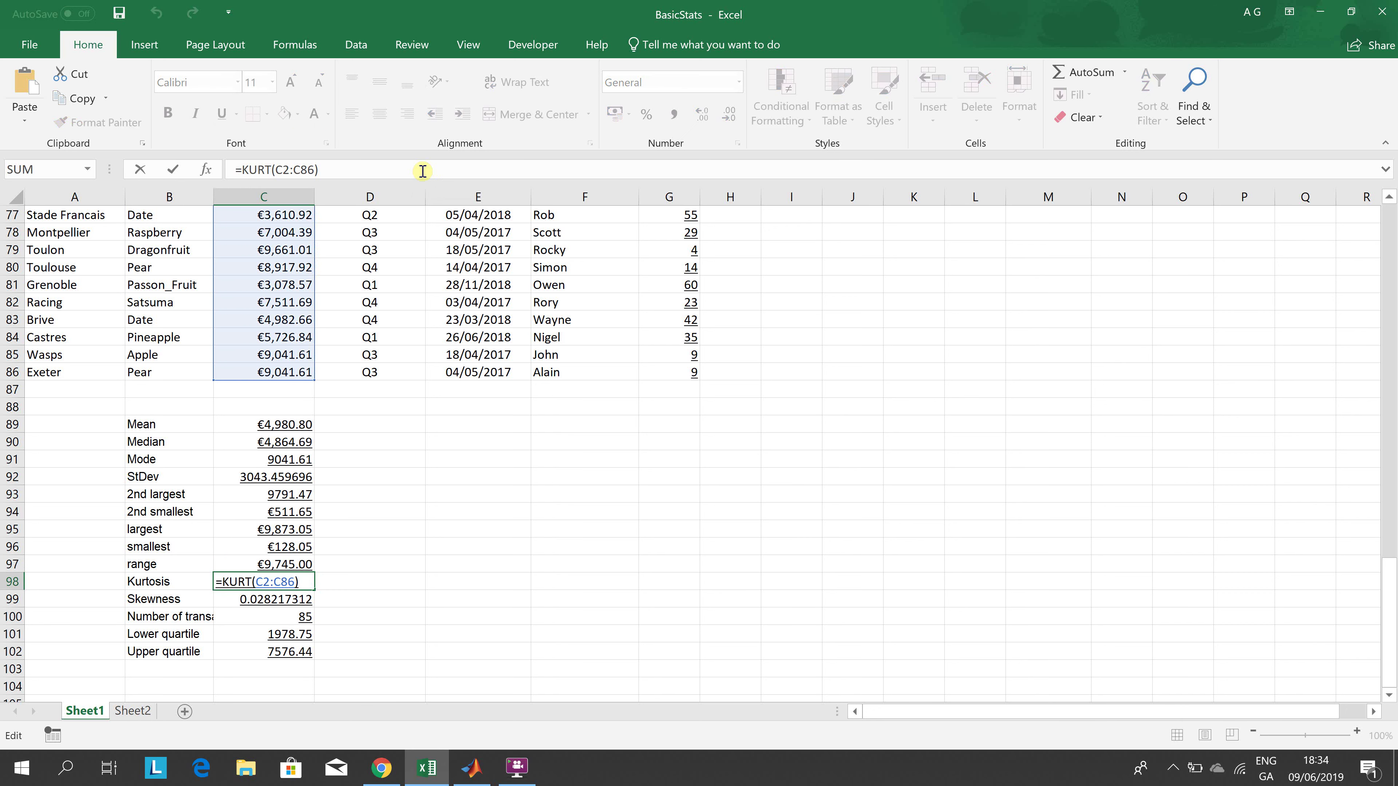
key(ctrl+Return)
key(Down)
click(423, 171)
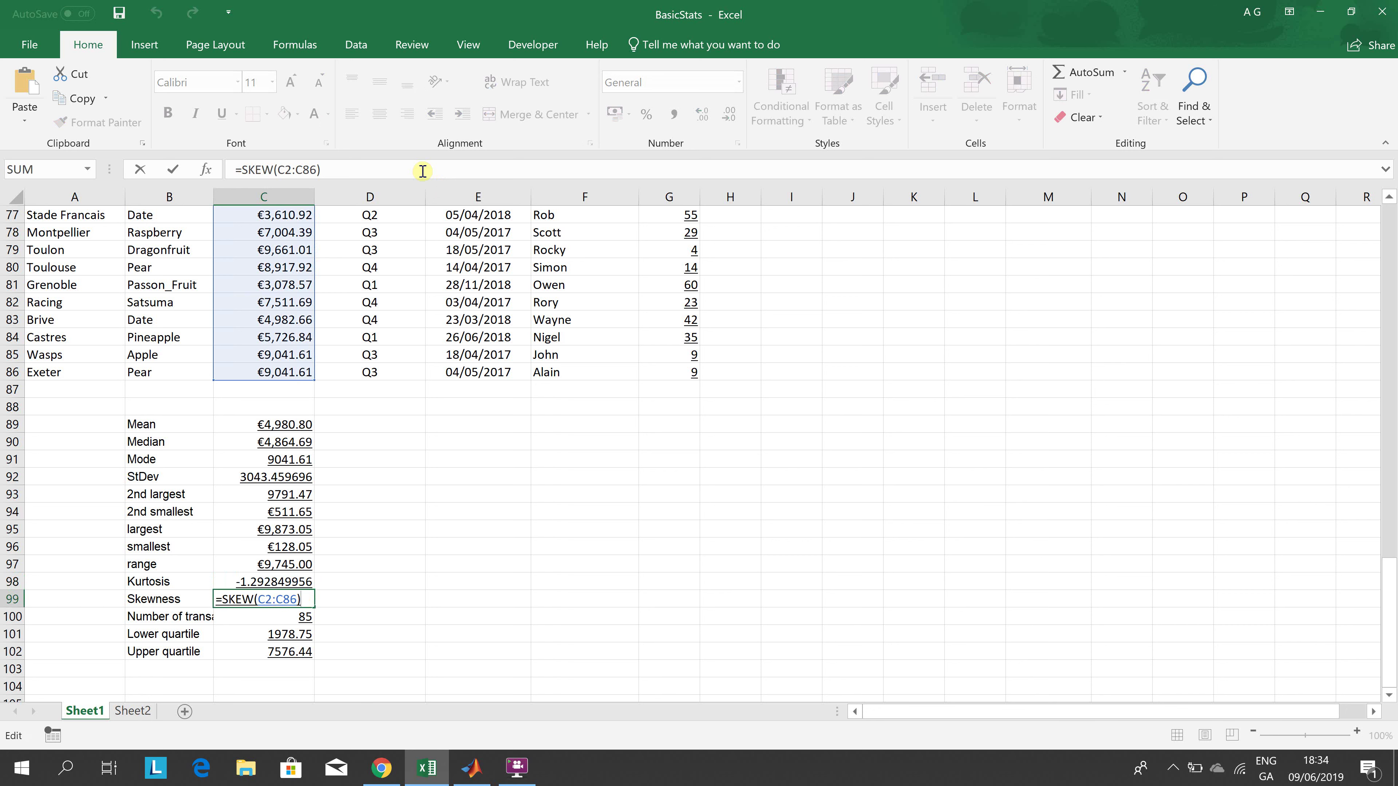
key(ctrl+Return)
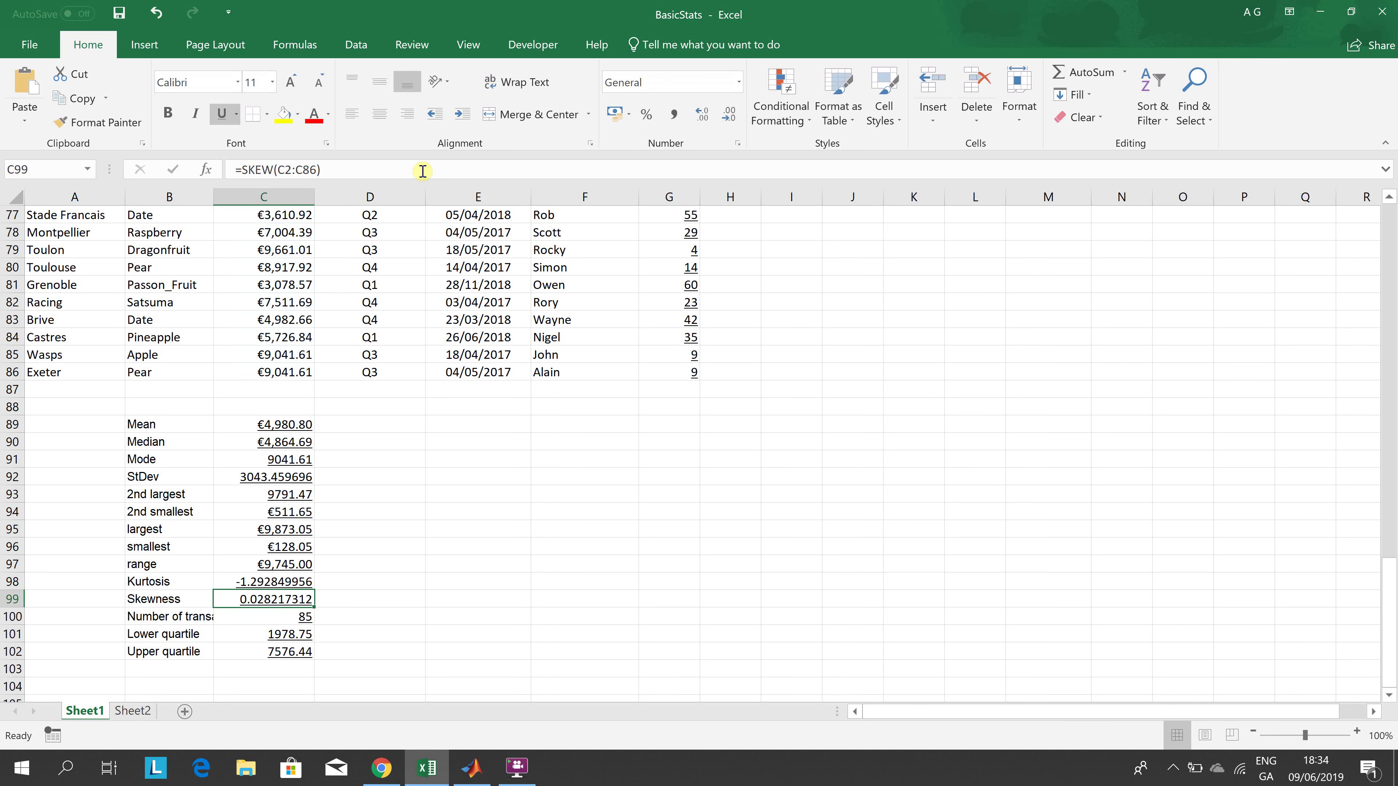
key(Down)
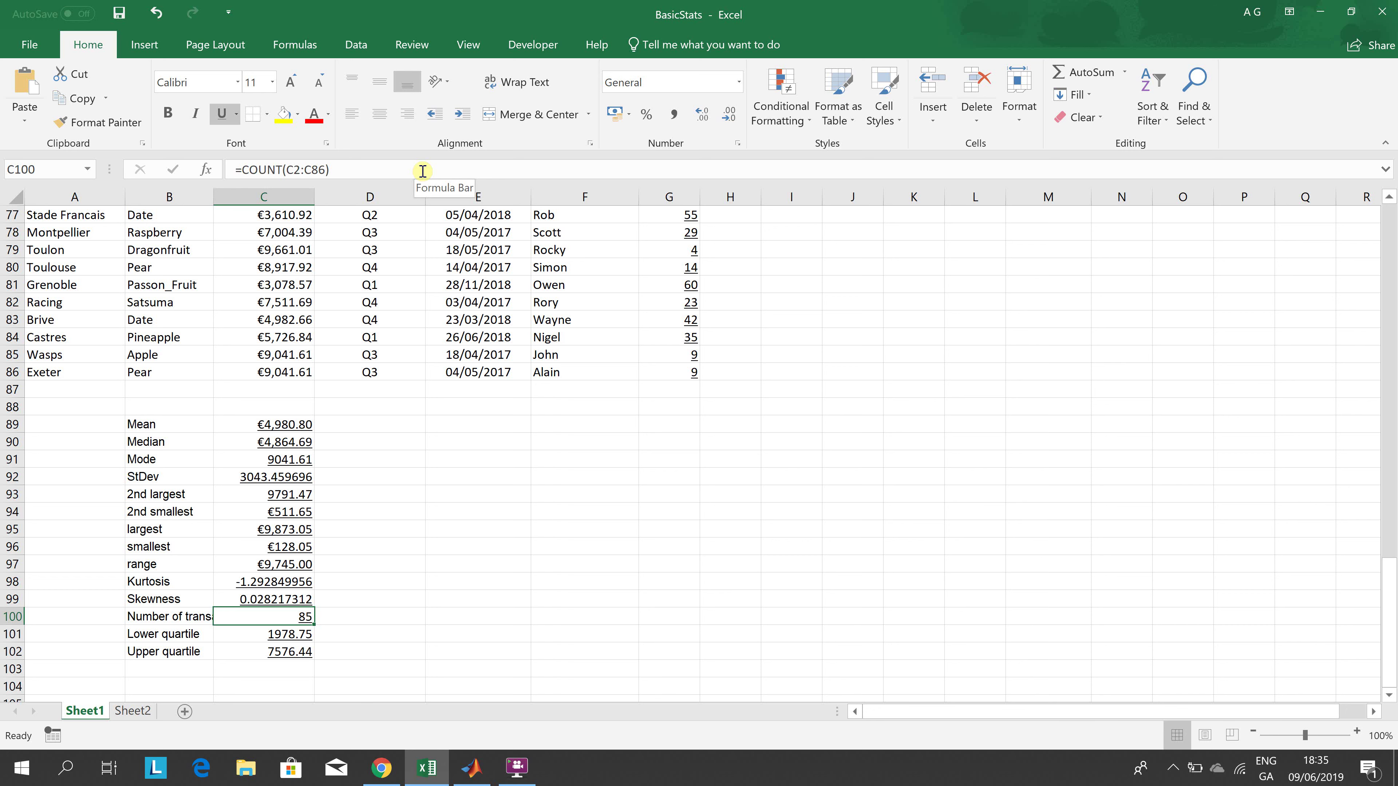
click(422, 171)
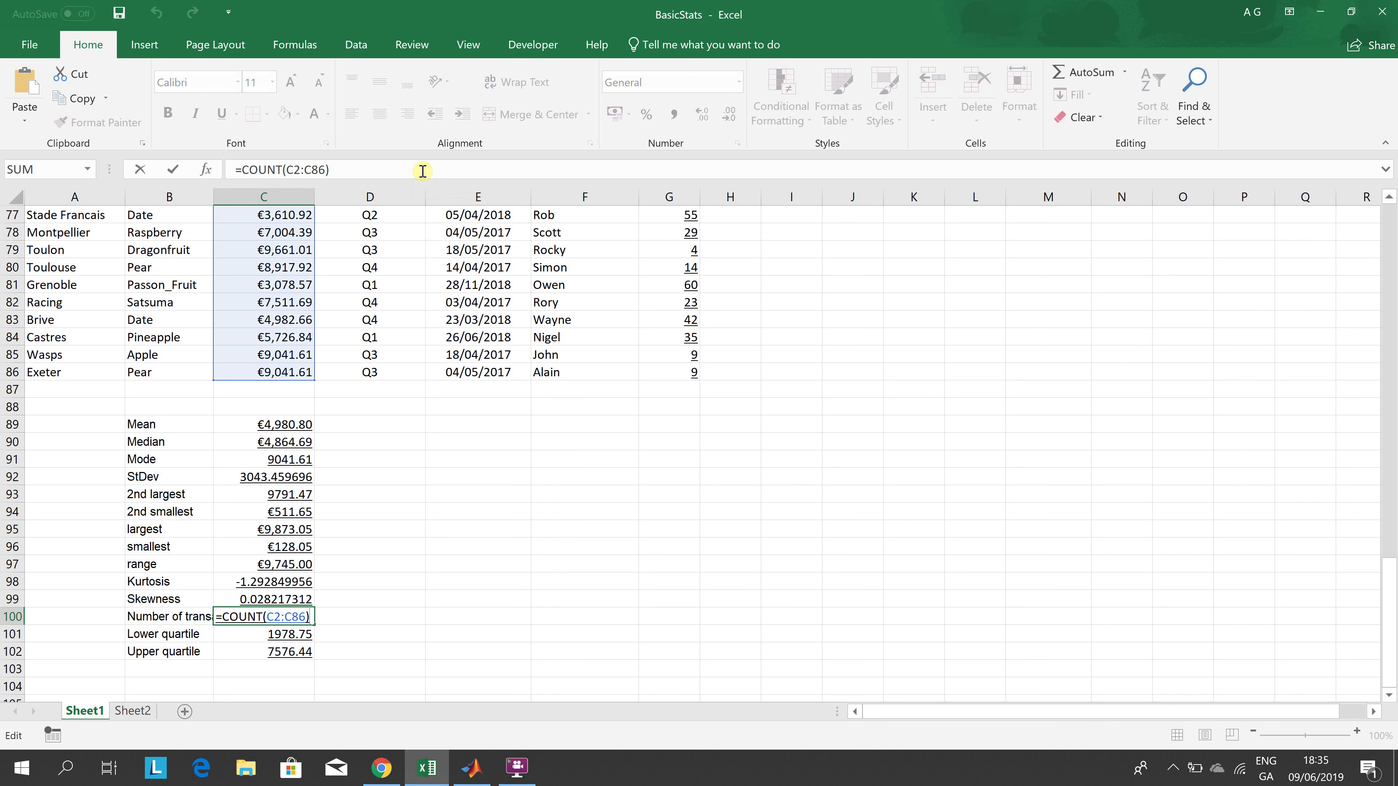
key(ctrl+Return)
Step: Recommit the lower and upper quartile formulas (upper 7576.44), then switch to Chrome
key(Down)
click(422, 171)
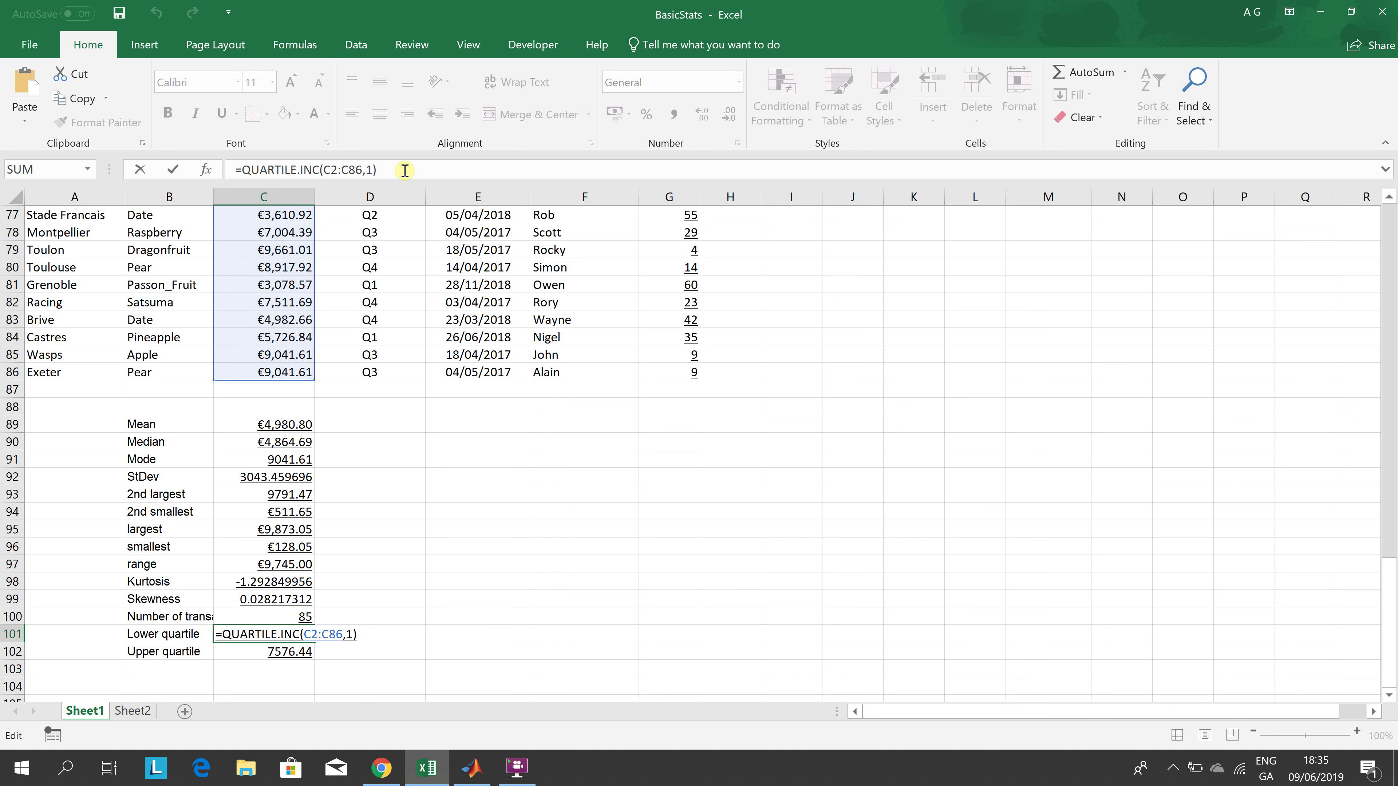
key(Return)
click(404, 170)
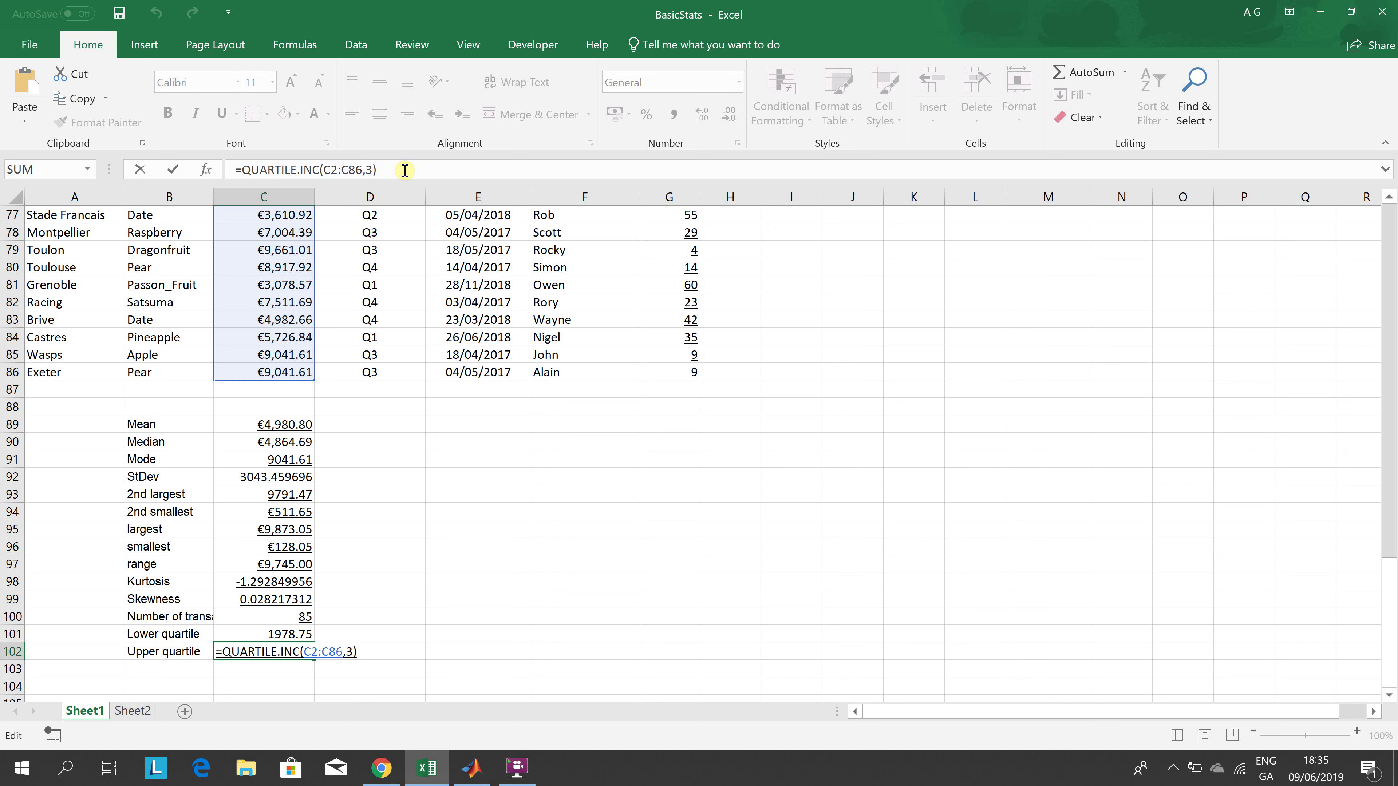
key(ctrl+Return)
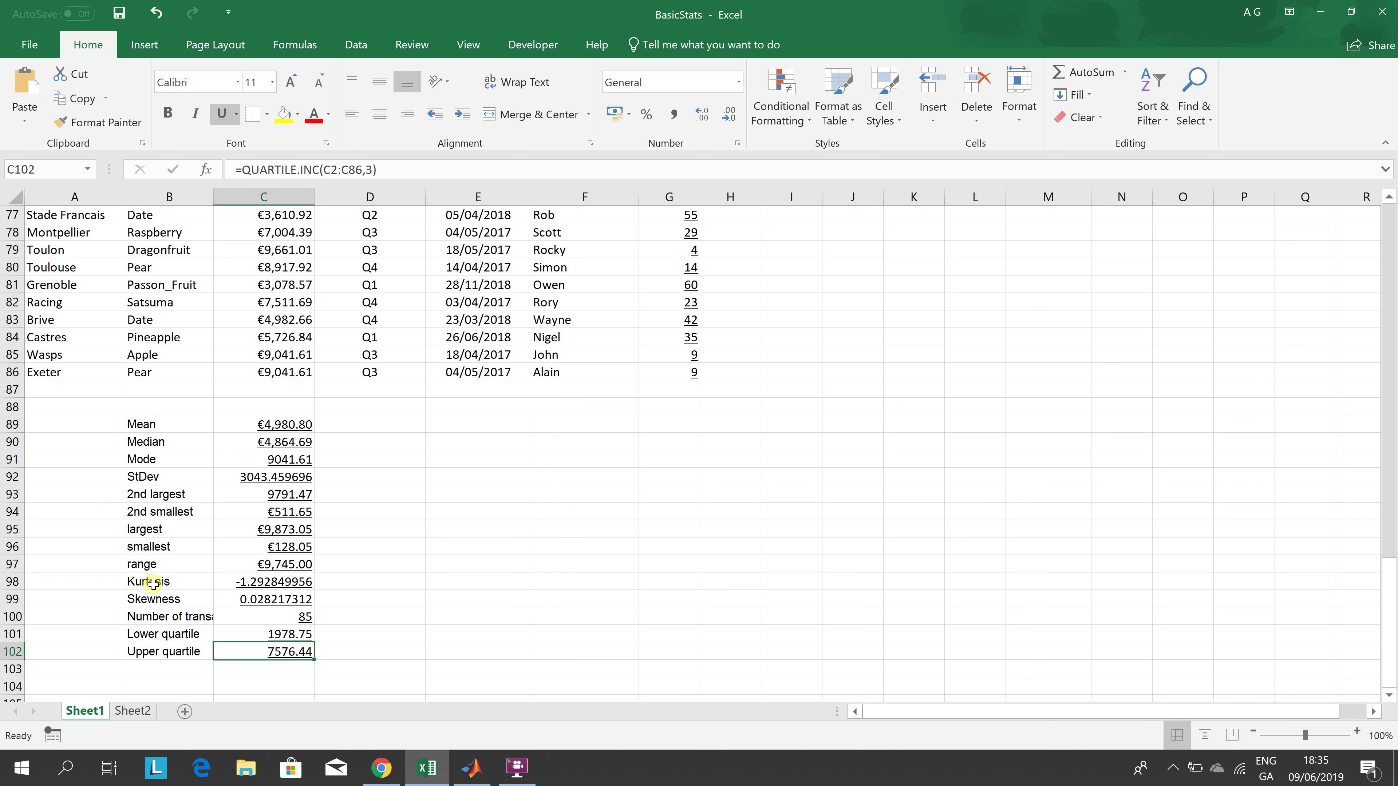
key(alt+Tab)
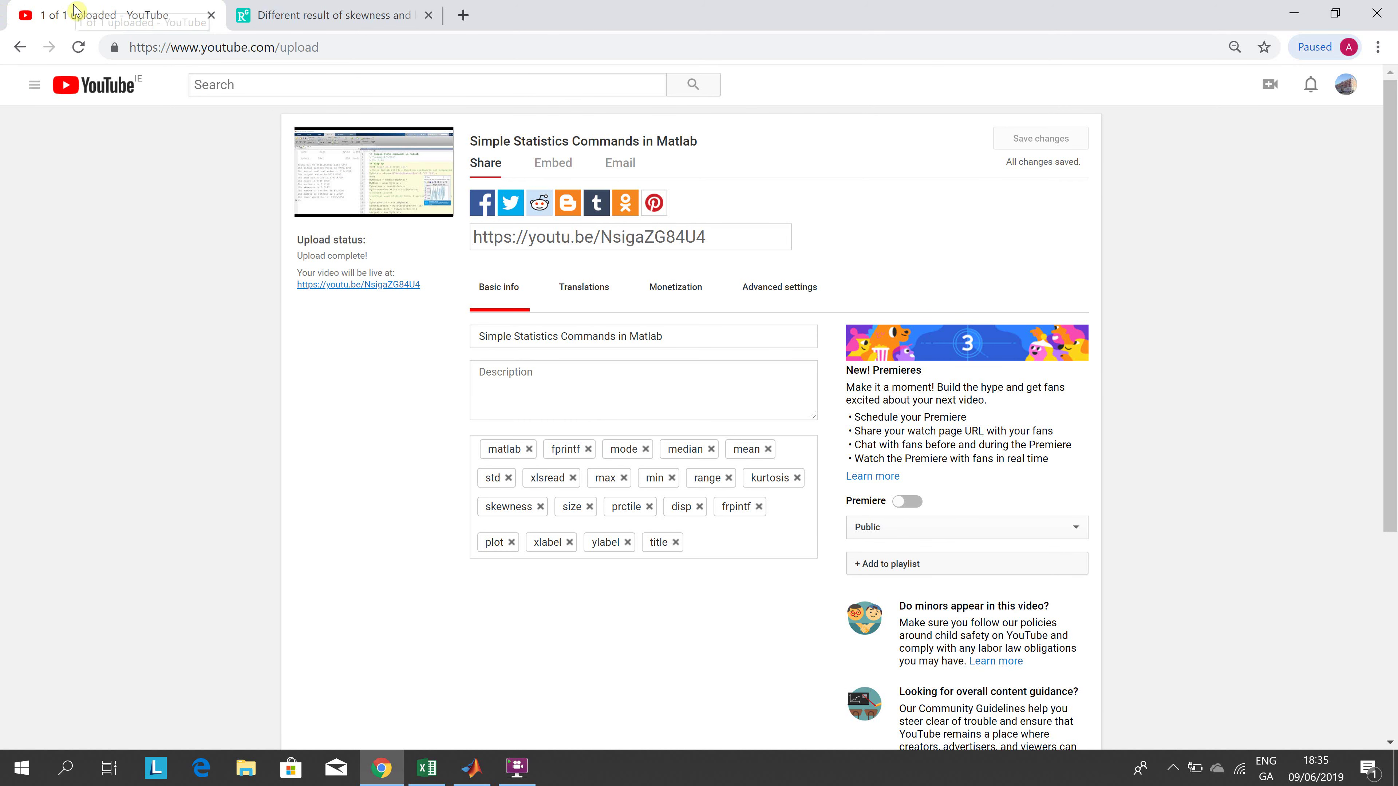
Step: Scroll through the ResearchGate skewness and kurtosis answers, then close that tab
click(330, 15)
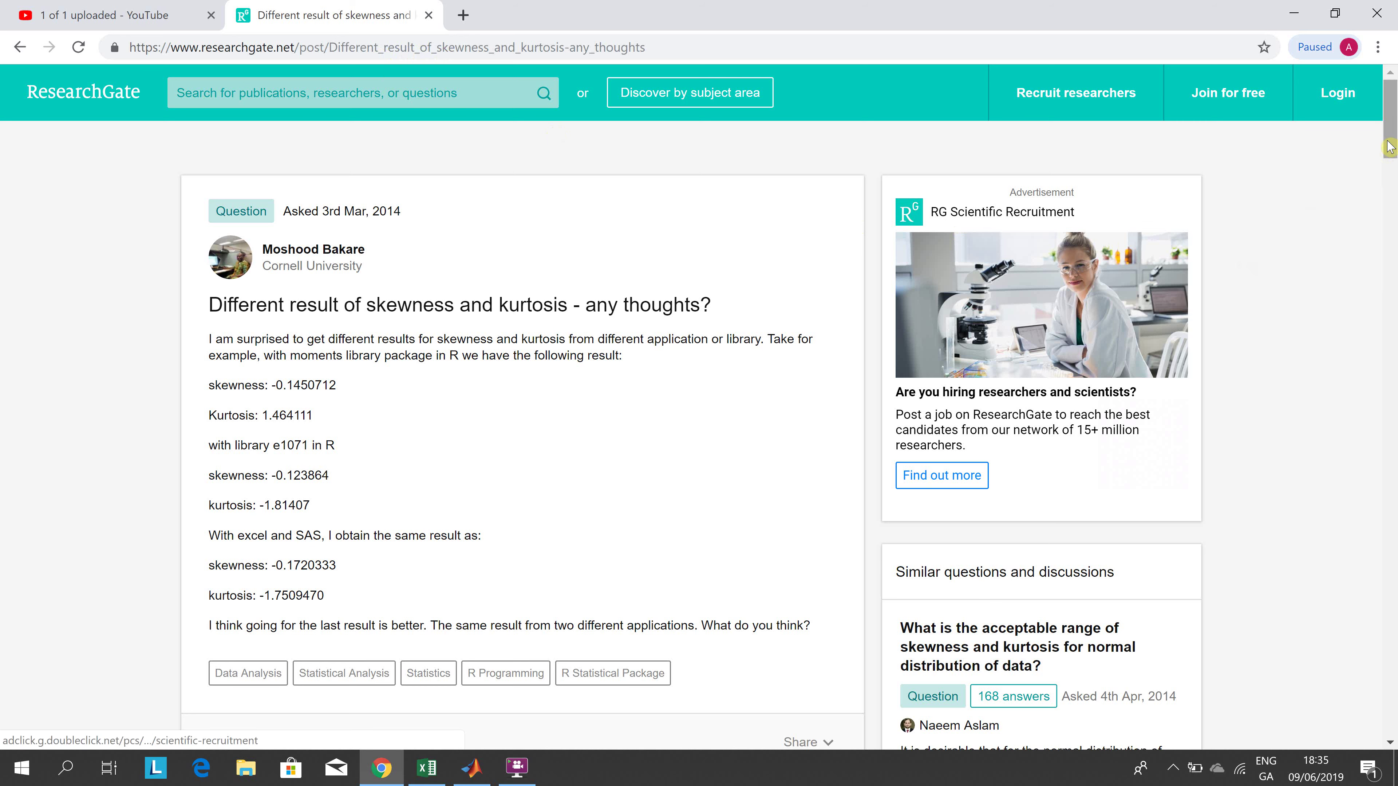
drag(1389, 146, 1391, 170)
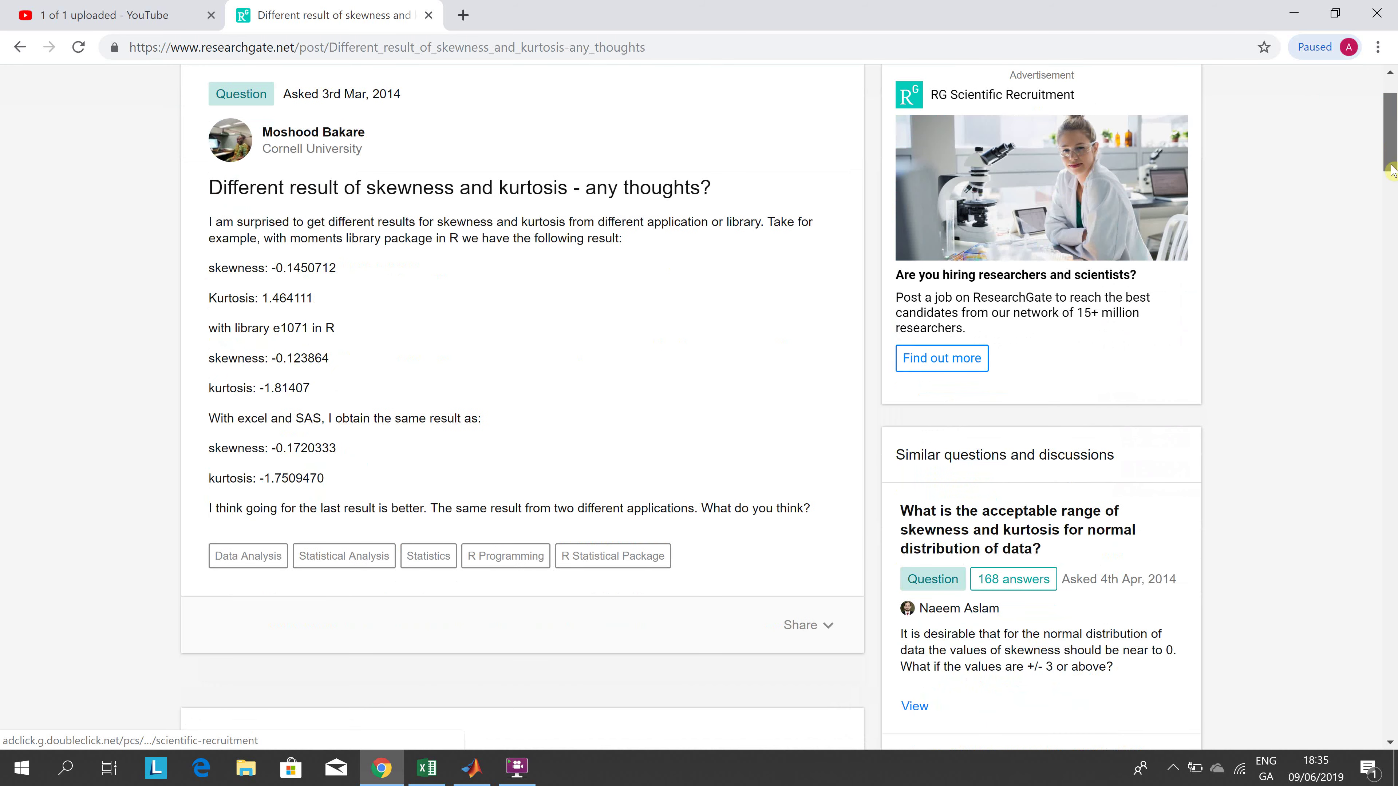
scroll(1391, 170, down, 2)
scroll(1391, 171, down, 5)
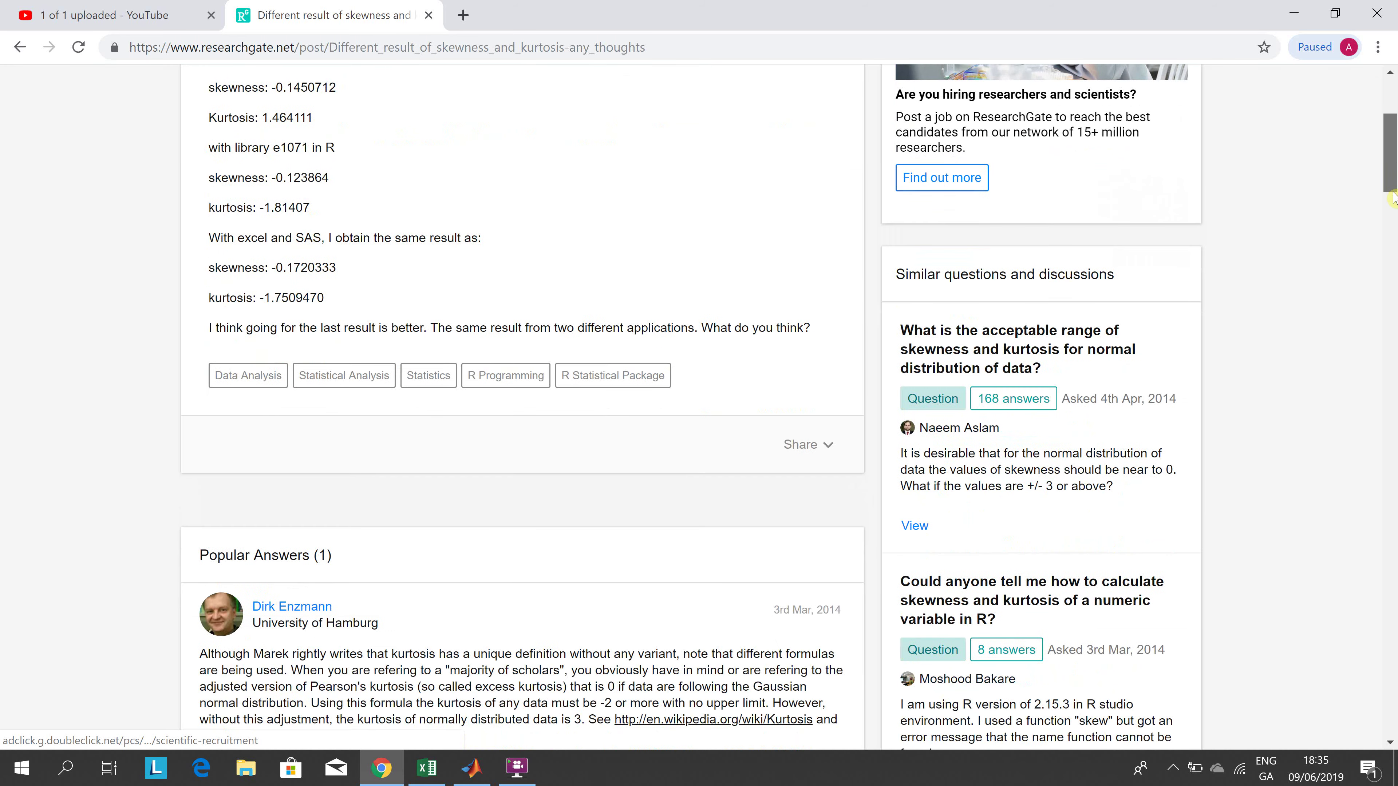
scroll(1394, 229, down, 10)
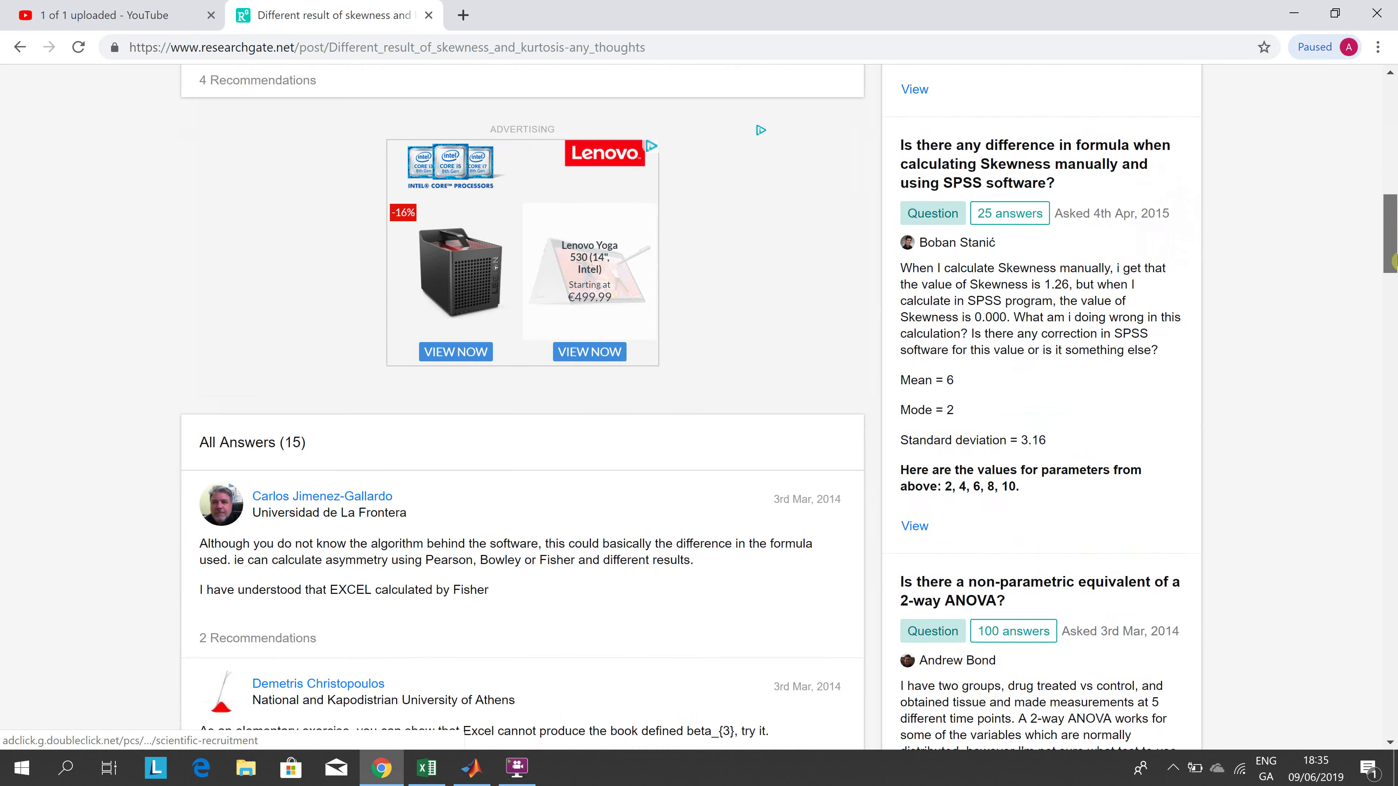
drag(1394, 289, 1394, 711)
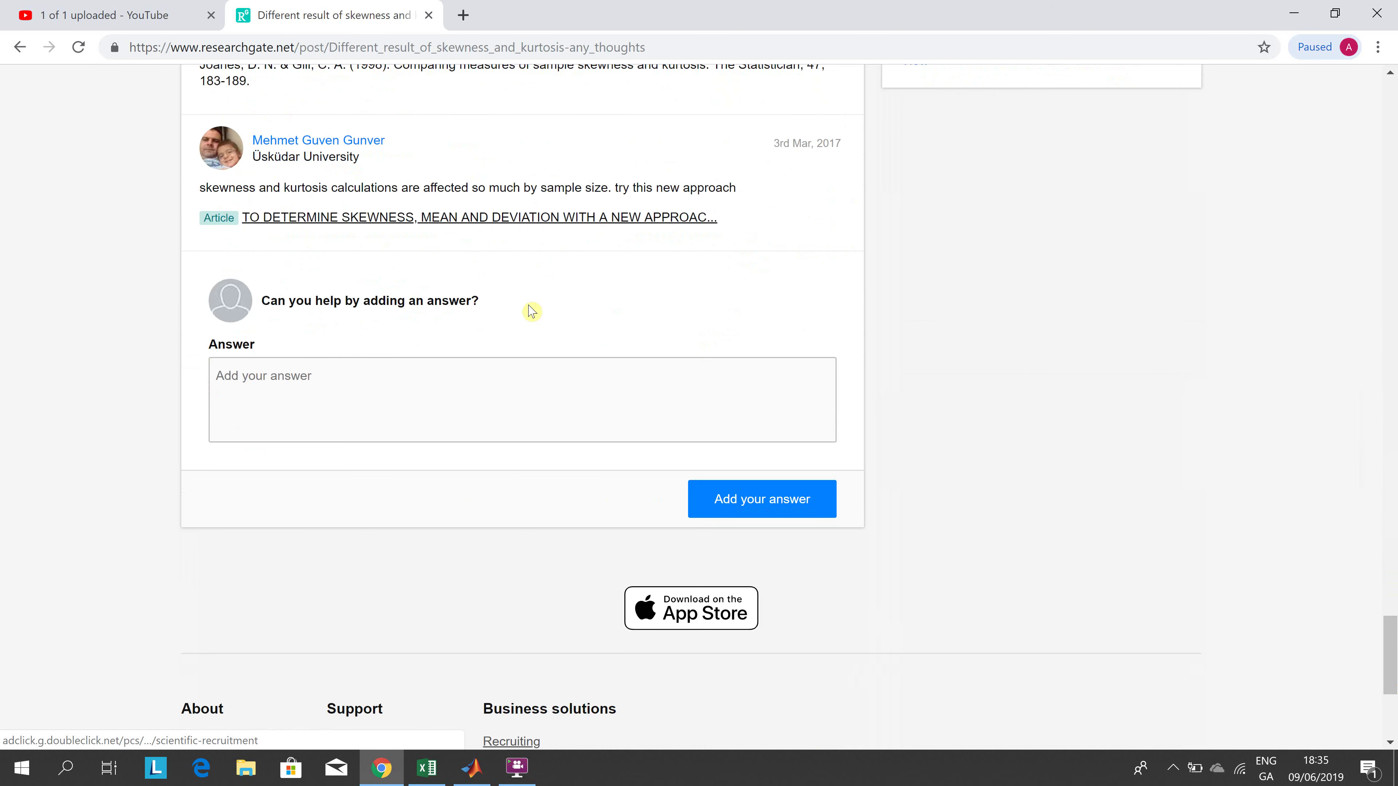
click(428, 15)
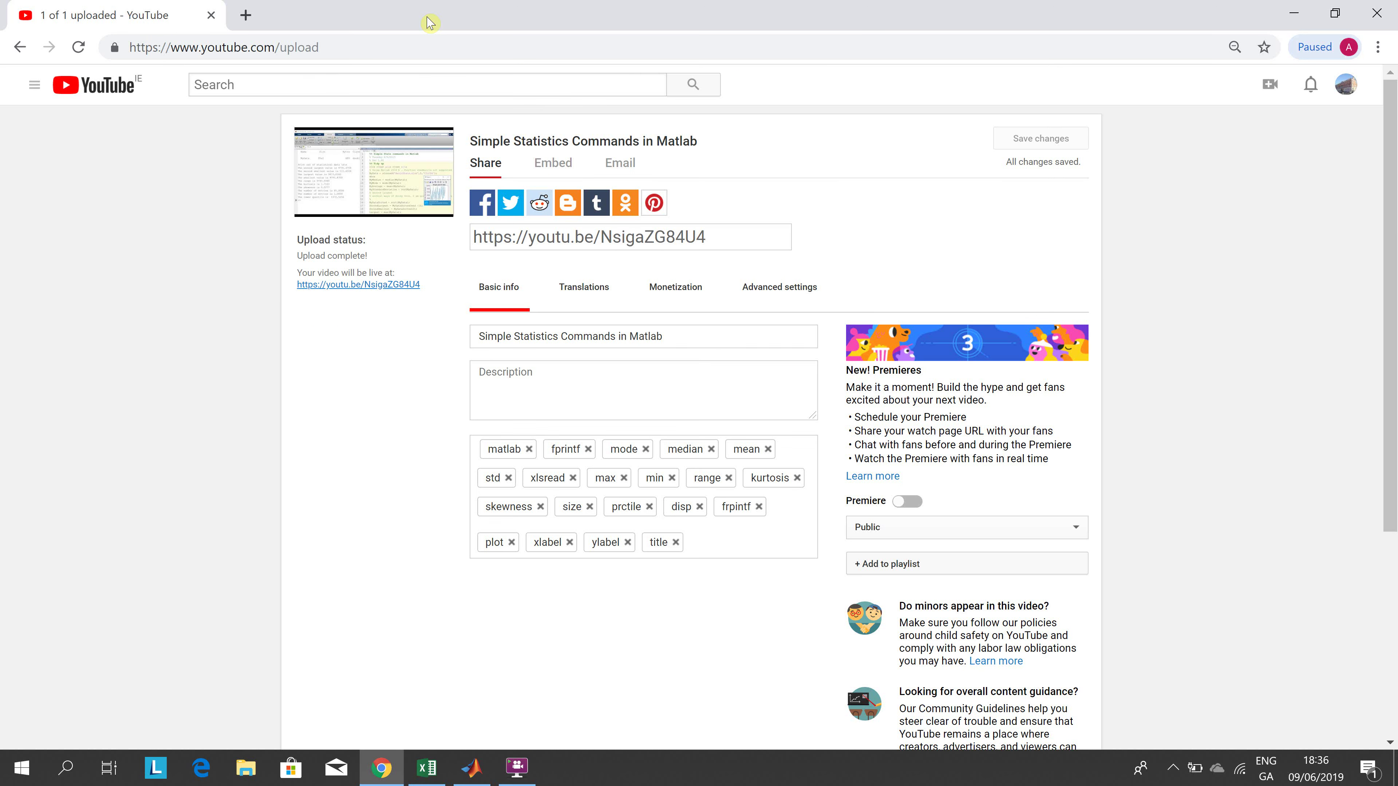
Step: Close Chrome and inspect G2's =RANK(C2,C$2:C$86) formula at the top of the order table
click(211, 16)
click(516, 439)
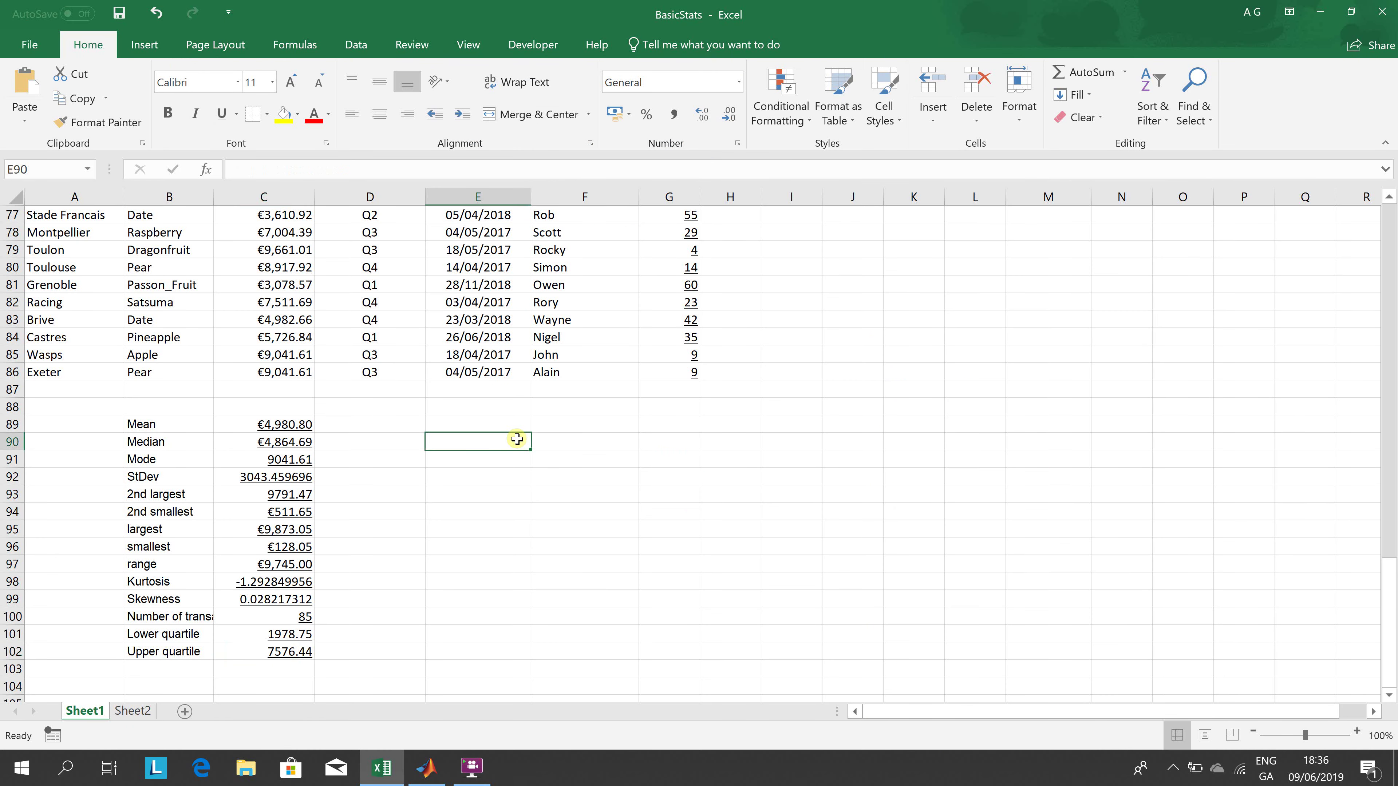
key(ctrl+Up)
key(ctrl+Up)
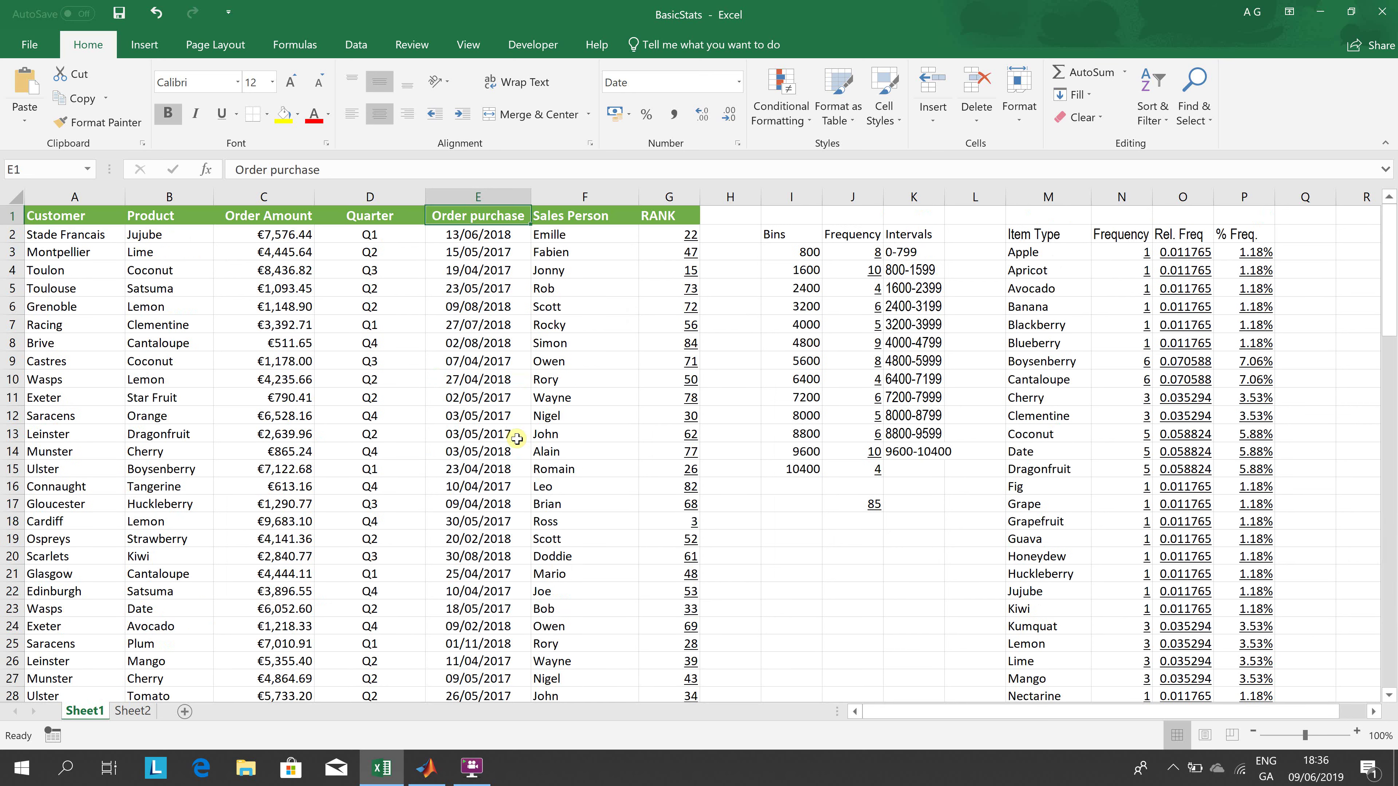
key(Down)
key(Down)
key(Right)
key(Right)
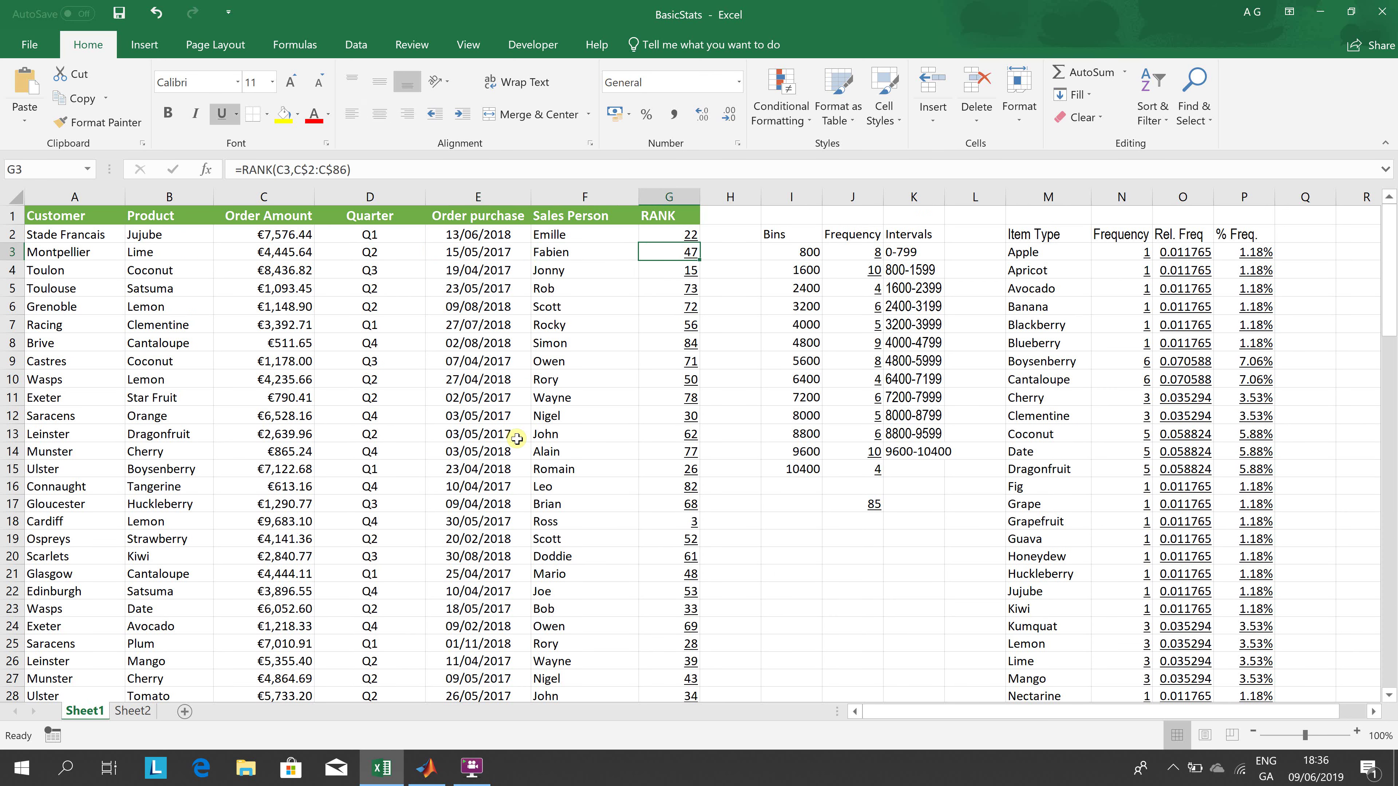
key(Up)
key(F2)
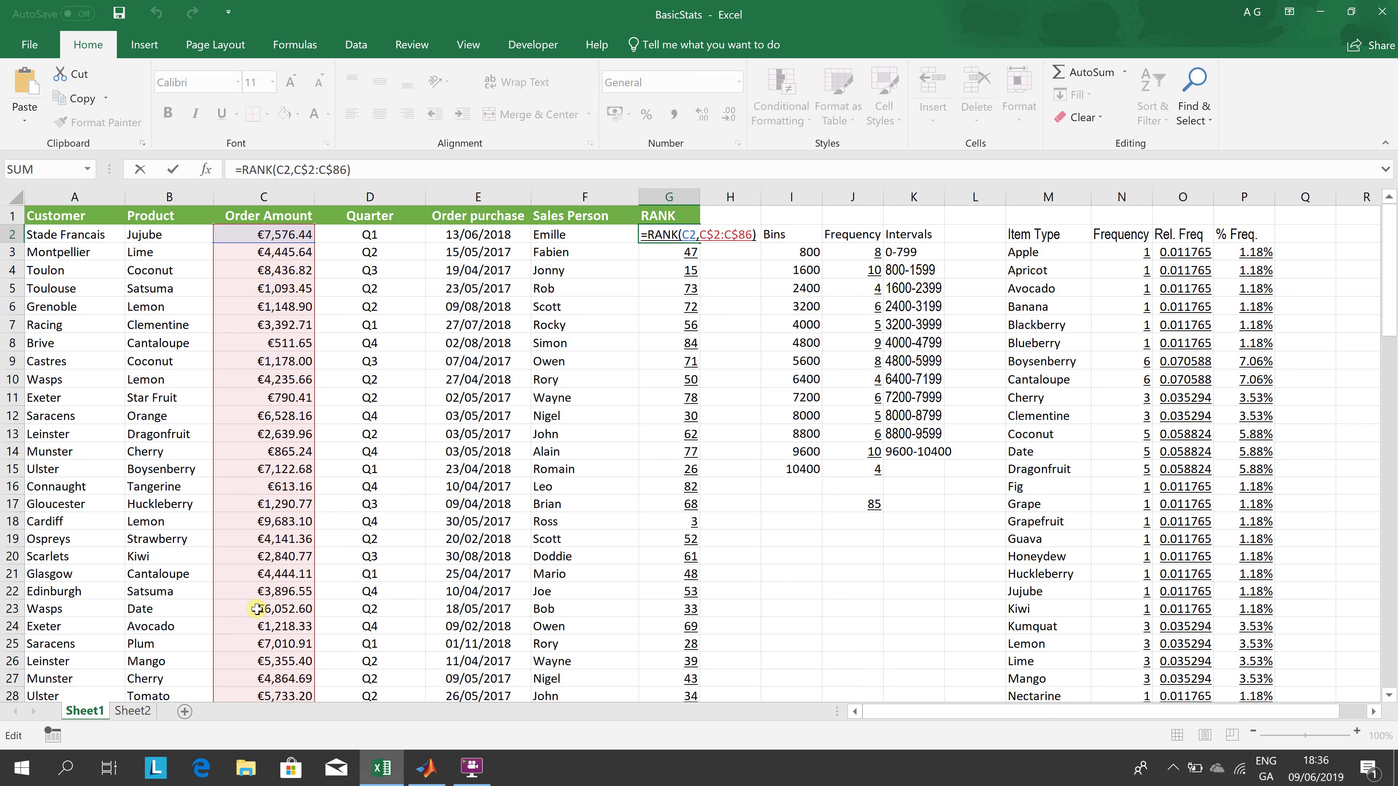
key(ctrl+Return)
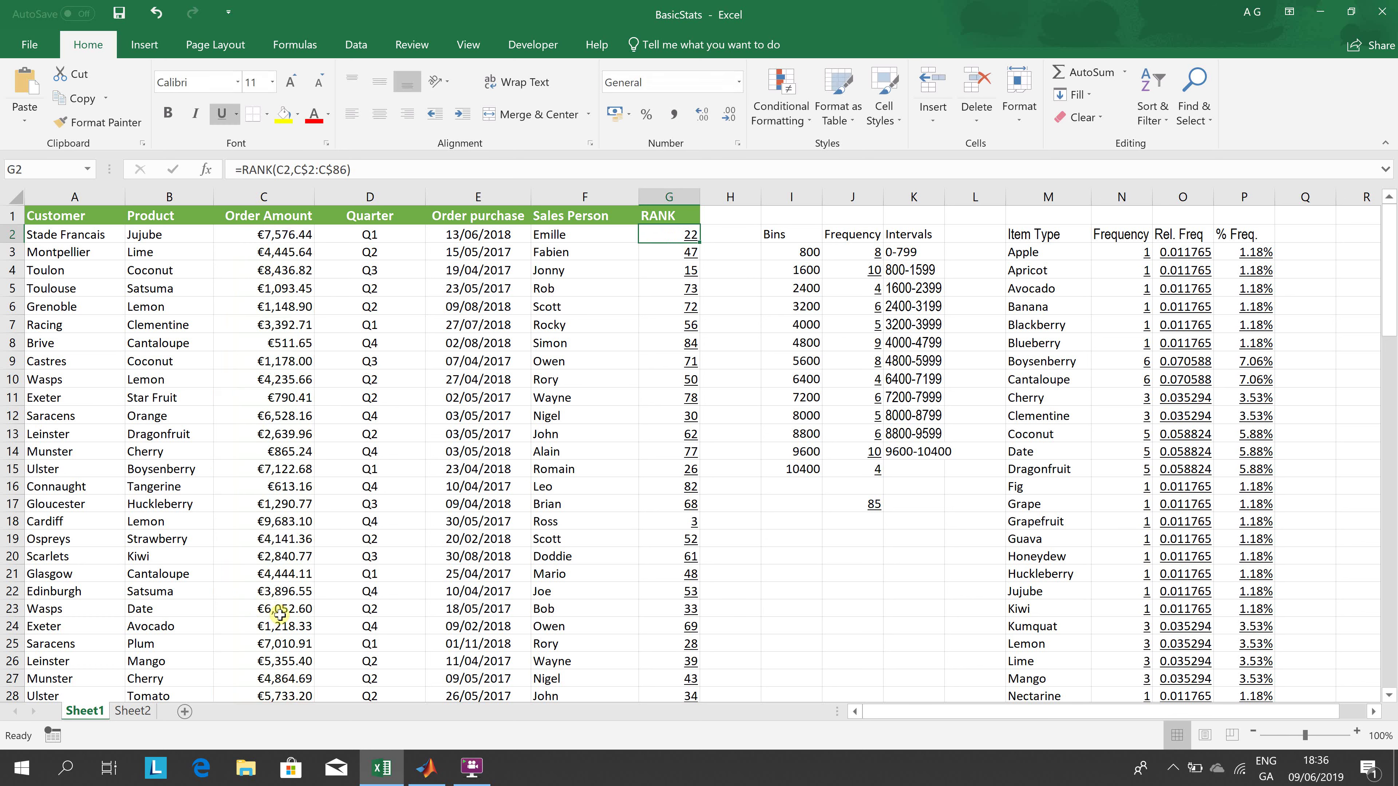
key(Down)
key(shift+Down)
key(shift+Down)
key(shift+Down)
key(shift+Down)
key(shift+Down)
key(shift+Down)
key(shift+Down)
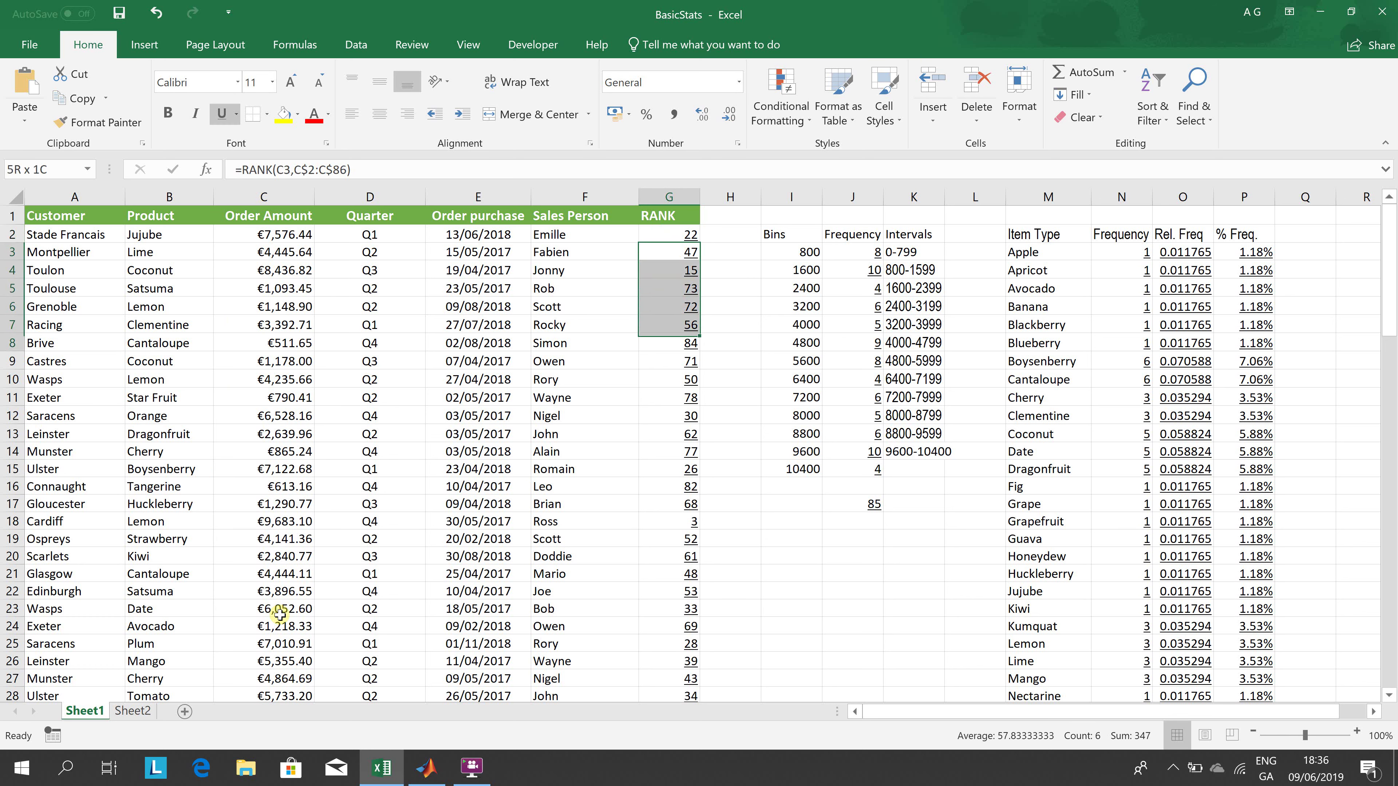
key(Delete)
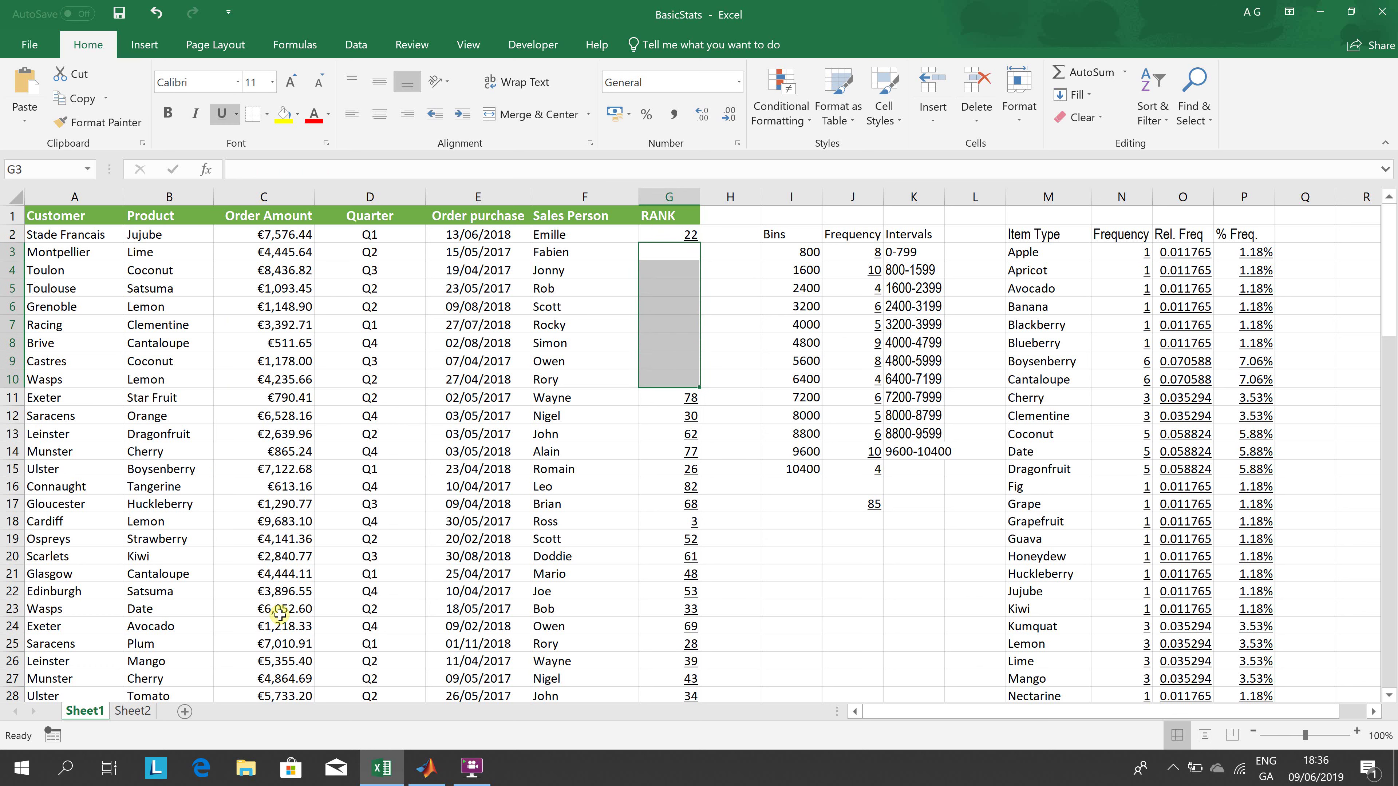
key(Up)
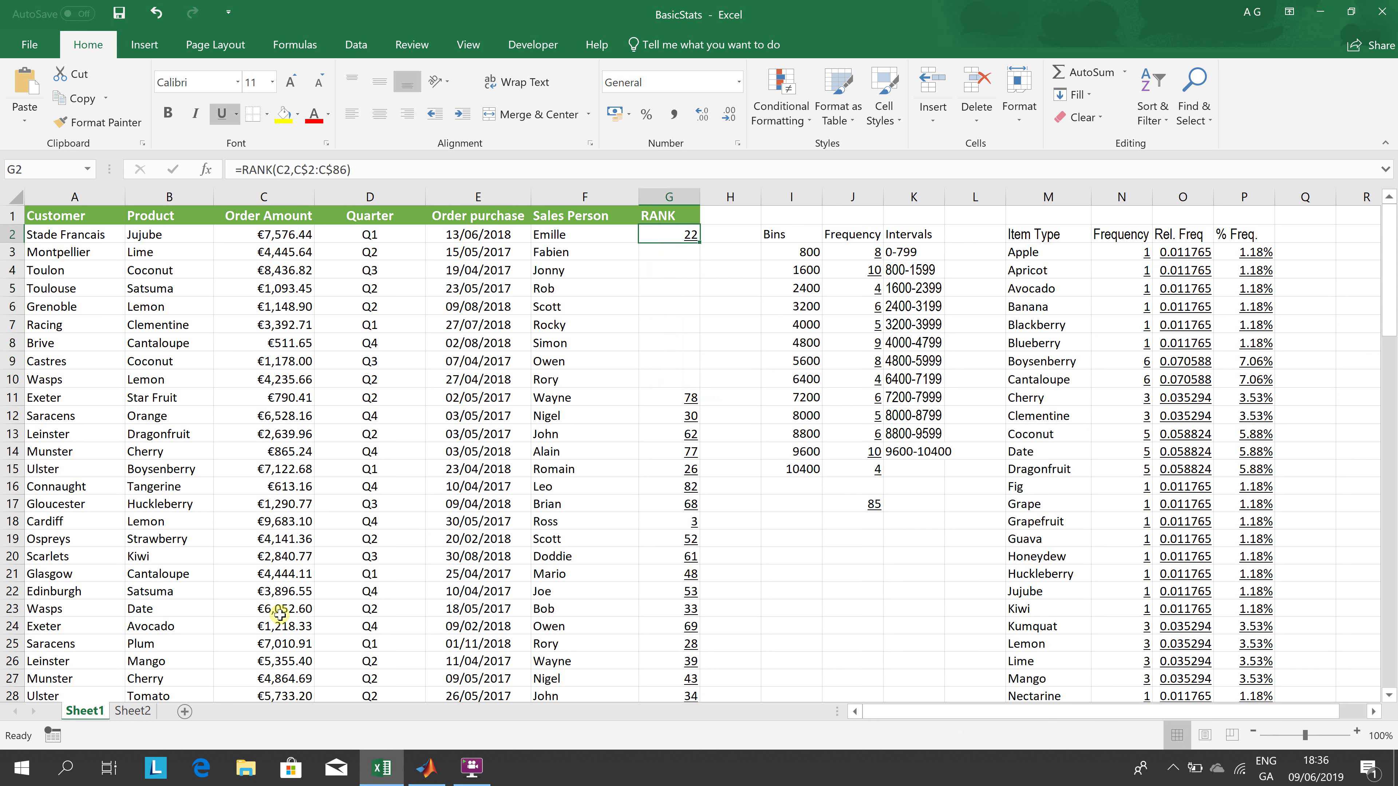
key(F2)
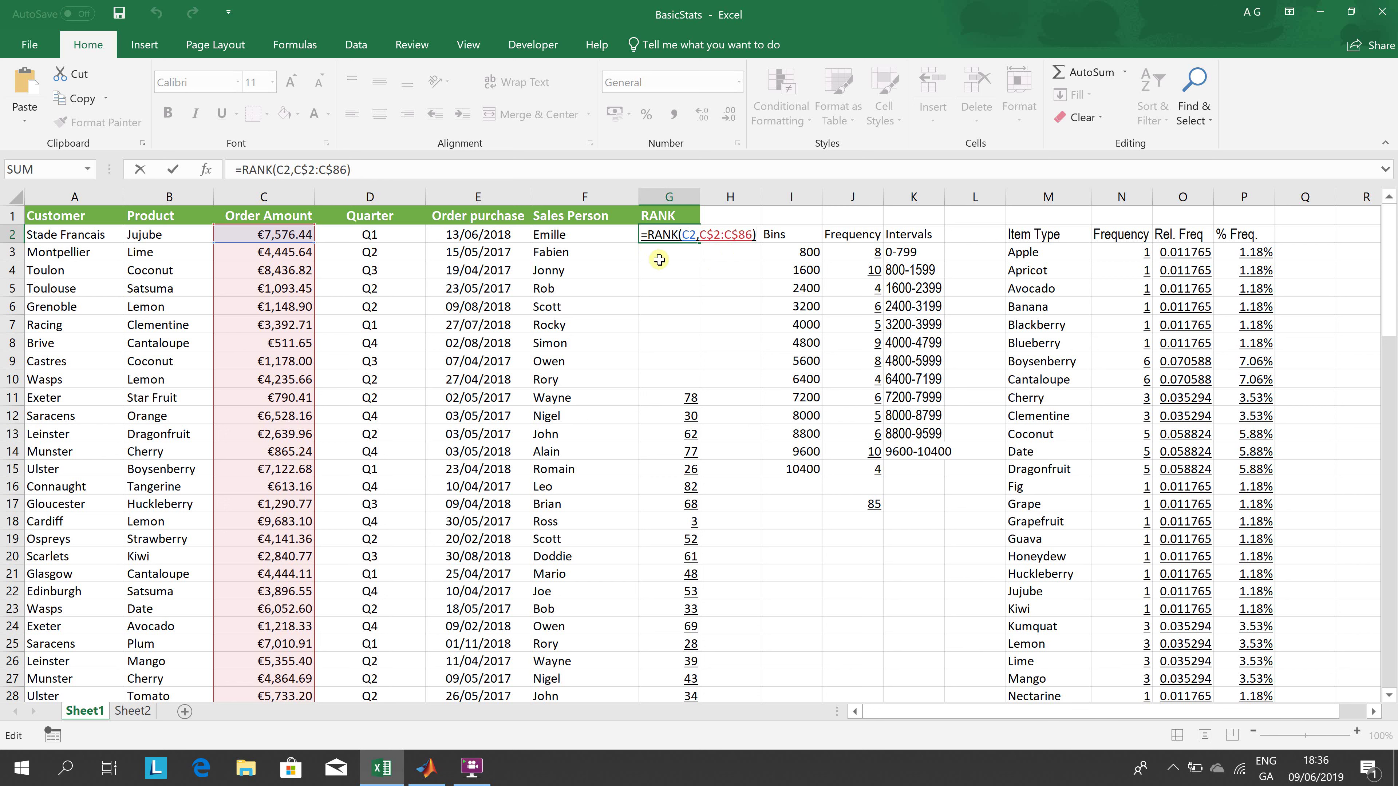
key(Return)
click(676, 234)
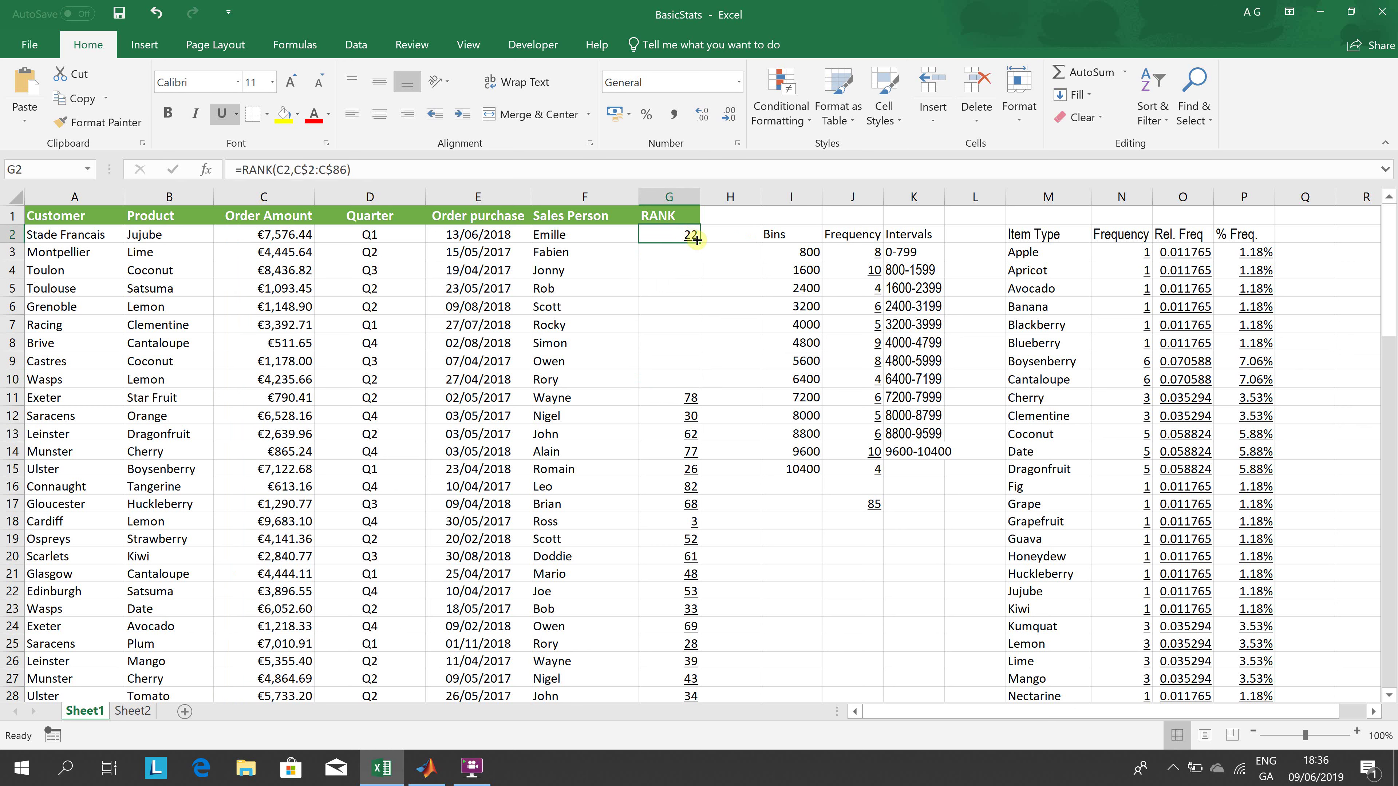
drag(699, 241, 700, 257)
click(679, 237)
double_click(679, 237)
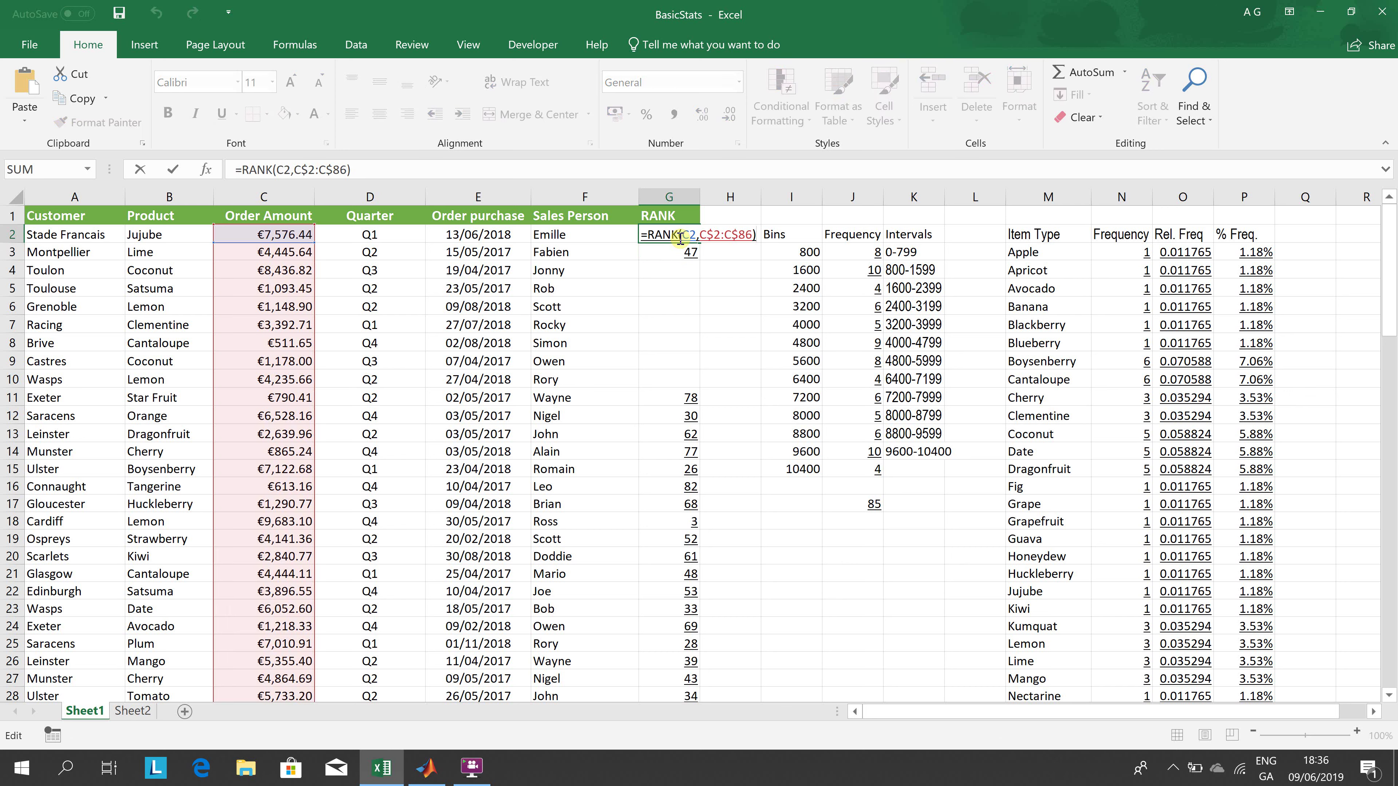
key(Escape)
key(Down)
key(F2)
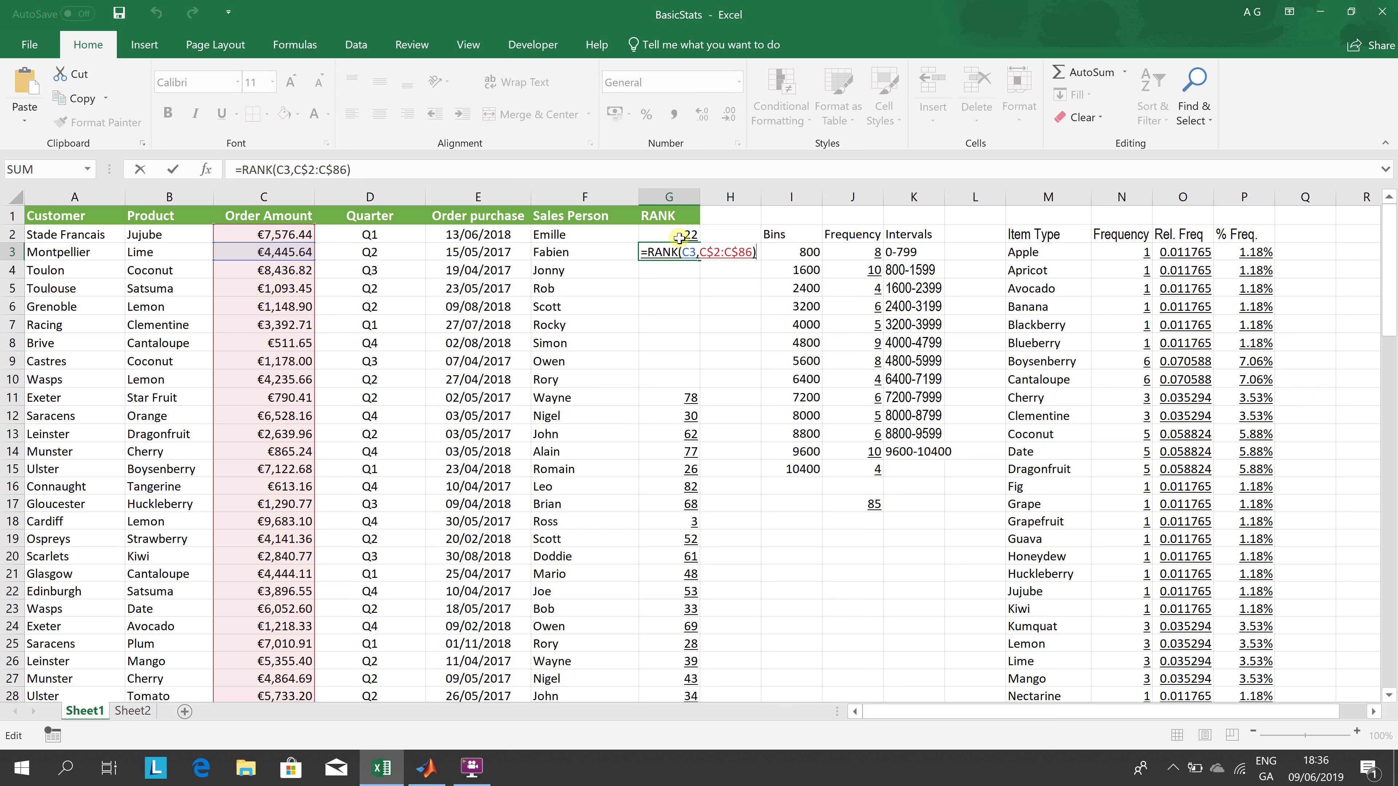
key(Escape)
double_click(679, 238)
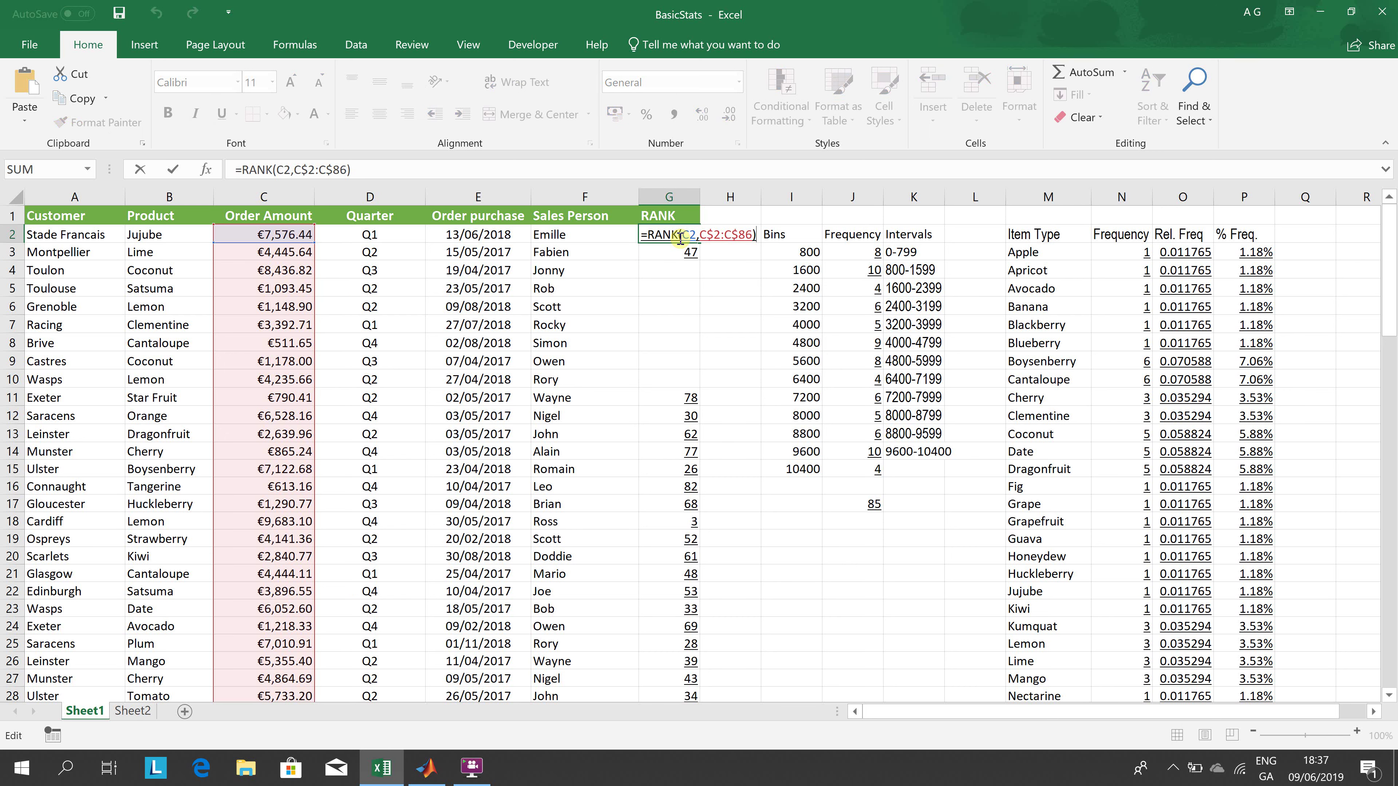
key(Escape)
key(Down)
key(F2)
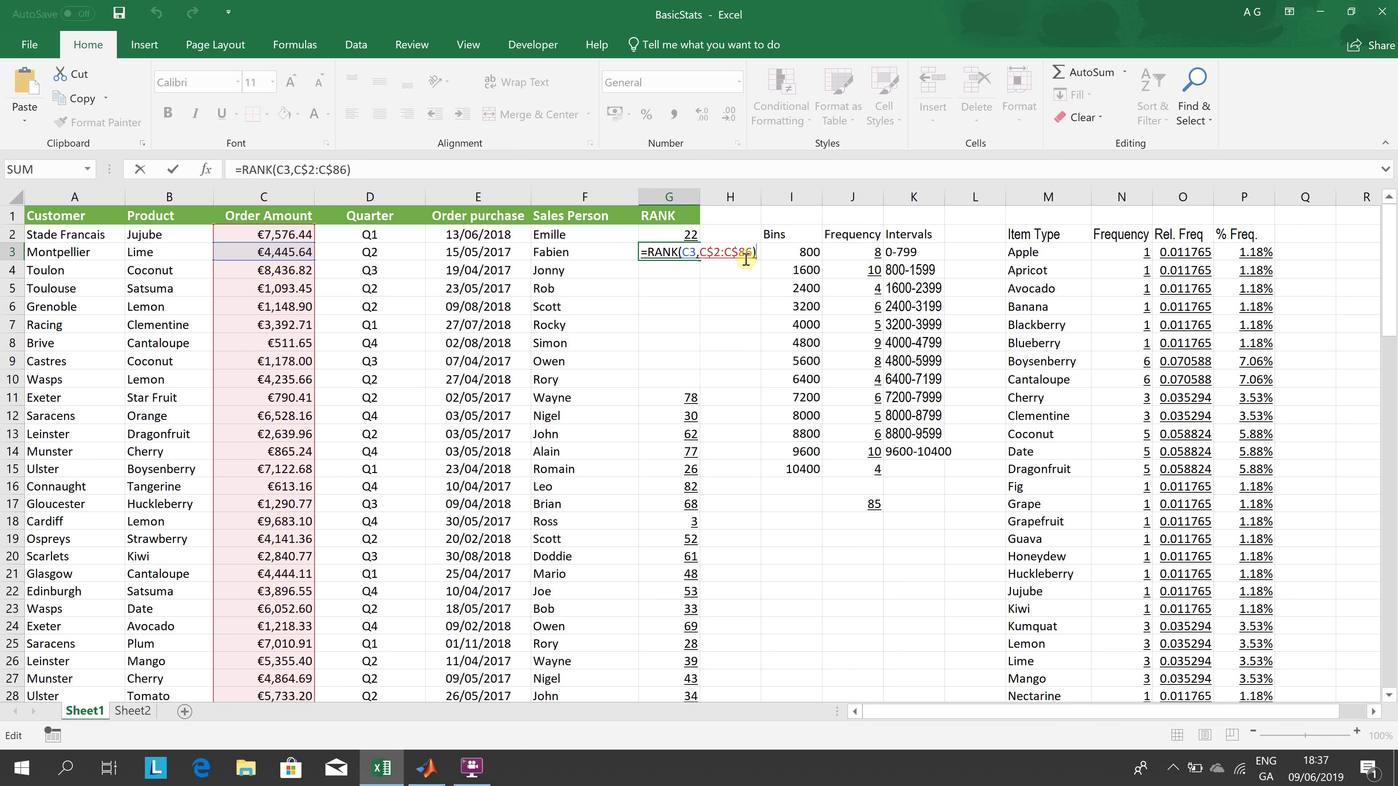
key(ctrl+Return)
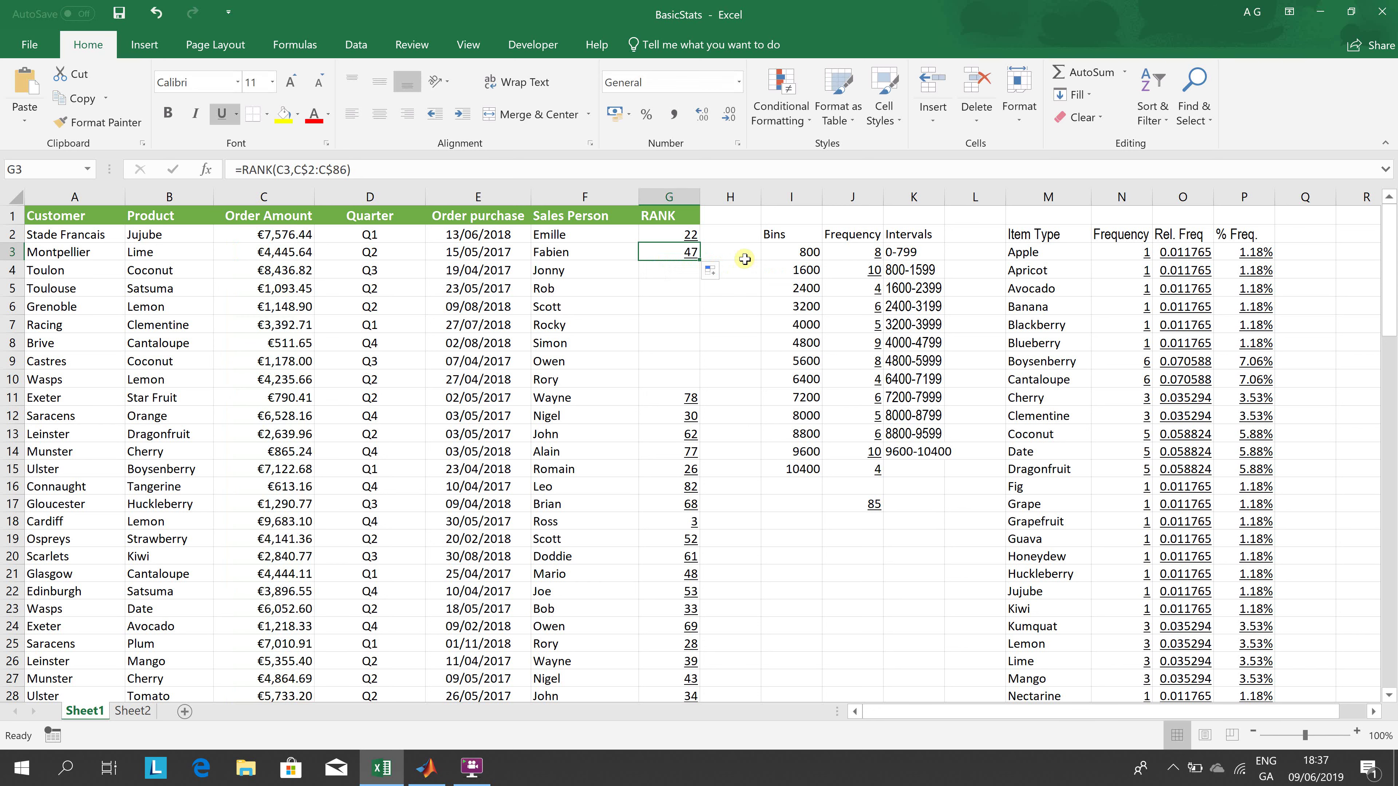
key(shift+Down)
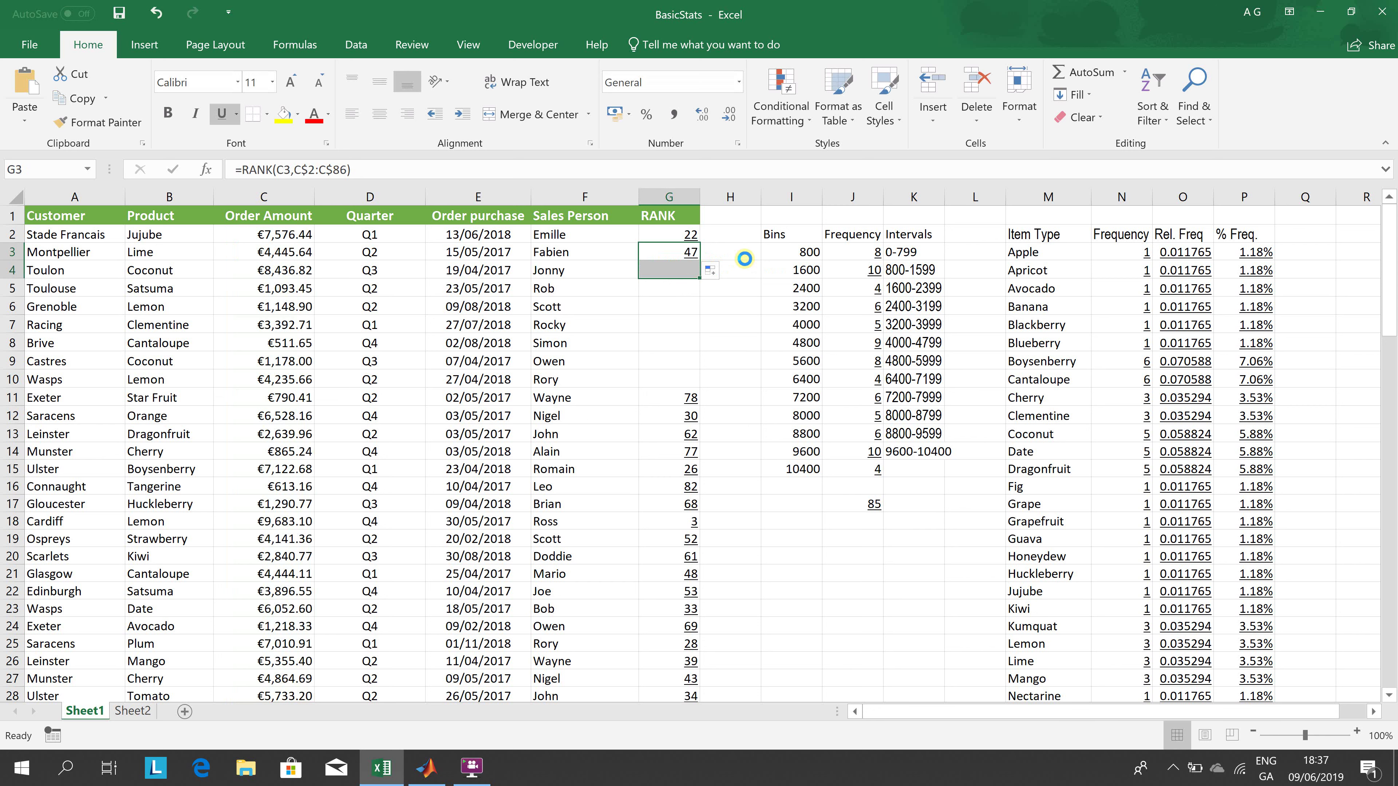
key(ctrl+d)
key(Down)
key(F2)
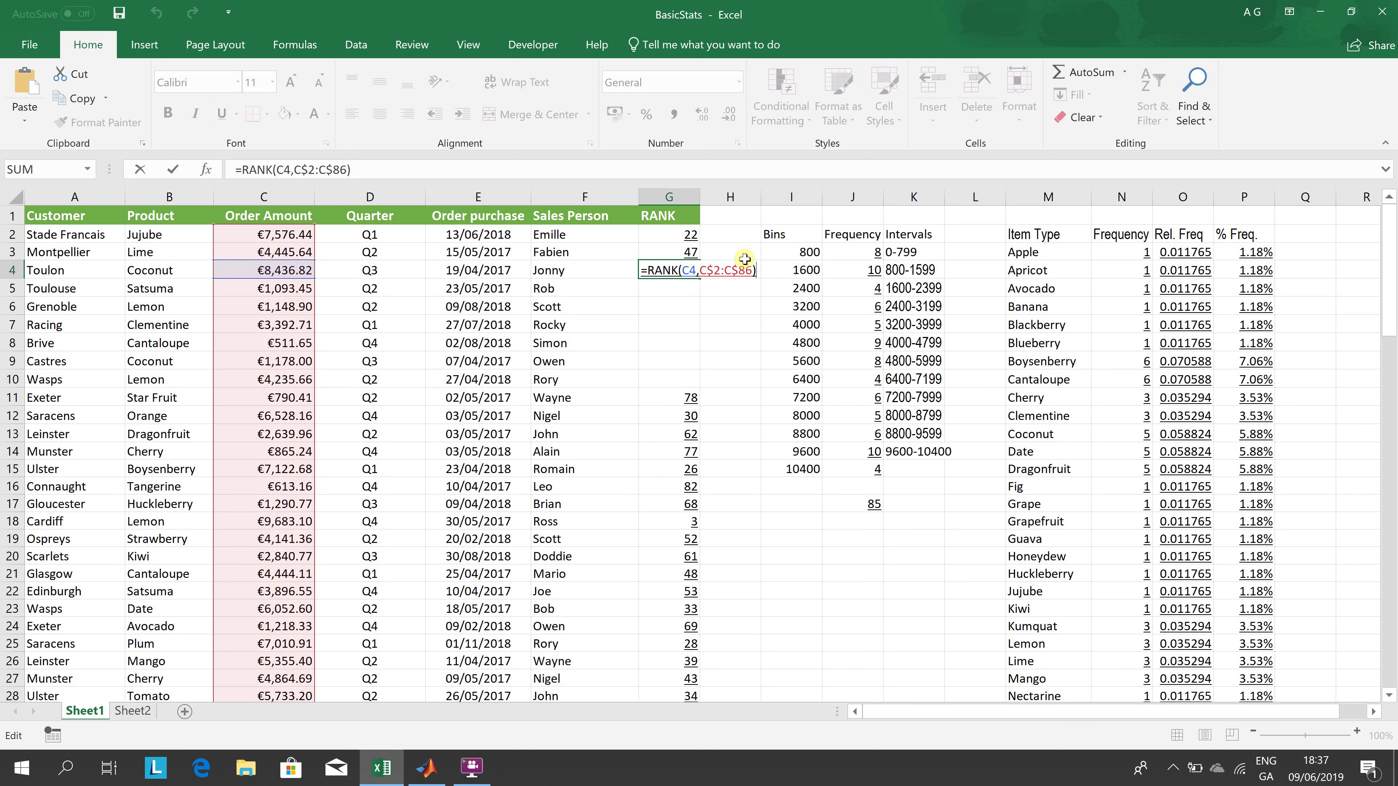
key(Escape)
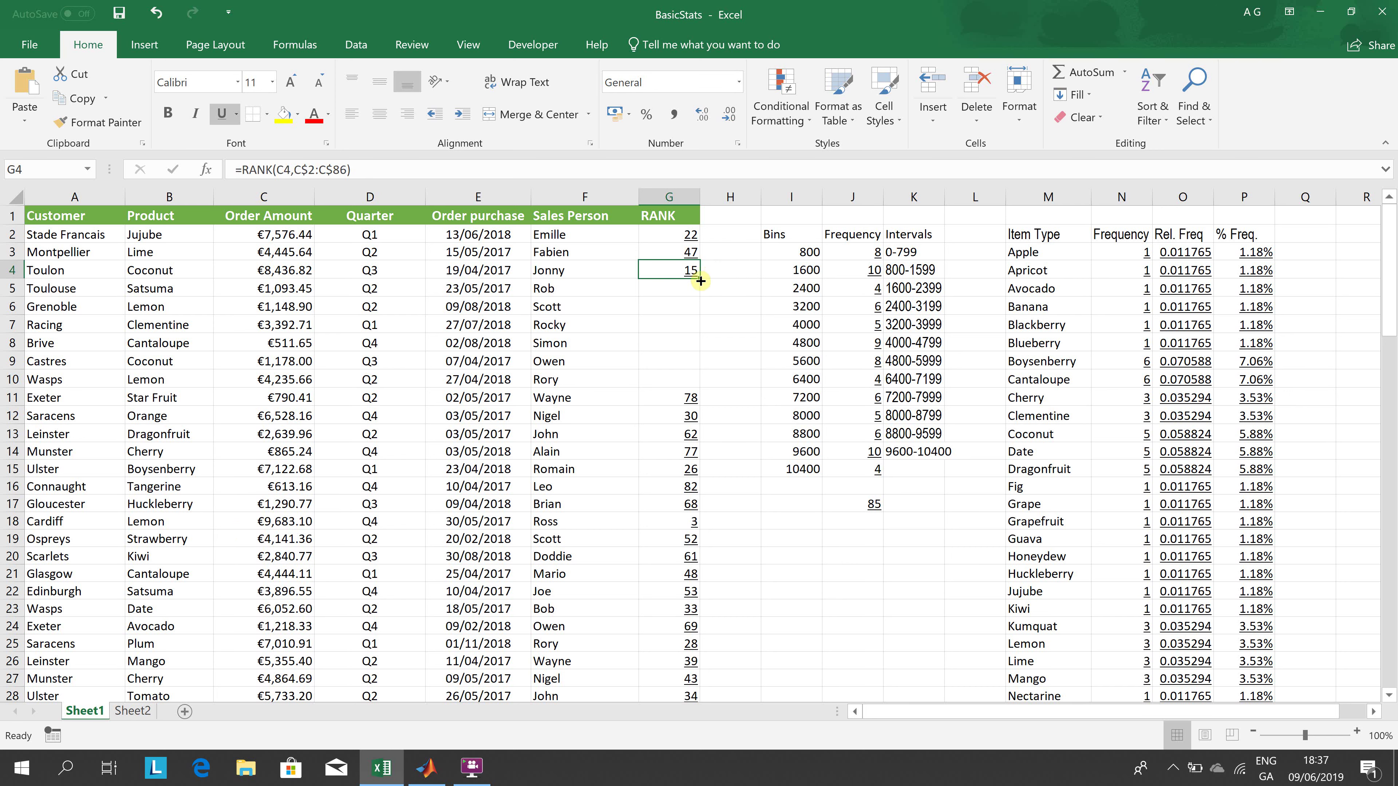
drag(697, 278, 697, 385)
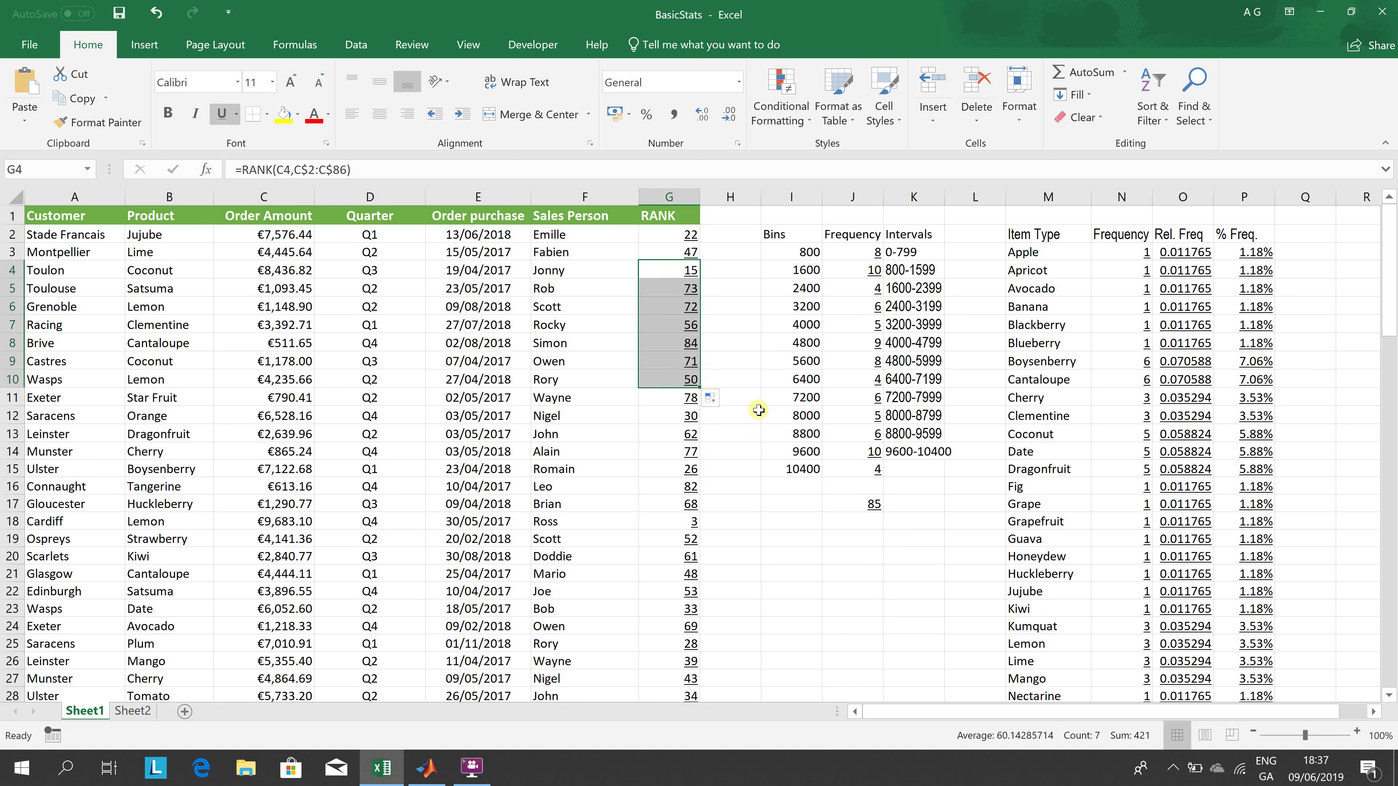
key(Down)
key(Right)
key(Right)
key(Right)
key(Right)
key(Right)
key(Right)
key(Right)
key(Right)
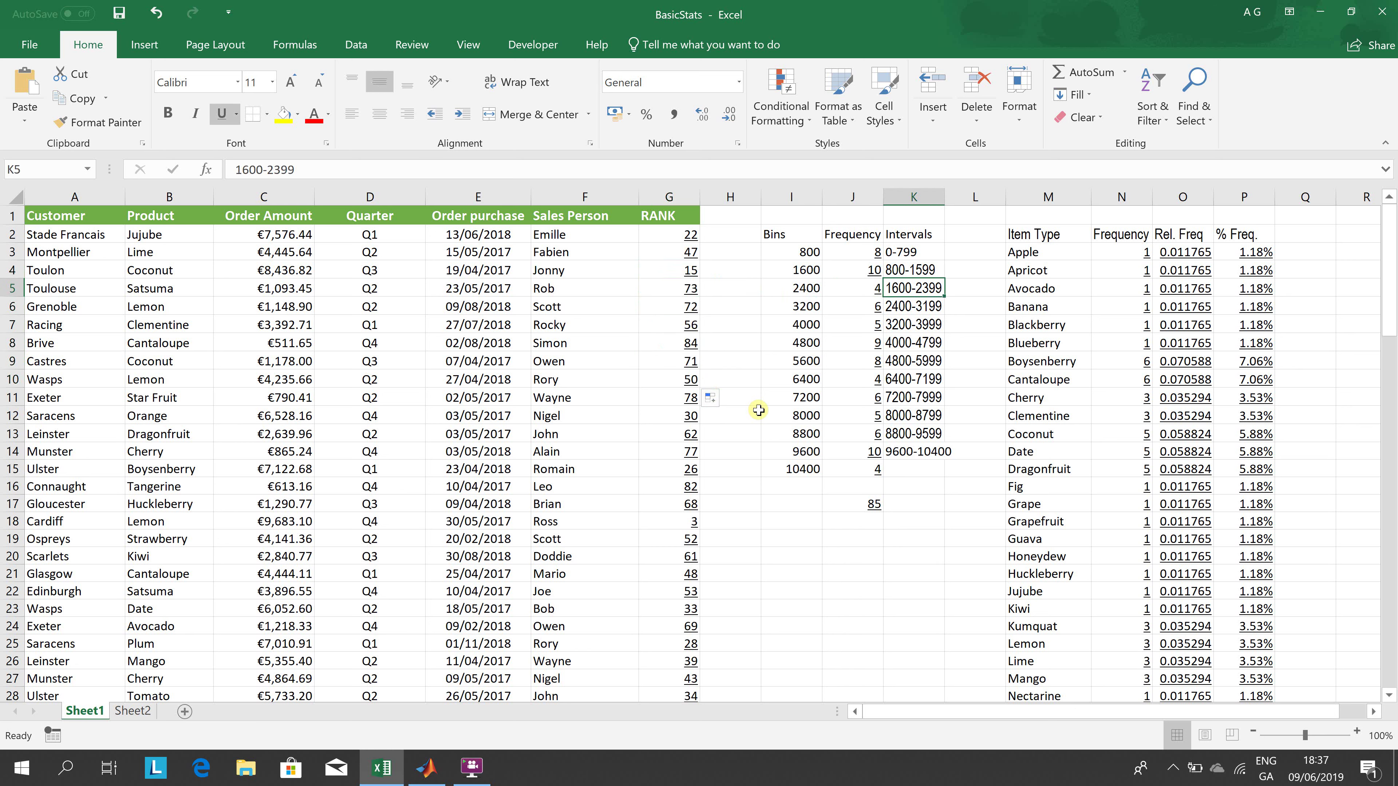
key(Right)
key(Right)
key(Left)
key(Left)
key(Left)
key(Up)
key(Up)
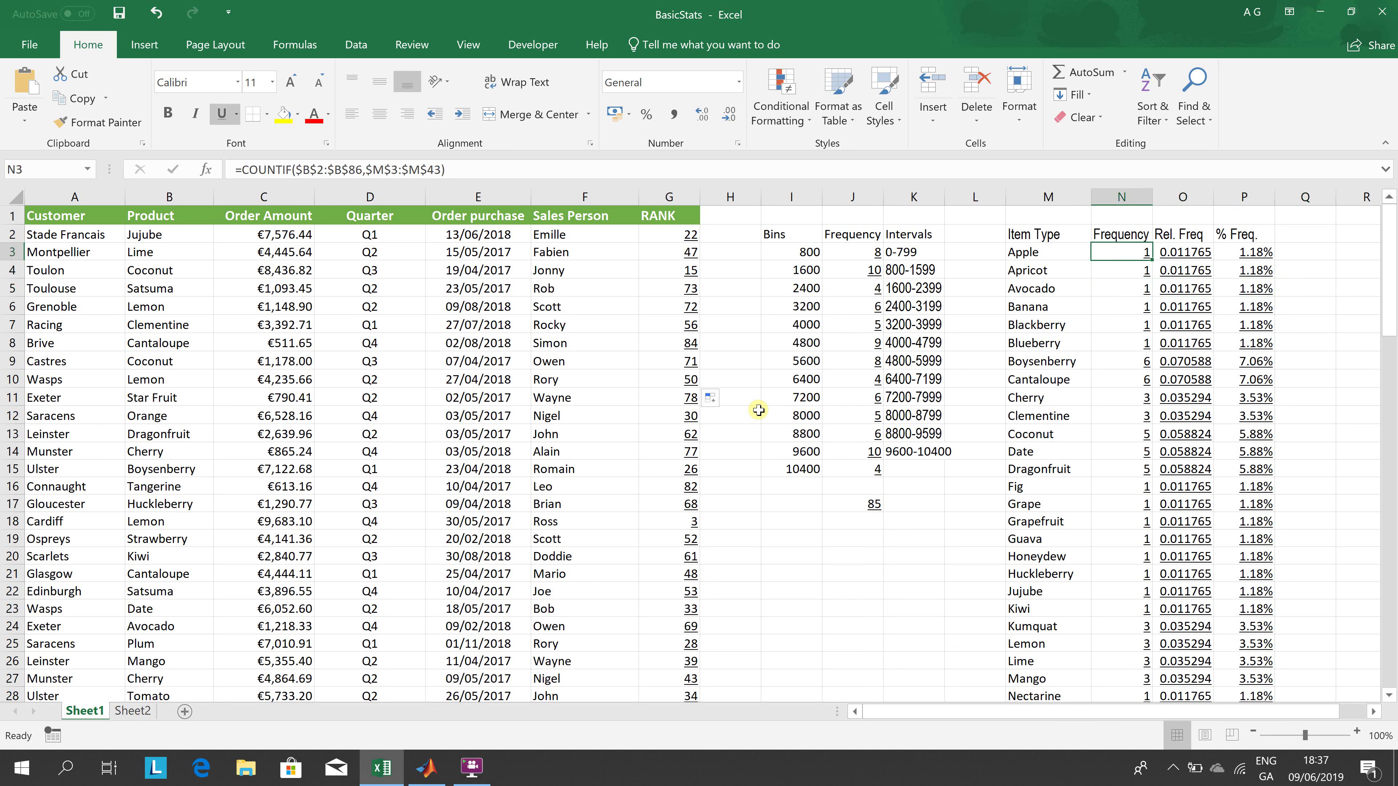
key(F2)
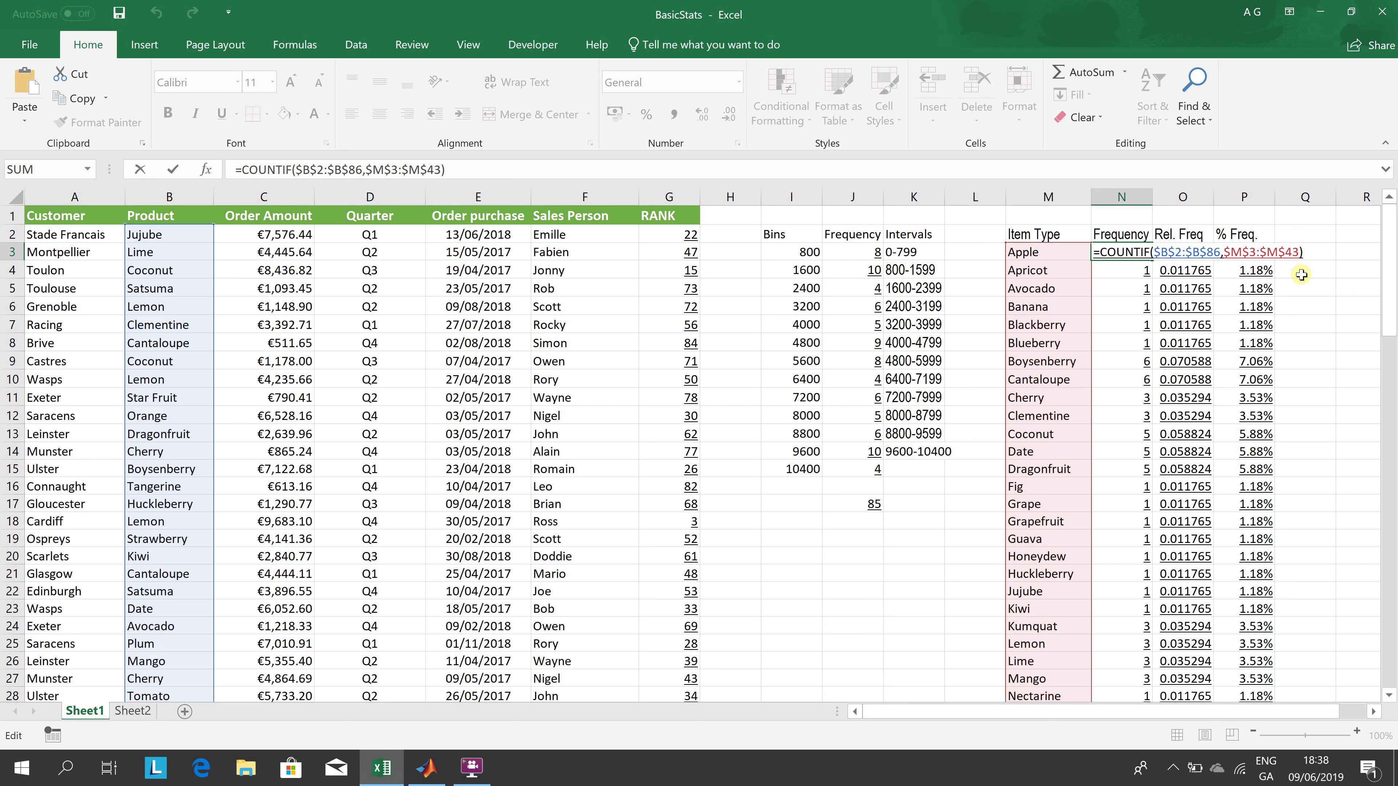
key(ctrl+Return)
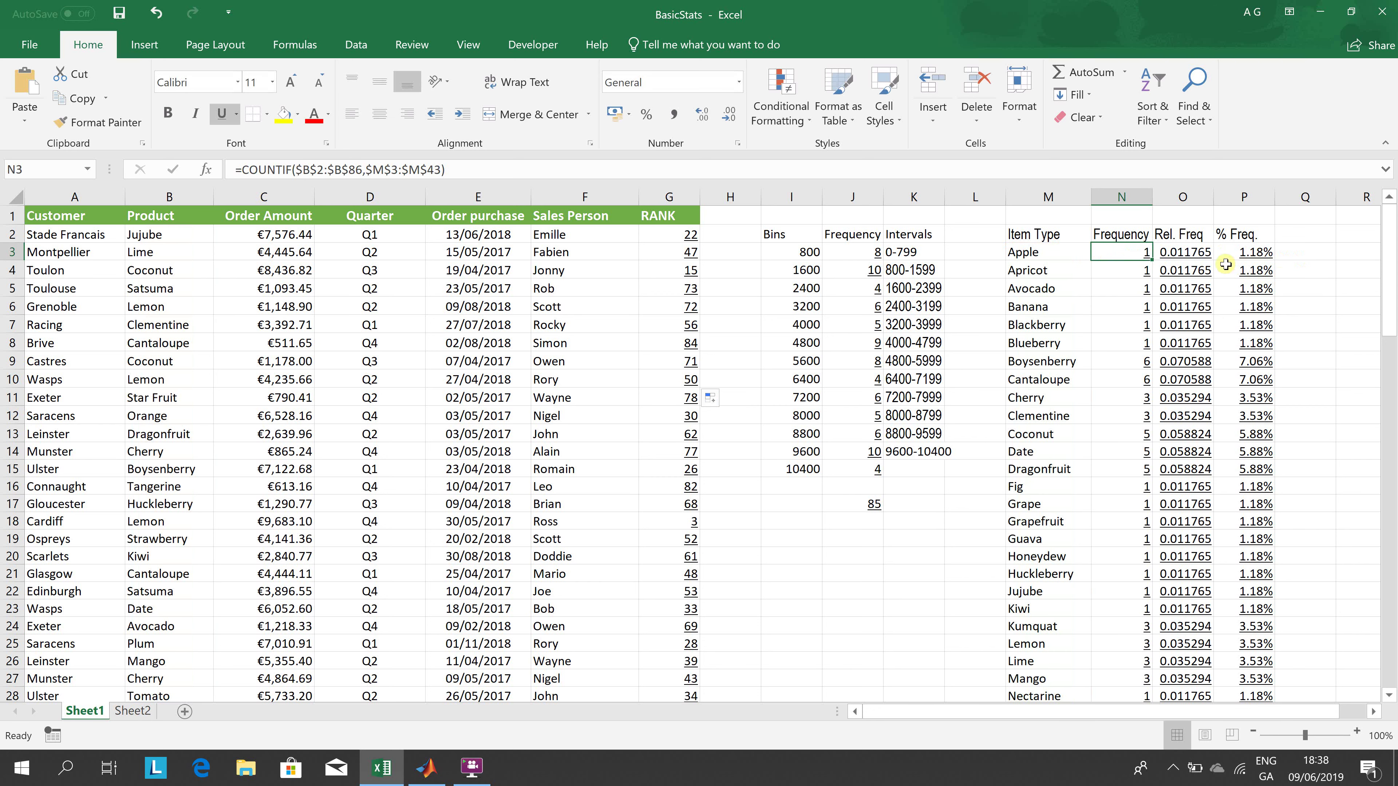
click(1059, 252)
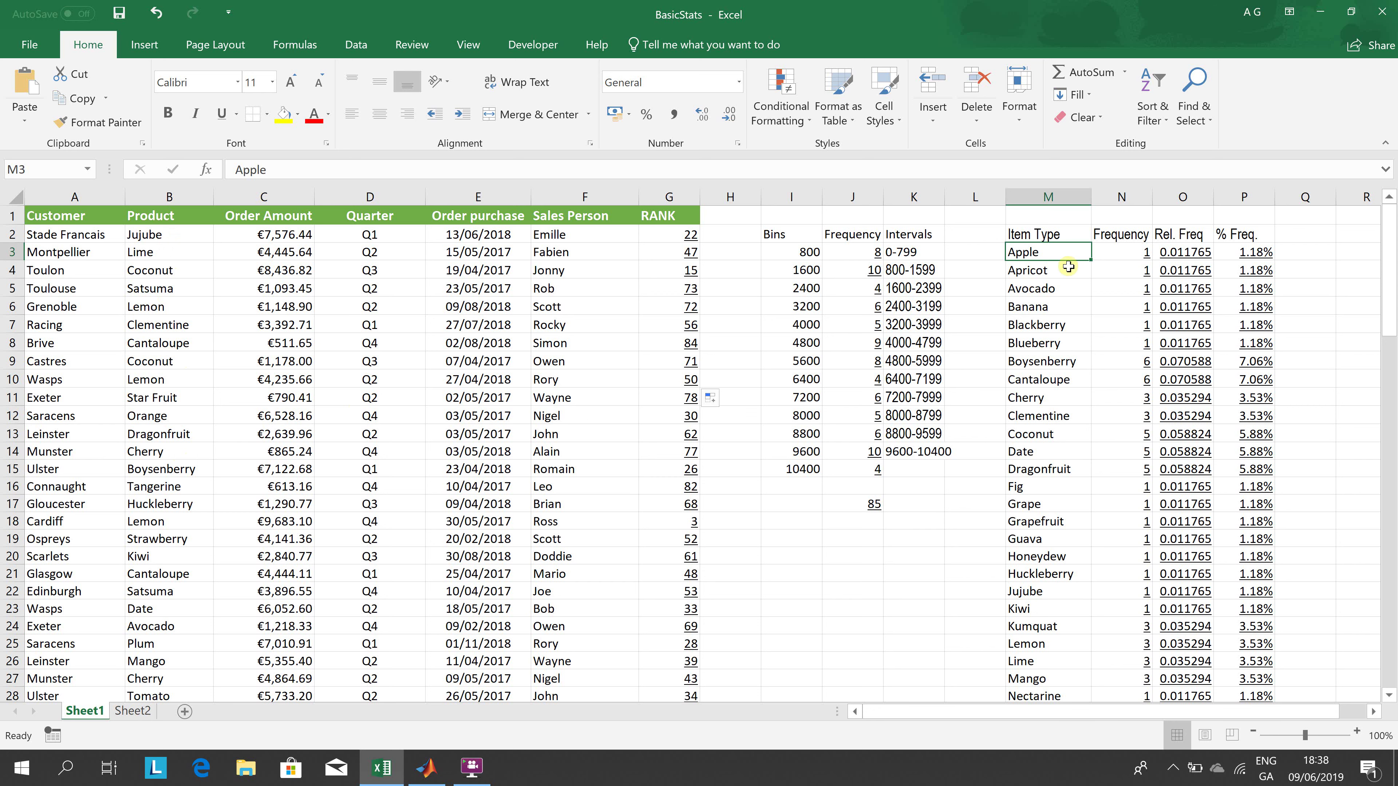
double_click(1135, 252)
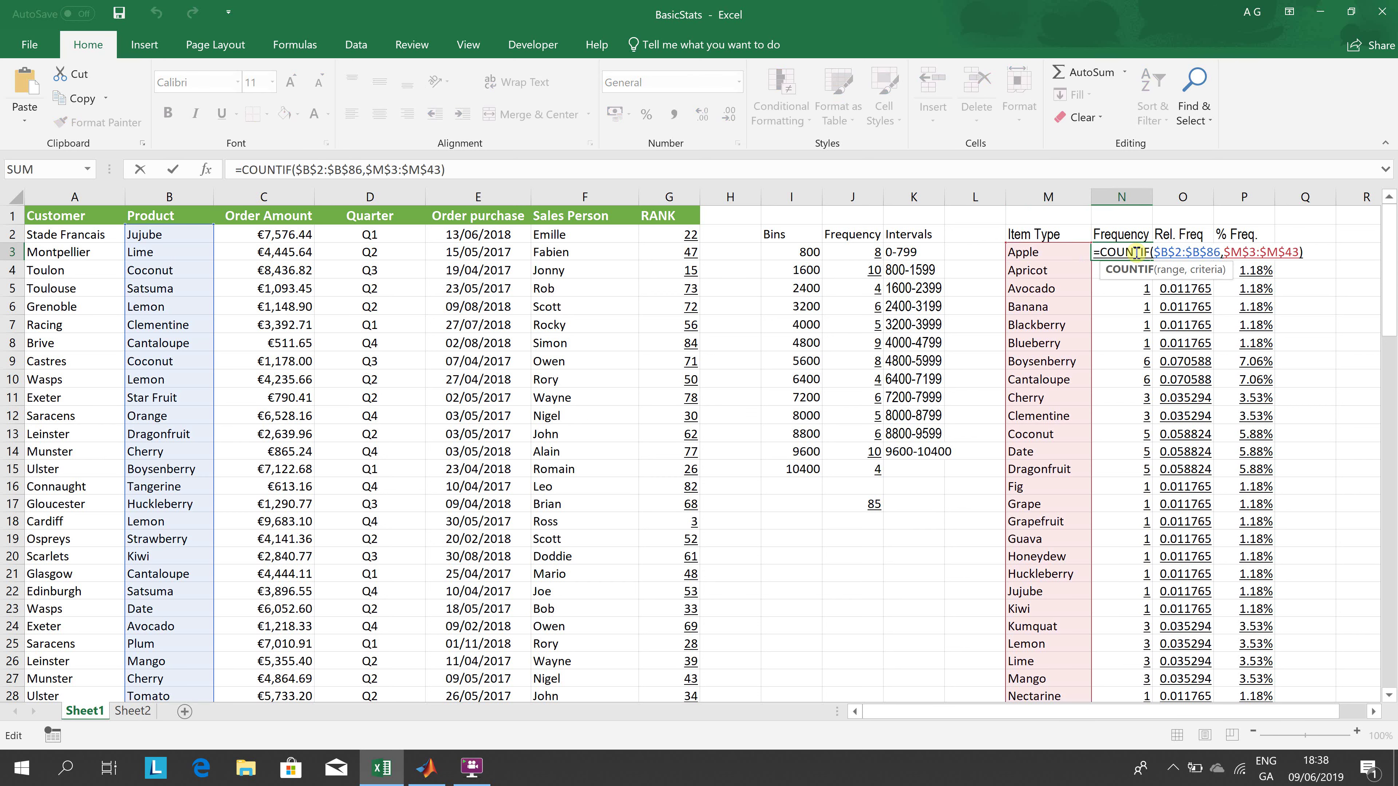
key(End)
key(Escape)
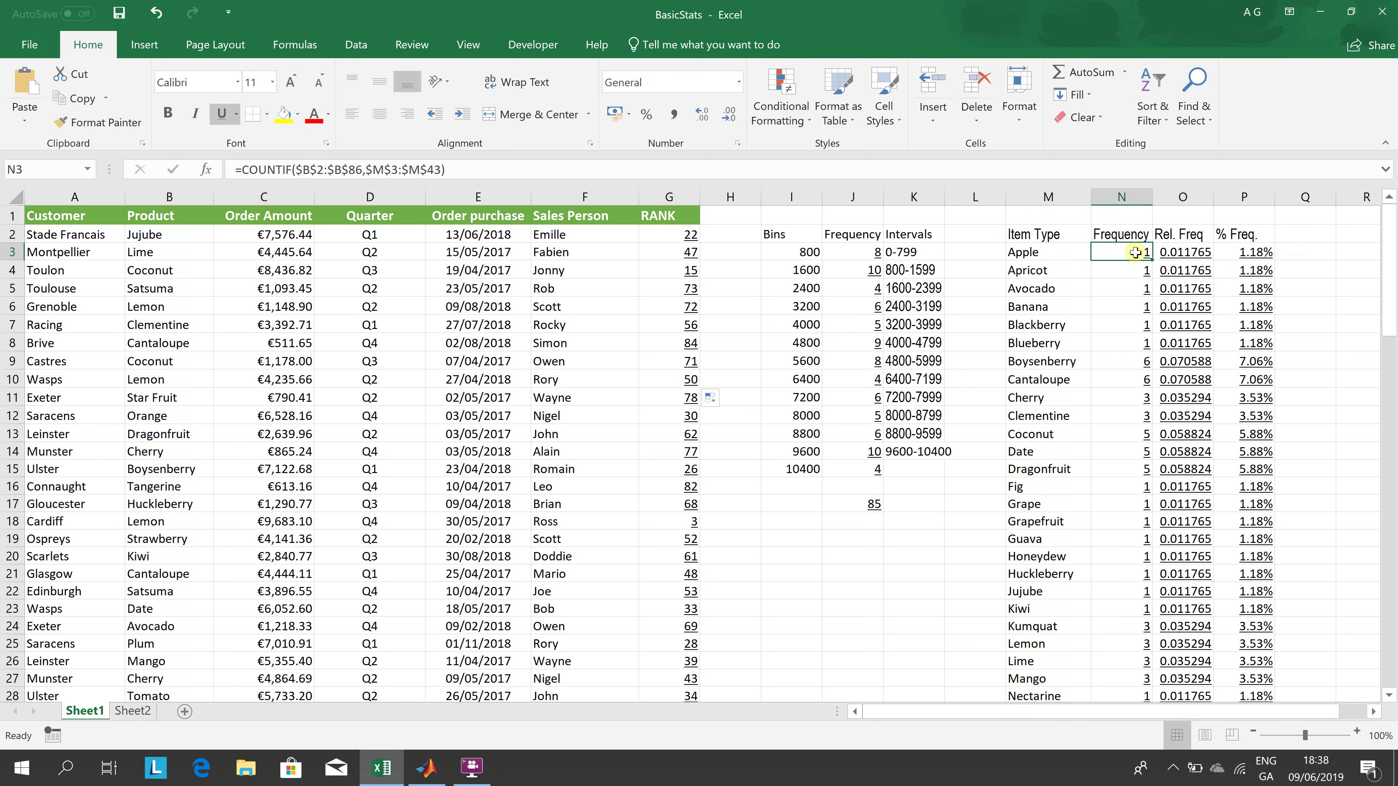
key(Down)
key(Down)
key(Down)
key(Down)
key(Down)
key(Down)
key(Down)
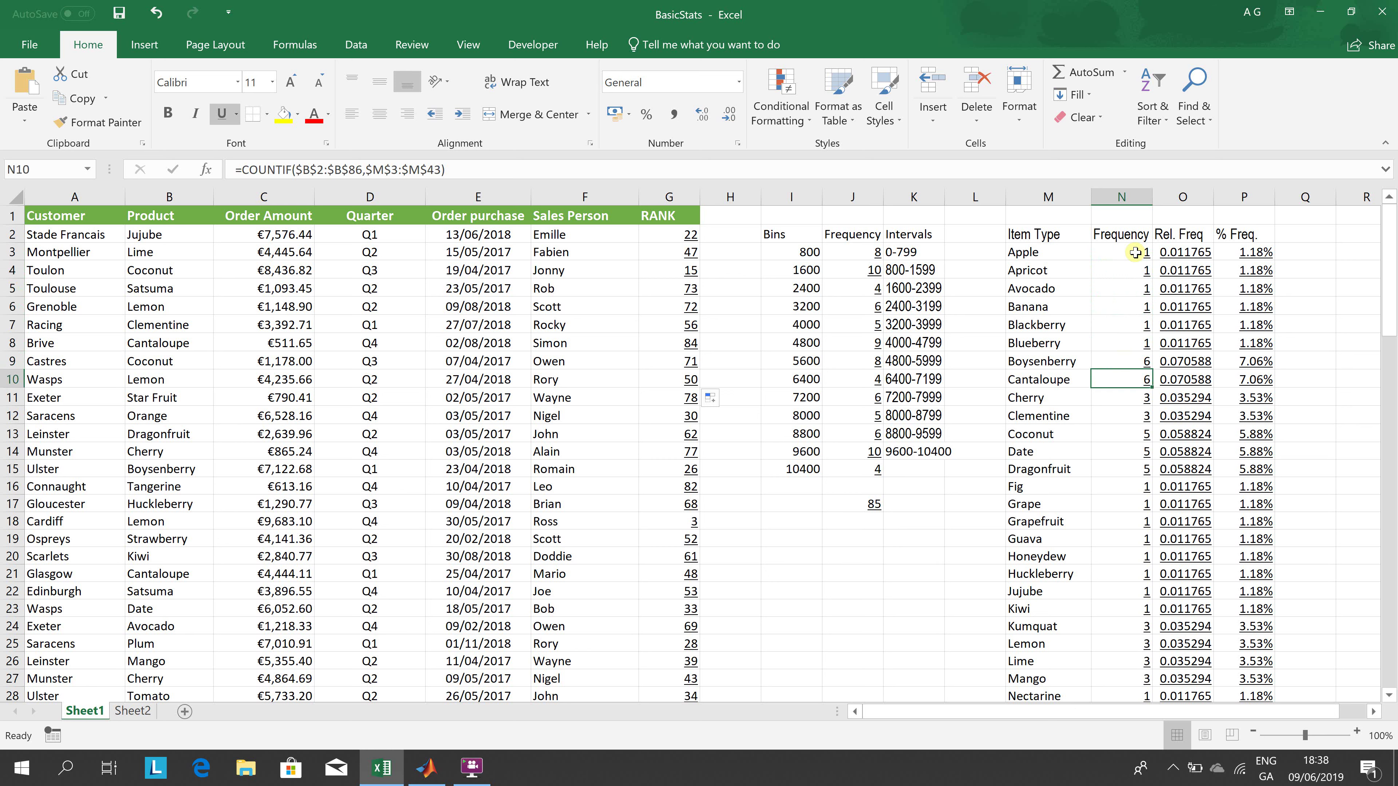
key(Down)
key(Down)
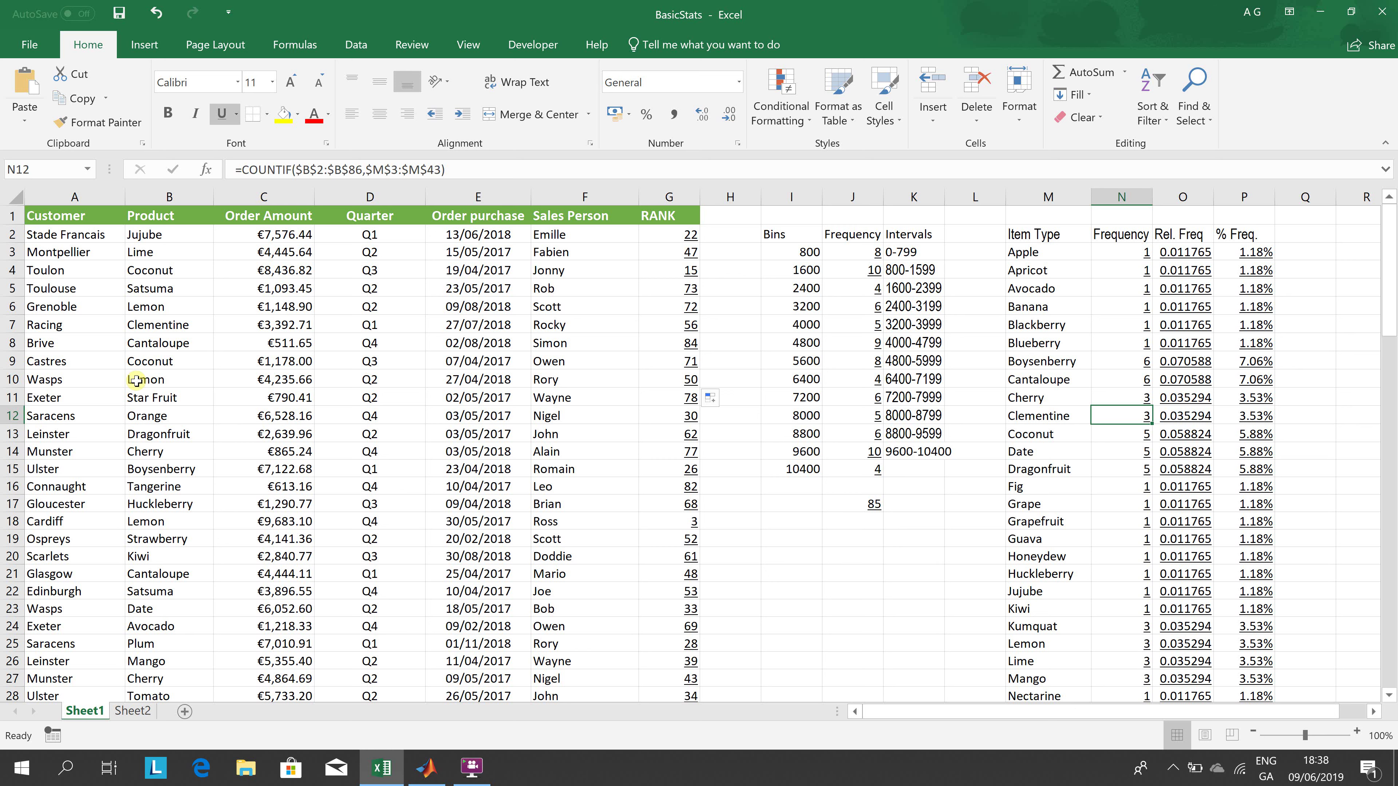
key(Down)
key(Down)
key(Down)
key(Down)
key(Down)
key(Down)
key(Down)
key(Down)
key(Down)
key(Down)
key(Down)
key(Down)
key(Down)
key(Down)
key(Down)
key(Down)
key(Down)
key(Down)
key(Down)
key(Down)
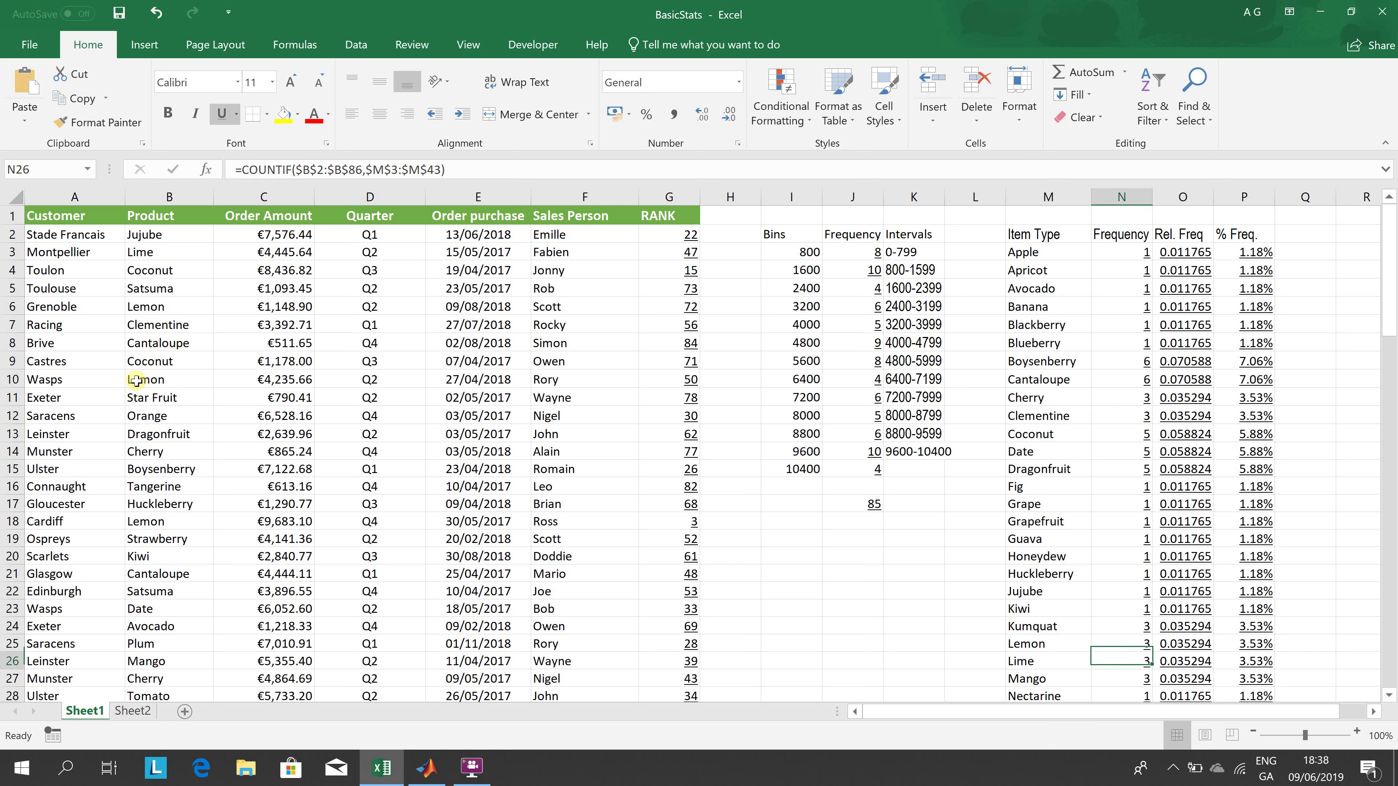
key(Down)
key(Down)
key(Down)
key(Down)
key(Down)
key(Down)
key(Down)
key(Down)
key(Down)
key(Down)
key(Down)
key(Down)
key(Down)
key(Down)
key(Down)
key(Down)
key(Down)
key(Down)
key(Down)
key(Down)
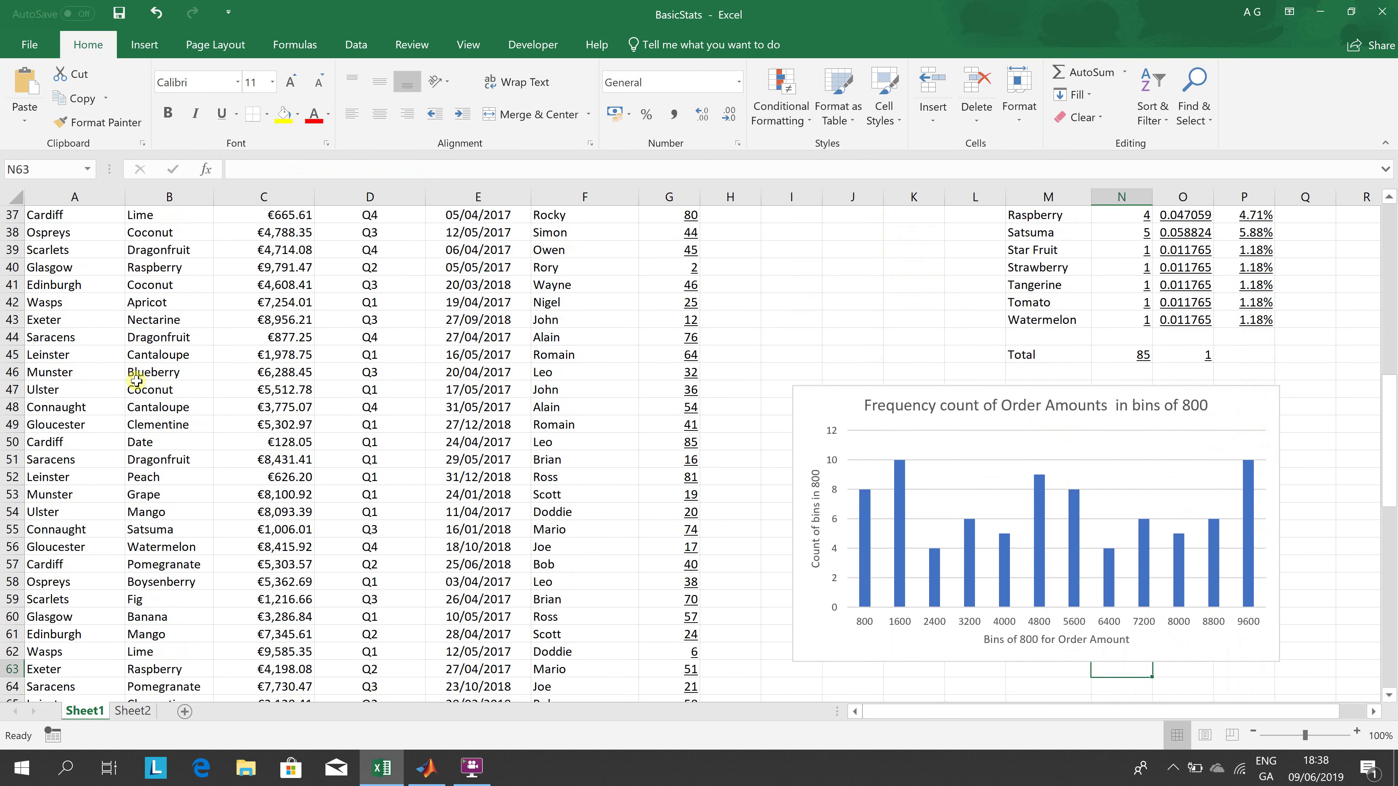
key(Up)
key(Up)
key(Up)
key(Up)
key(Up)
key(Up)
key(Up)
key(Up)
key(Up)
key(Up)
key(Up)
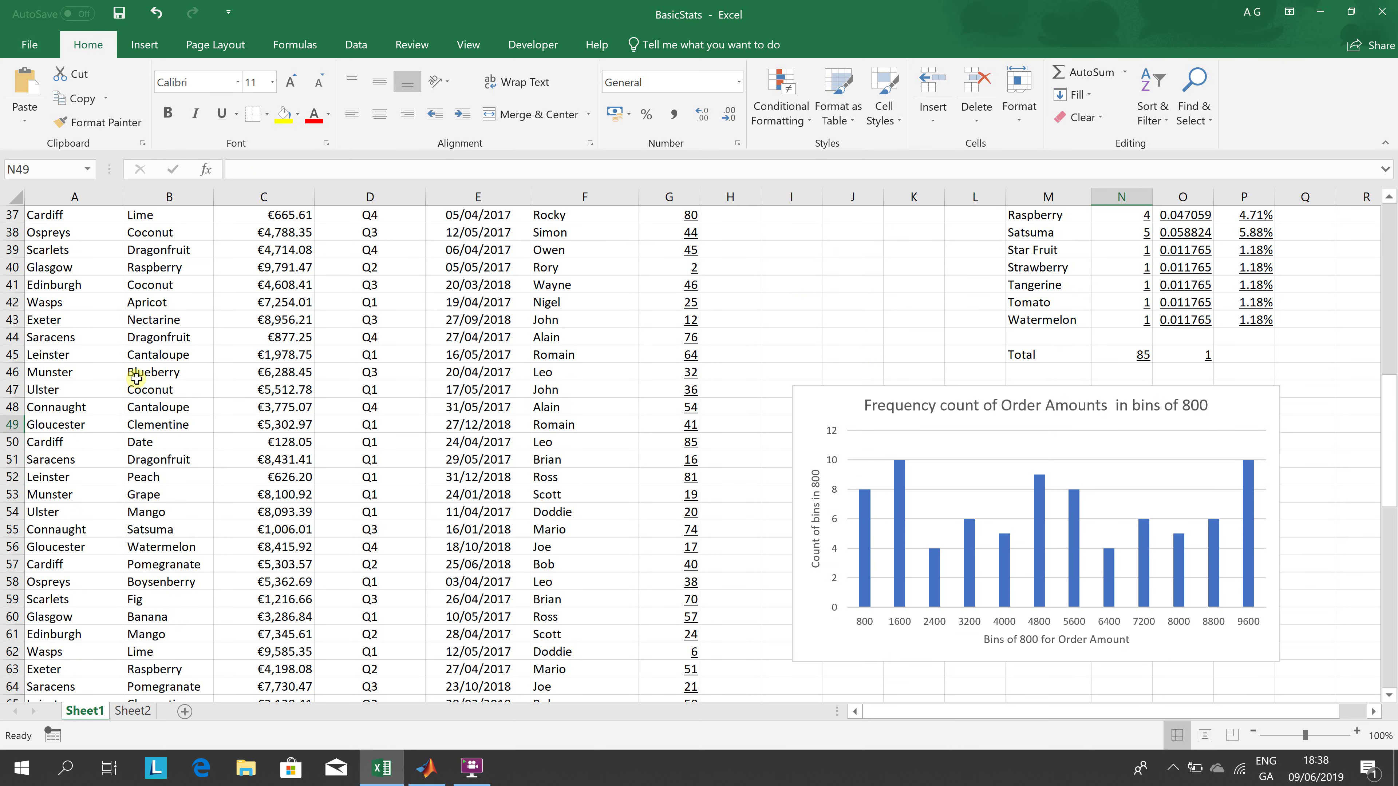
click(1143, 357)
key(ctrl+u)
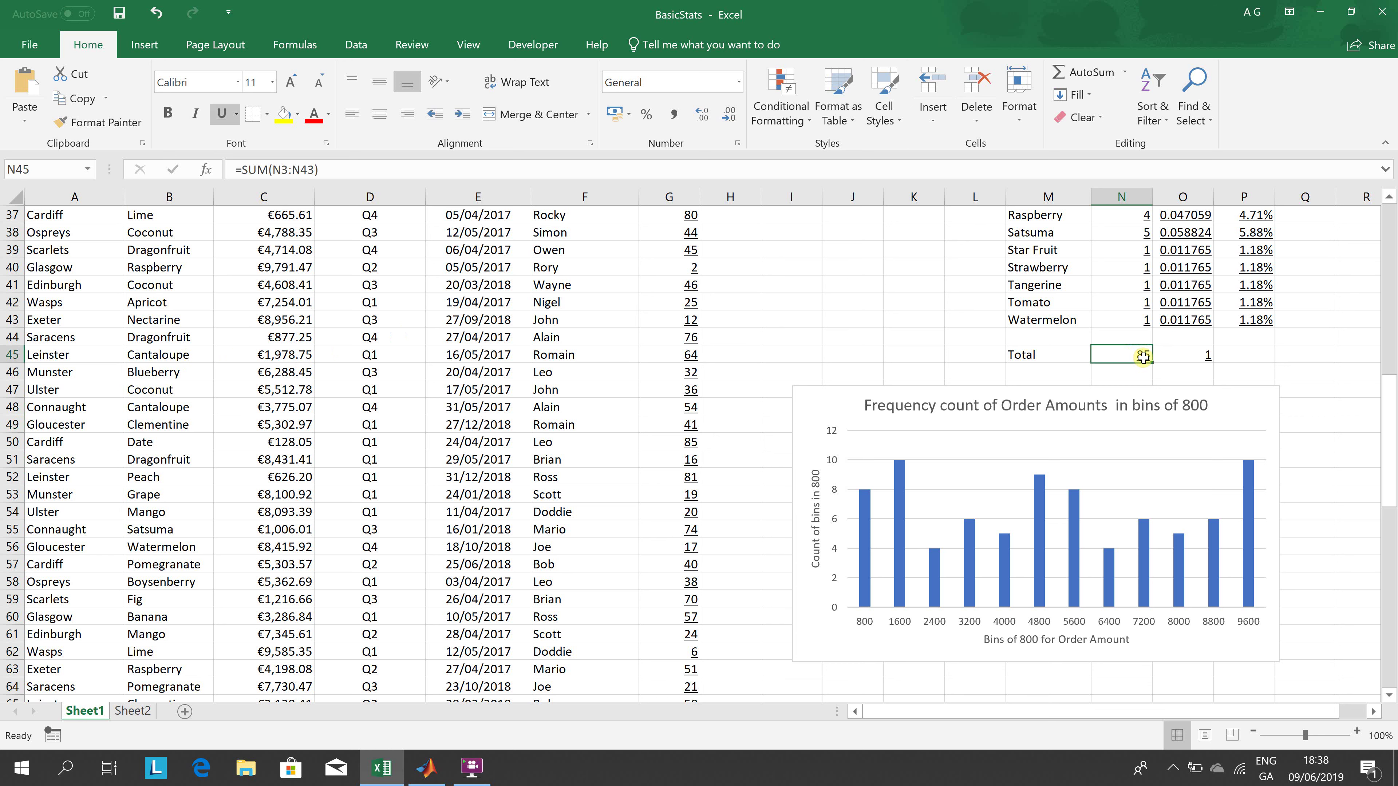
key(Down)
key(Down)
key(Down)
key(Down)
key(Down)
key(Down)
key(Down)
key(Down)
key(Down)
key(Down)
key(Down)
key(Down)
key(Down)
key(Down)
key(Down)
key(Down)
key(Down)
key(Down)
key(Down)
key(Down)
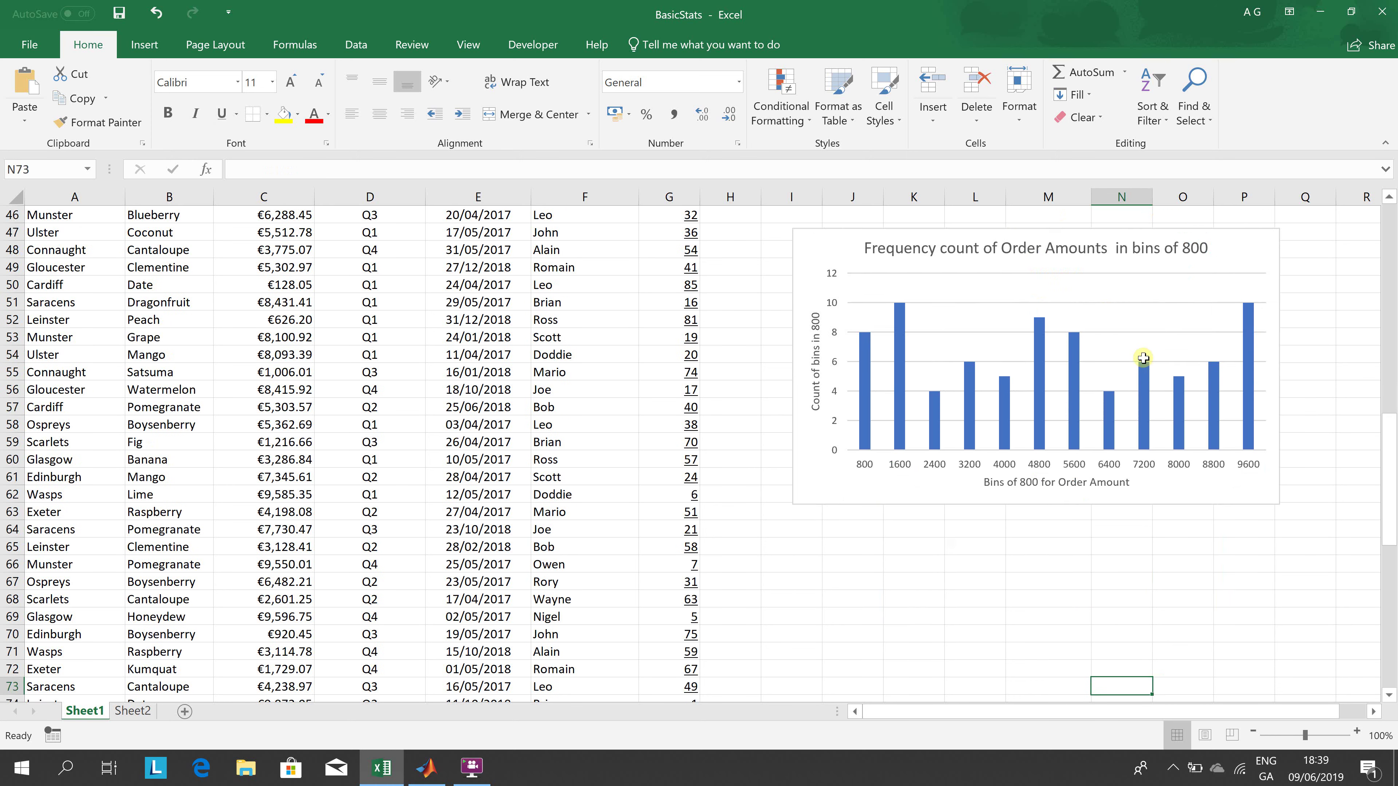
key(Down)
key(Down)
key(Down)
key(Down)
key(Down)
key(Down)
key(Down)
key(Down)
key(Down)
key(Down)
key(Down)
key(Down)
key(Down)
key(Down)
key(Down)
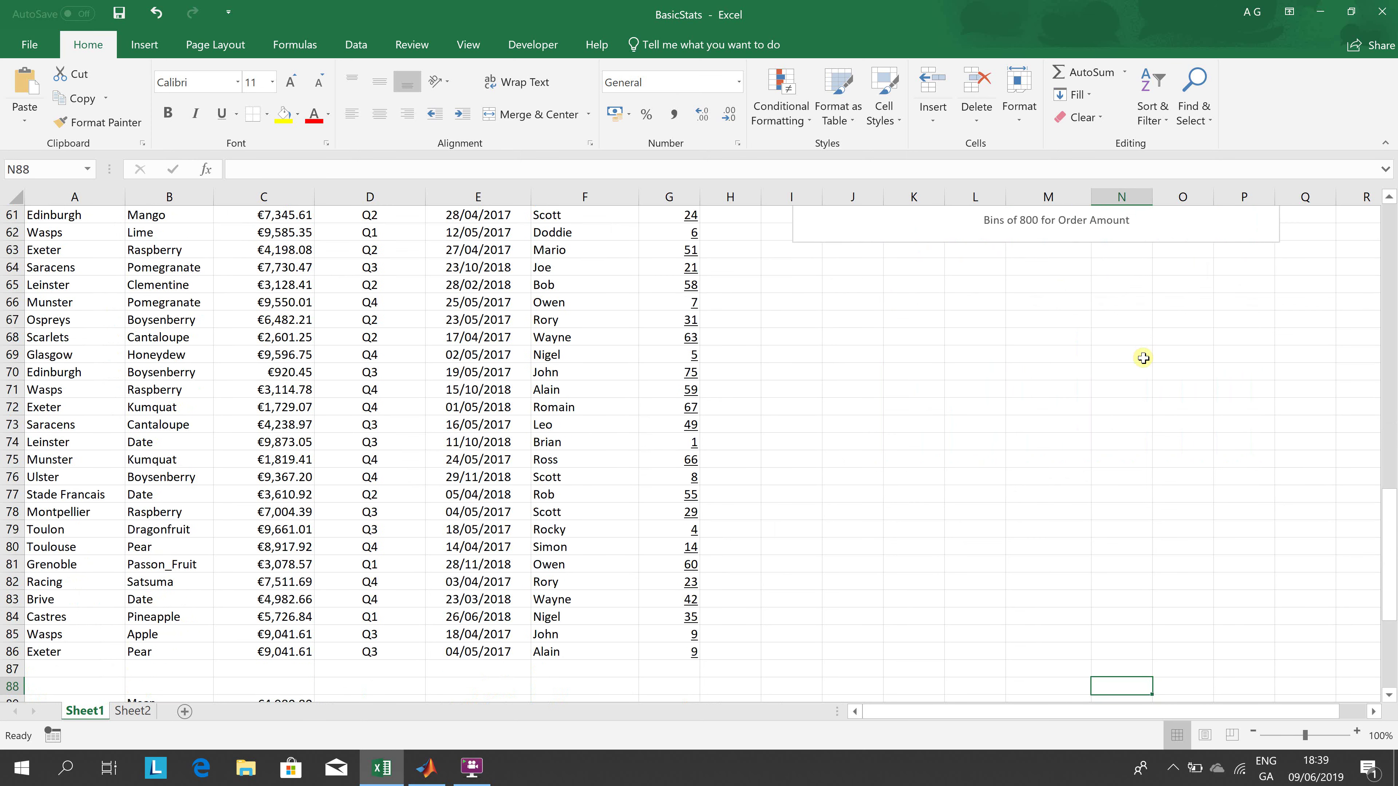
key(Down)
key(Down)
key(Down)
key(Down)
key(Down)
key(Down)
key(Down)
key(Down)
key(Down)
key(Down)
key(Down)
key(Left)
key(Left)
key(Left)
key(Left)
key(Left)
key(Left)
key(Left)
key(Left)
key(Left)
key(Left)
key(Left)
key(Down)
key(Down)
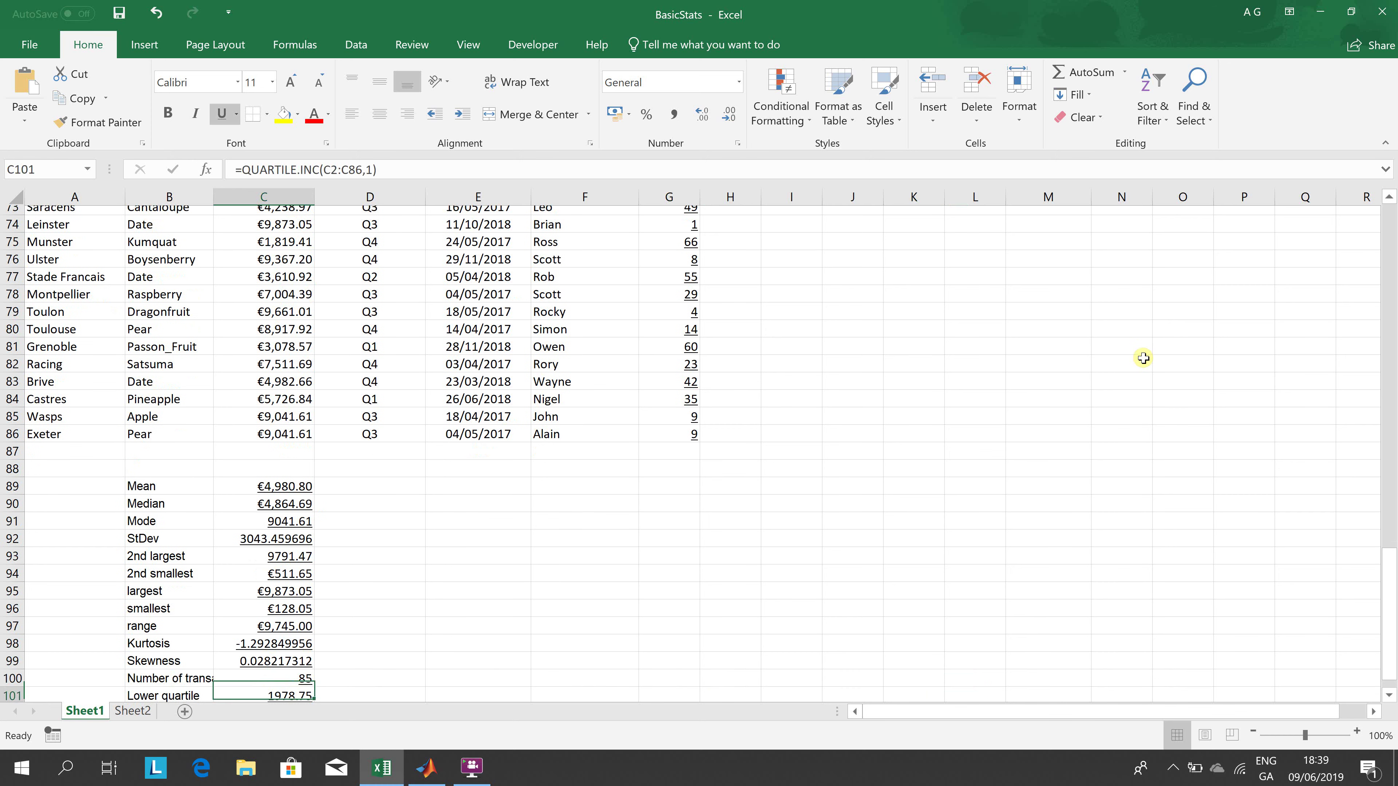
key(Up)
key(Up)
key(Down)
key(Down)
key(Up)
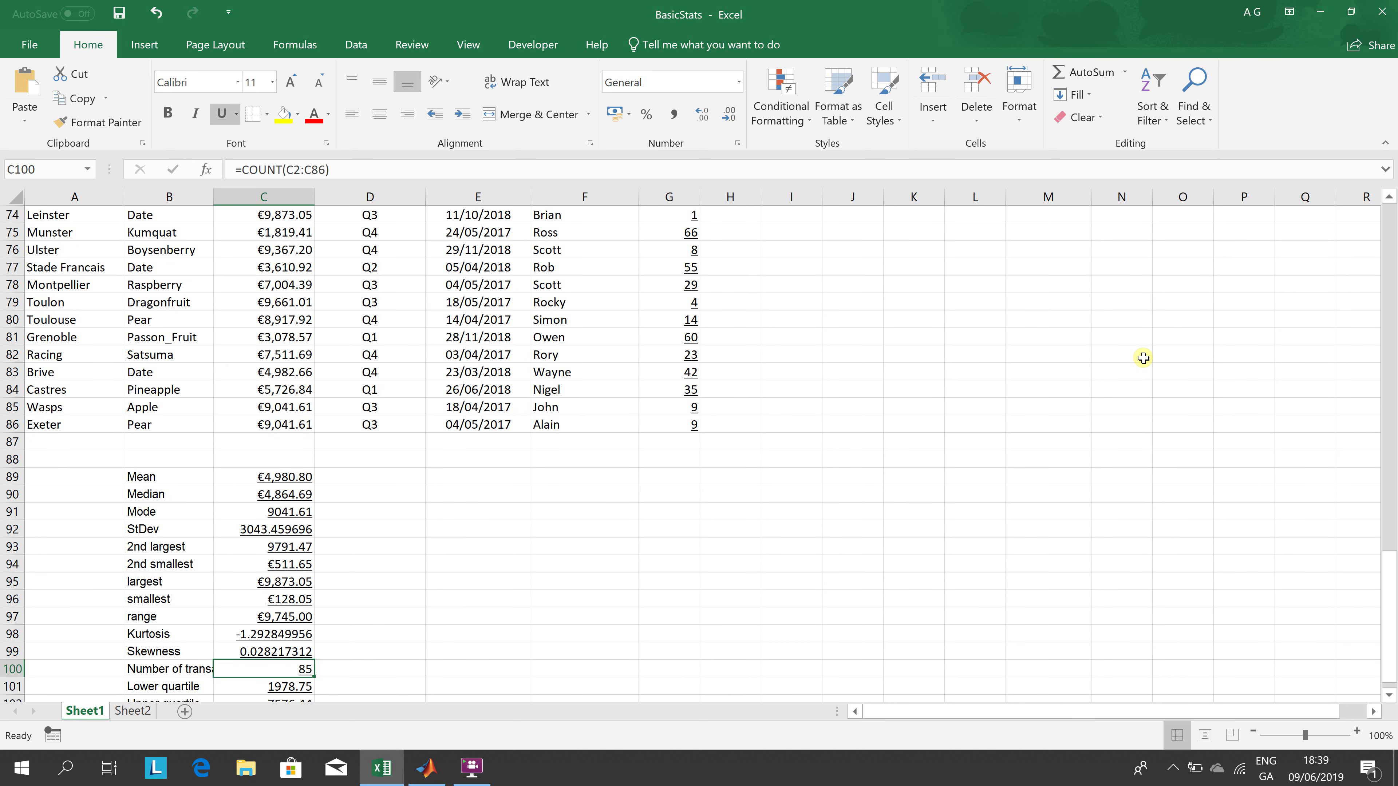
key(ctrl+Up)
key(ctrl+Up)
key(ctrl+Up)
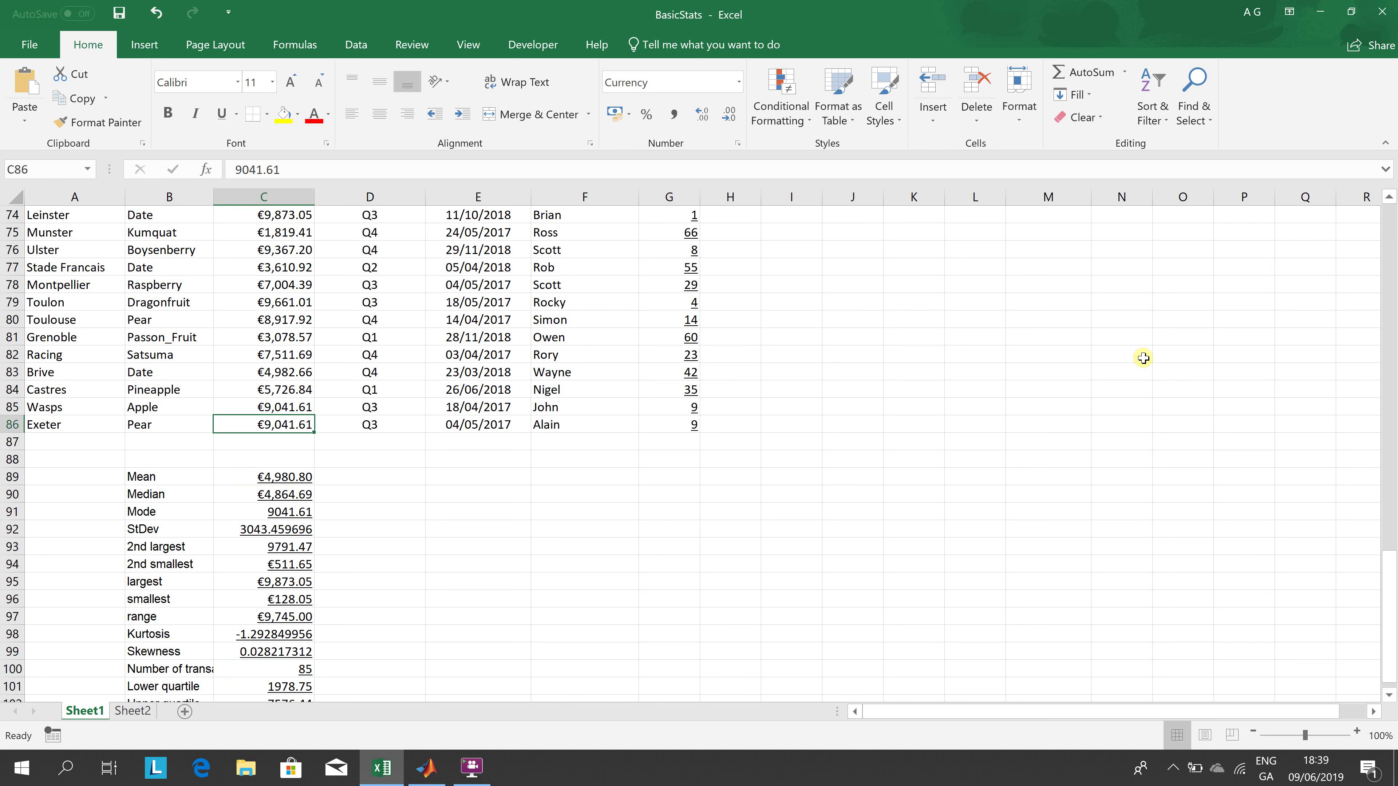
key(Down)
key(Down)
key(Down)
key(Down)
Step: Delete the Rel. Freq values in O4:O9 and review Apple's O3 formula =N3/N$45
key(Right)
key(Right)
key(Right)
key(Right)
key(Right)
key(Right)
key(Right)
key(Right)
key(Right)
key(Right)
key(Right)
key(Right)
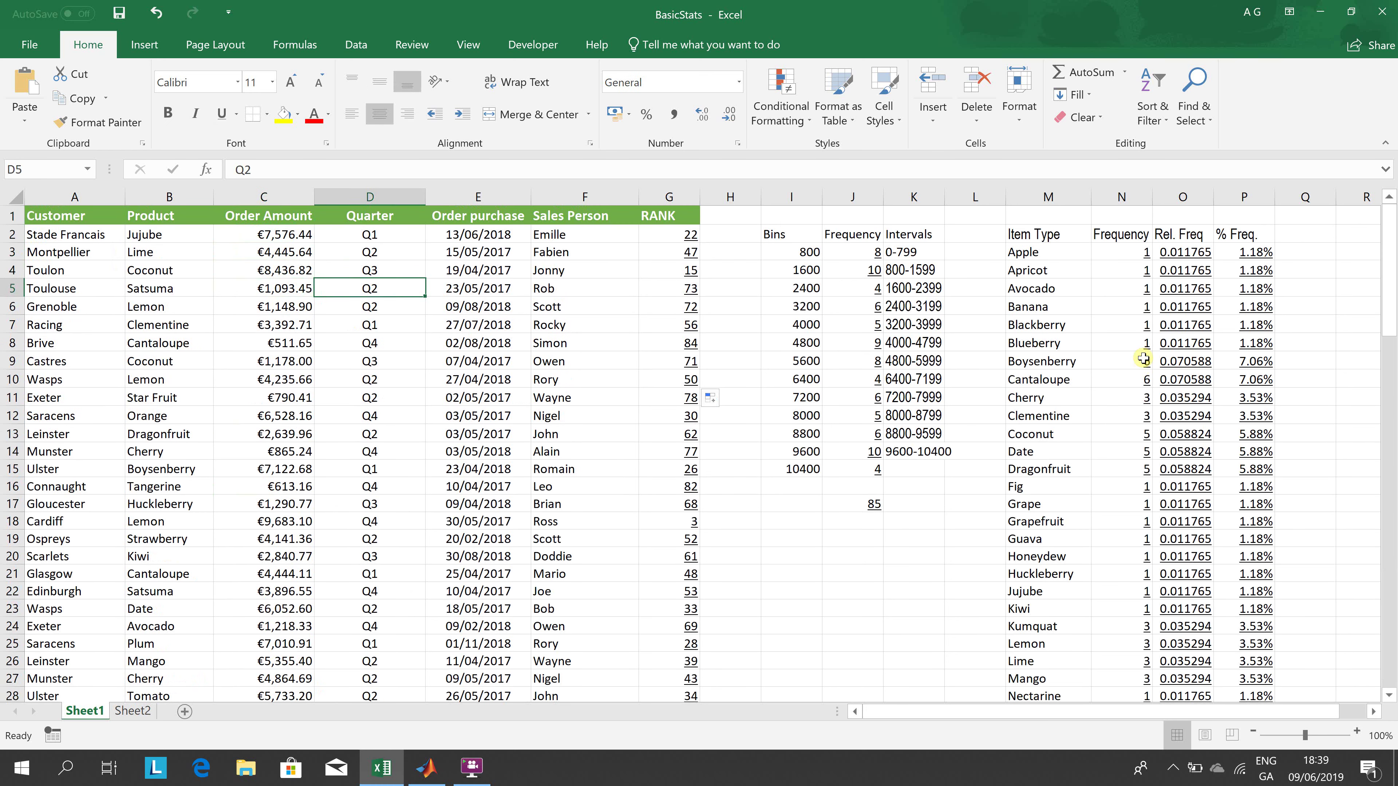
key(Up)
key(Up)
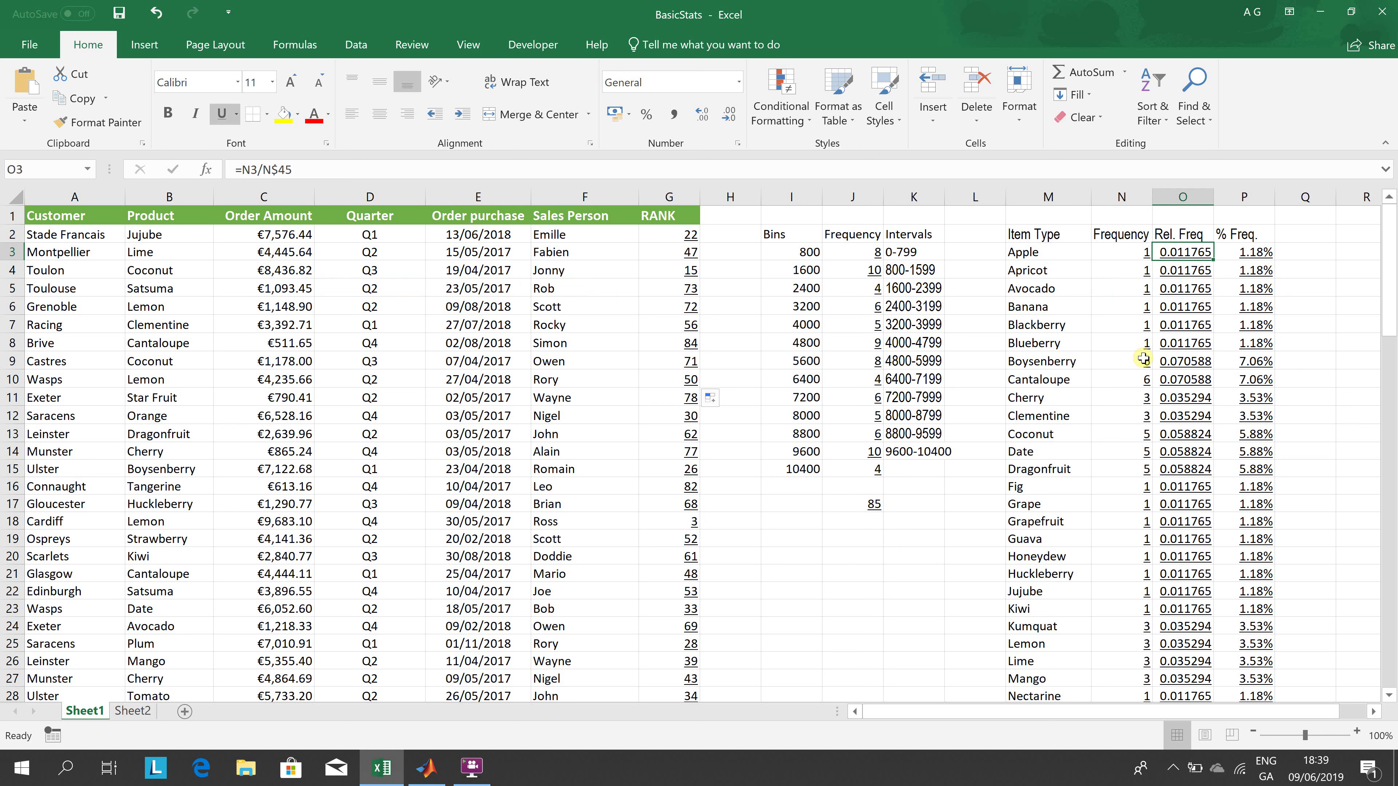
key(Down)
key(shift+Down)
key(shift+Down)
key(shift+Down)
key(shift+Down)
key(shift+Down)
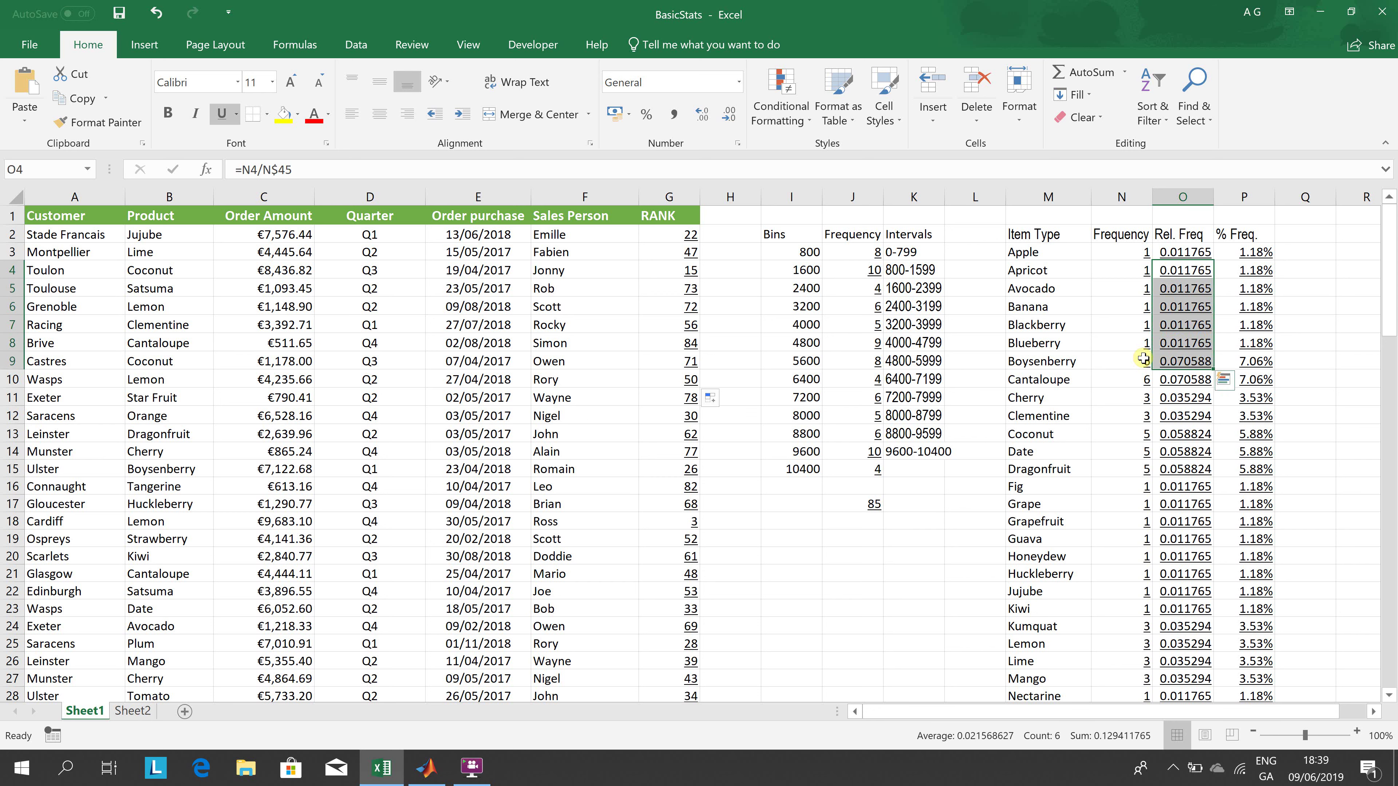
key(Delete)
key(Up)
key(Up)
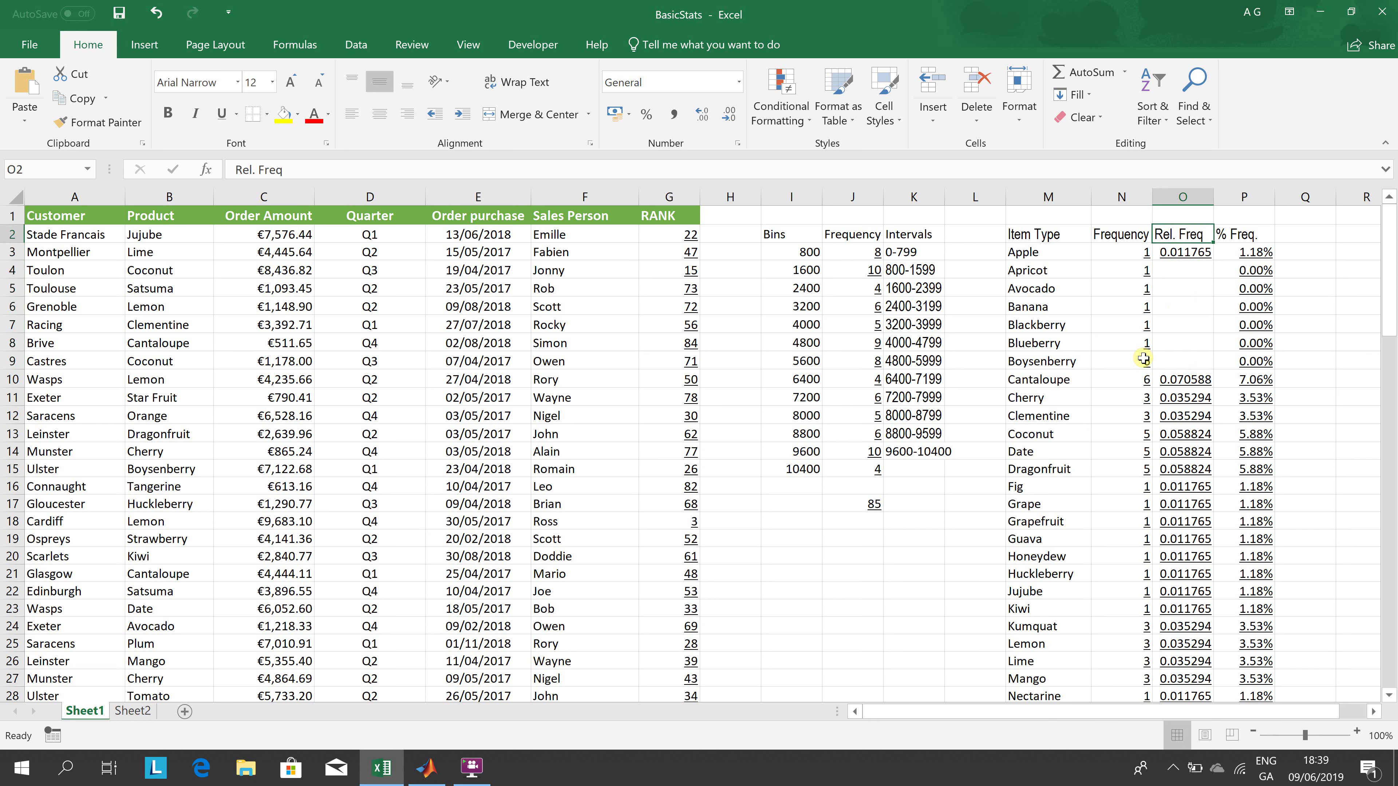
key(Down)
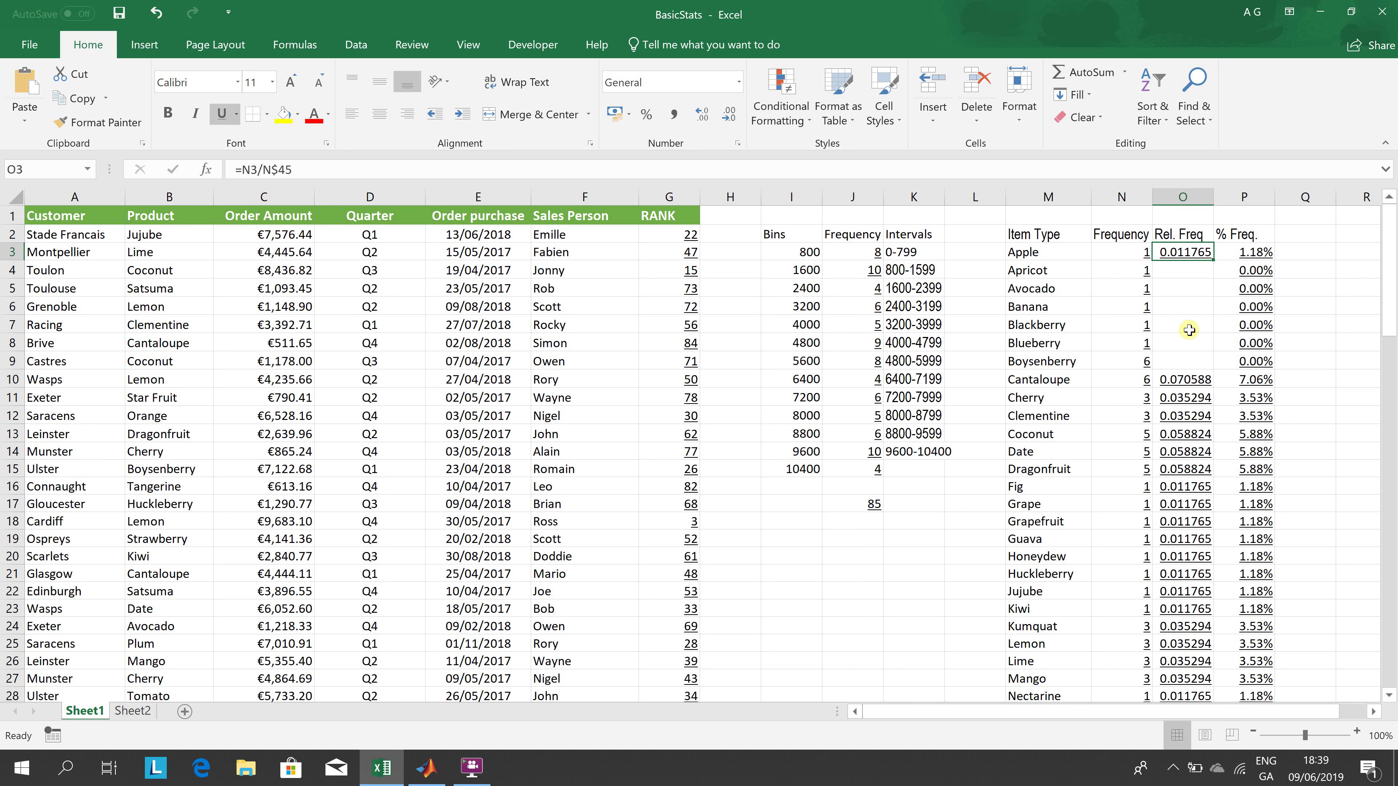
click(657, 167)
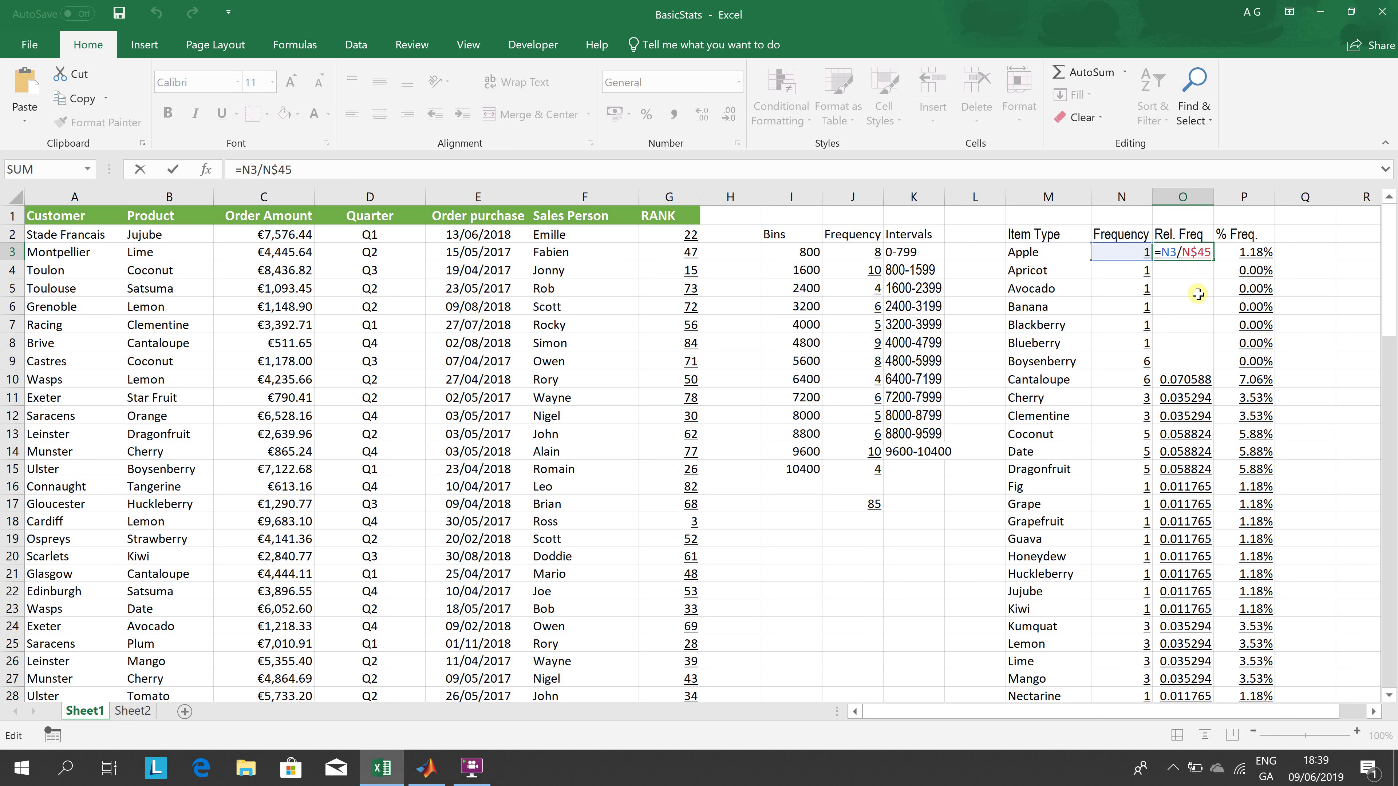
Step: Fill O3's relative frequency formula down into O4:O6 with Ctrl+D and recommit O5 and O6
key(ctrl+Return)
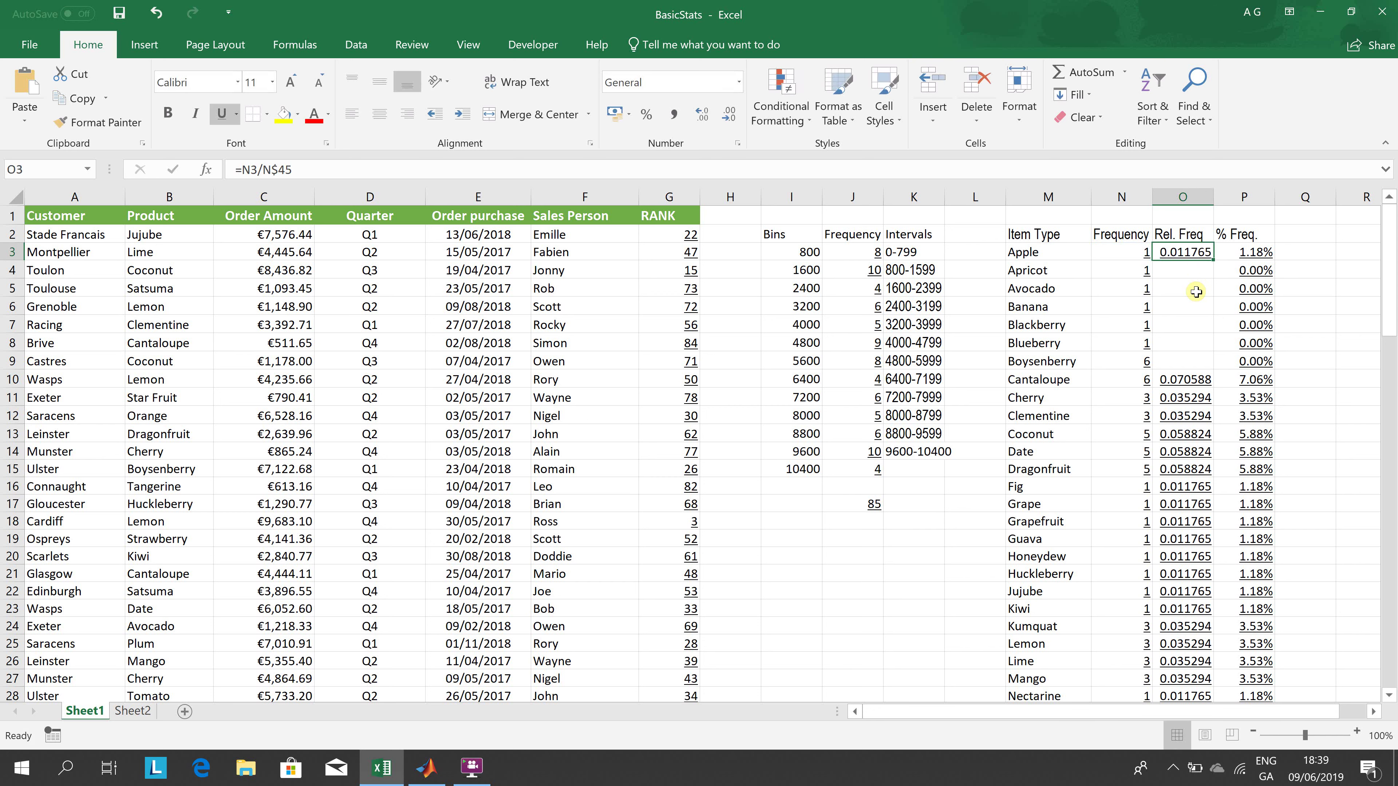
key(shift+Down)
key(shift+Down)
key(shift+Down)
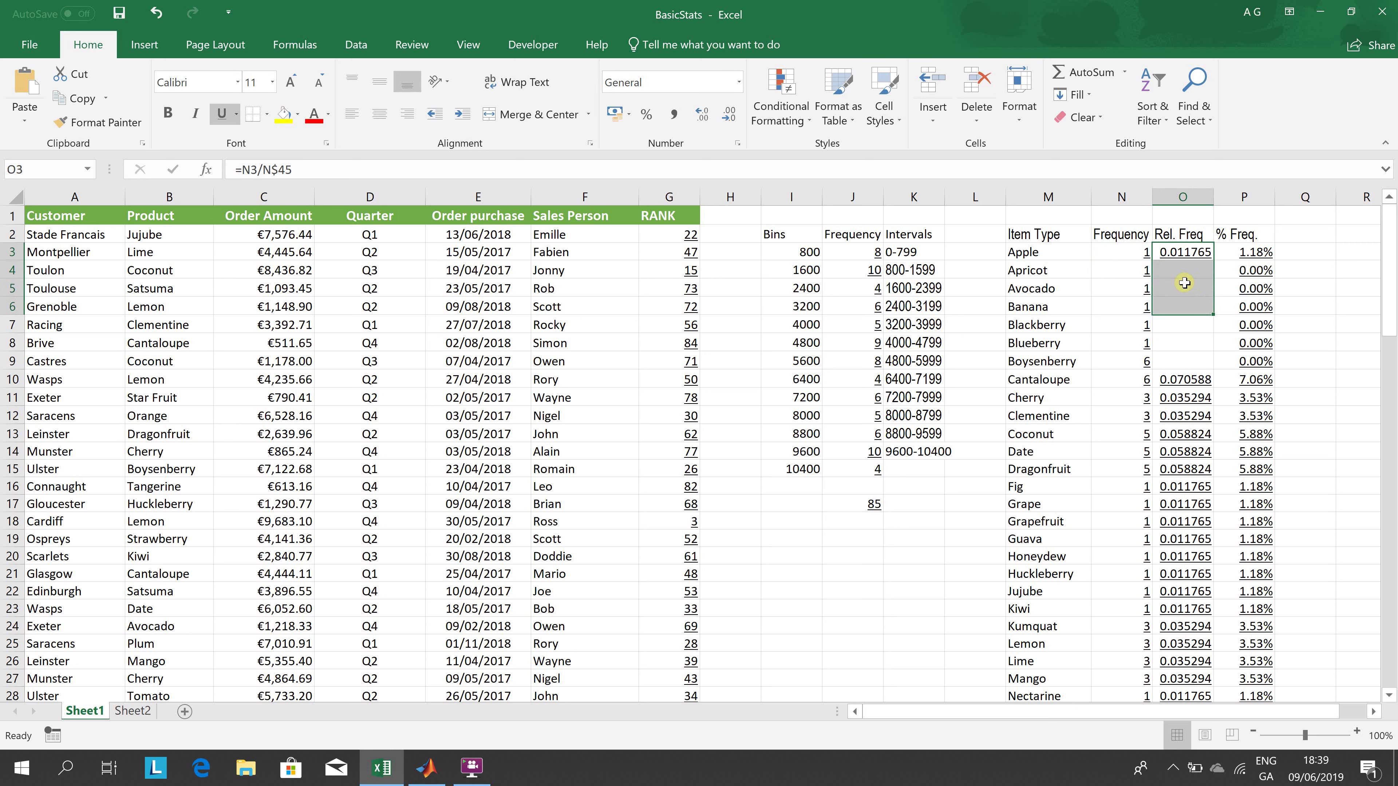
key(shift+Up)
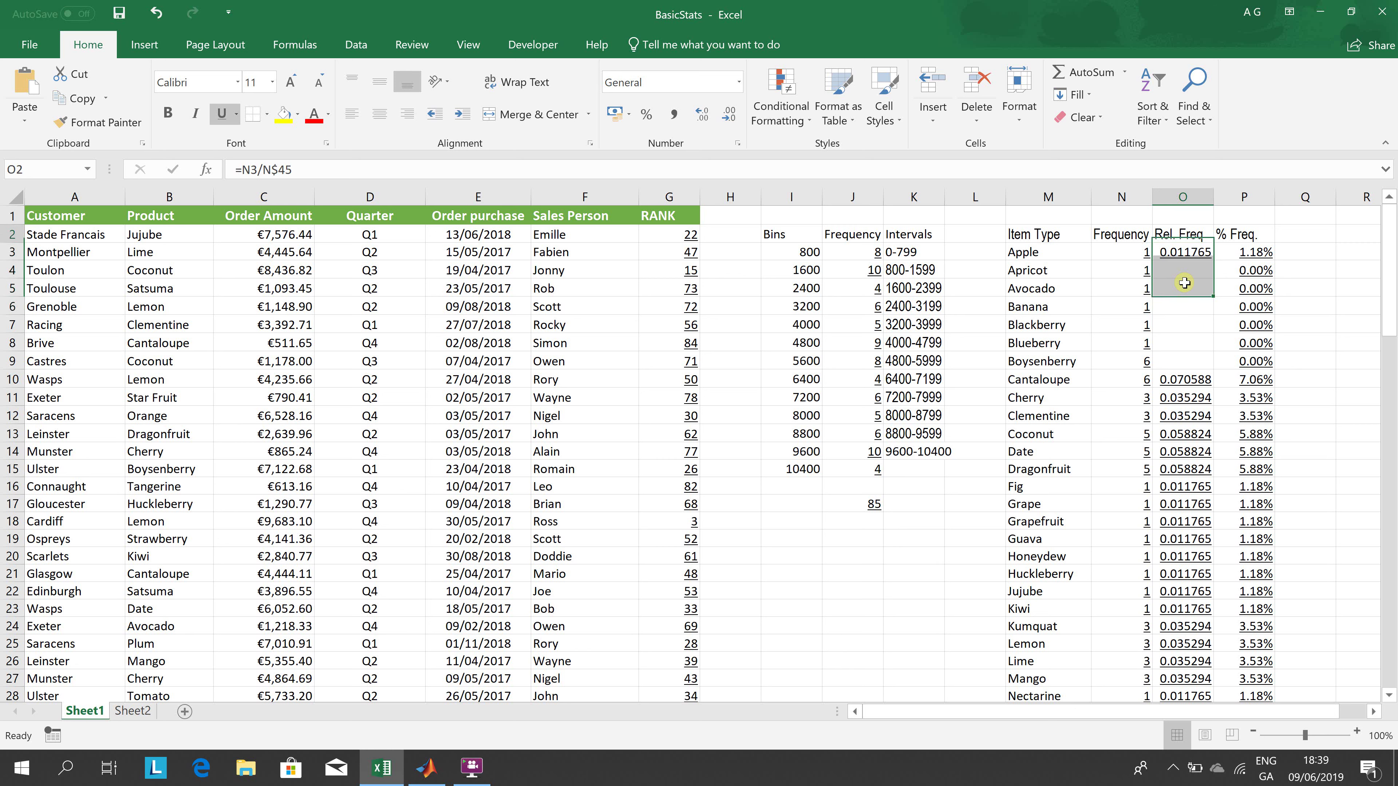
key(shift+Up)
key(shift+Up)
key(shift+Down)
key(shift+Down)
key(shift+Down)
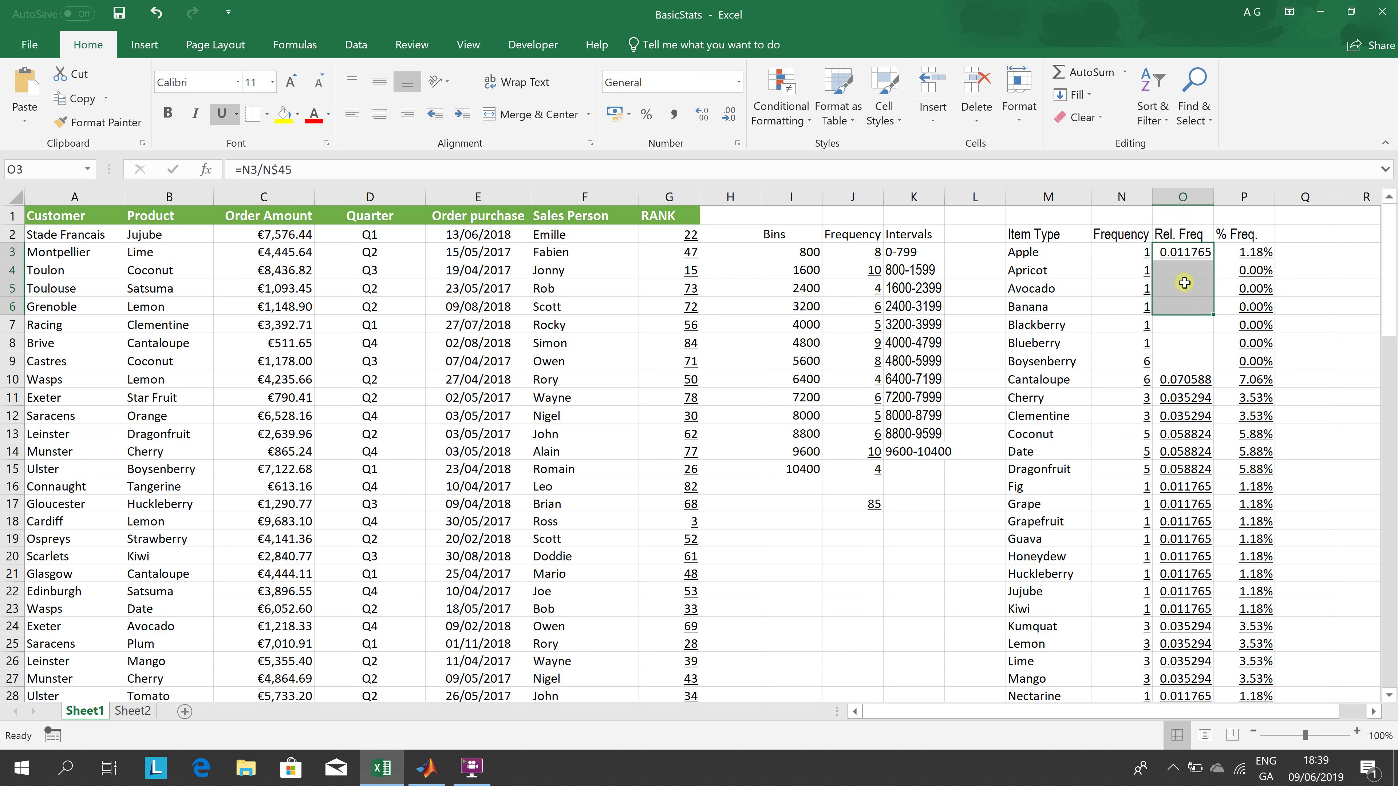
key(ctrl+d)
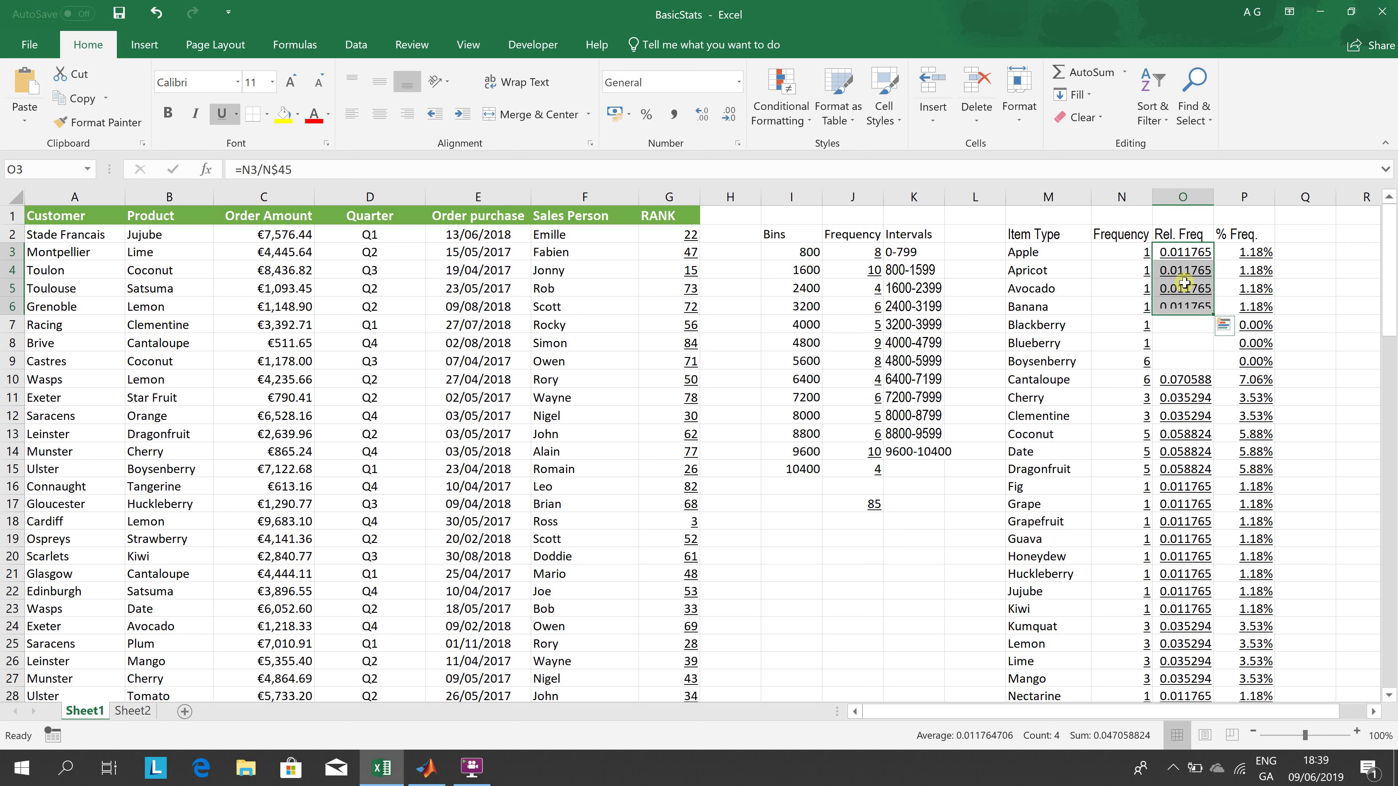
key(Down)
key(Down)
key(Down)
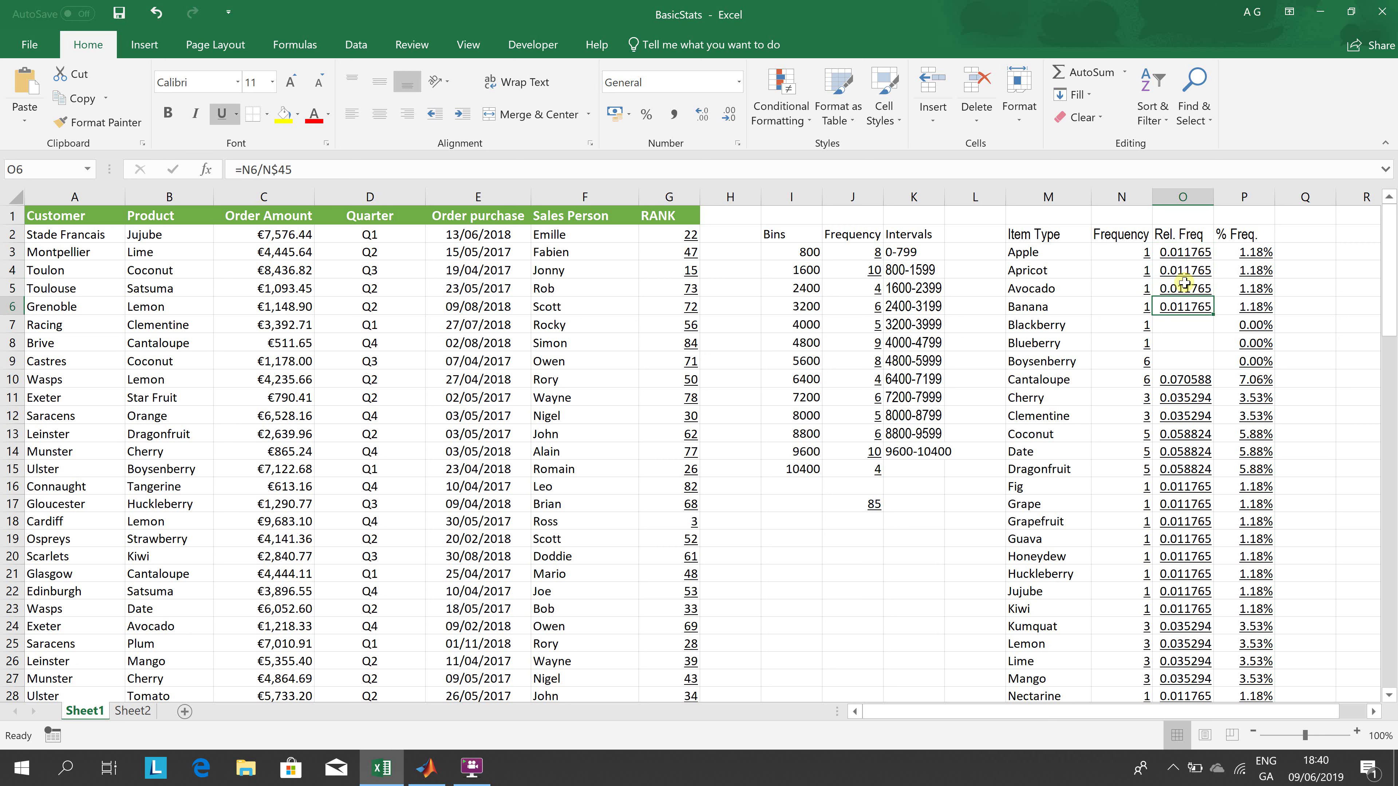
key(Up)
key(Up)
key(Up)
key(Down)
key(Down)
key(F2)
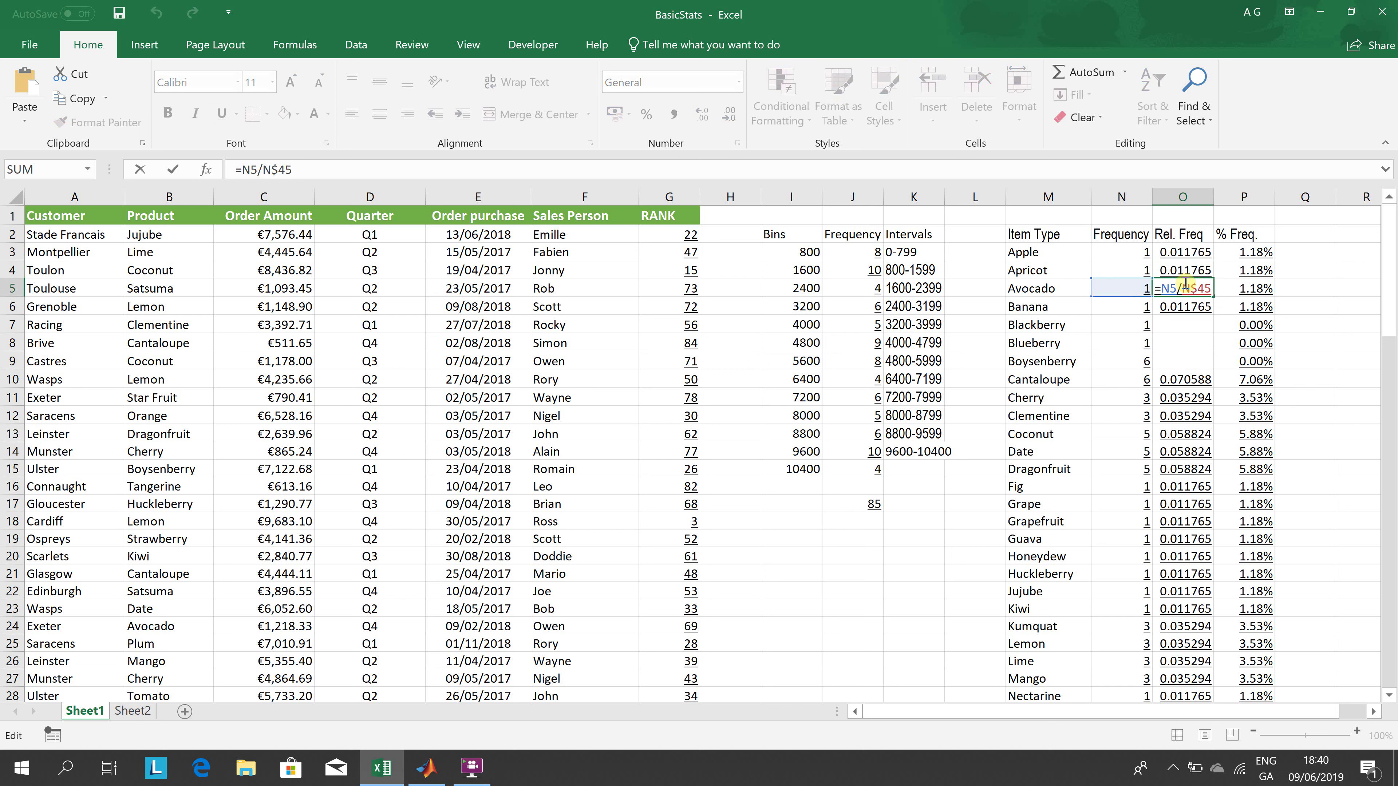
key(Return)
key(F2)
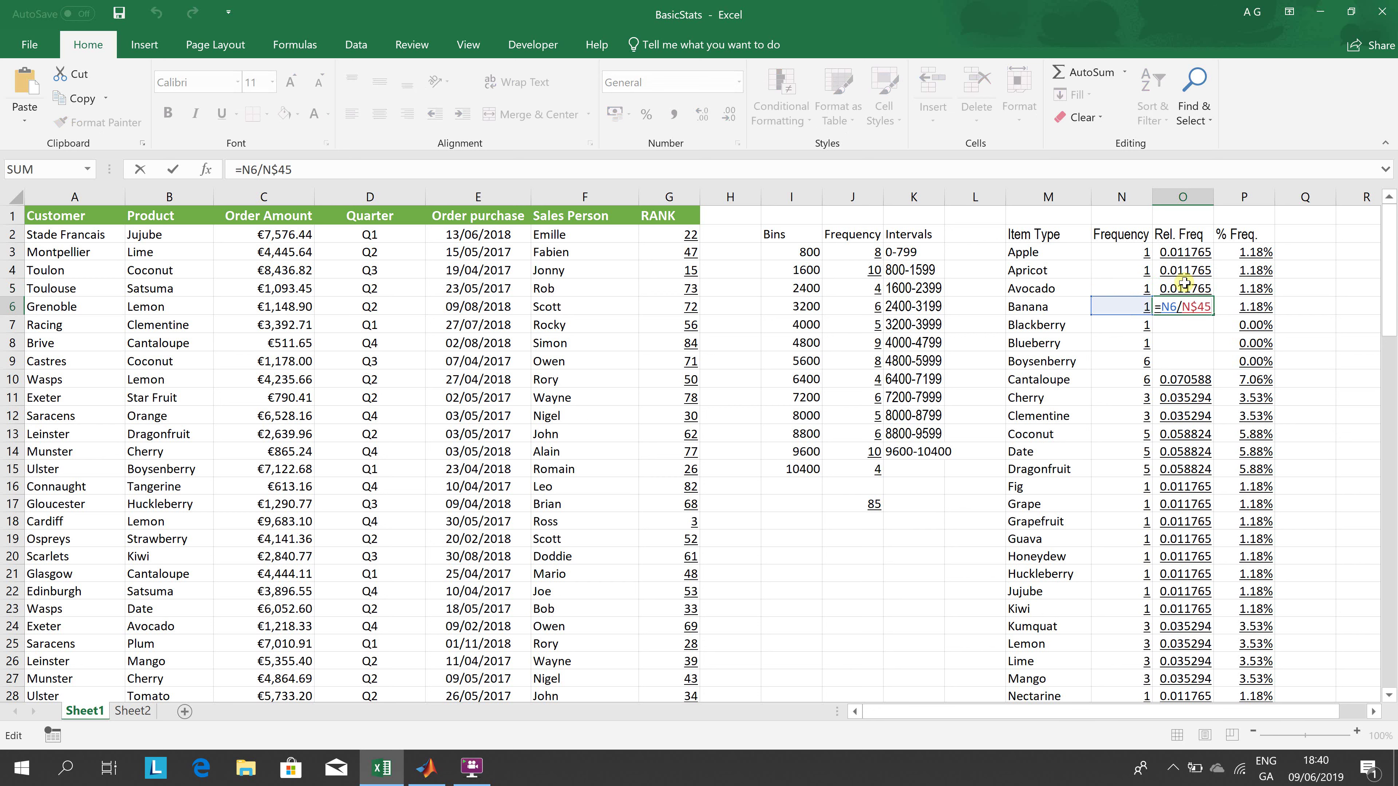
key(Escape)
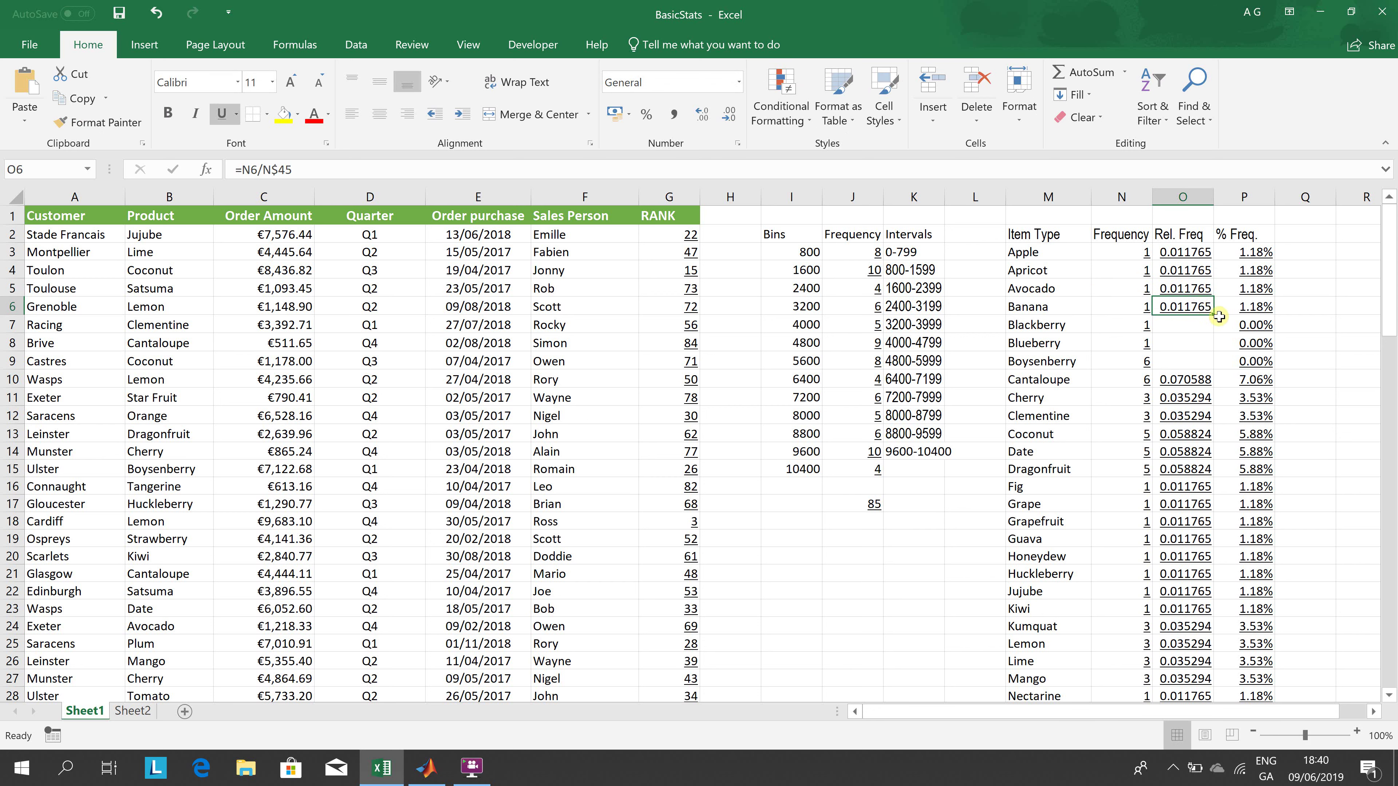
Step: Copy the formula down to O9 and recommit O7:O9, e.g. =N9/N$45 giving 0.070588
drag(1214, 315, 1215, 366)
double_click(1189, 323)
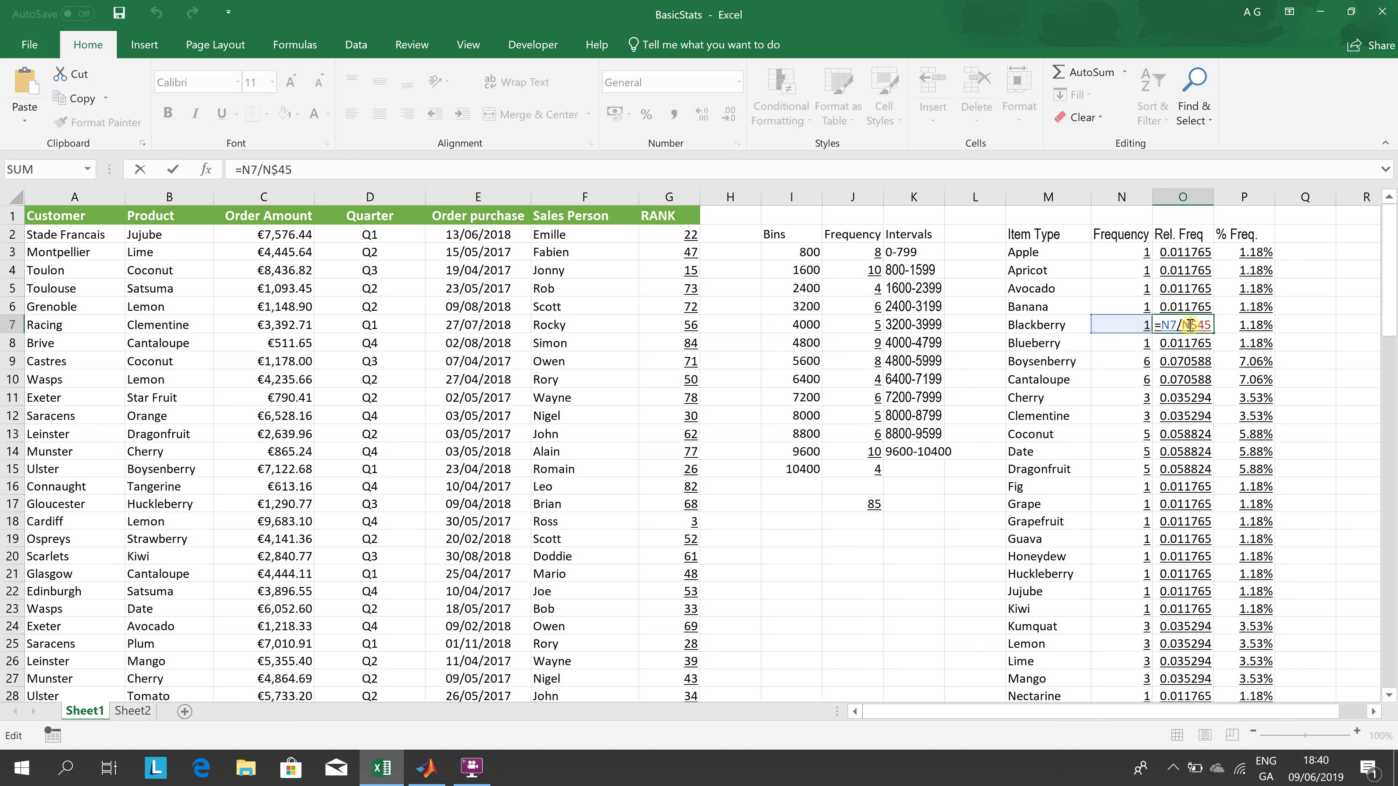
key(Return)
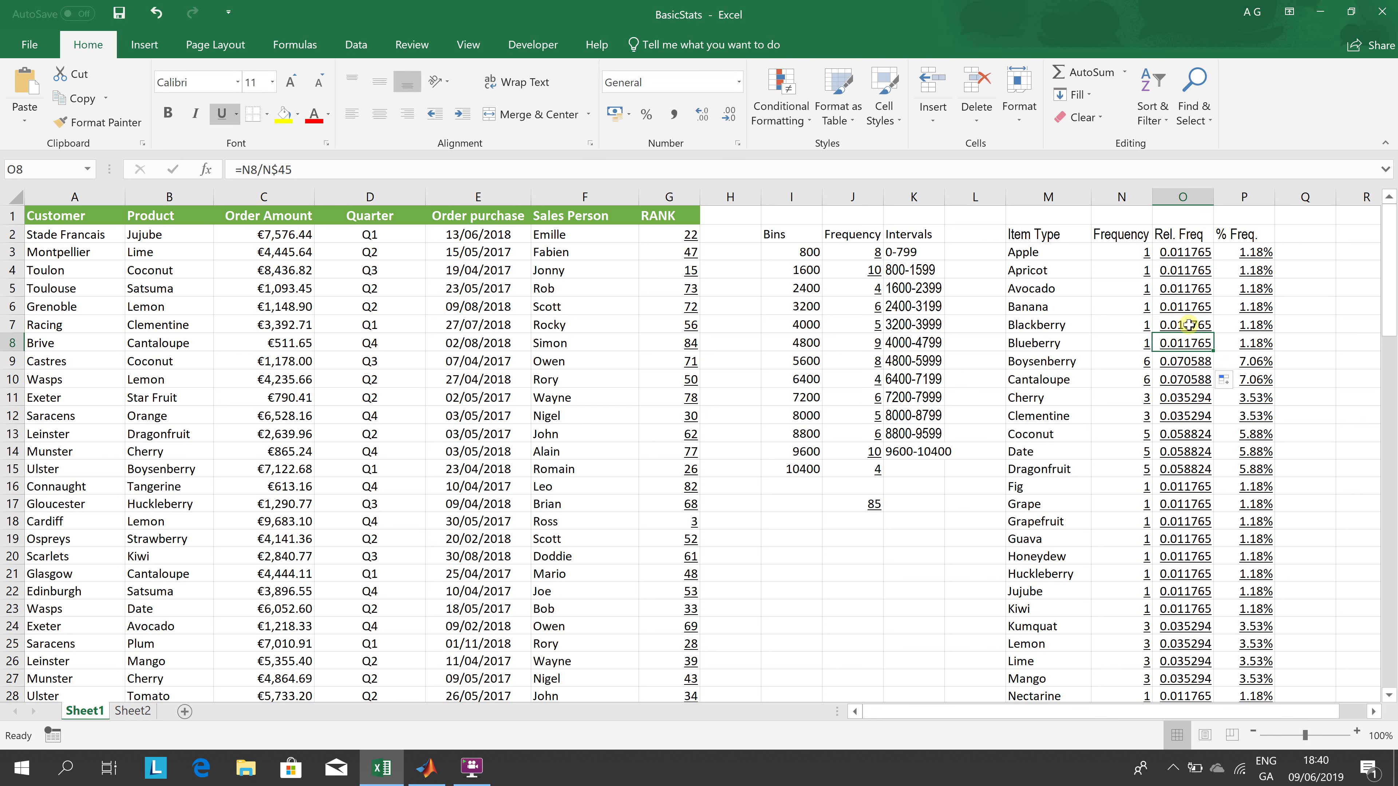
key(Return)
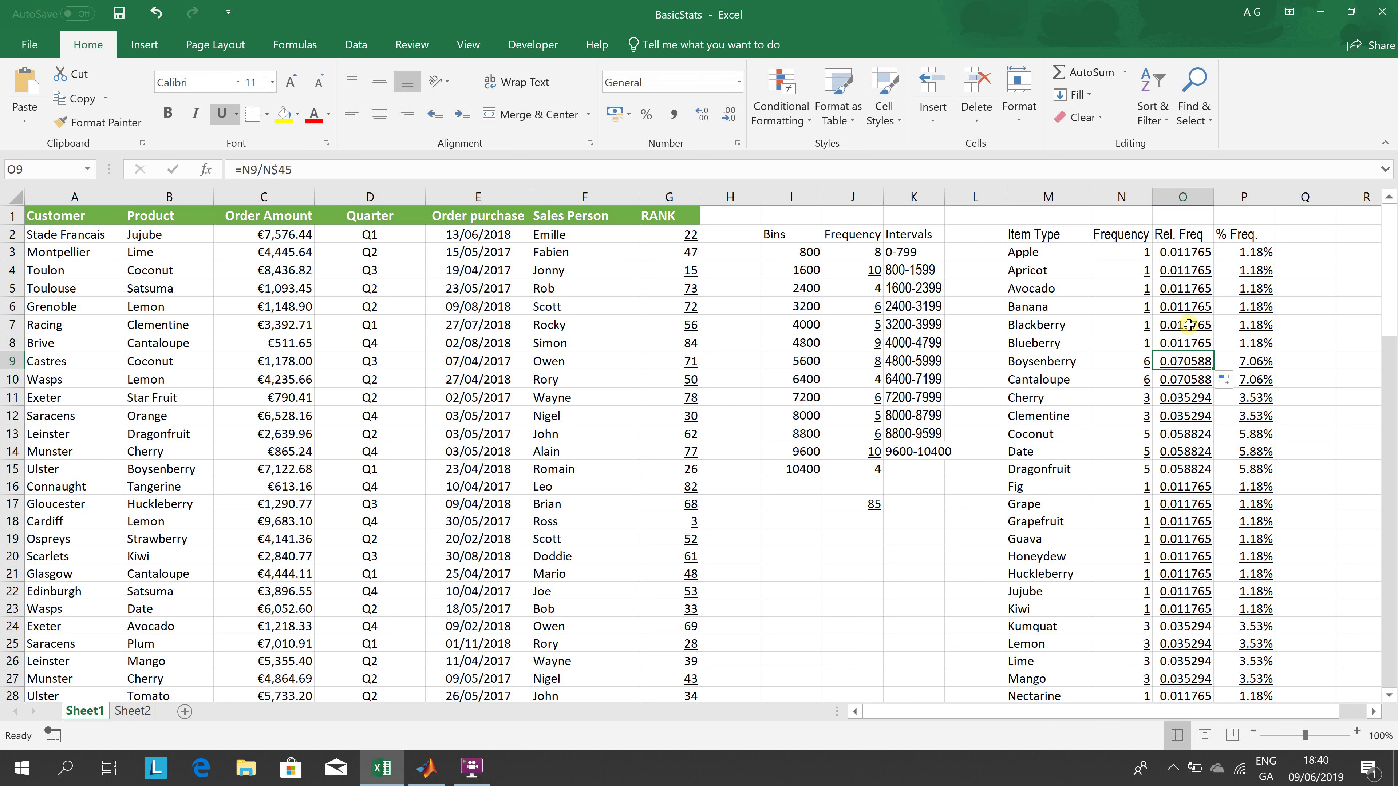
key(F2)
key(Escape)
key(Down)
key(Up)
key(Up)
key(Up)
key(Up)
key(Up)
key(Up)
key(Up)
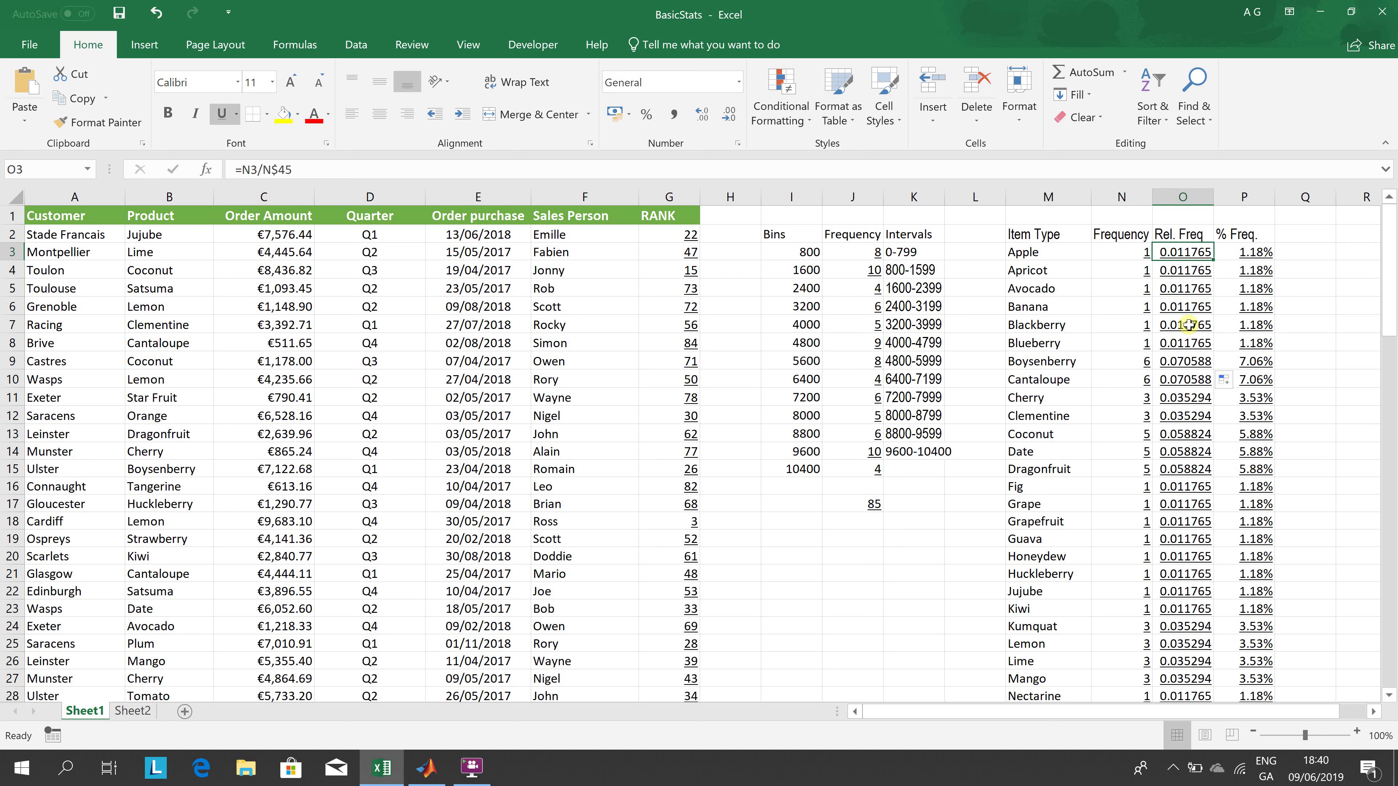
key(Right)
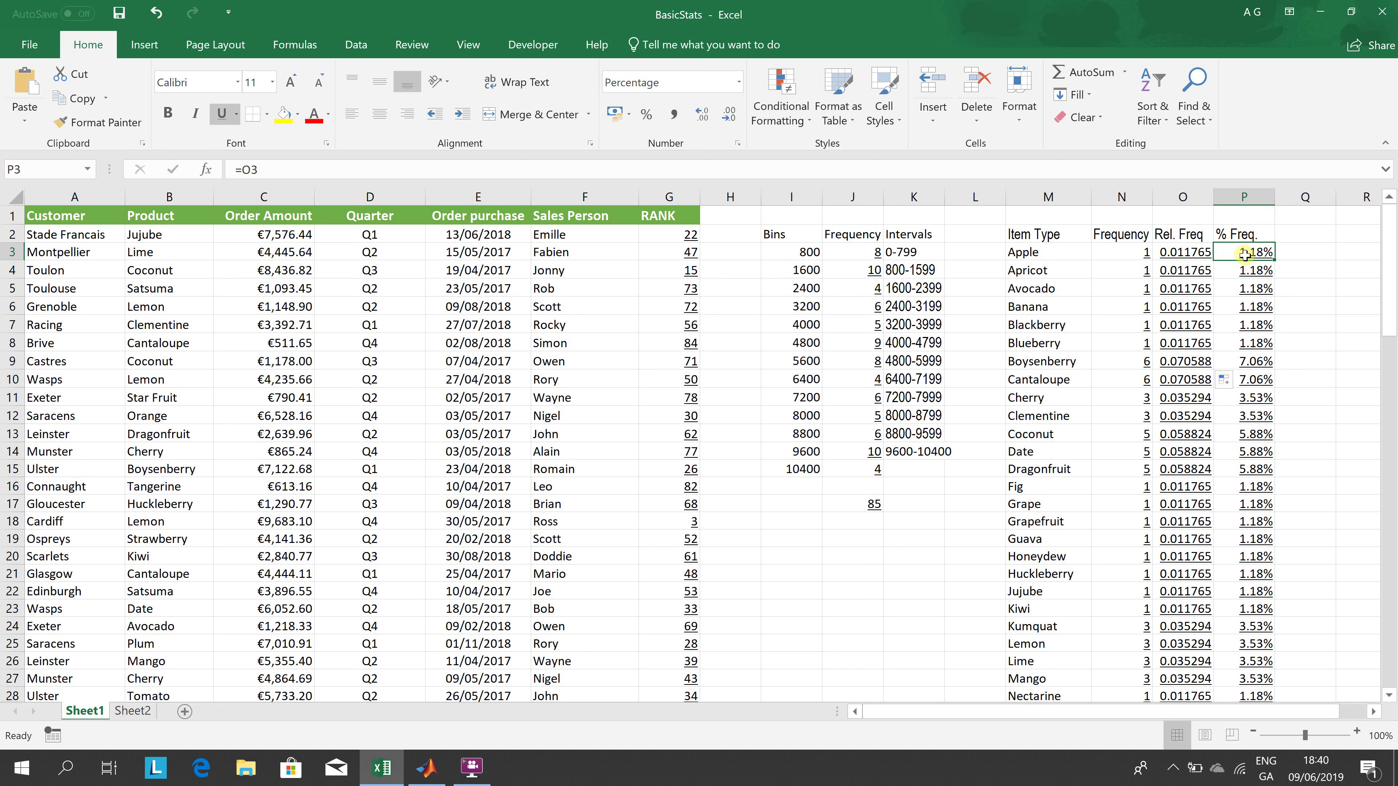
drag(1244, 254, 1247, 342)
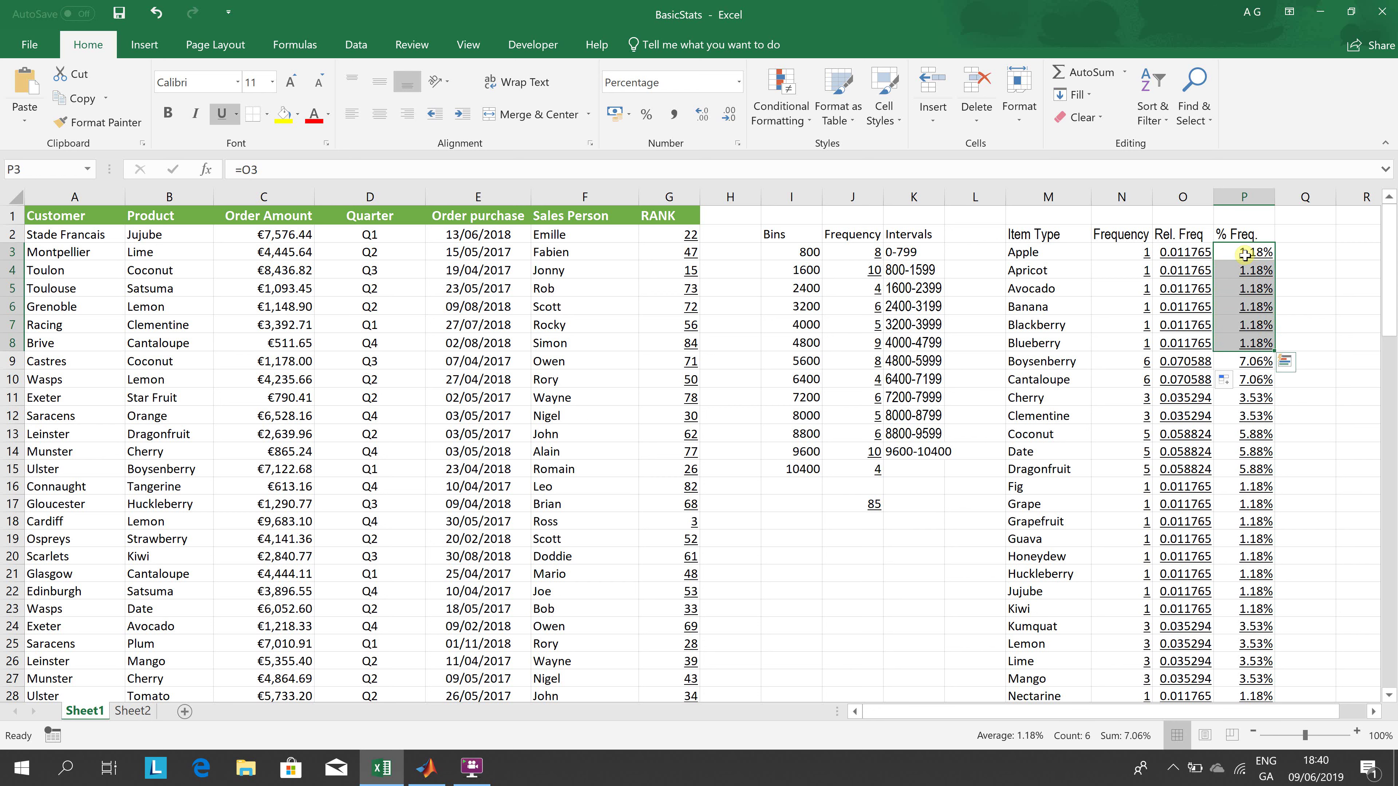
Step: Format the % Freq. cells P3:P8 as Percentage with 2 decimal places
right_click(1254, 279)
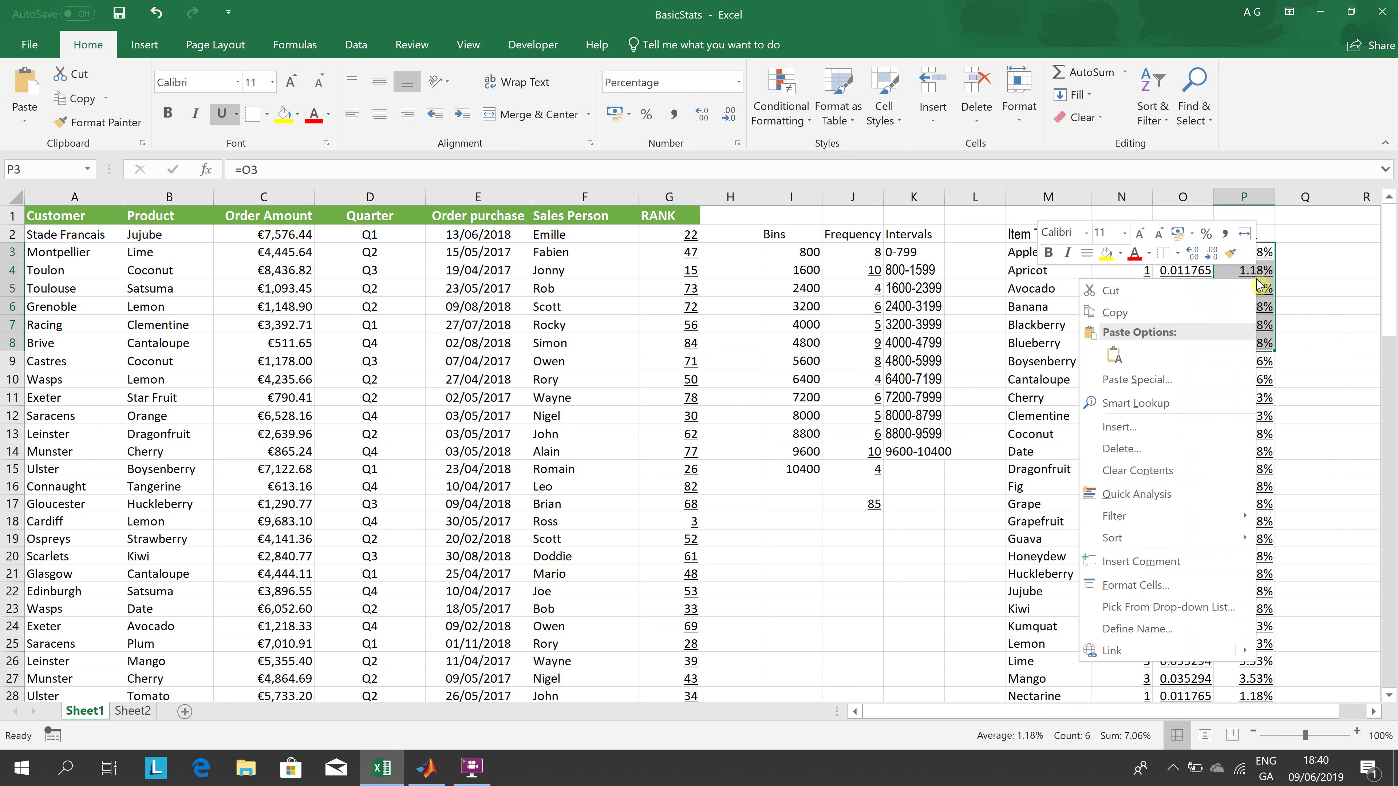
click(1143, 587)
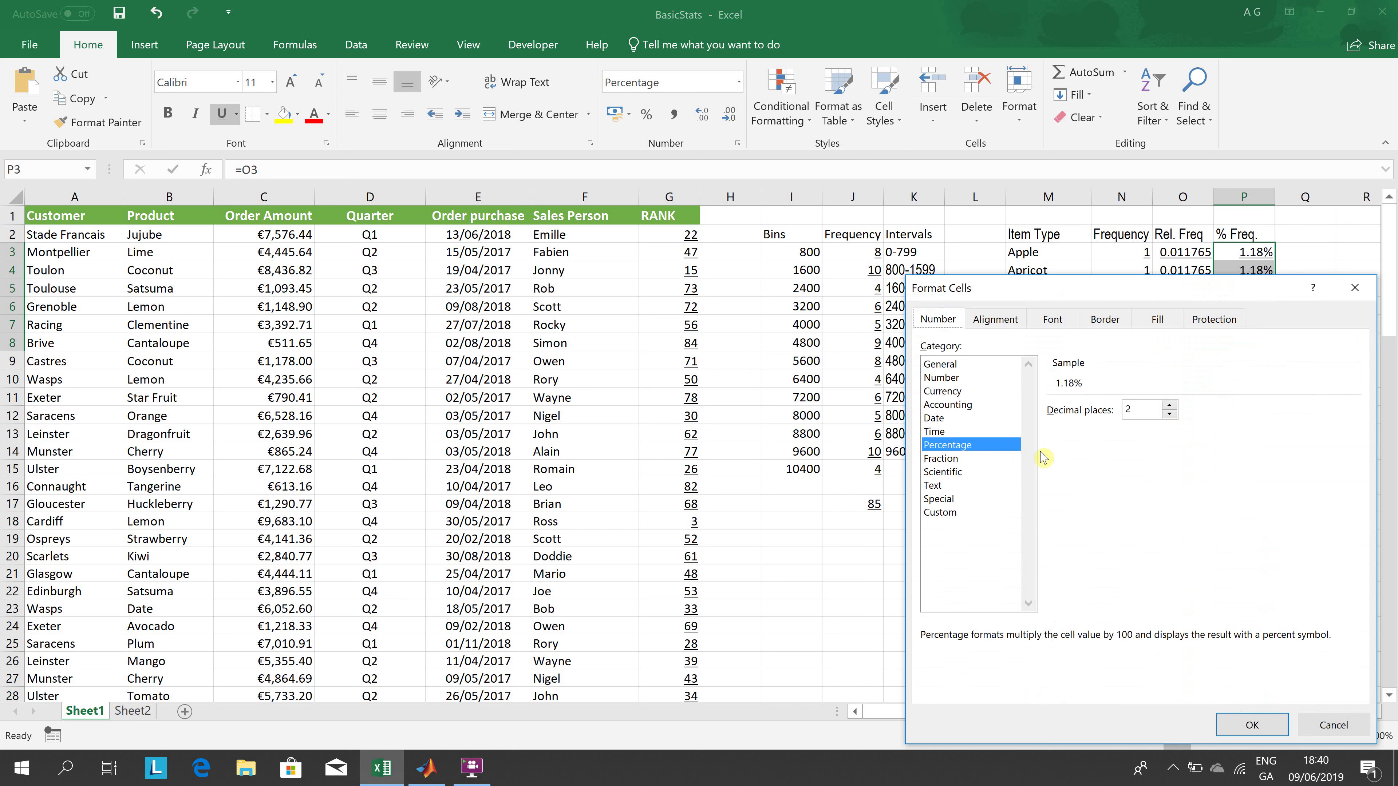
click(975, 378)
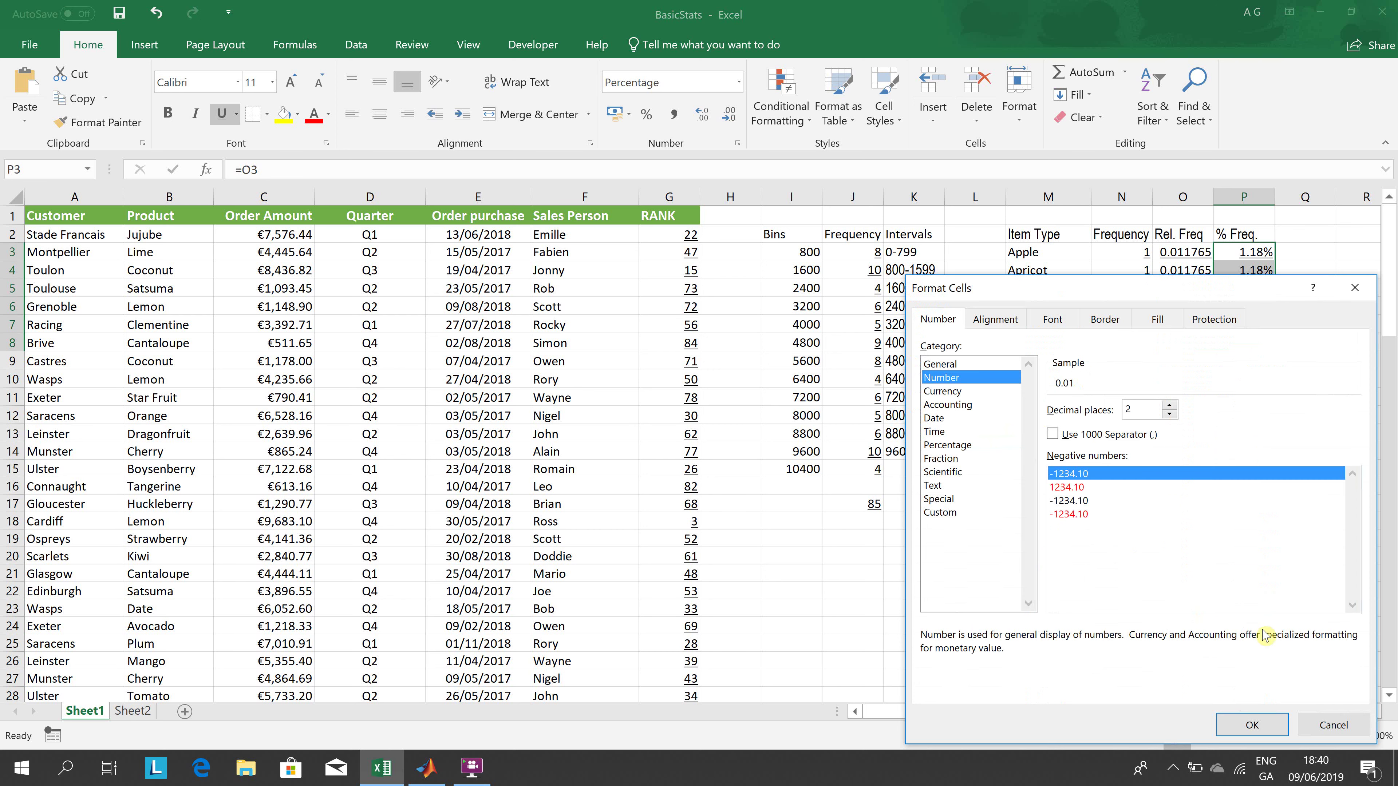
click(1257, 725)
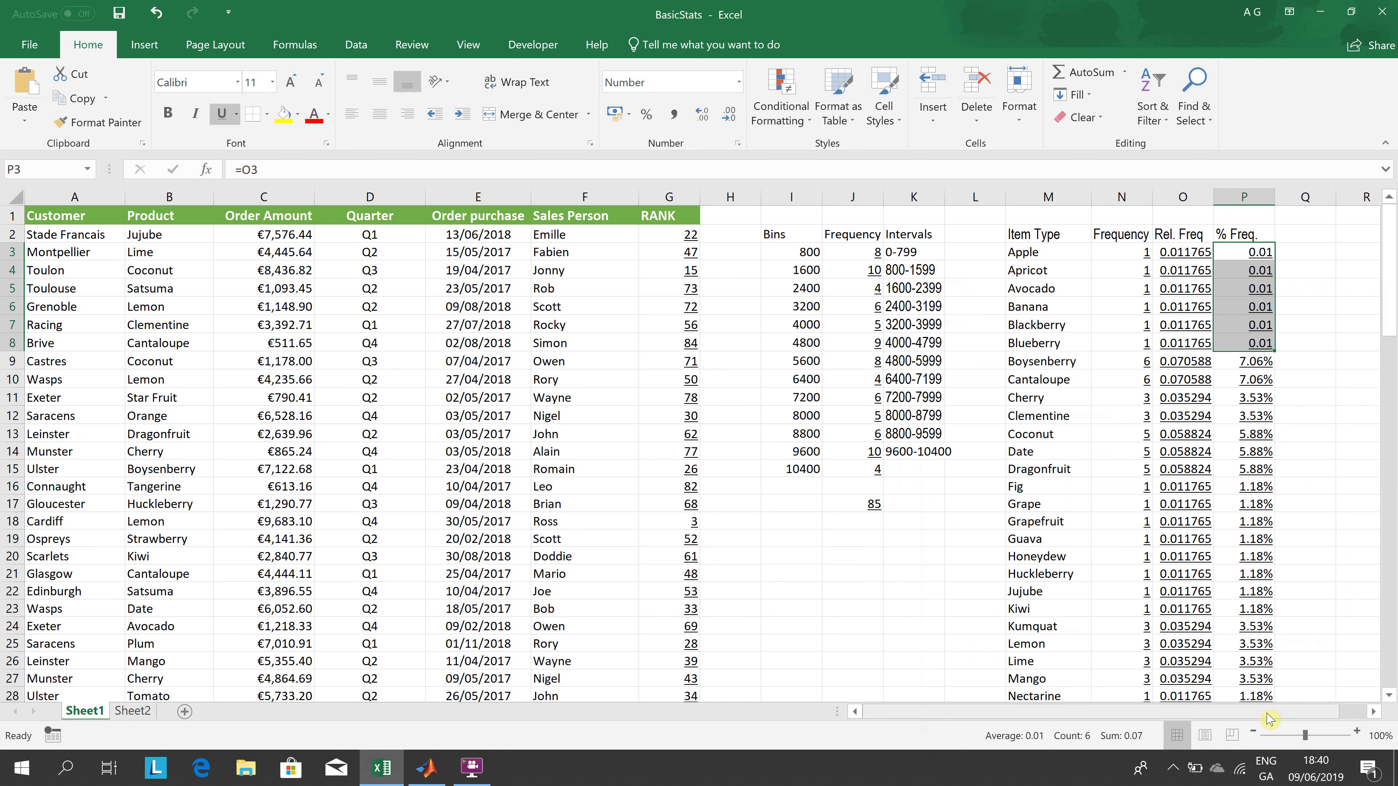
right_click(1238, 339)
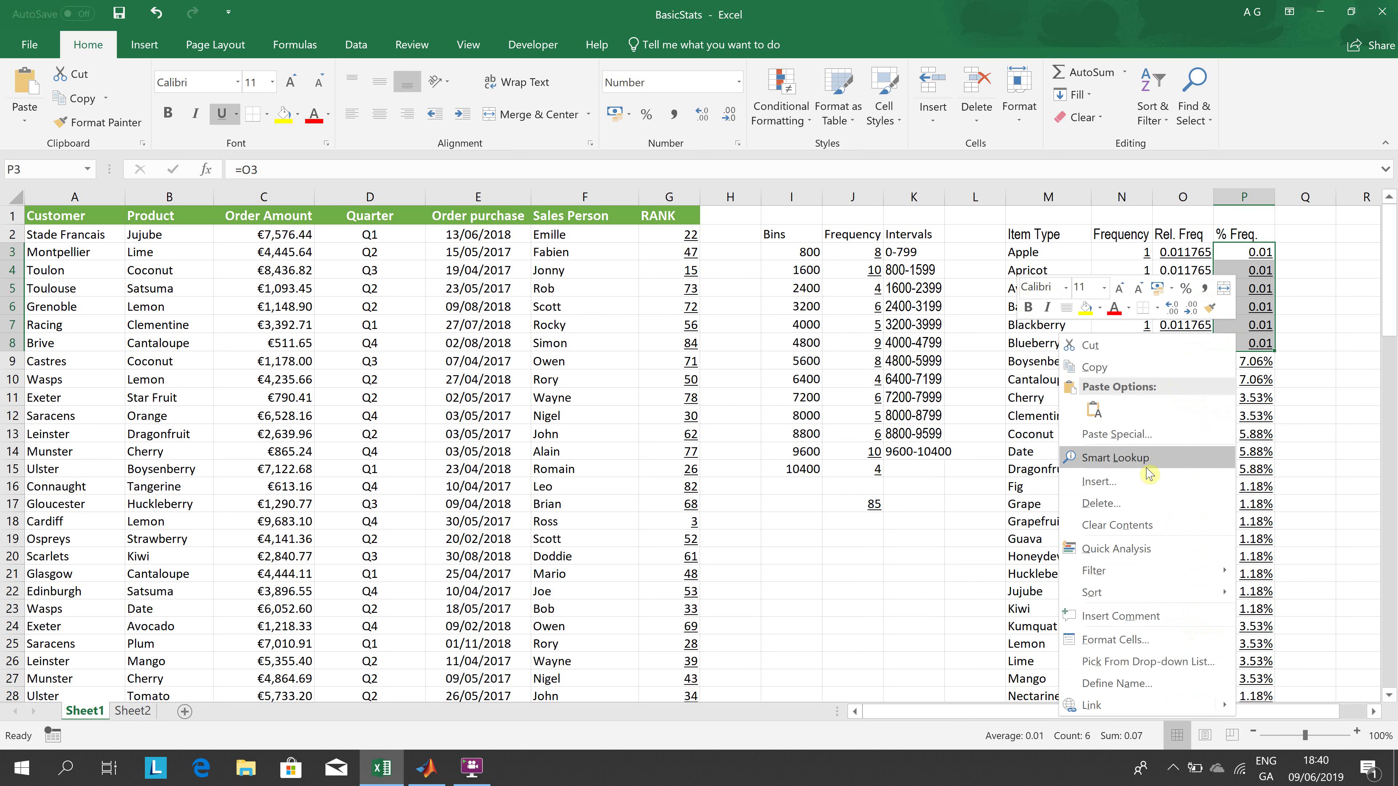
click(1103, 640)
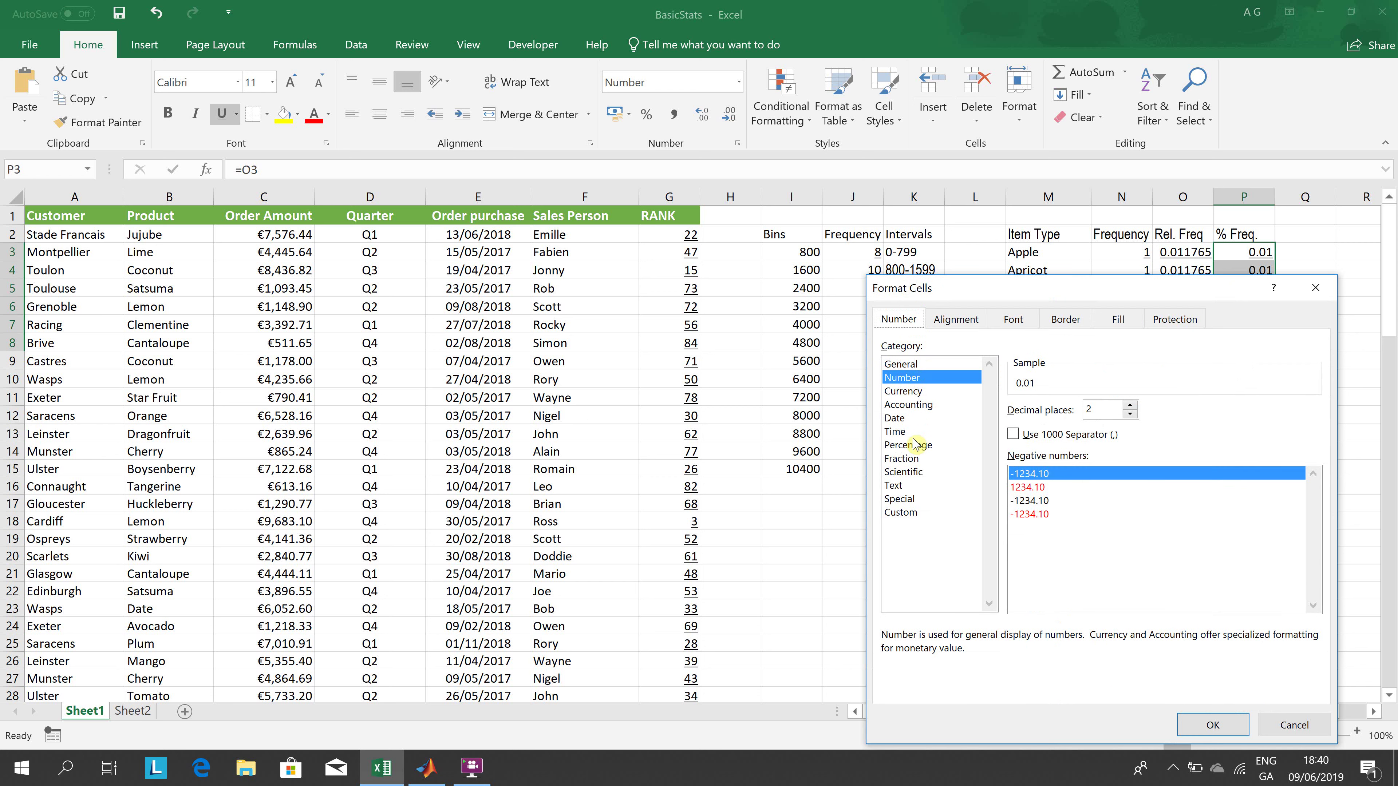
click(910, 446)
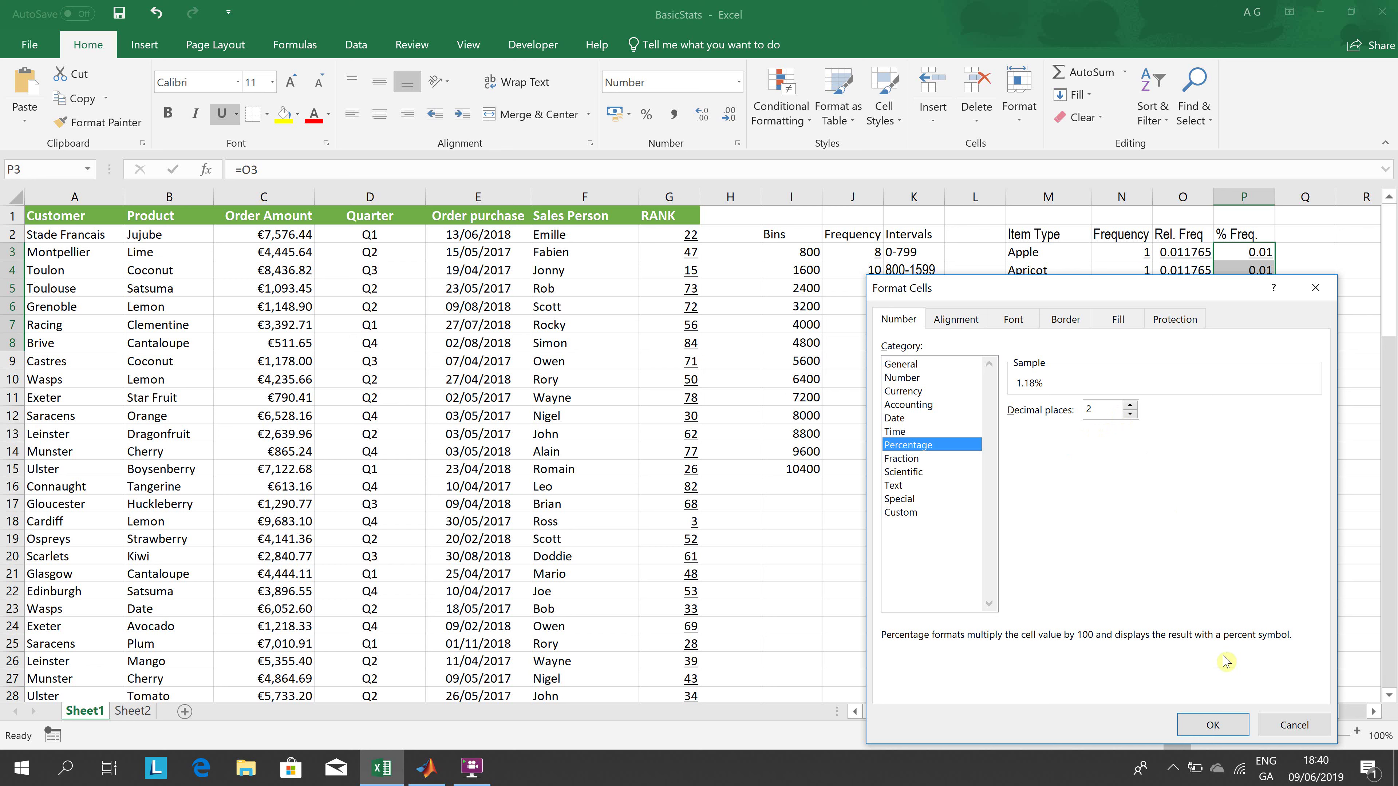
click(1213, 723)
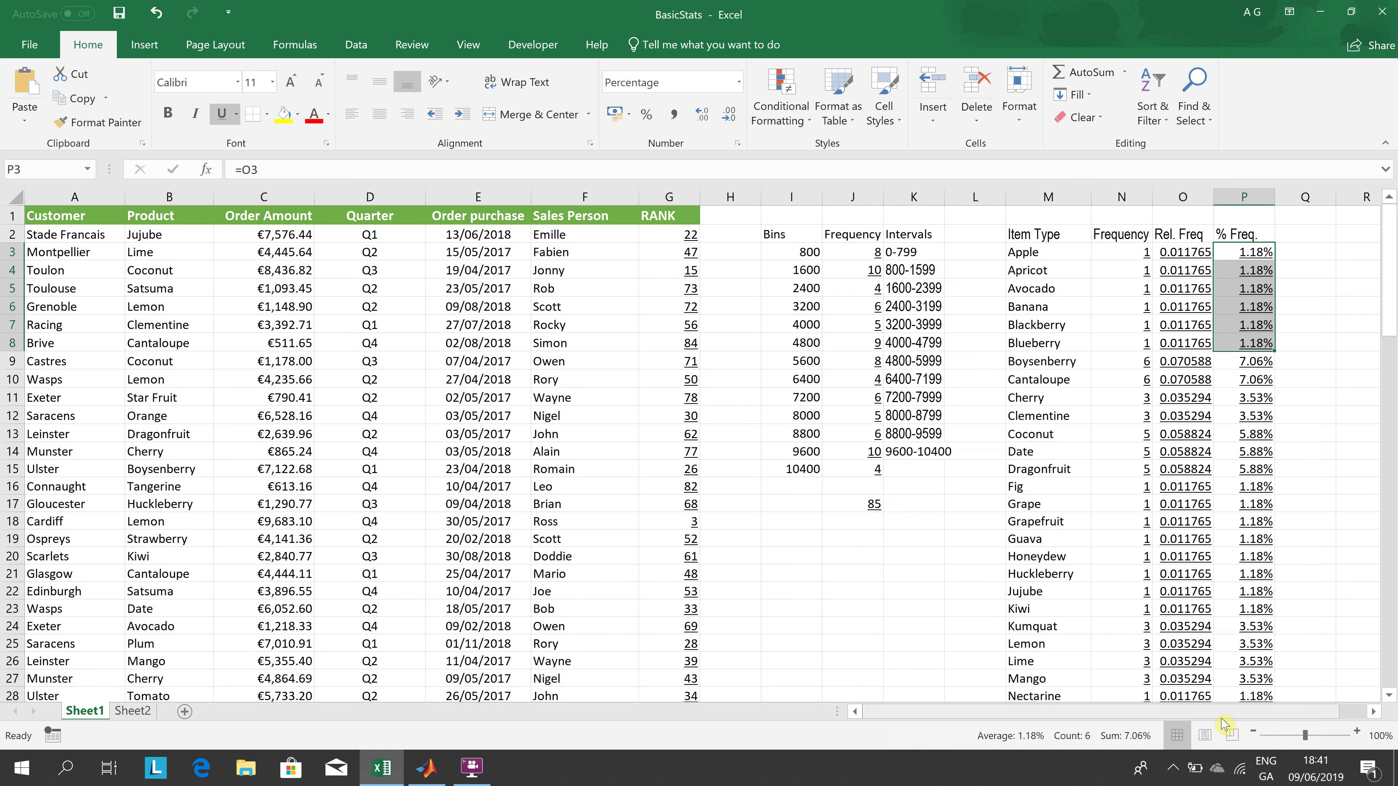
Step: Check the Total row formulas: =SUM(N3:N43) gives 85 and =SUM(O3:O43) gives 1
key(Down)
key(Down)
key(Down)
key(Down)
key(Down)
key(Down)
key(Down)
key(Down)
key(Down)
key(Down)
key(Down)
key(Down)
key(Down)
key(Down)
key(Down)
key(Down)
key(Down)
key(Down)
key(Down)
key(Down)
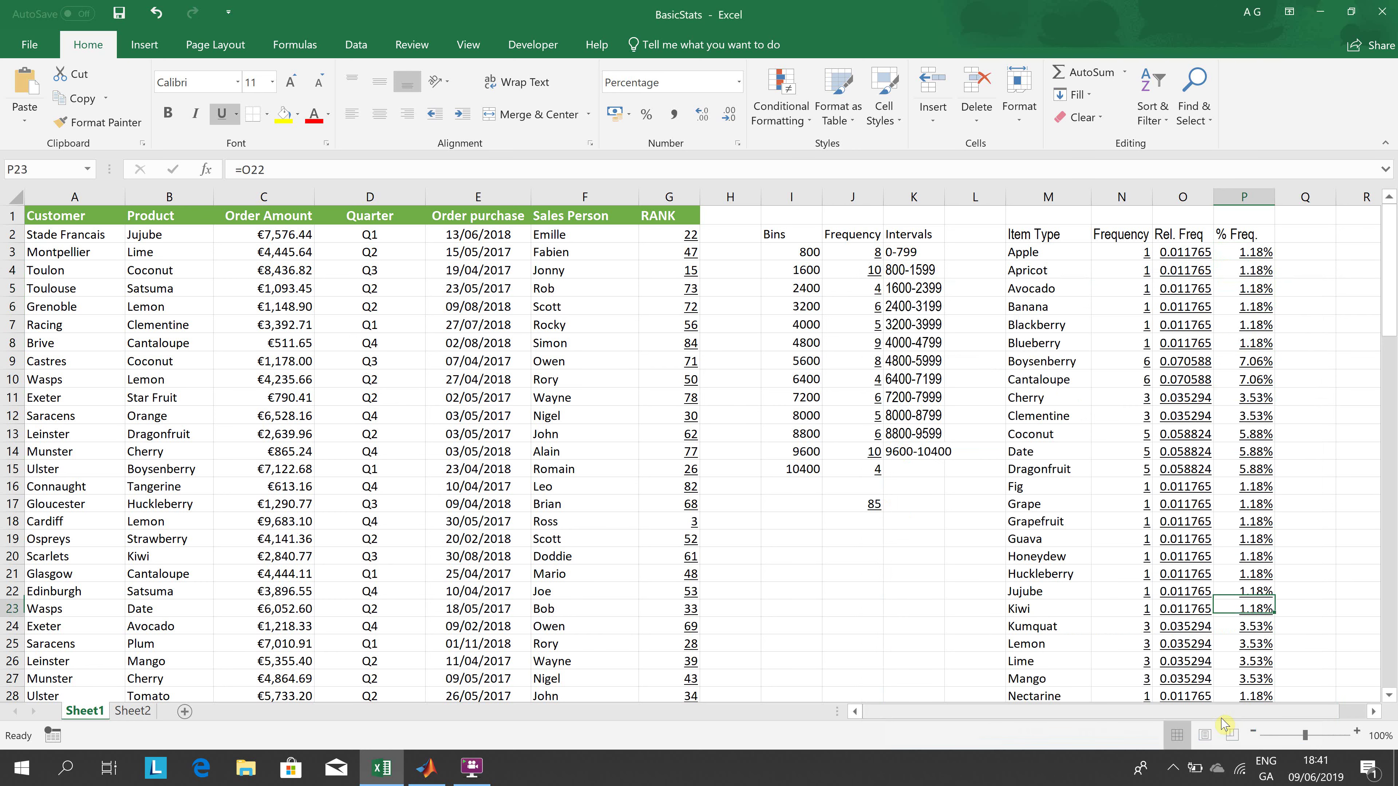
key(Down)
key(Down)
key(Down)
key(Down)
key(Down)
key(Down)
key(Down)
key(Down)
key(Down)
key(Down)
key(Down)
key(Down)
key(Down)
key(Down)
key(Down)
key(Down)
key(Down)
key(Down)
key(Down)
key(Down)
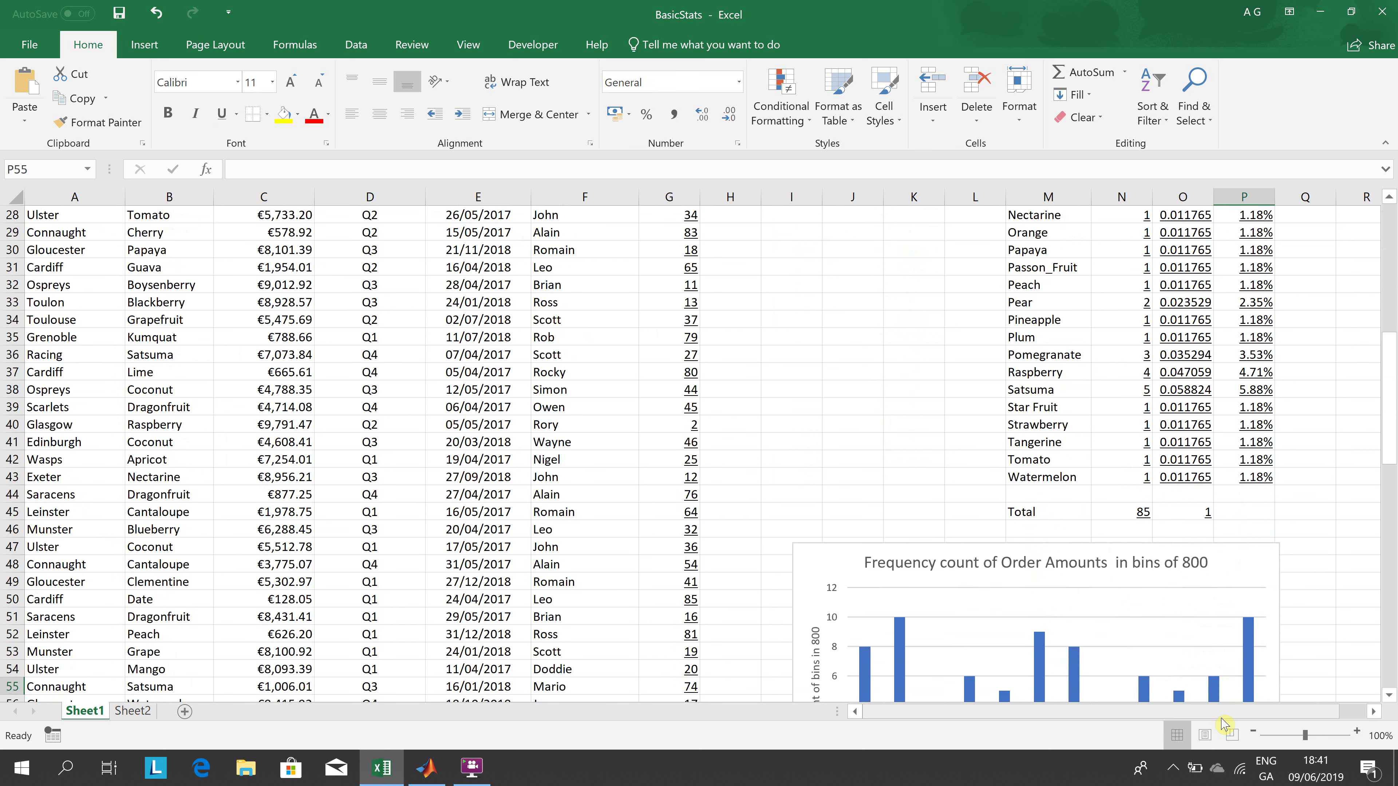
key(Up)
key(Up)
key(Up)
key(Up)
click(1177, 513)
click(1139, 513)
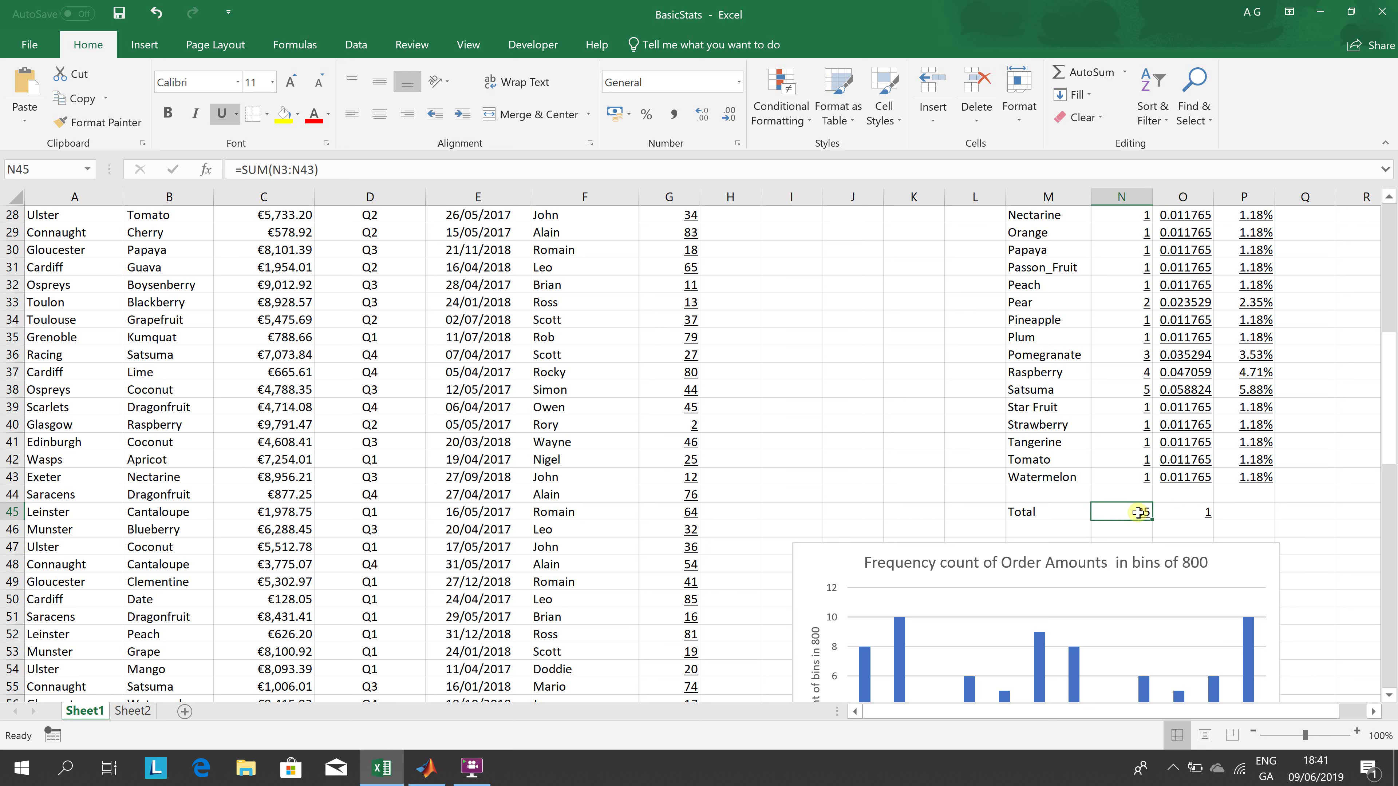
key(Right)
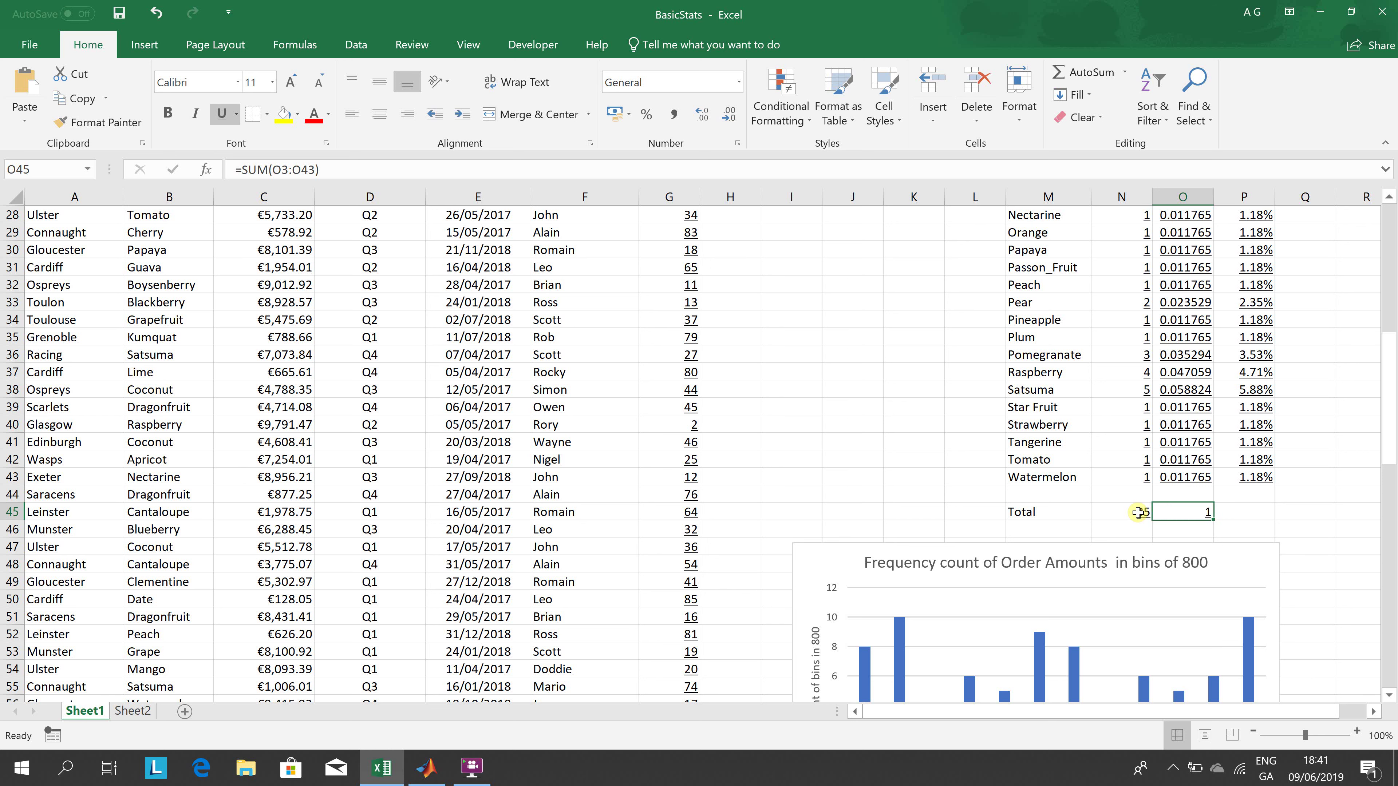
key(Left)
key(Left)
key(Left)
key(Left)
key(Left)
key(Up)
key(Up)
key(Up)
key(Up)
key(Up)
key(Up)
key(Up)
key(Up)
key(Up)
key(Up)
key(Up)
key(Up)
key(Up)
key(Up)
key(Up)
key(Up)
key(Up)
key(Up)
key(Up)
key(Up)
key(Up)
key(Up)
key(Up)
key(Up)
key(Up)
key(Up)
key(Up)
key(Up)
key(Up)
key(Up)
key(Up)
key(Up)
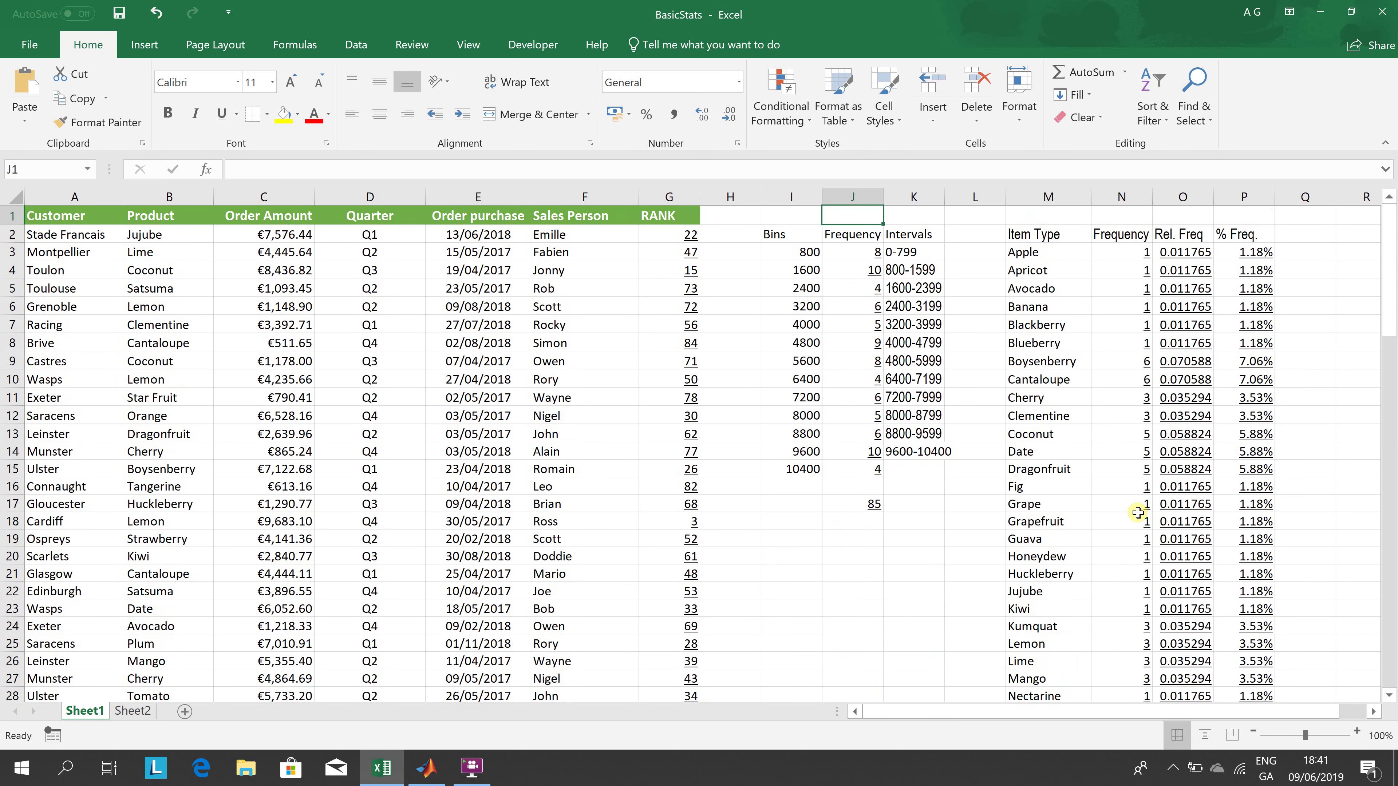
Step: Go to the first FREQUENCY result in cell J3
key(Down)
key(Down)
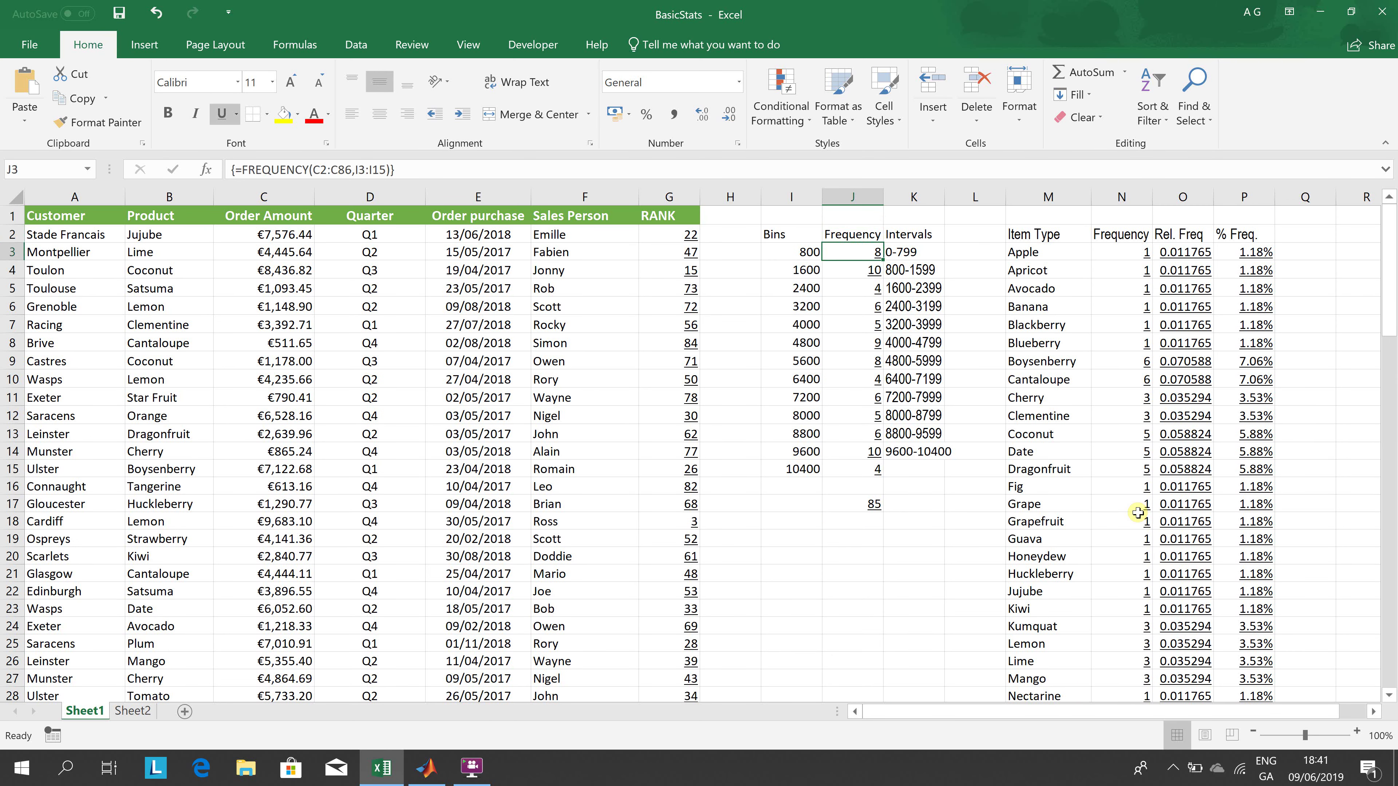
key(Down)
key(Up)
key(Down)
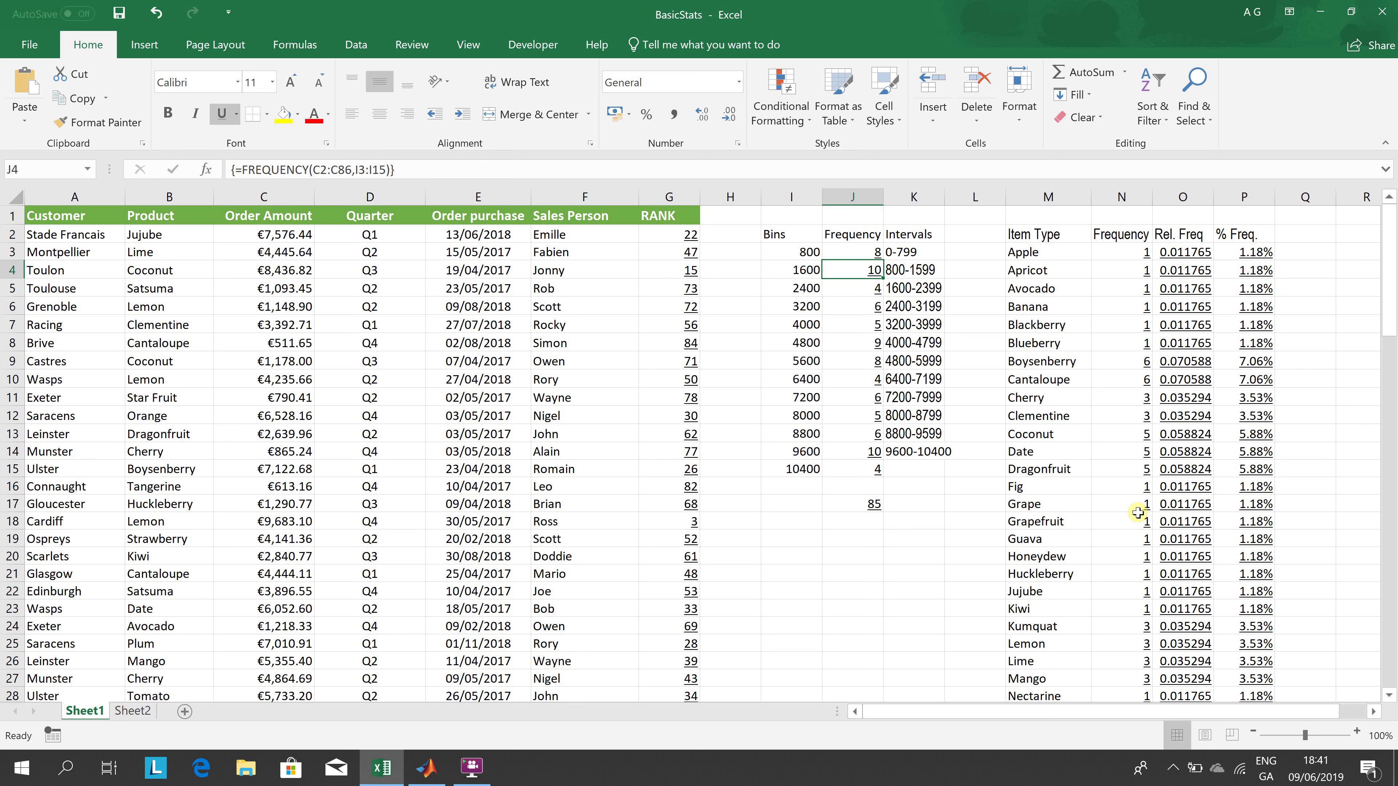
key(Down)
key(Down)
key(Up)
key(Up)
key(Up)
key(Up)
key(Down)
Step: Delete the FREQUENCY array results from J3:J15 so the J17 total shows 0
key(shift+Down)
key(shift+Down)
key(shift+Down)
key(shift+Down)
key(shift+Down)
key(shift+Down)
key(shift+Down)
key(shift+Down)
key(shift+Down)
key(shift+Down)
key(shift+Down)
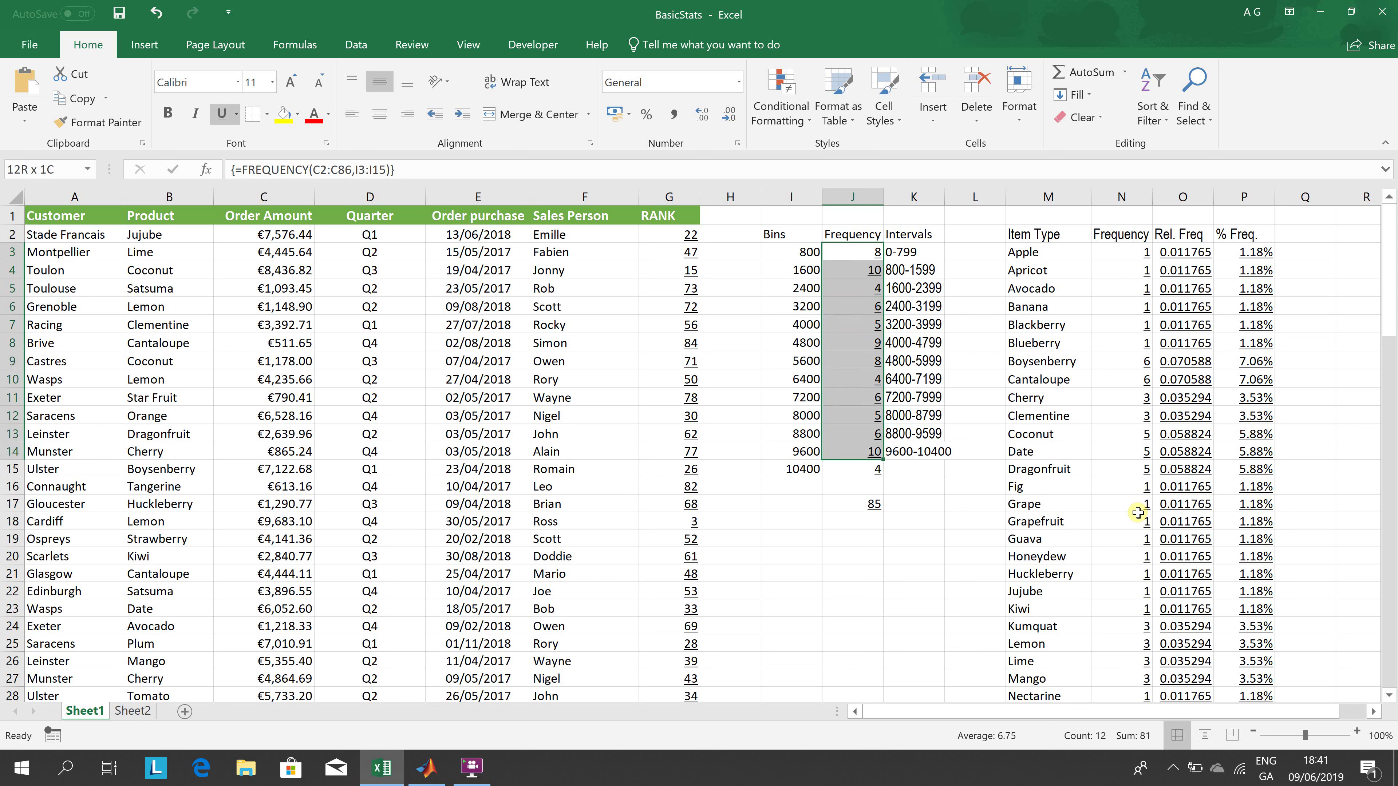
key(shift+Down)
key(Delete)
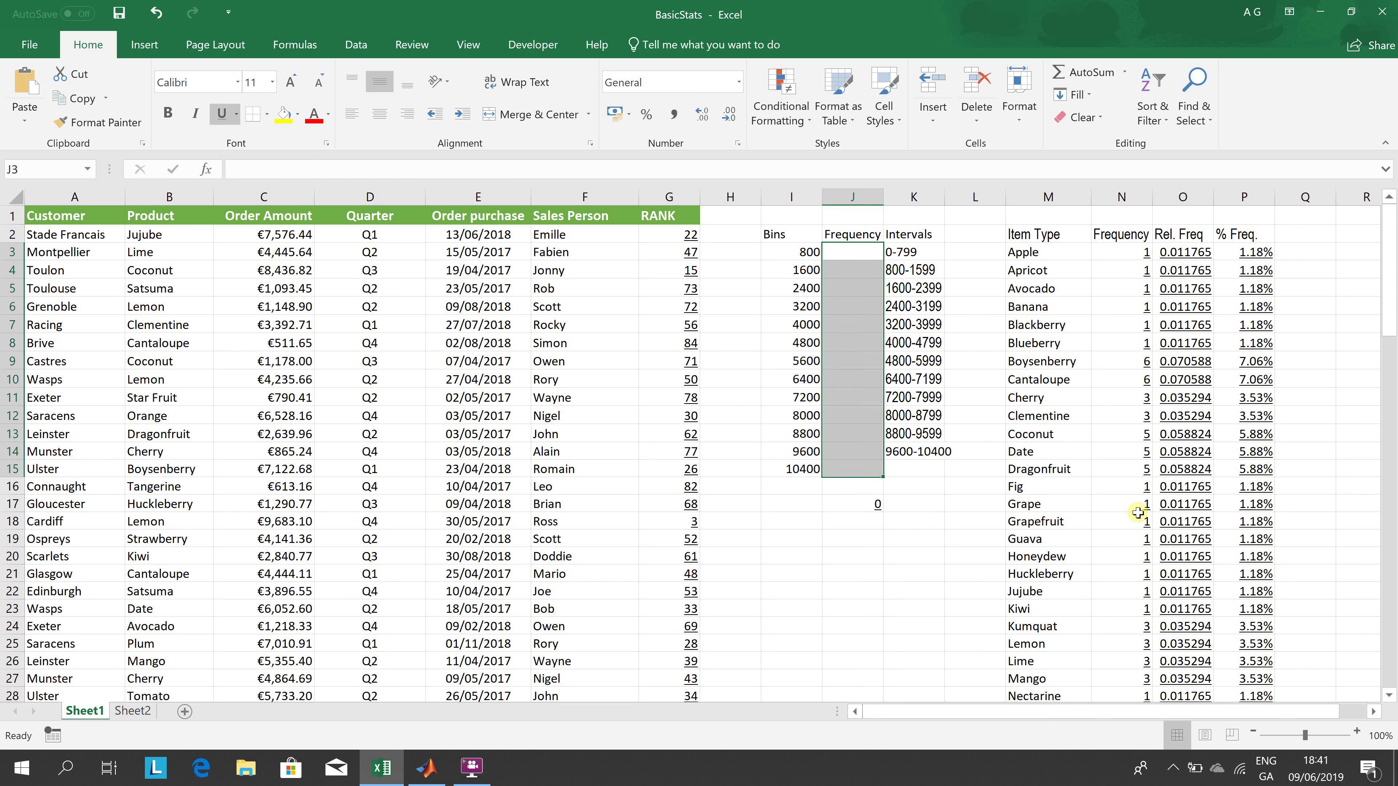
key(Up)
key(Down)
key(Down)
key(Down)
key(Down)
key(Down)
key(Down)
key(Down)
key(Down)
key(Down)
key(Down)
key(Down)
key(Down)
key(Down)
key(Down)
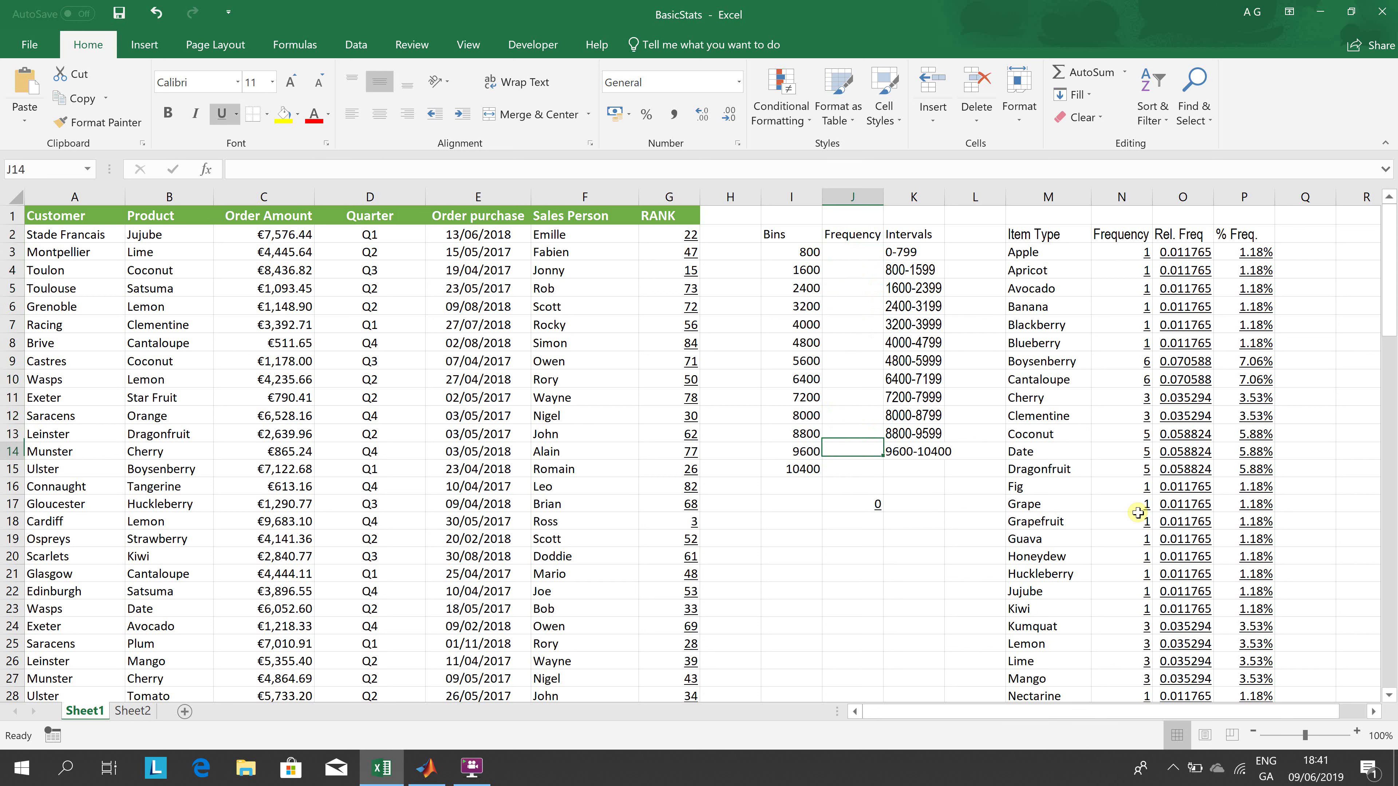
key(Left)
key(Up)
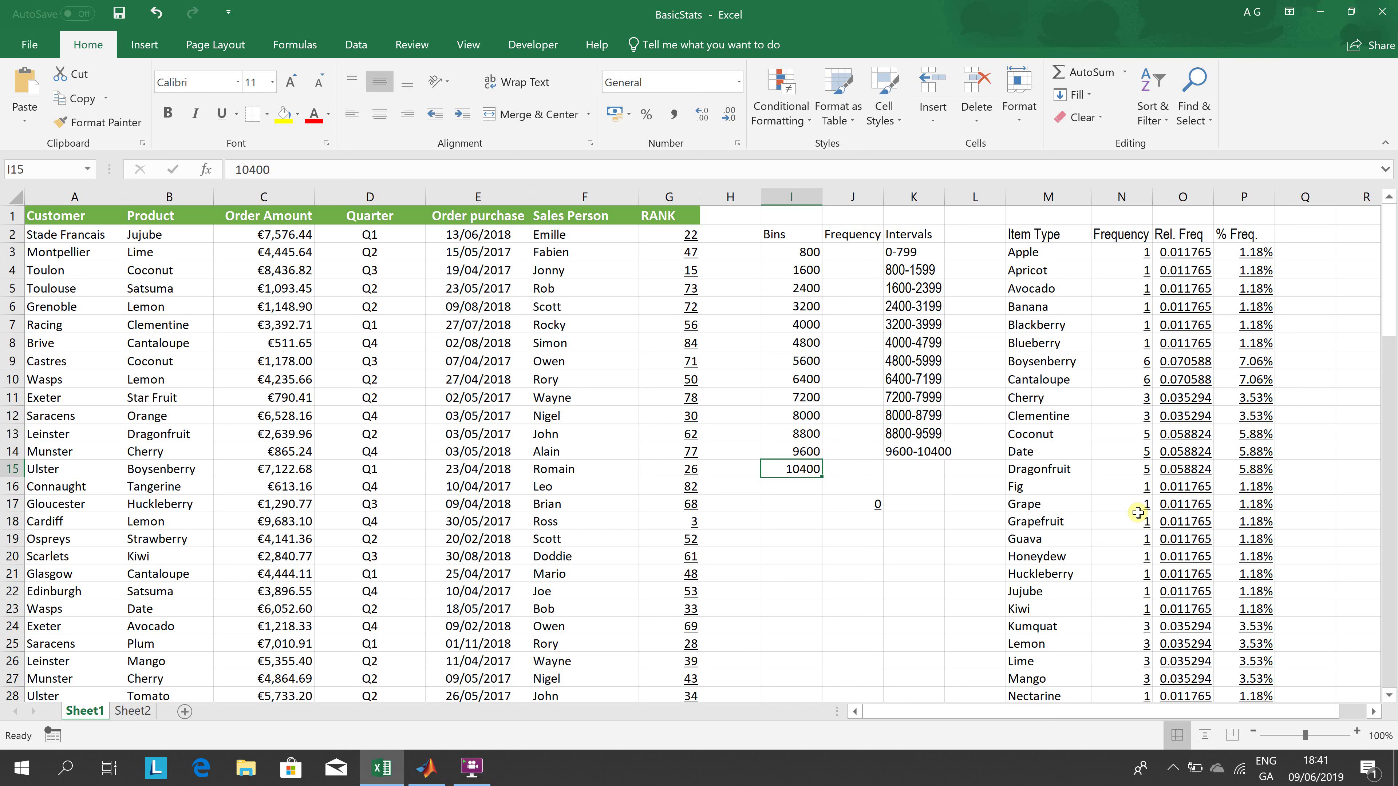
key(ctrl+Down)
key(ctrl+Left)
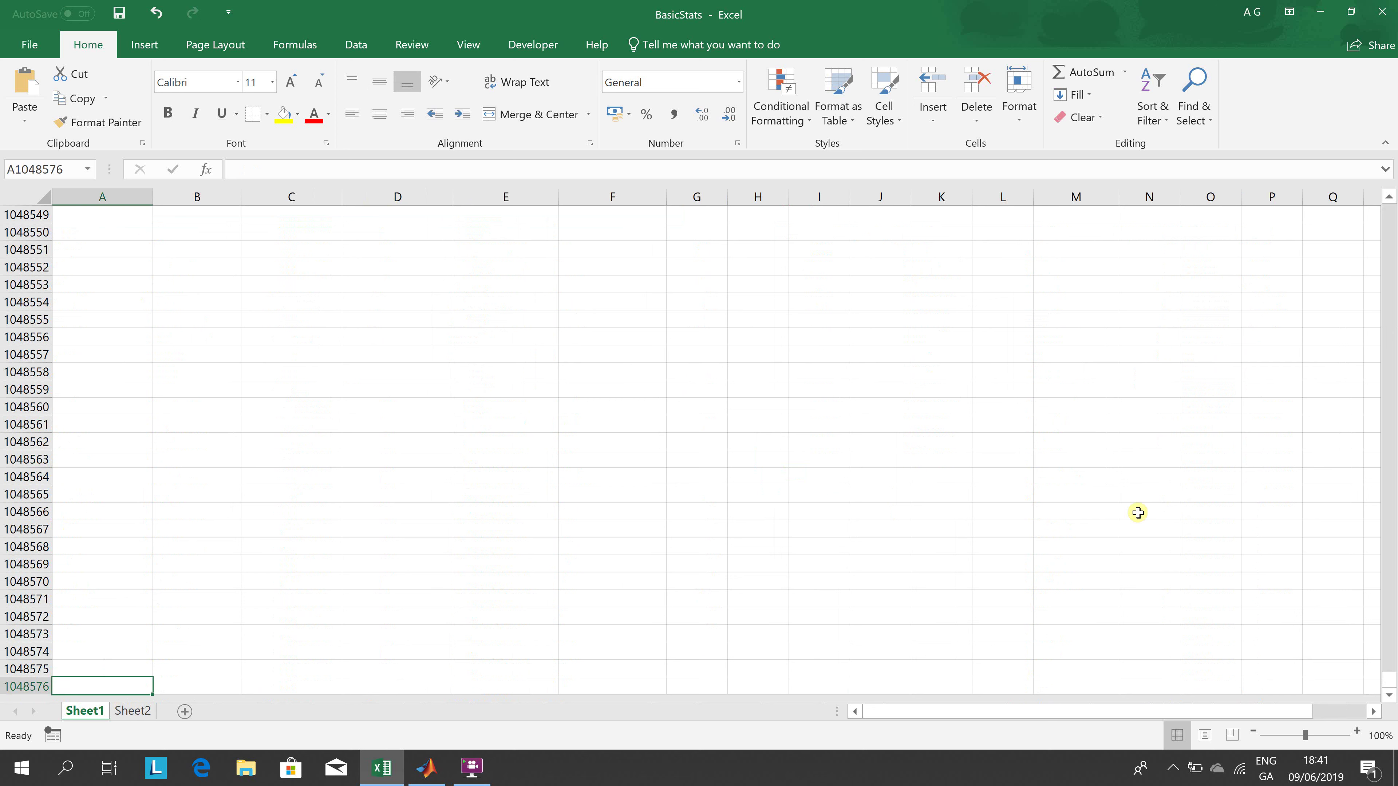
key(ctrl+Up)
key(Down)
key(Down)
key(Down)
key(Down)
key(Down)
key(Down)
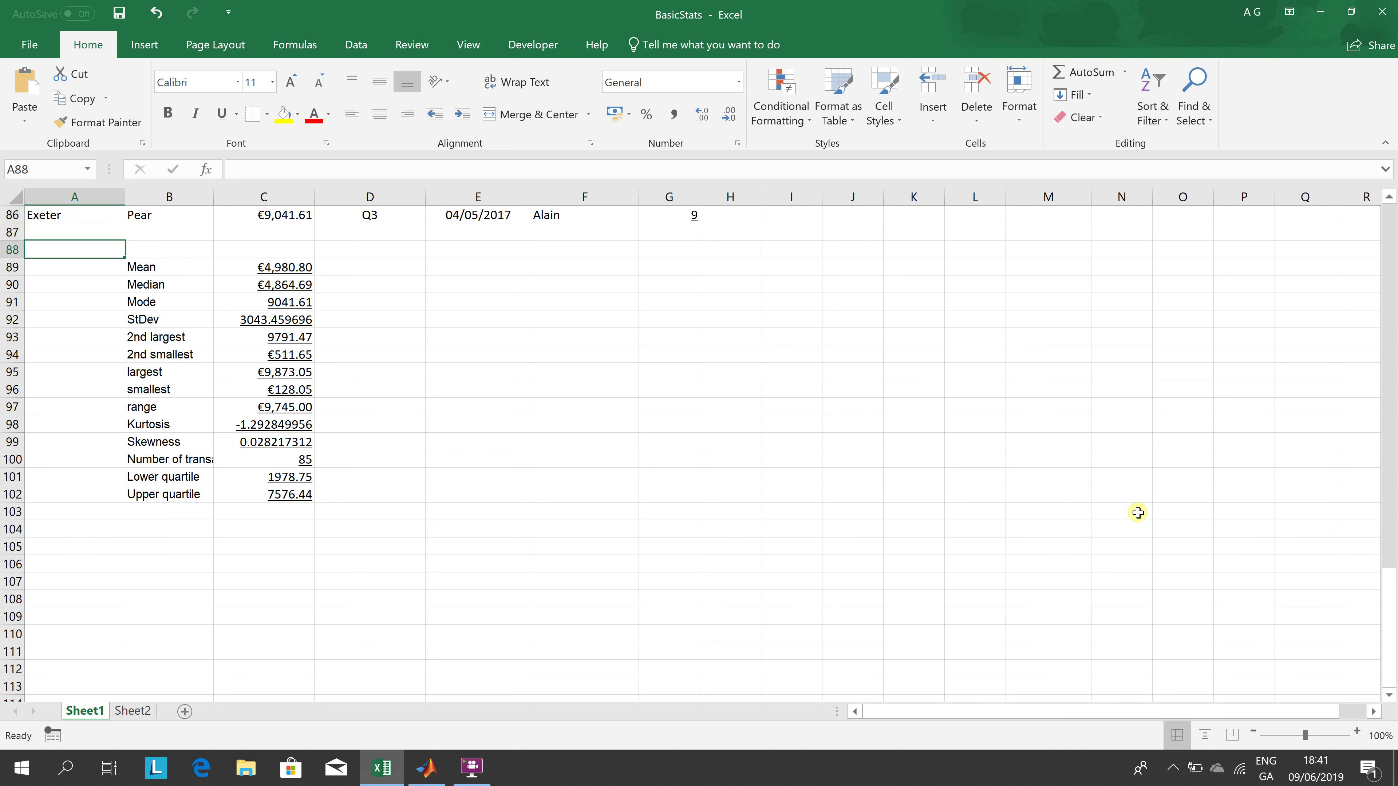
key(Down)
key(Down)
key(Down)
key(Down)
key(Down)
key(Down)
key(Right)
key(Right)
key(Up)
key(Up)
key(Up)
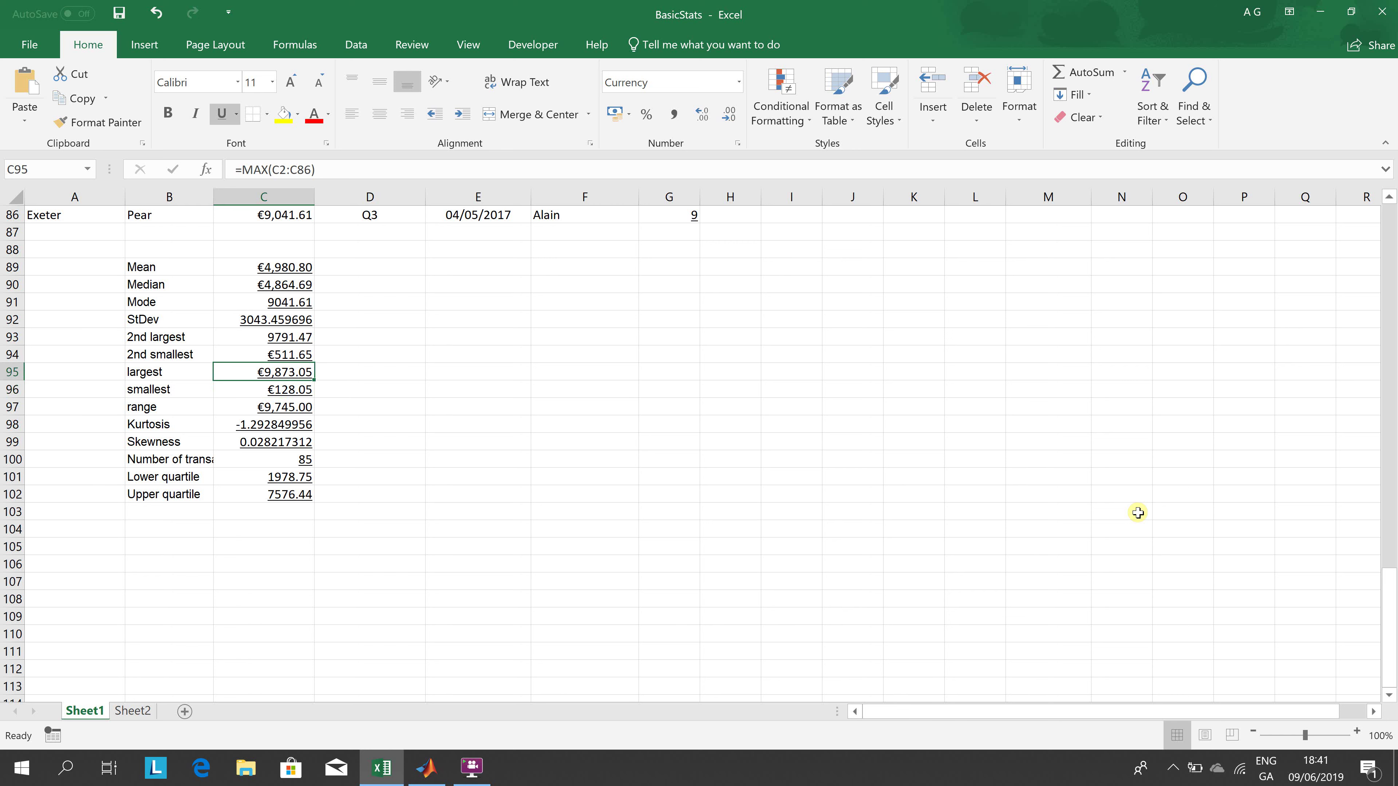
key(ctrl+Up)
key(ctrl+Up)
key(ctrl+Up)
key(Down)
key(Down)
key(Down)
key(Down)
key(Down)
key(Down)
key(Down)
key(Down)
key(Down)
key(Down)
key(Down)
key(Down)
key(Down)
key(Down)
key(Down)
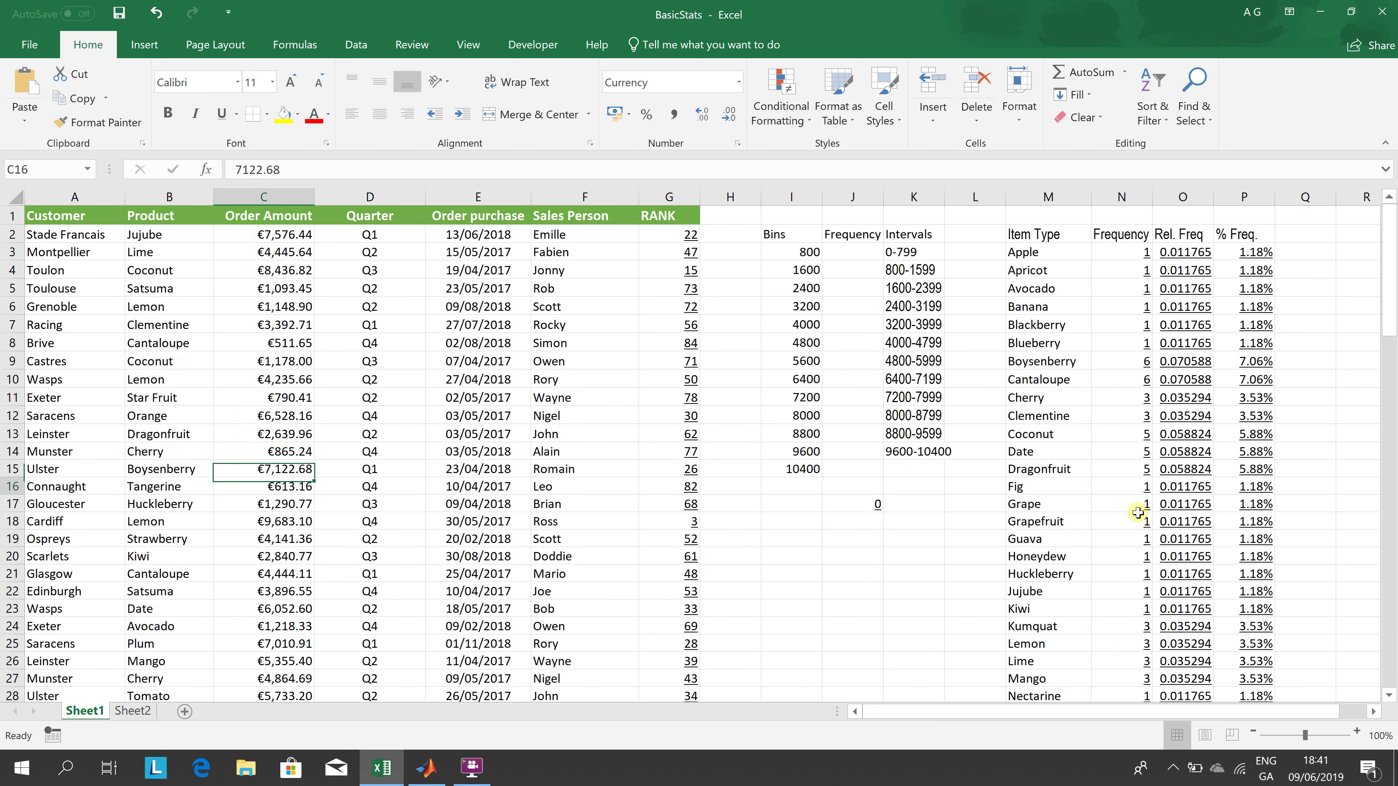
key(Down)
key(Up)
key(Up)
key(Right)
key(Right)
key(Right)
key(Right)
key(Right)
key(Right)
key(Right)
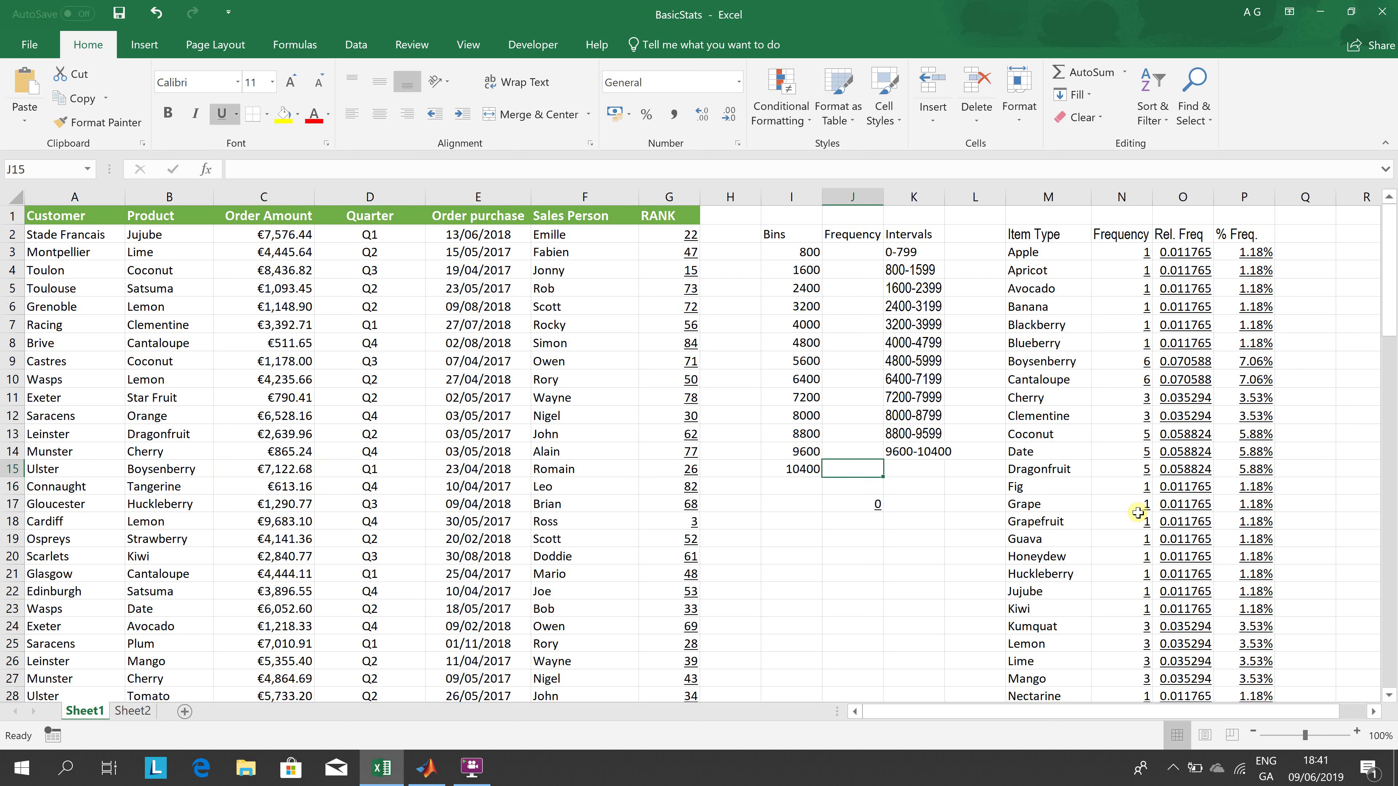
key(Left)
key(Up)
key(Up)
key(Up)
key(Up)
key(Up)
key(Up)
key(Up)
key(Up)
key(Up)
key(Up)
key(Up)
key(Up)
key(Down)
key(Down)
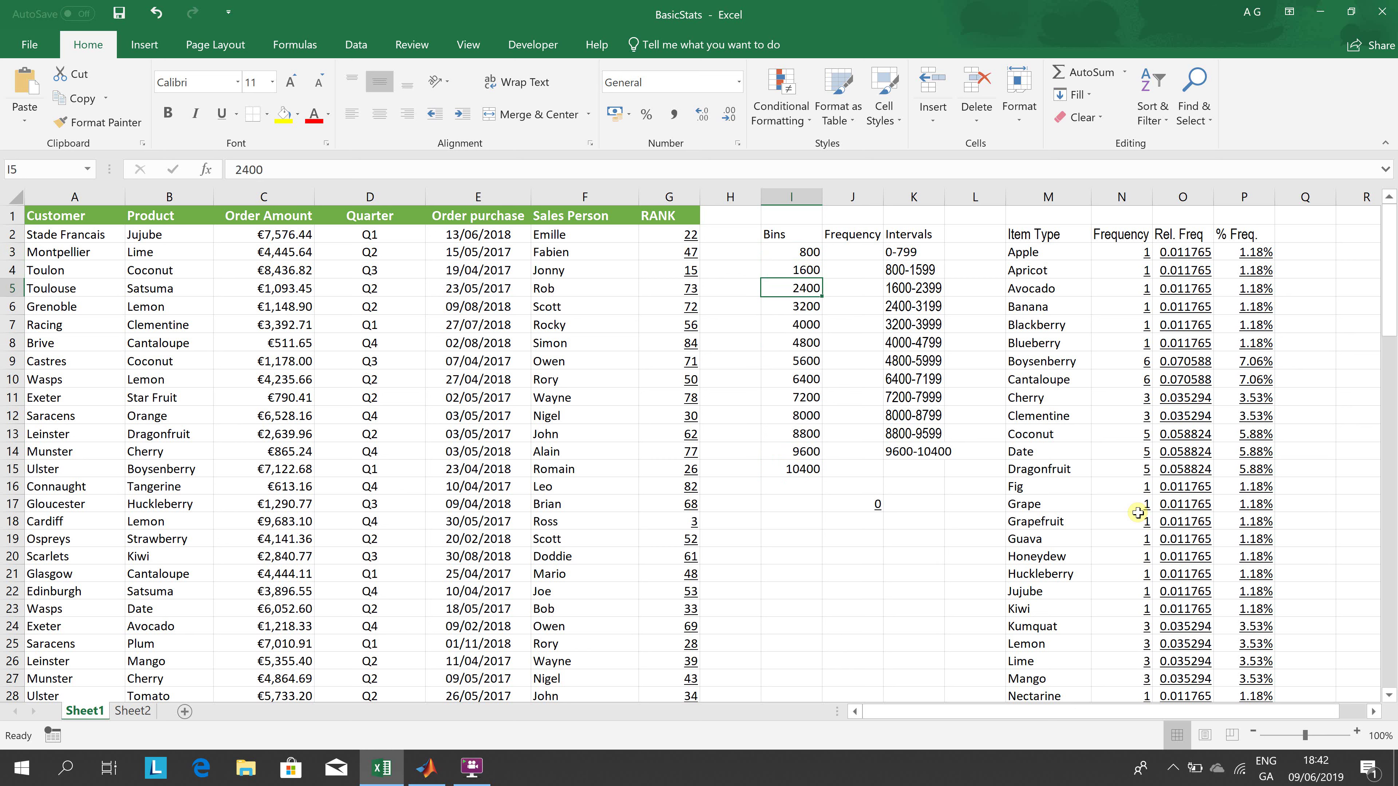
key(Down)
key(Down)
key(Down)
key(Down)
key(Down)
key(Down)
key(Down)
key(Down)
key(Down)
key(Down)
key(Down)
key(Down)
key(Down)
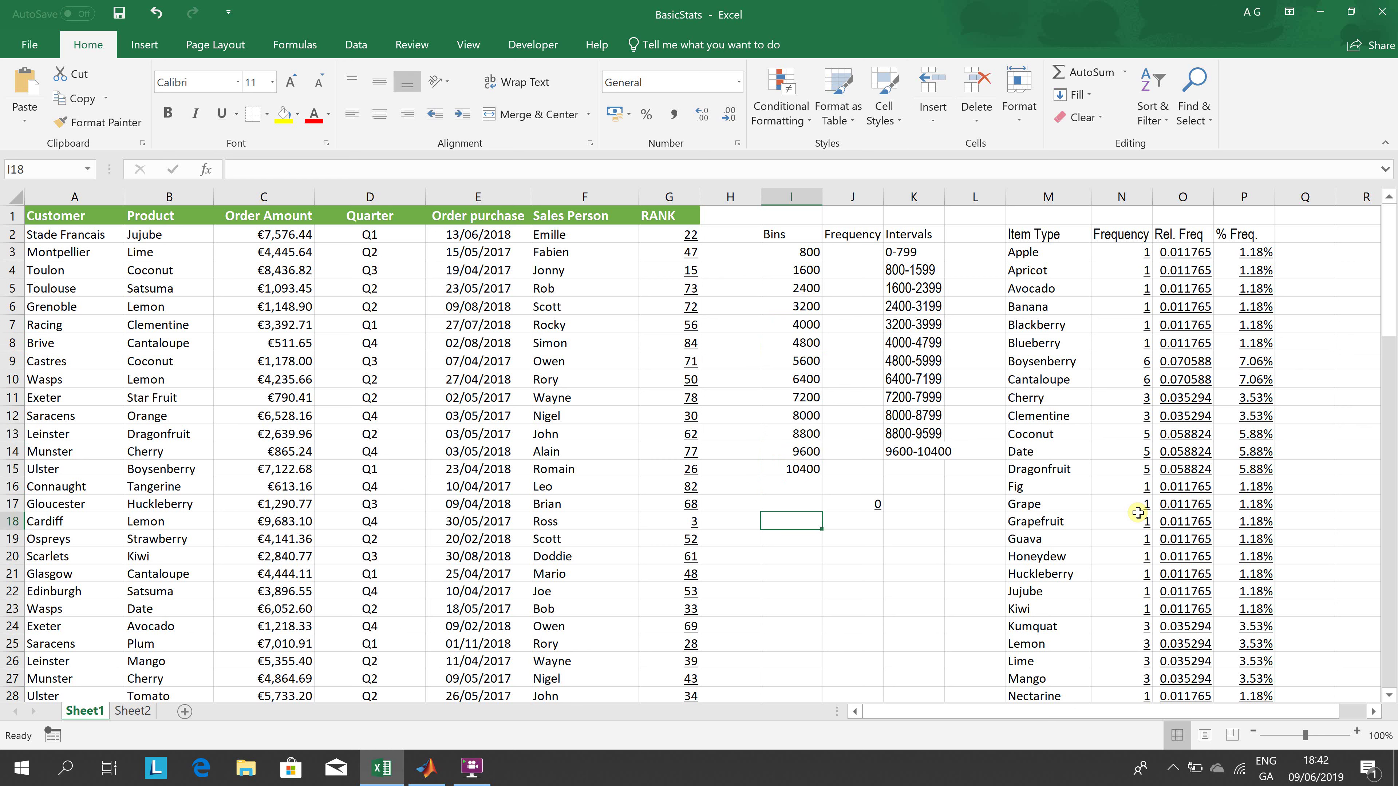
key(Up)
key(Up)
key(Up)
key(Right)
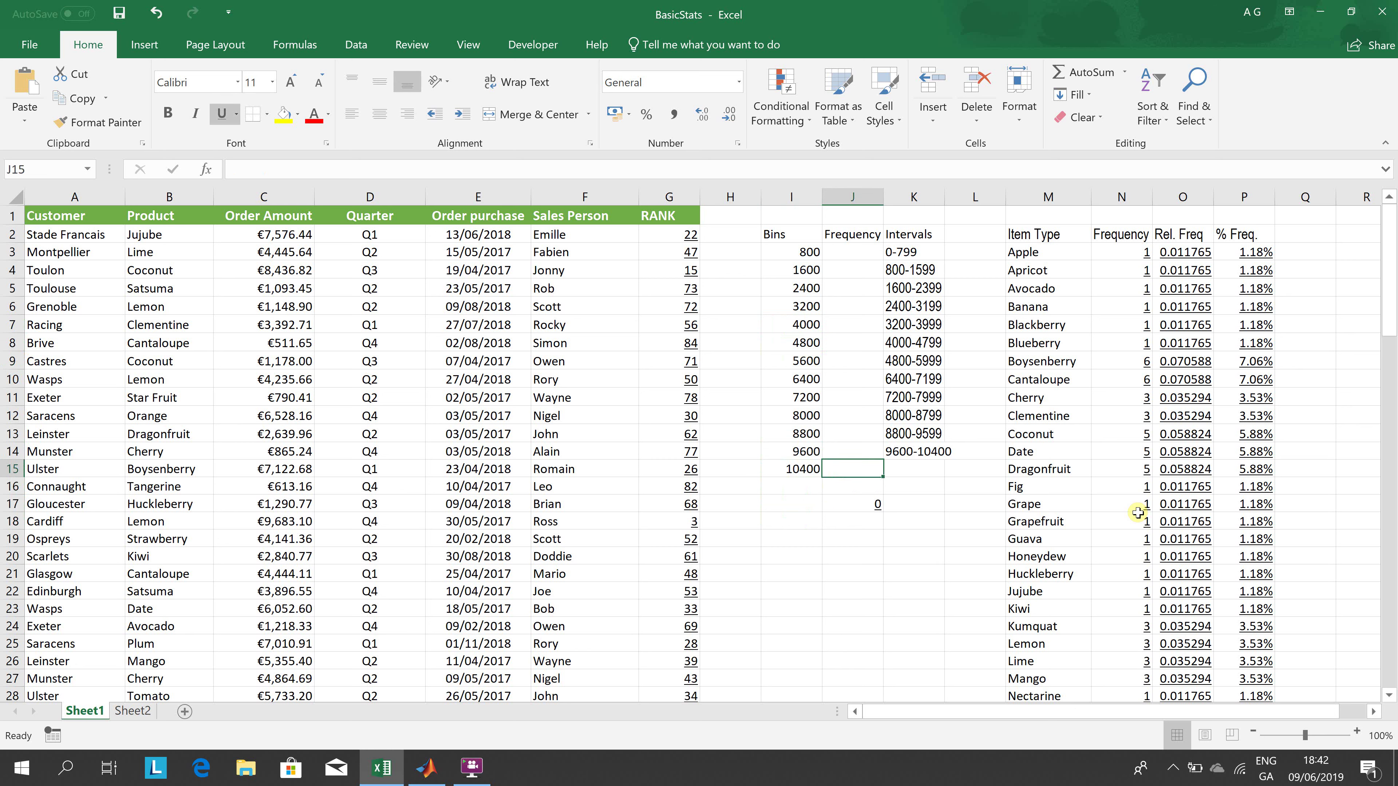
key(Up)
key(Up)
key(Up)
key(Up)
key(Up)
key(Up)
key(Up)
key(Up)
key(Up)
key(Up)
key(Up)
key(Up)
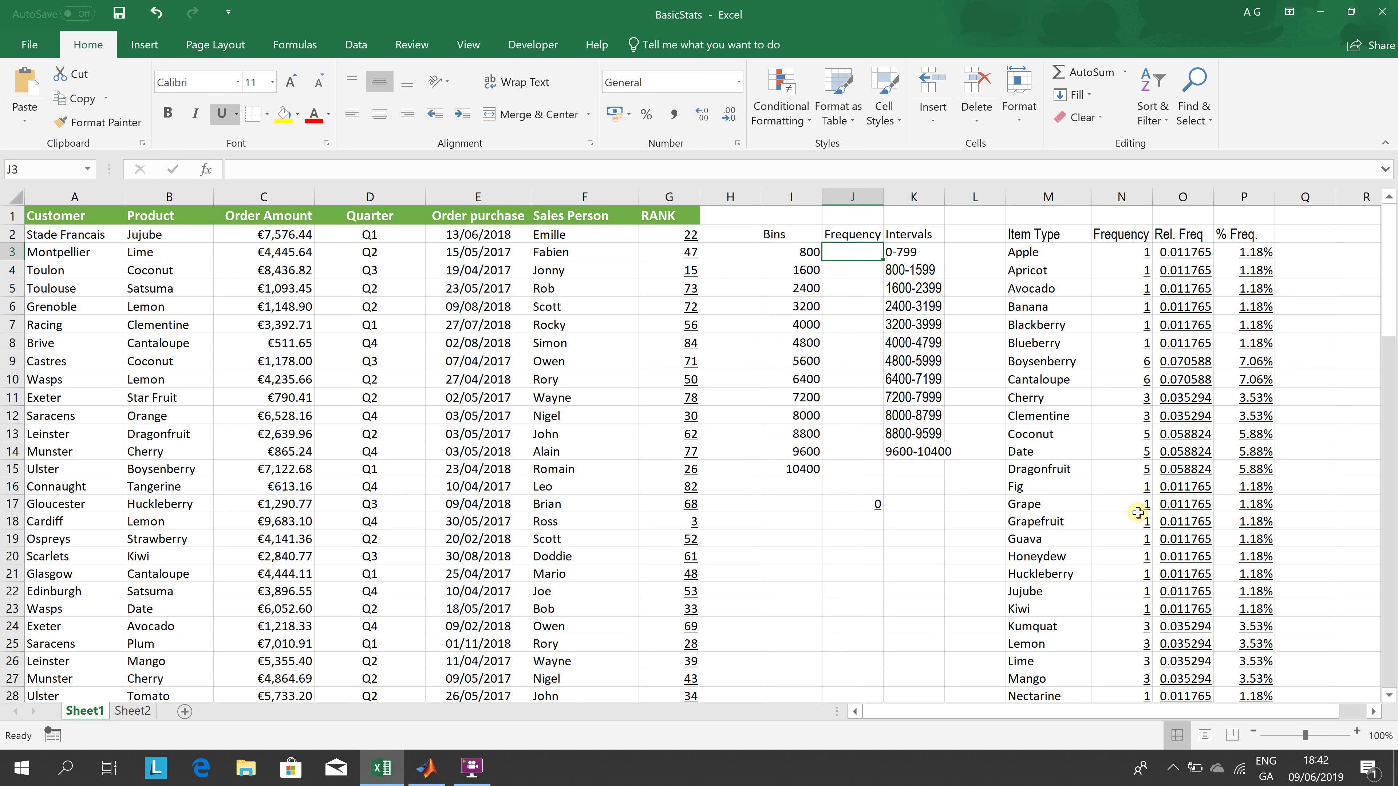
Step: Select J3:J15 and type =frequency(c2:c86,i3:i15) into J3
key(shift+Down)
key(shift+Down)
key(shift+Down)
key(shift+Down)
key(shift+Down)
key(shift+Down)
key(shift+Down)
key(shift+Down)
key(shift+Down)
key(shift+Down)
key(shift+Down)
key(shift+Down)
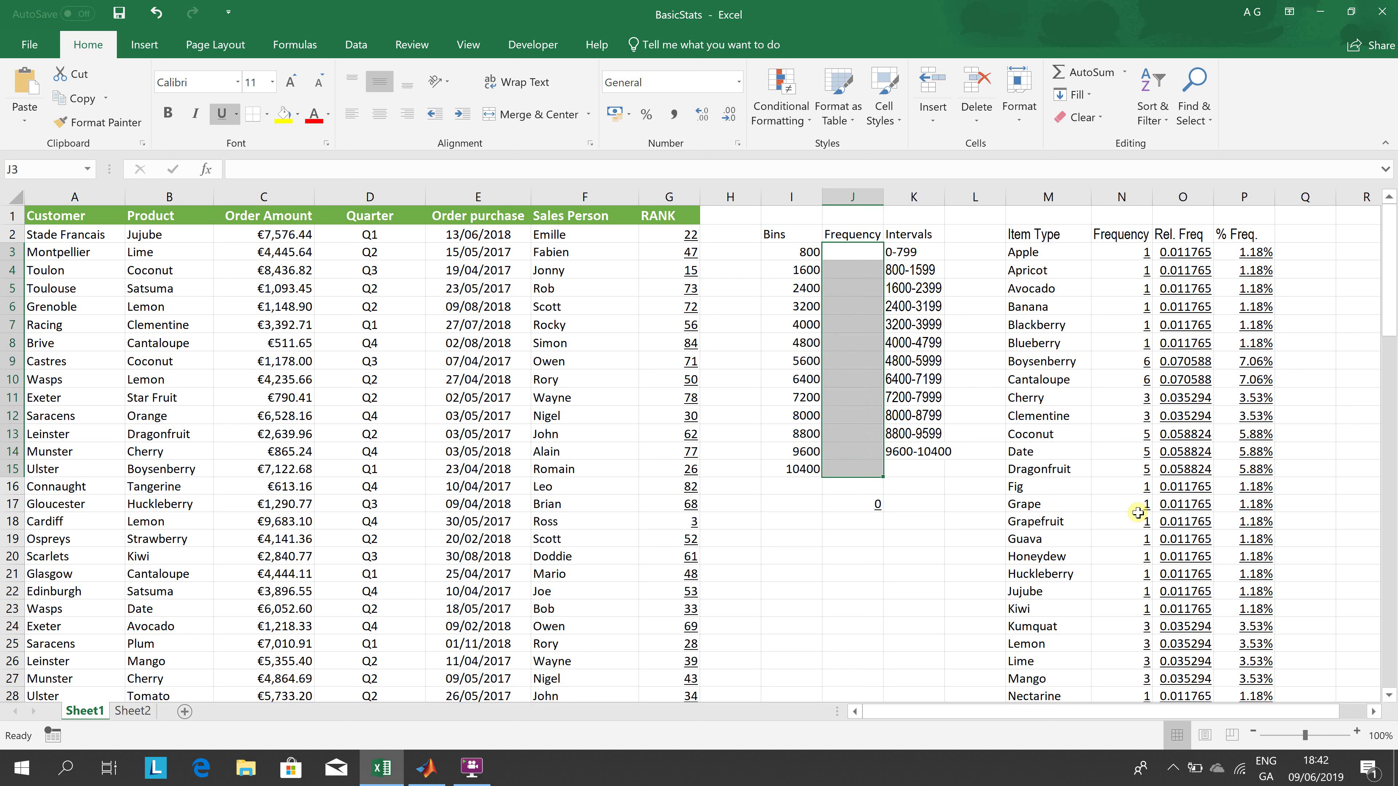
text(=)
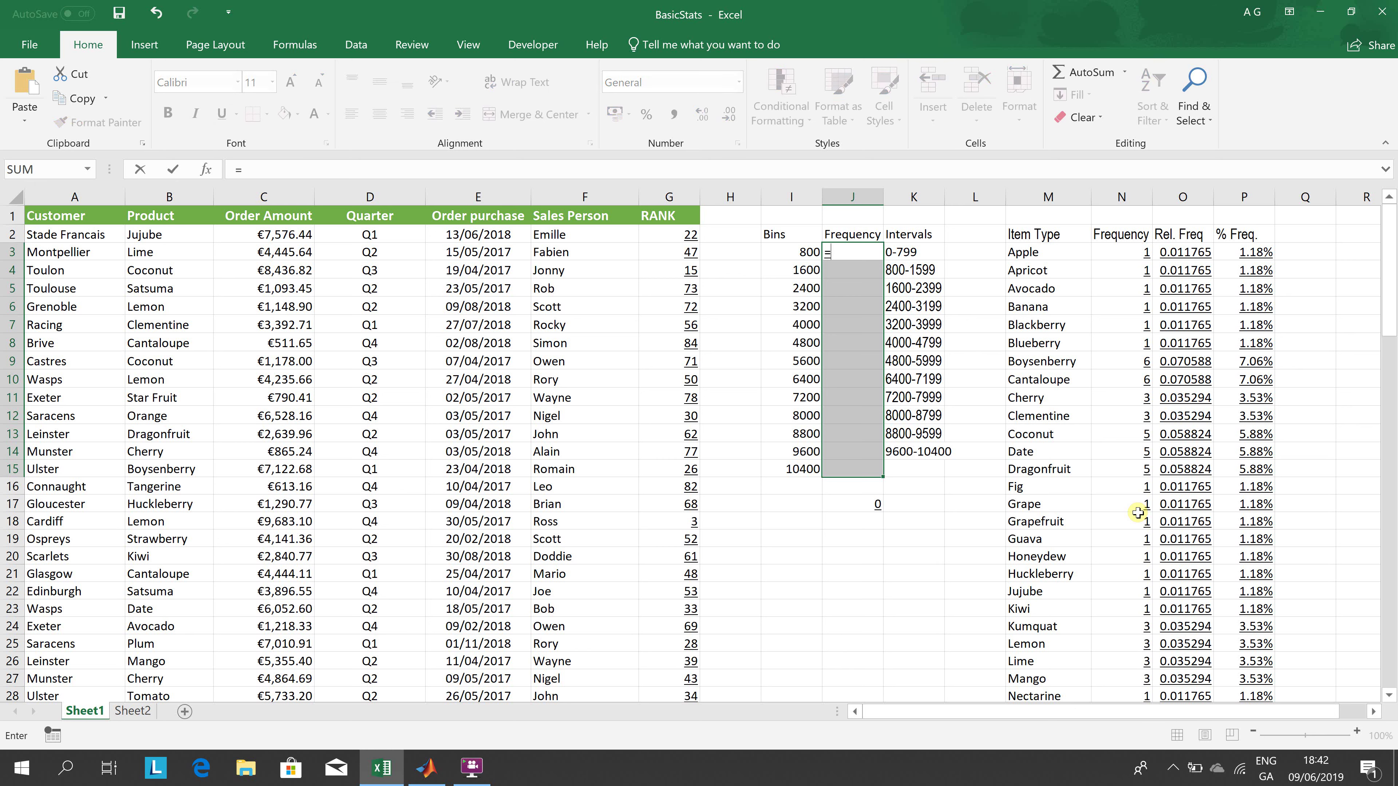
text(fre)
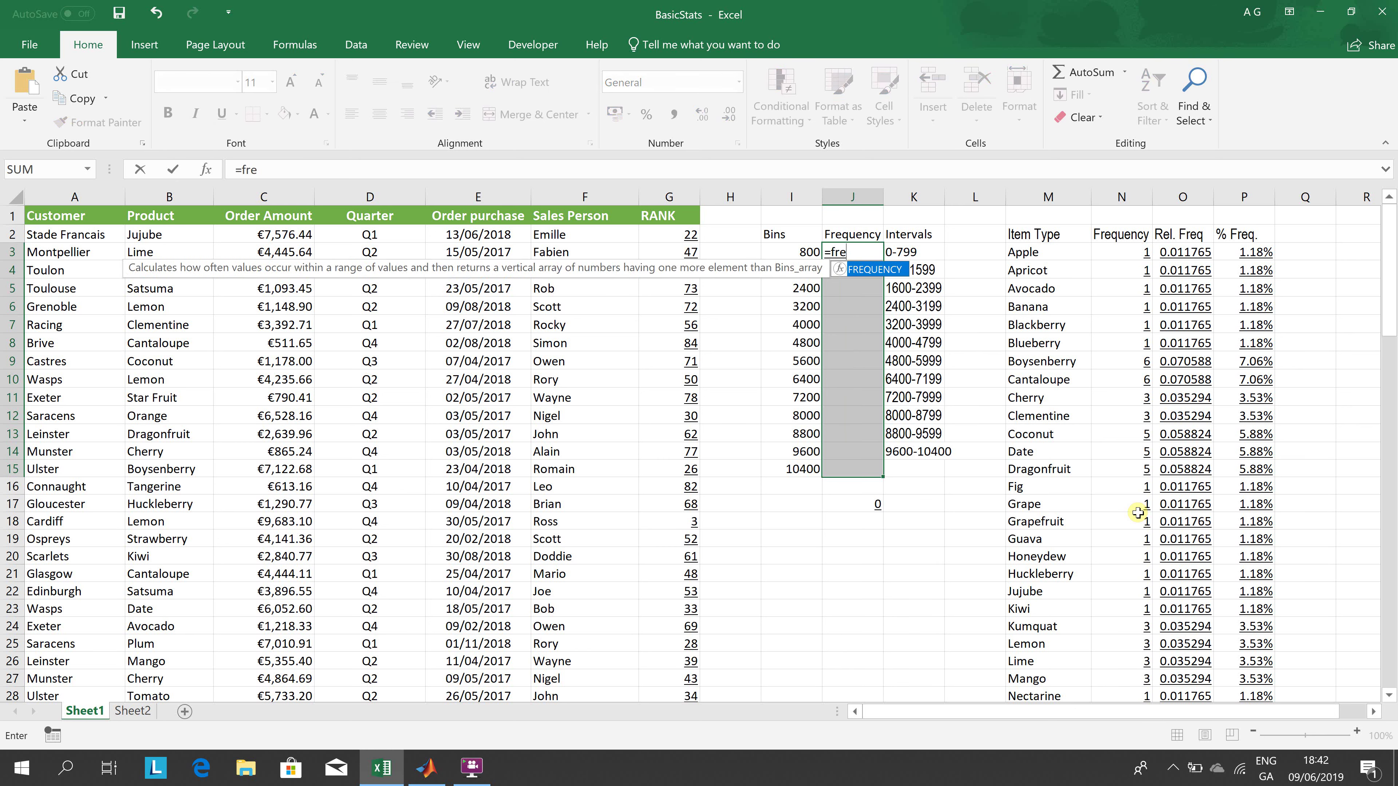
text(quency()
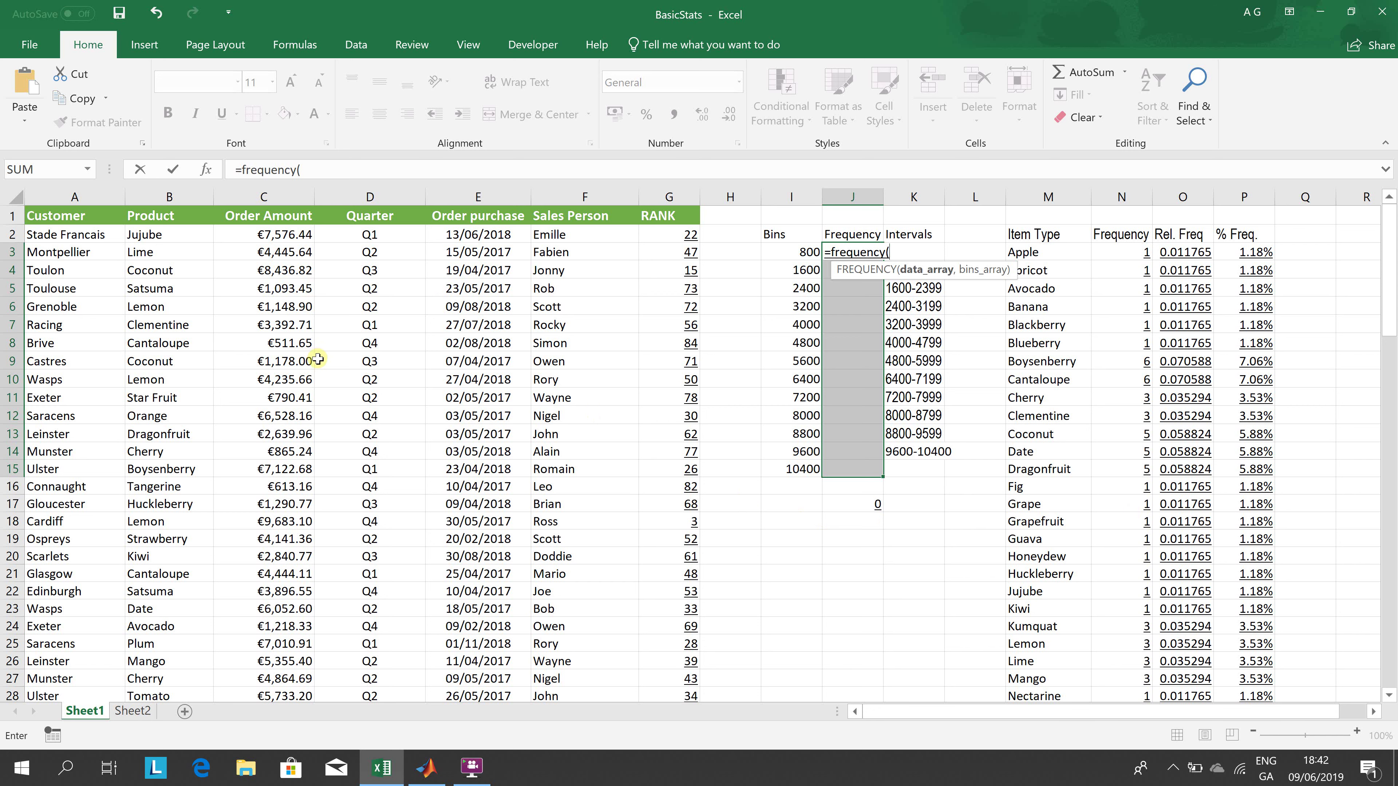
text(c2)
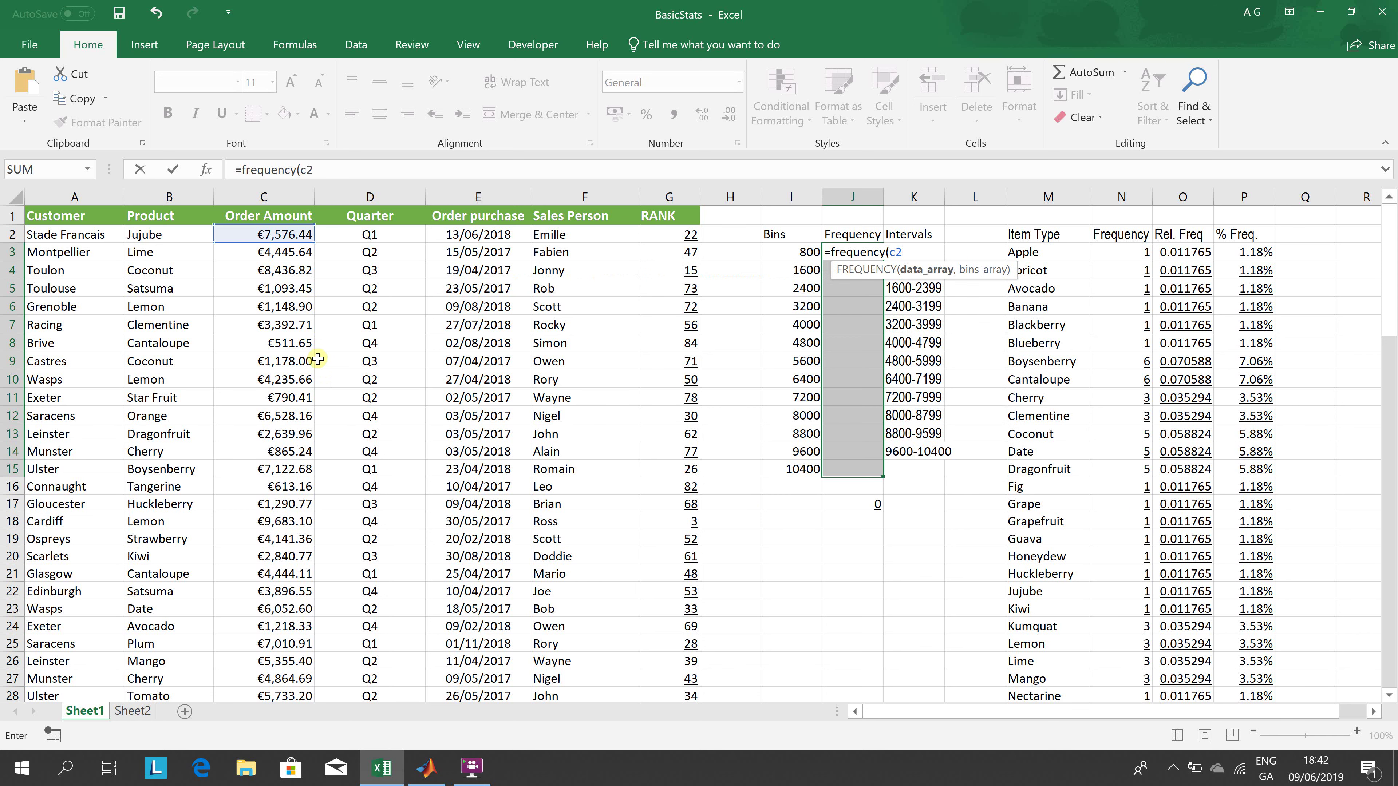
text(:c8)
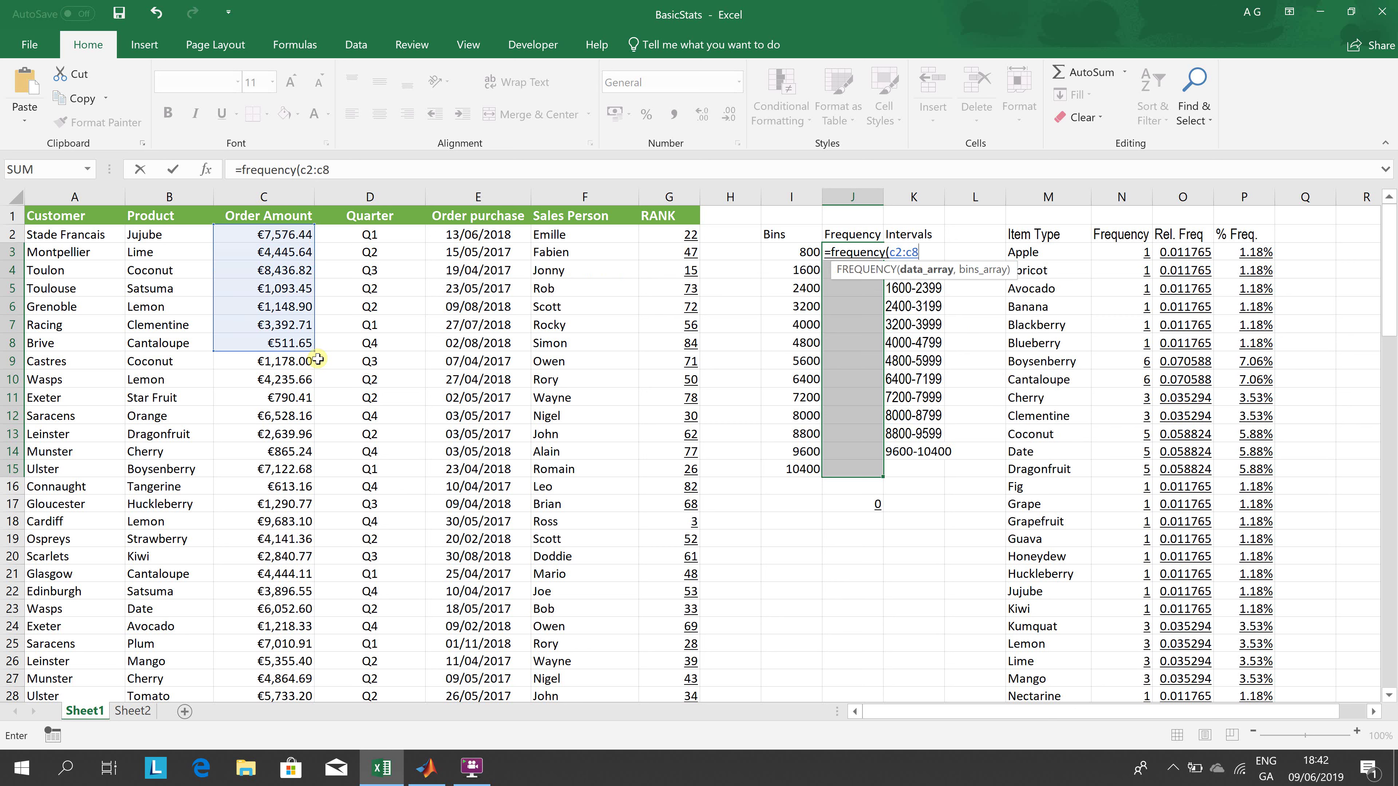
text(6)
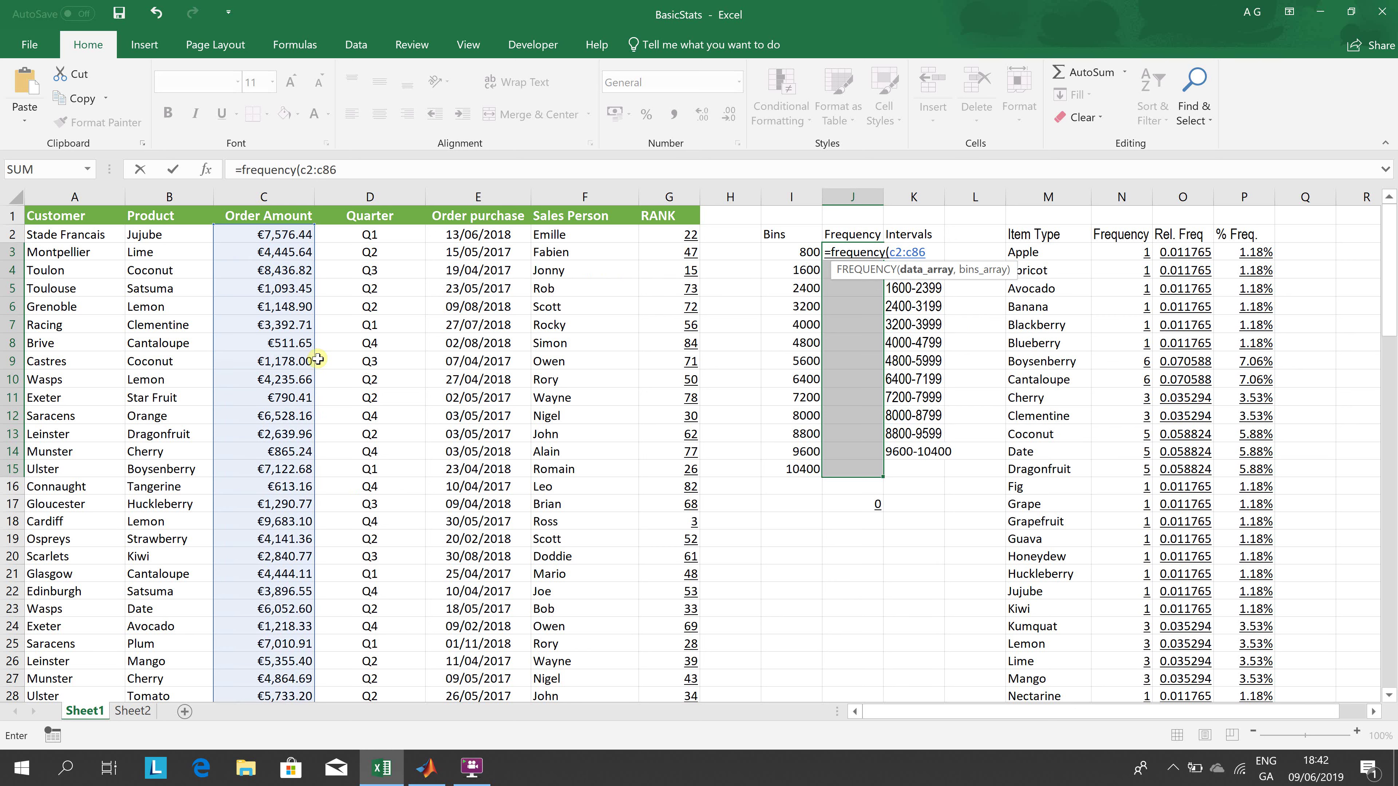
text(,)
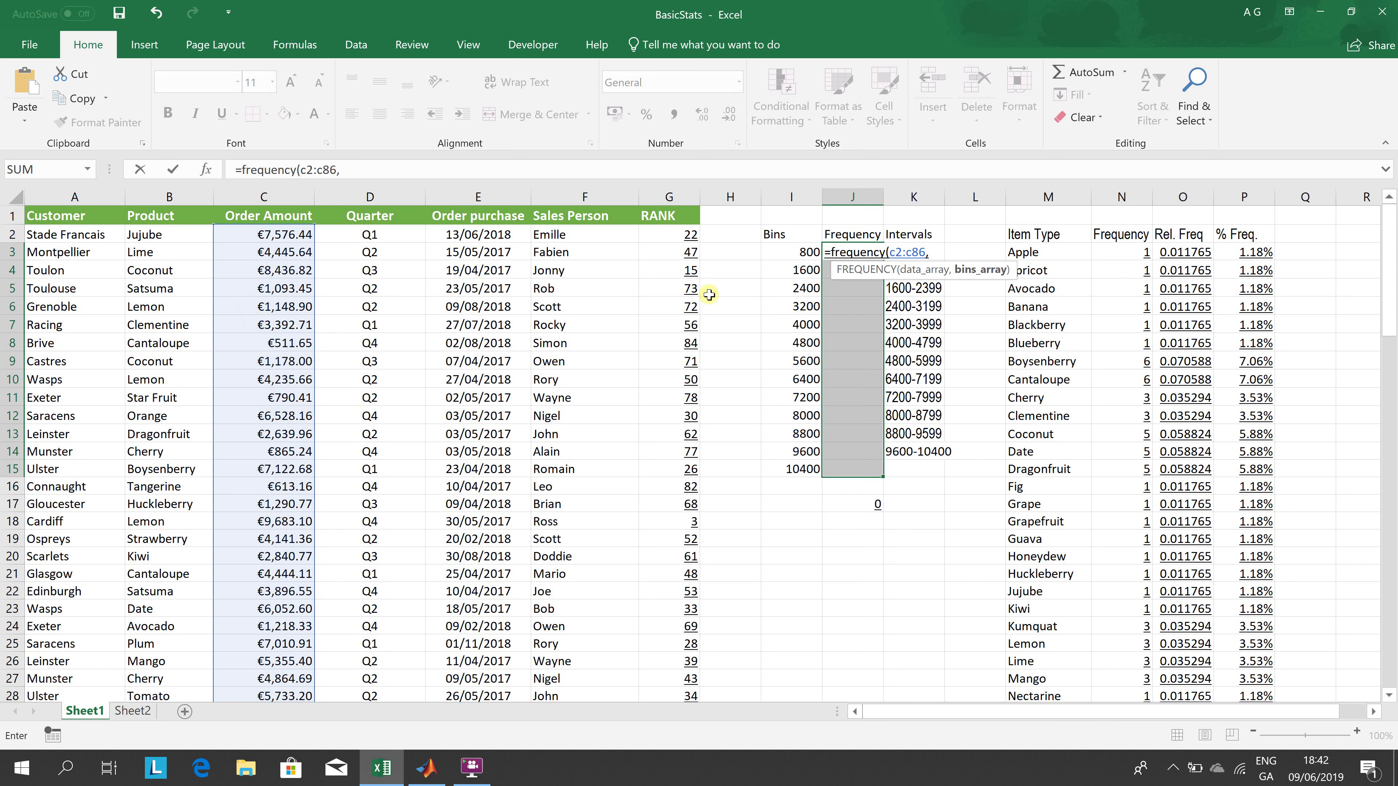
text(i)
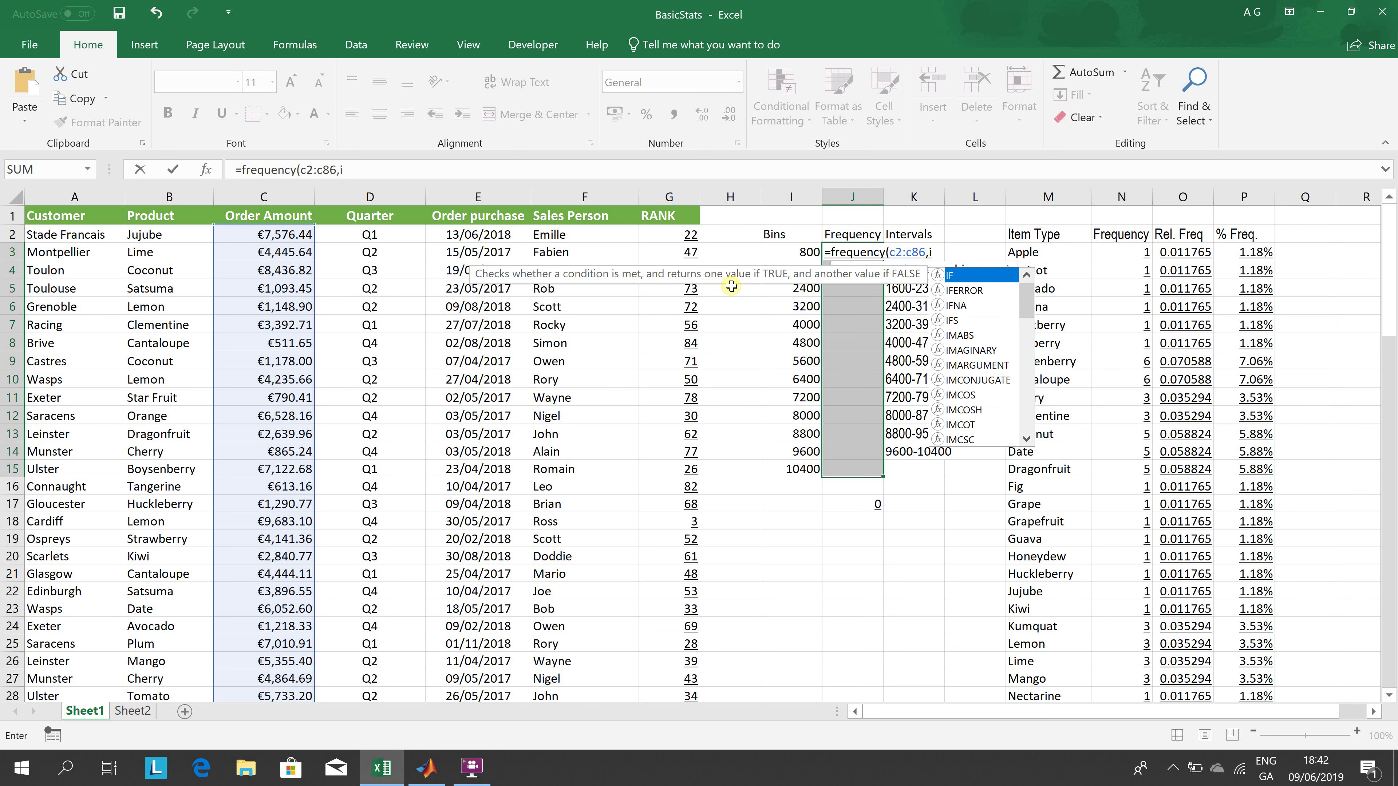
text(3)
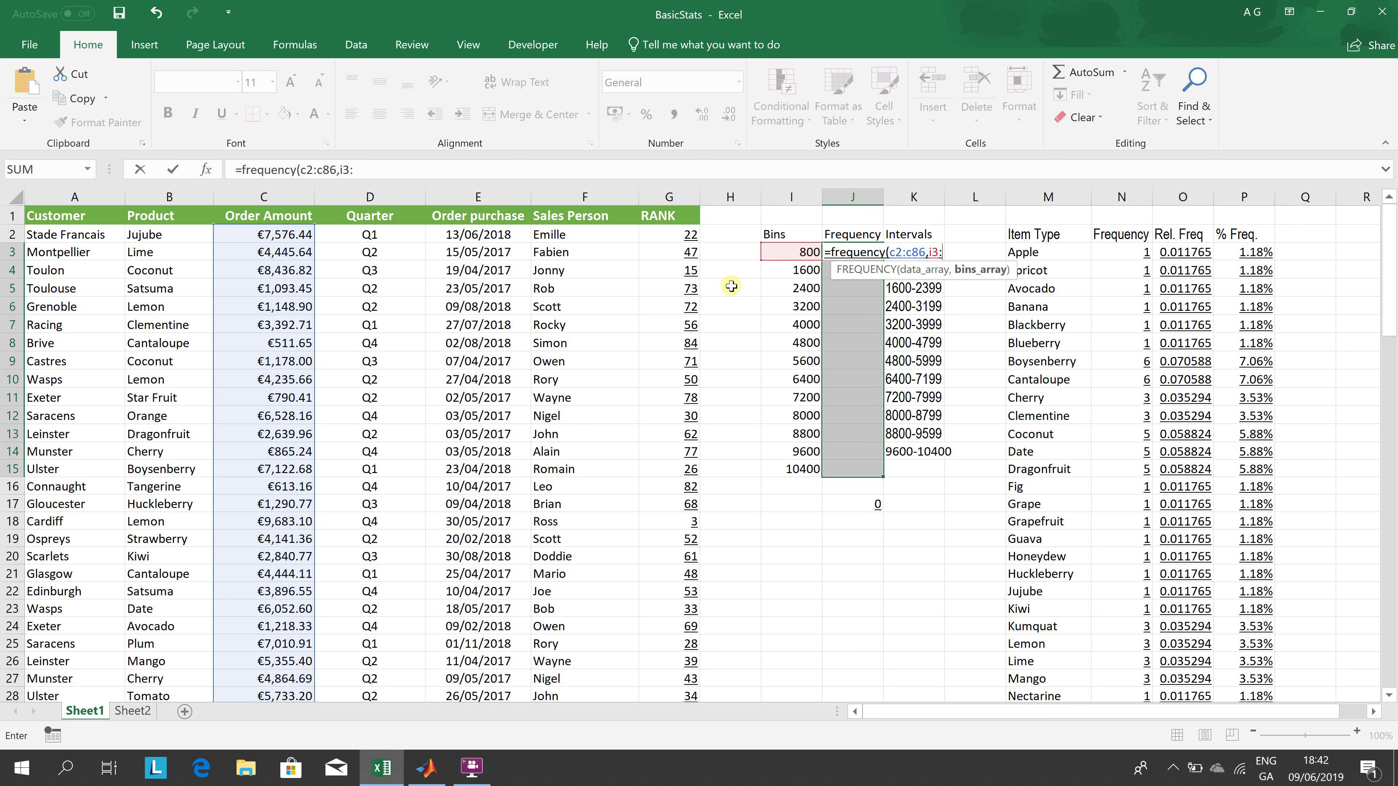
text(:i)
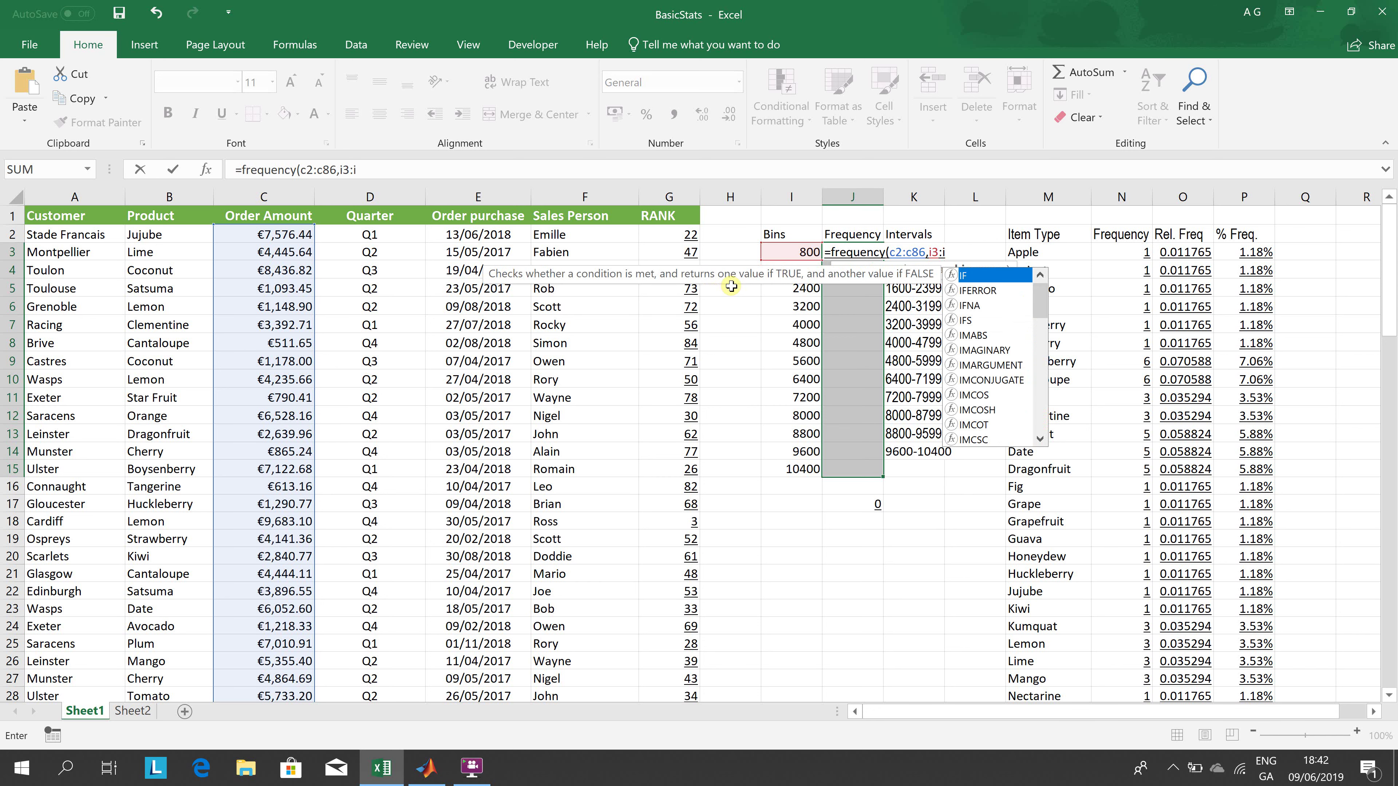
text(15)
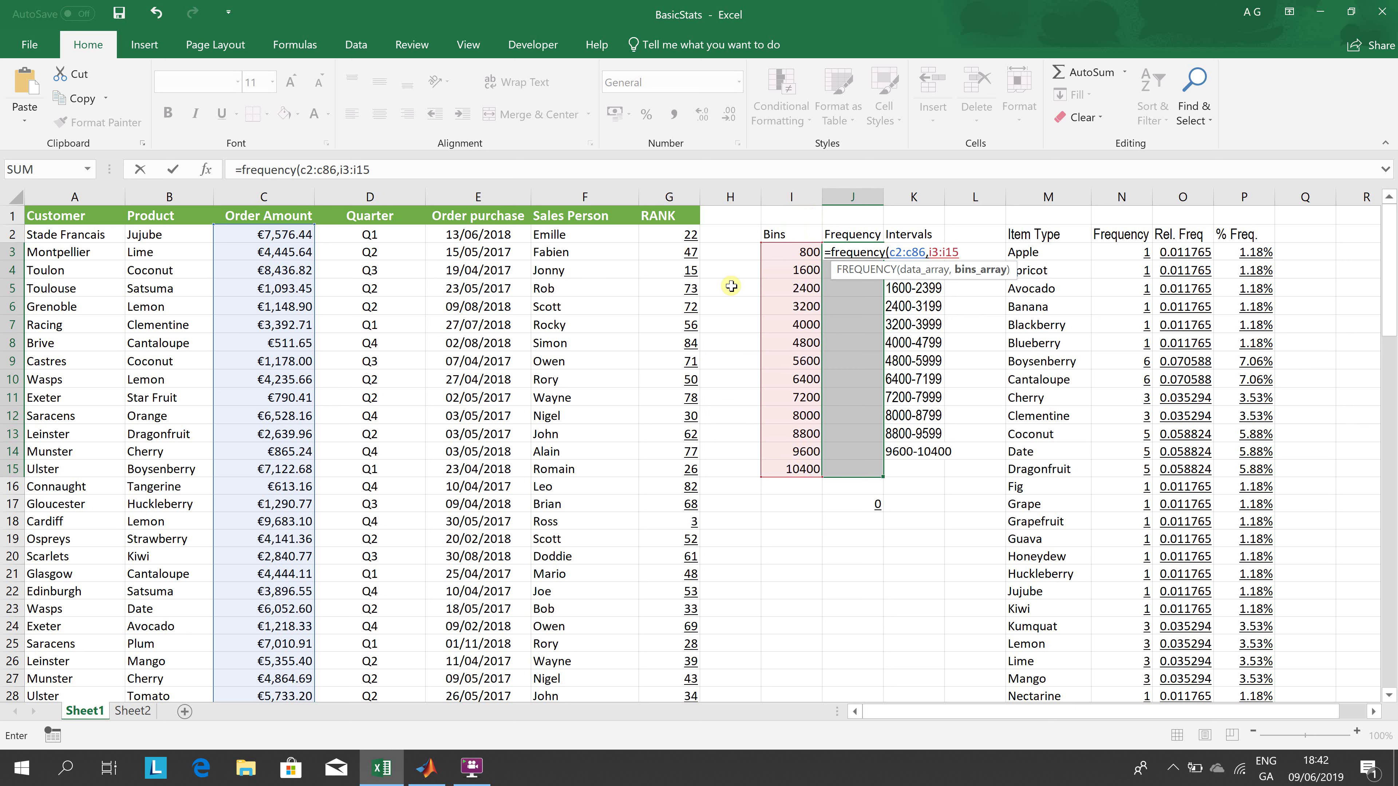
text())
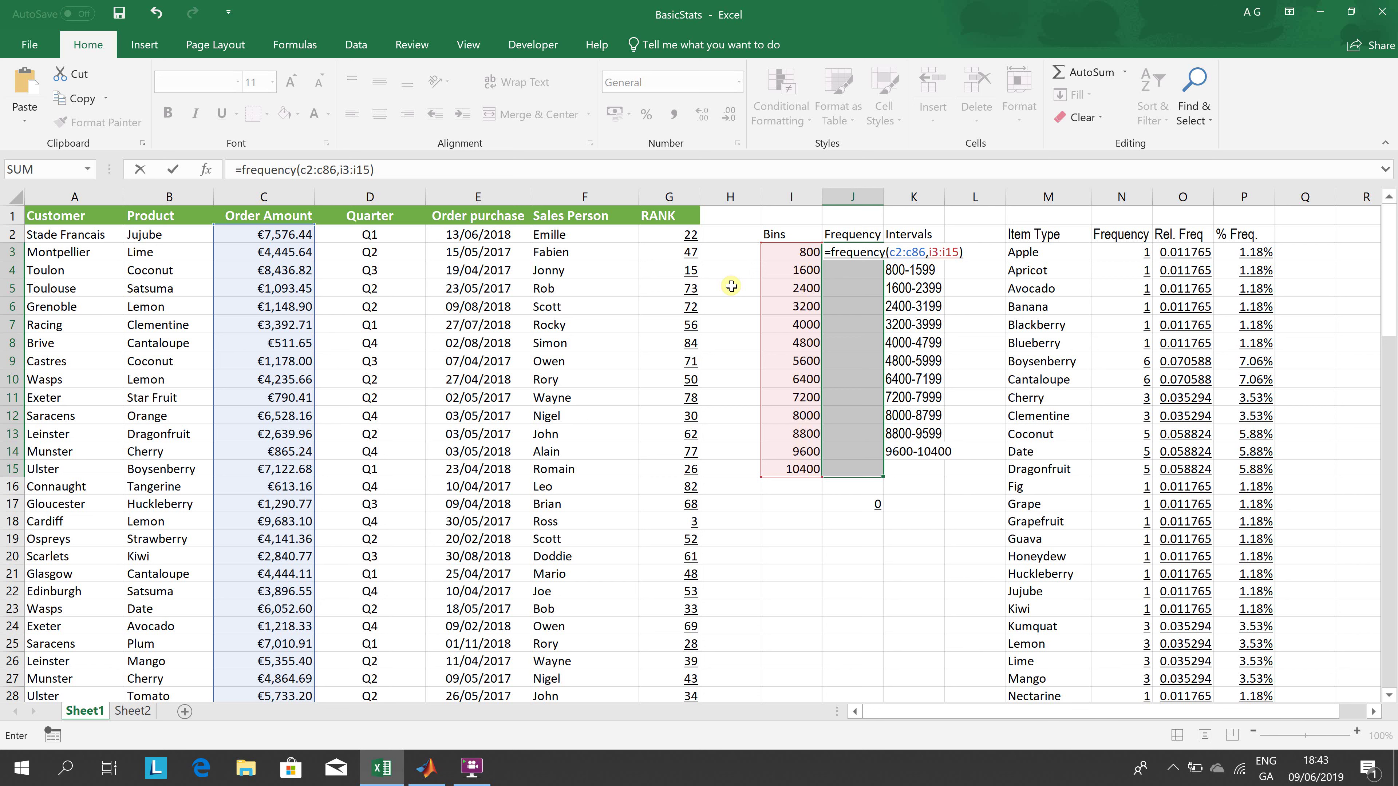
Step: Commit {=FREQUENCY(C2:C86,I3:I15)} as an array formula across J3:J15 and verify it in J8
key(ctrl+shift+Return)
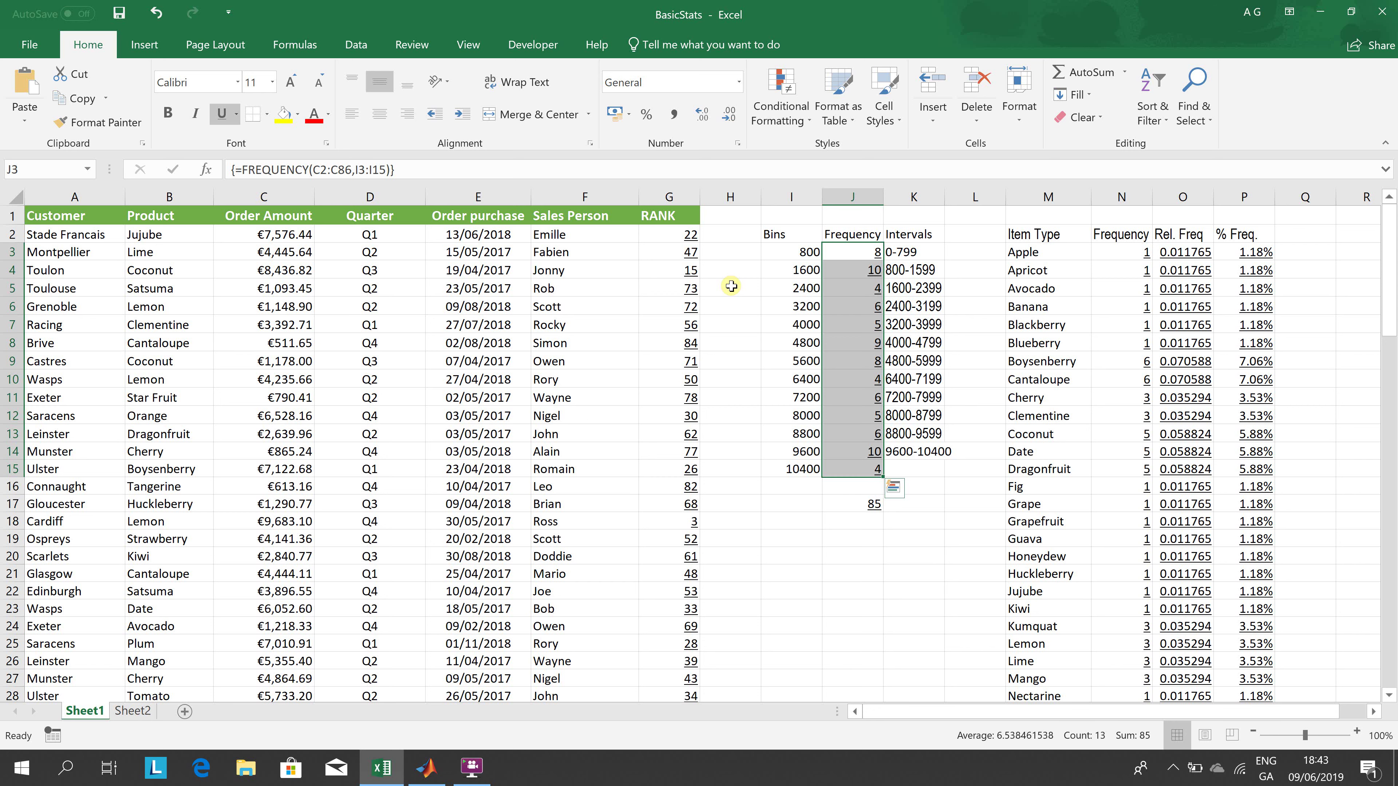
click(418, 170)
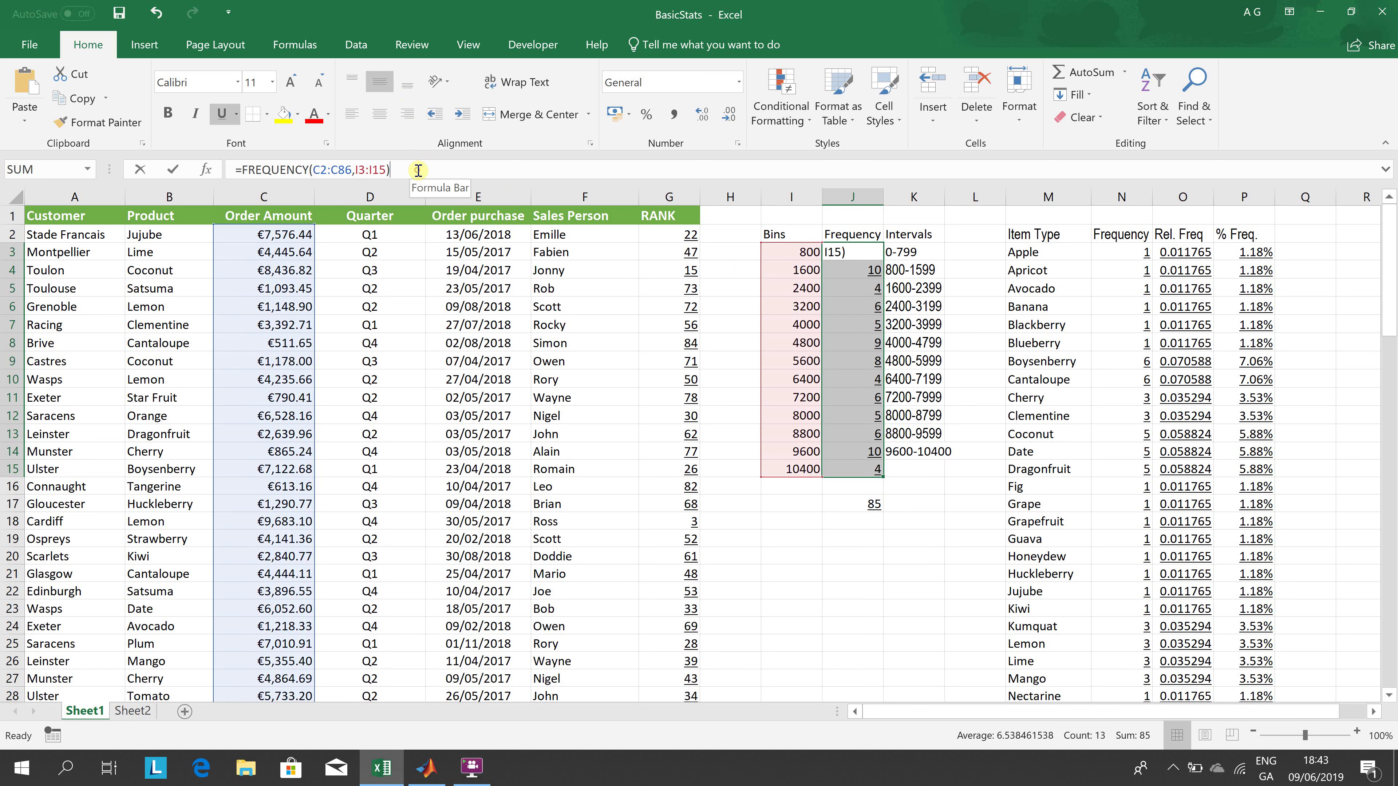
key(ctrl+shift+Return)
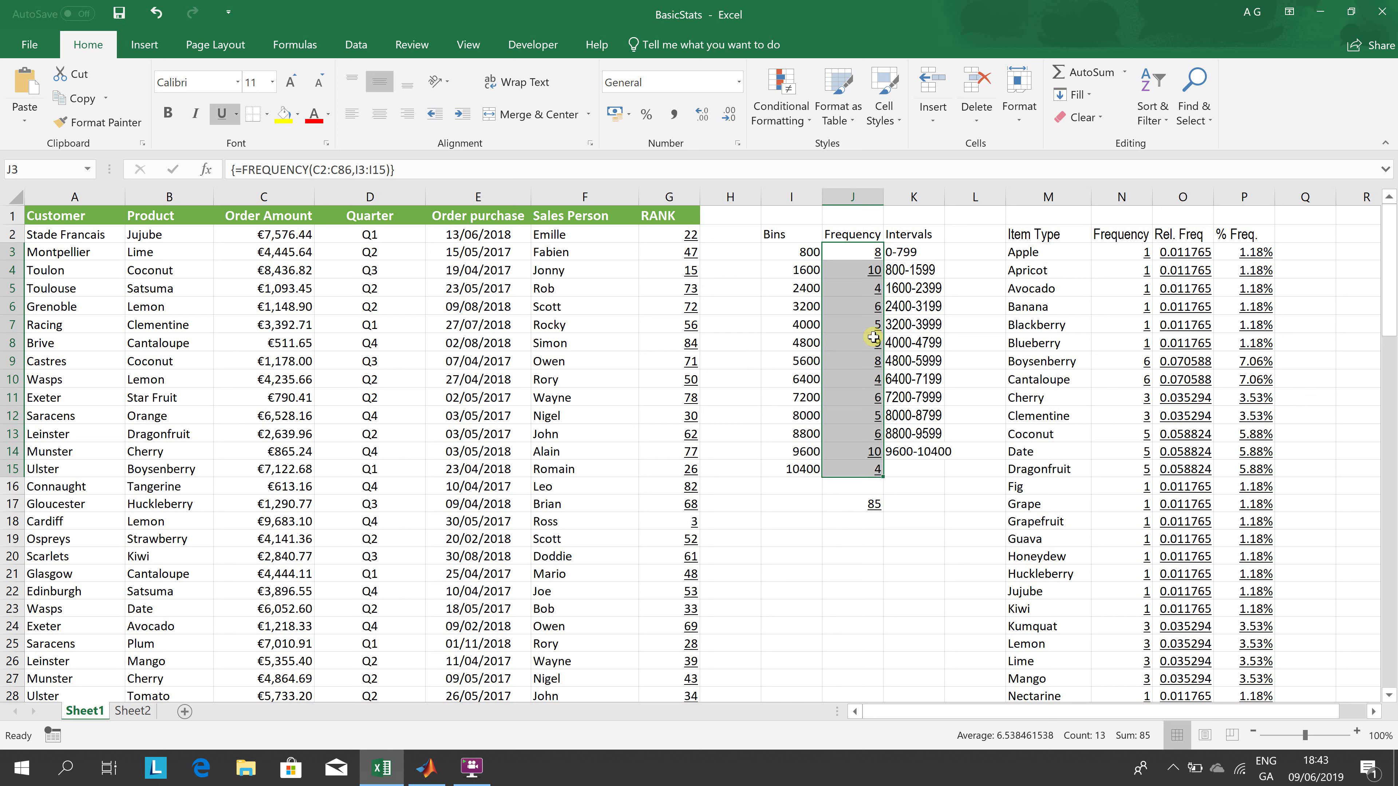
double_click(873, 337)
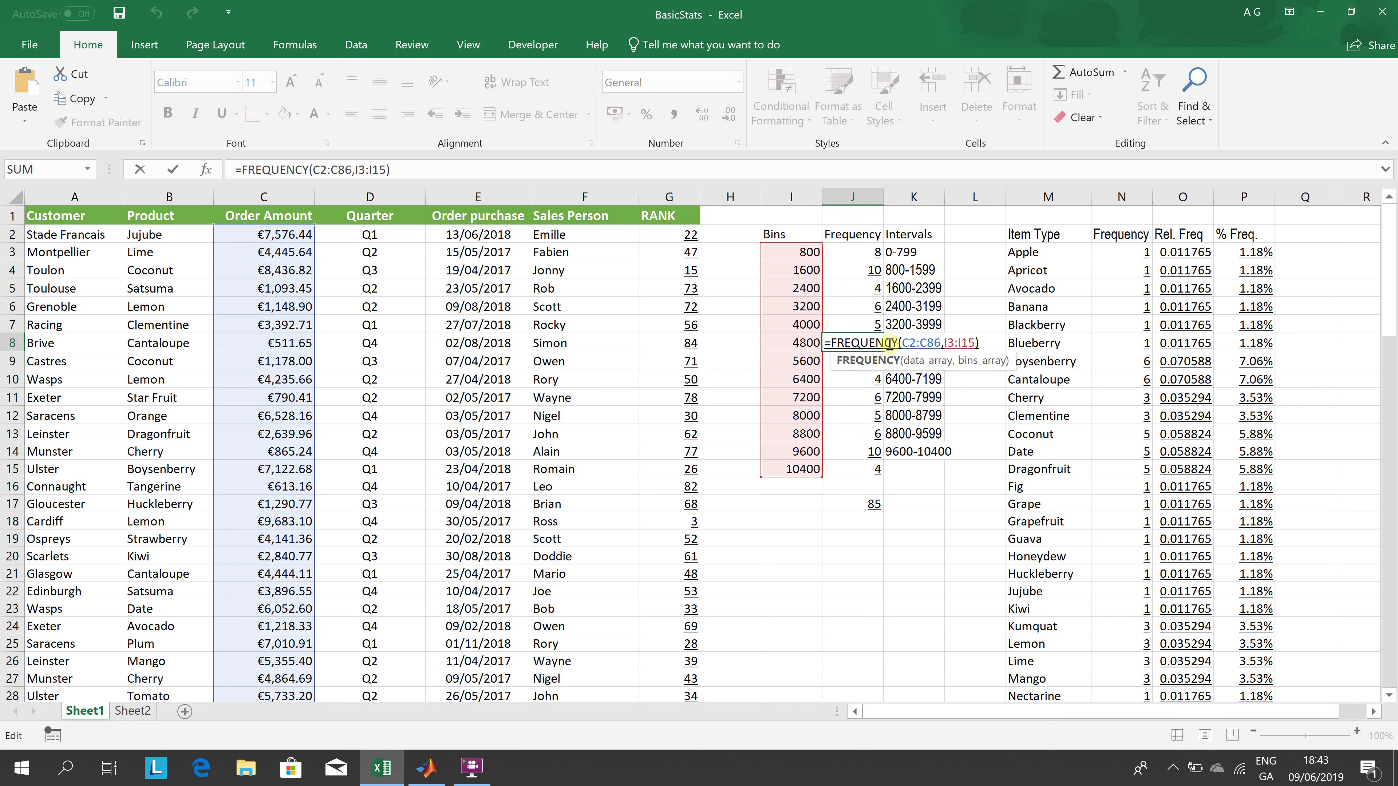
key(ctrl+shift+Return)
key(Down)
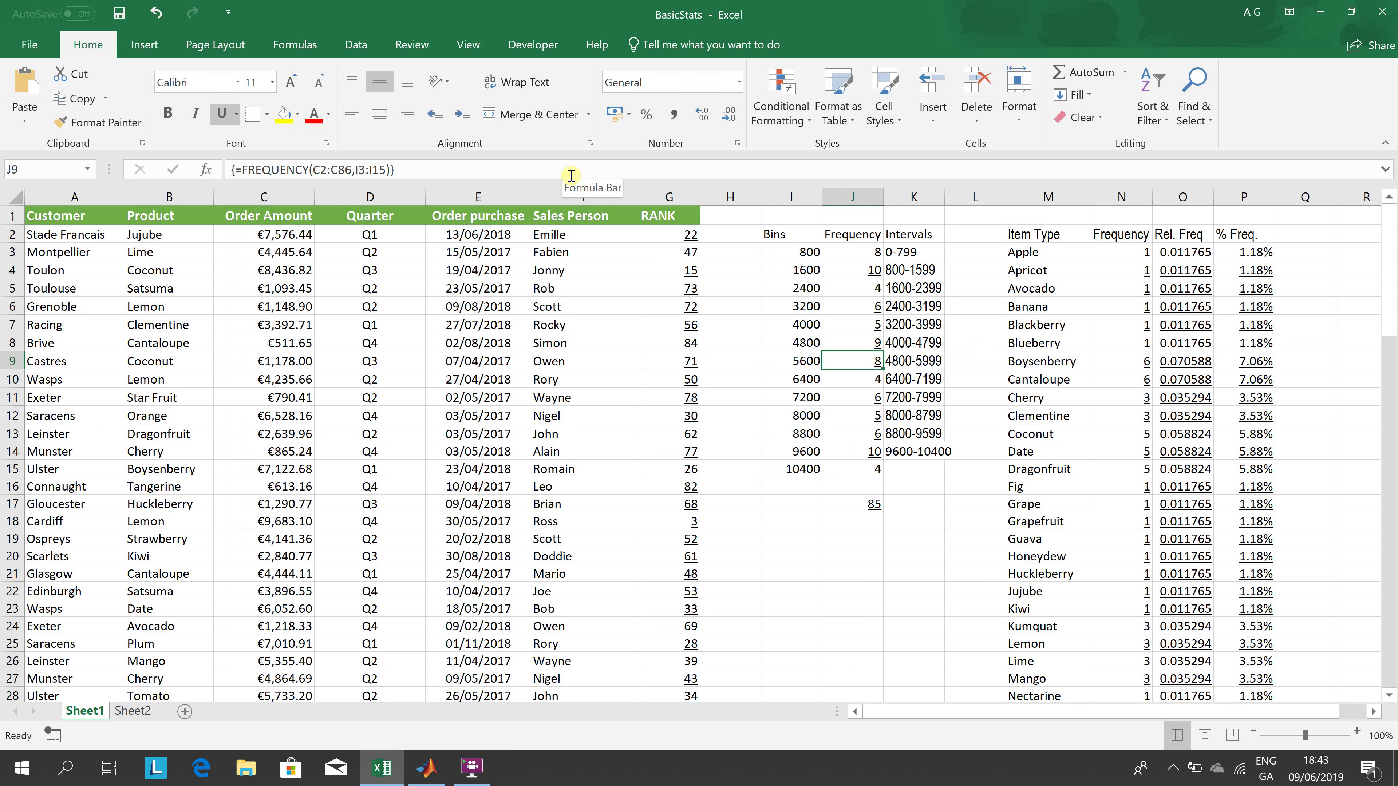
key(Down)
key(Down)
key(Down)
key(Down)
key(Down)
key(Down)
key(Down)
key(Down)
key(Down)
key(Down)
key(Down)
key(Down)
key(Down)
key(Down)
key(Down)
key(Down)
key(Down)
key(Down)
key(Down)
key(Down)
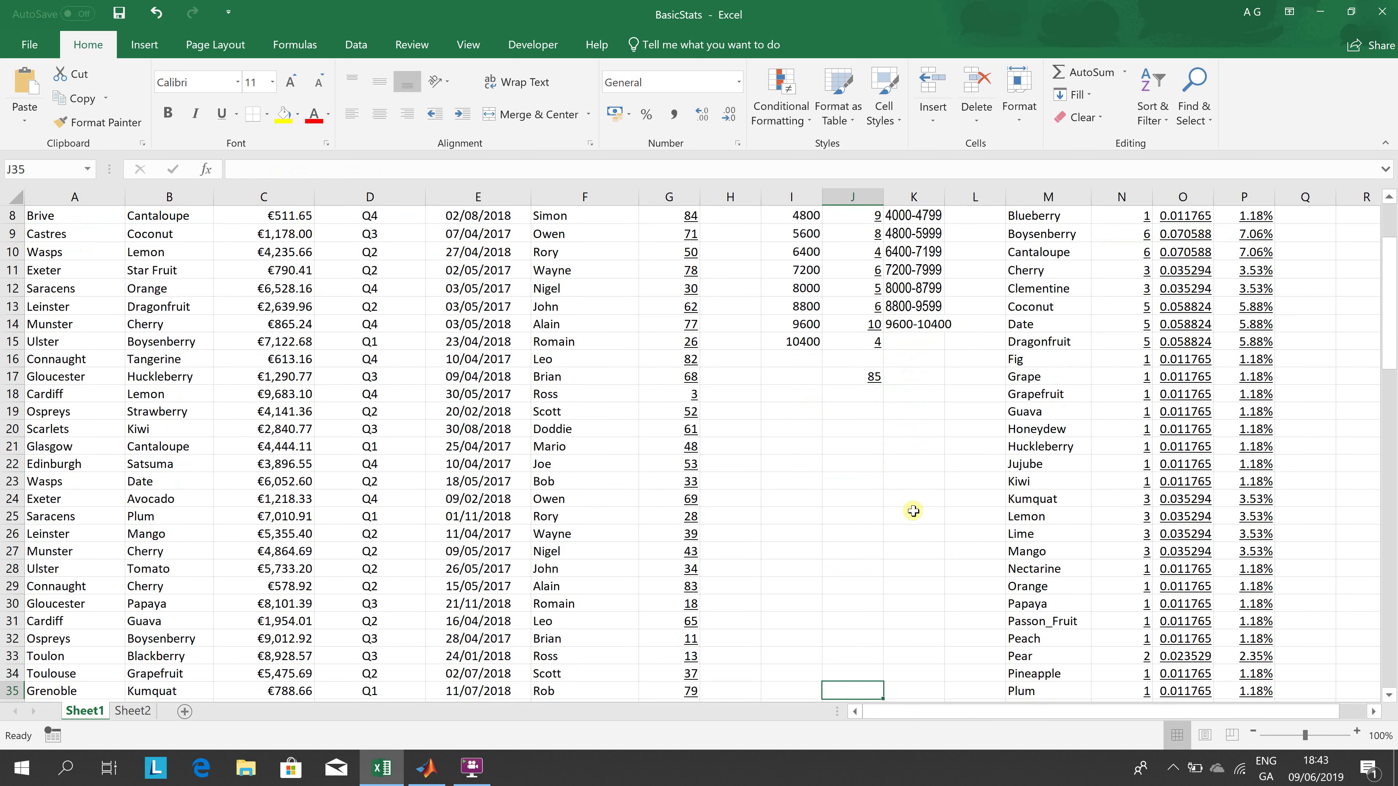
Step: Review the existing Order Amounts bin chart further down, then select the counts J3:J15
key(Down)
key(Down)
key(Down)
key(Down)
key(Down)
key(Down)
key(Down)
key(Down)
key(Down)
key(Down)
key(Down)
key(Down)
key(Down)
key(Down)
key(Down)
key(Down)
key(Down)
key(Down)
key(Down)
key(Down)
key(Down)
key(Down)
key(Down)
key(Down)
key(Down)
key(Down)
key(Down)
key(Down)
key(Down)
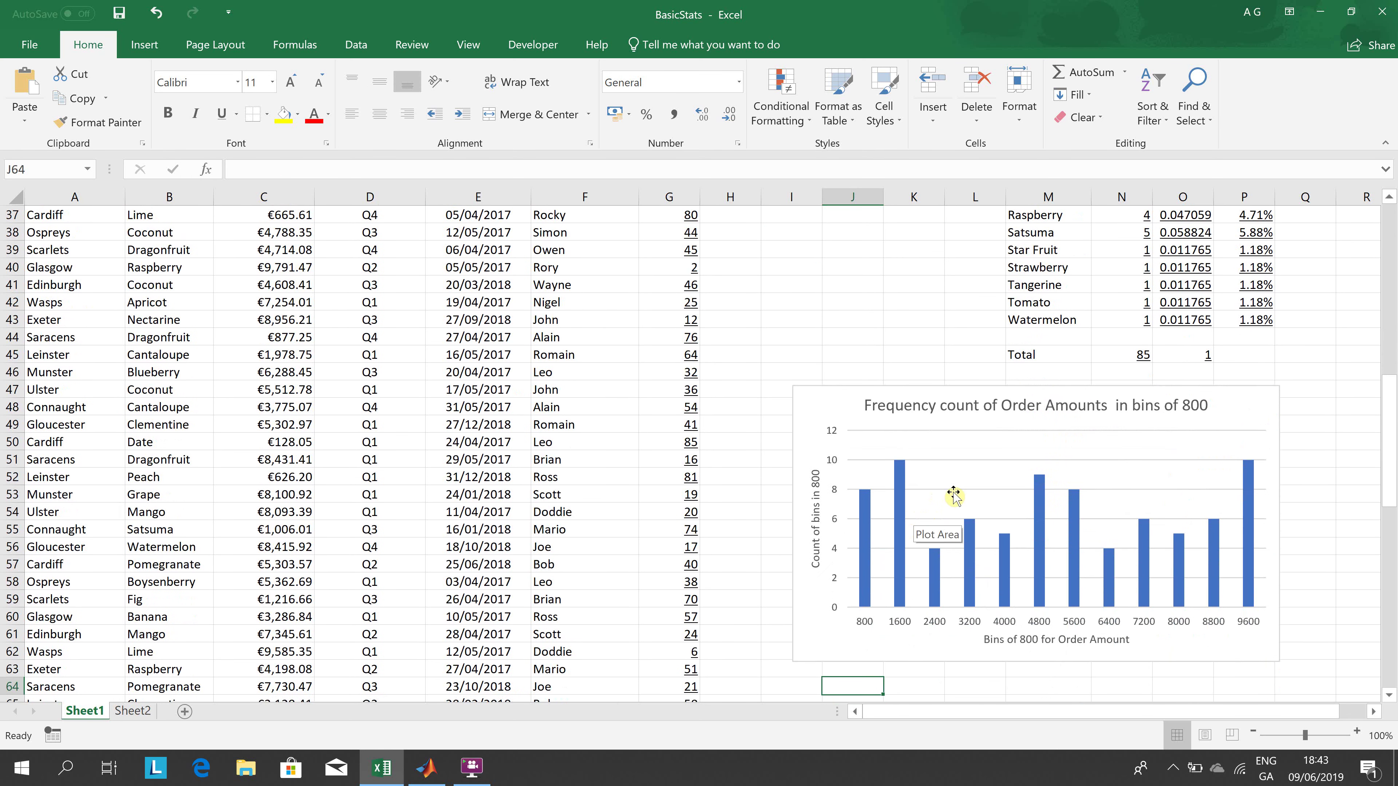
drag(1391, 457, 1393, 489)
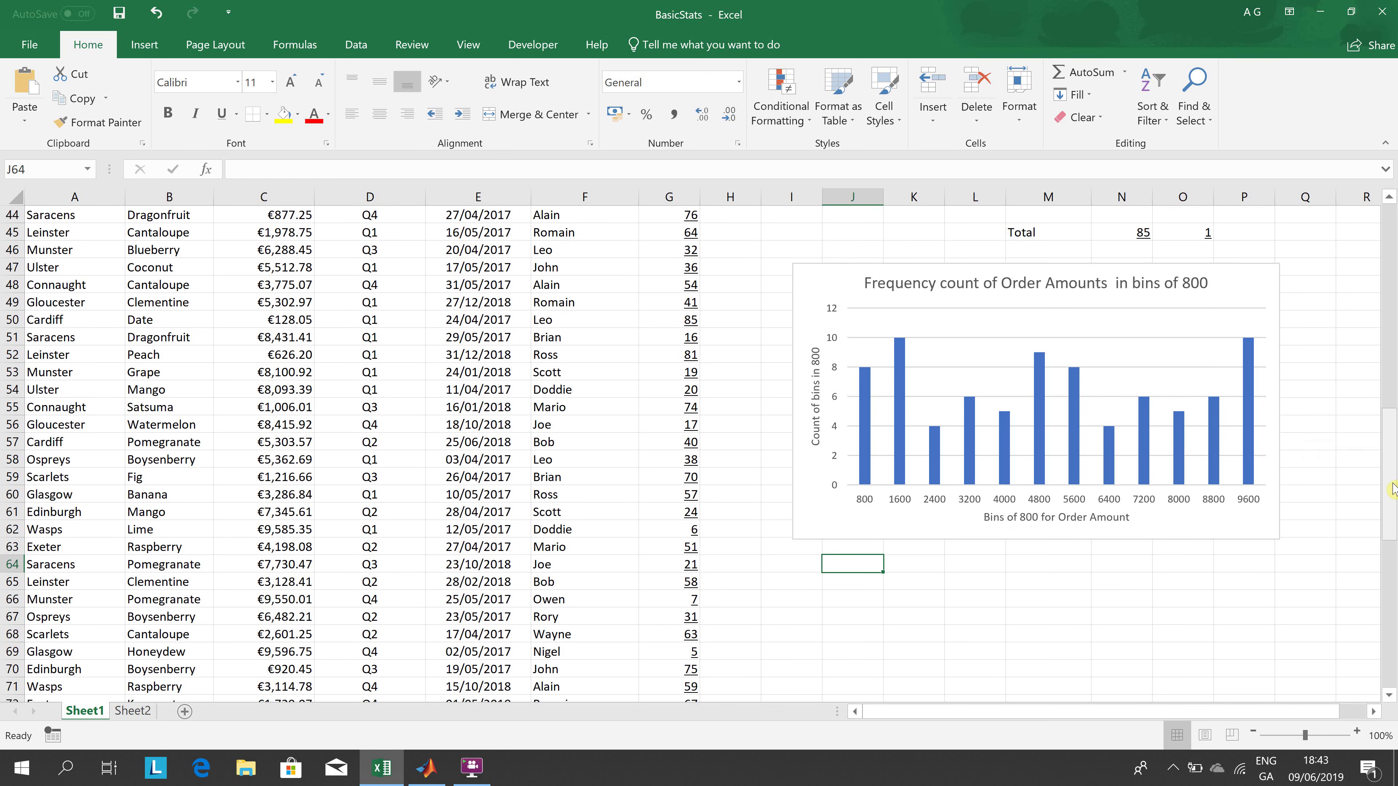
drag(1392, 488, 1391, 275)
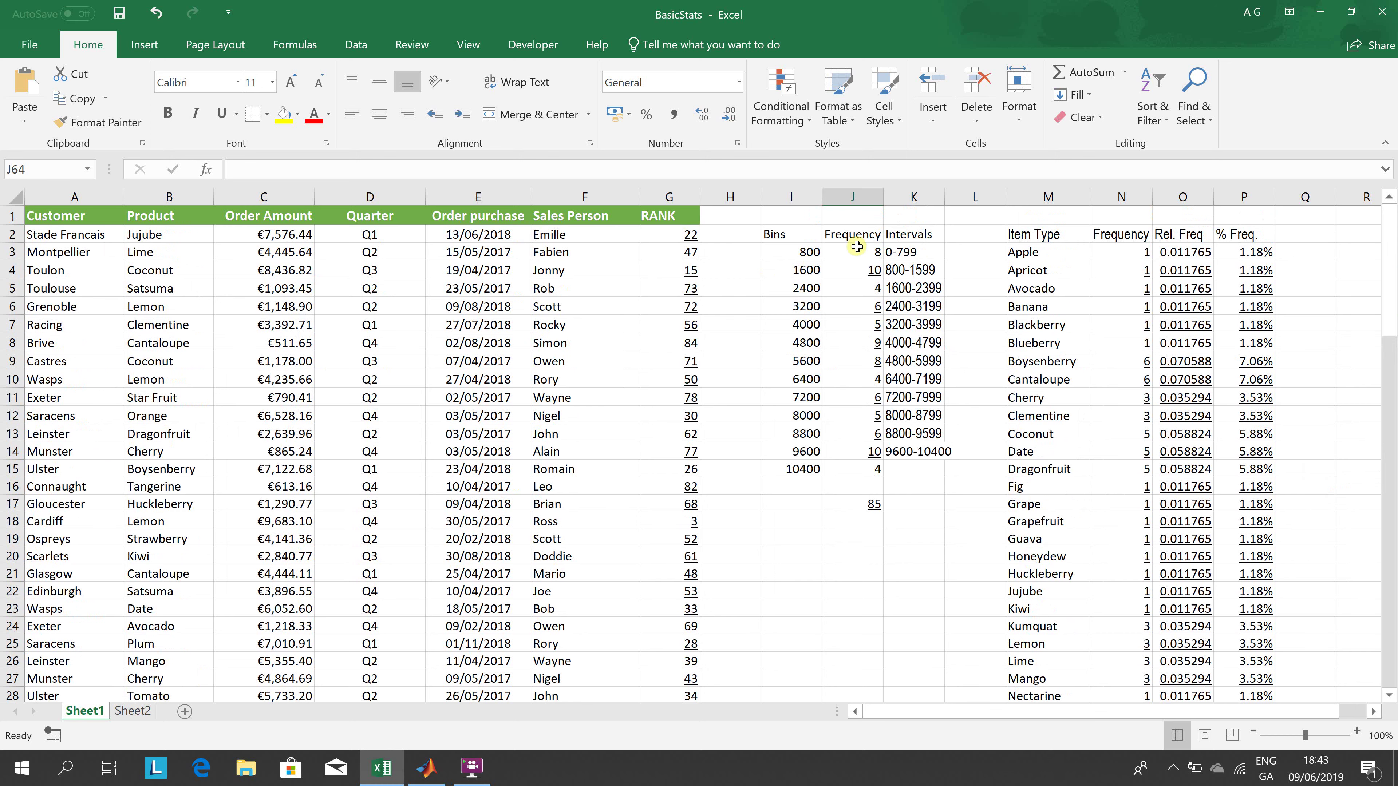
mouse_move(1395, 306)
mouse_down()
mouse_move(1395, 487)
mouse_move(1391, 321)
mouse_up()
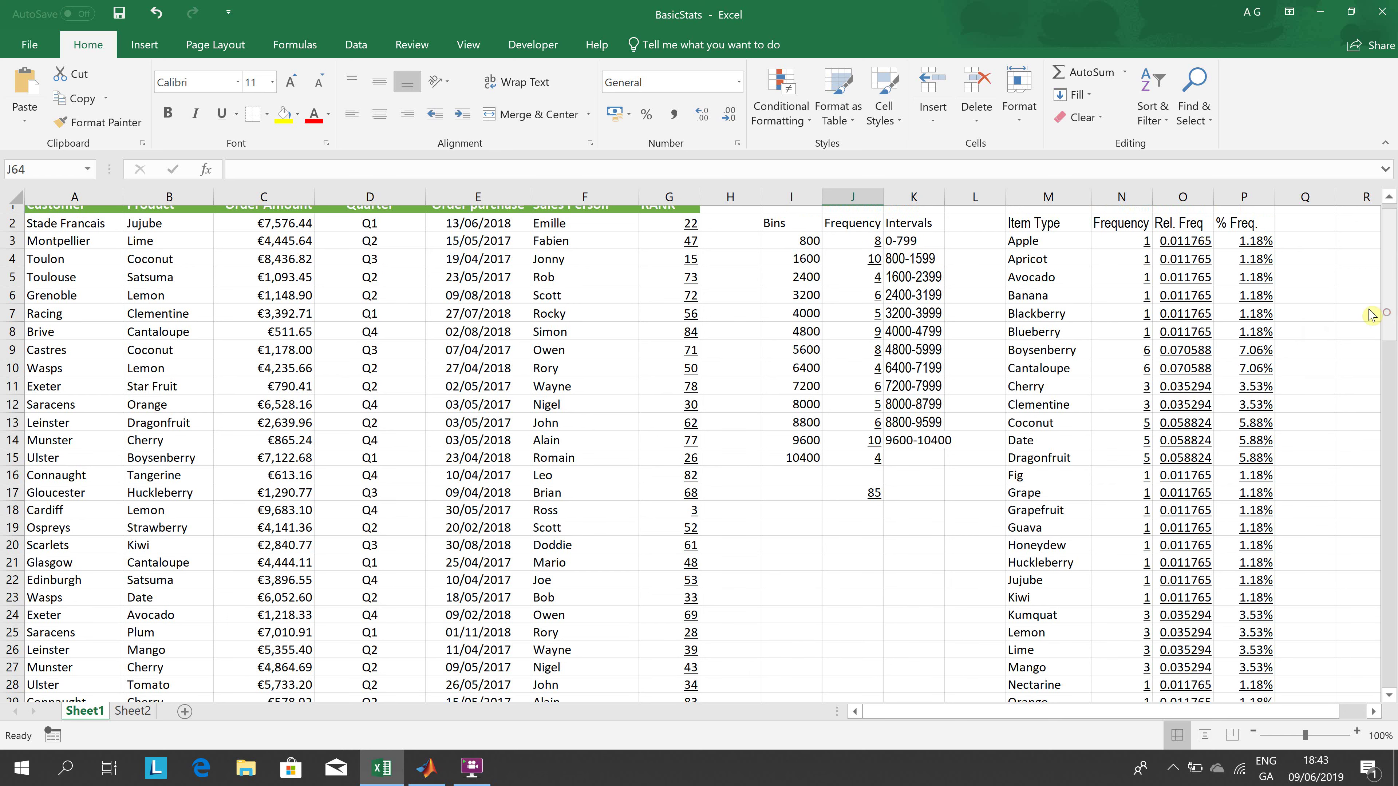
drag(855, 233, 866, 448)
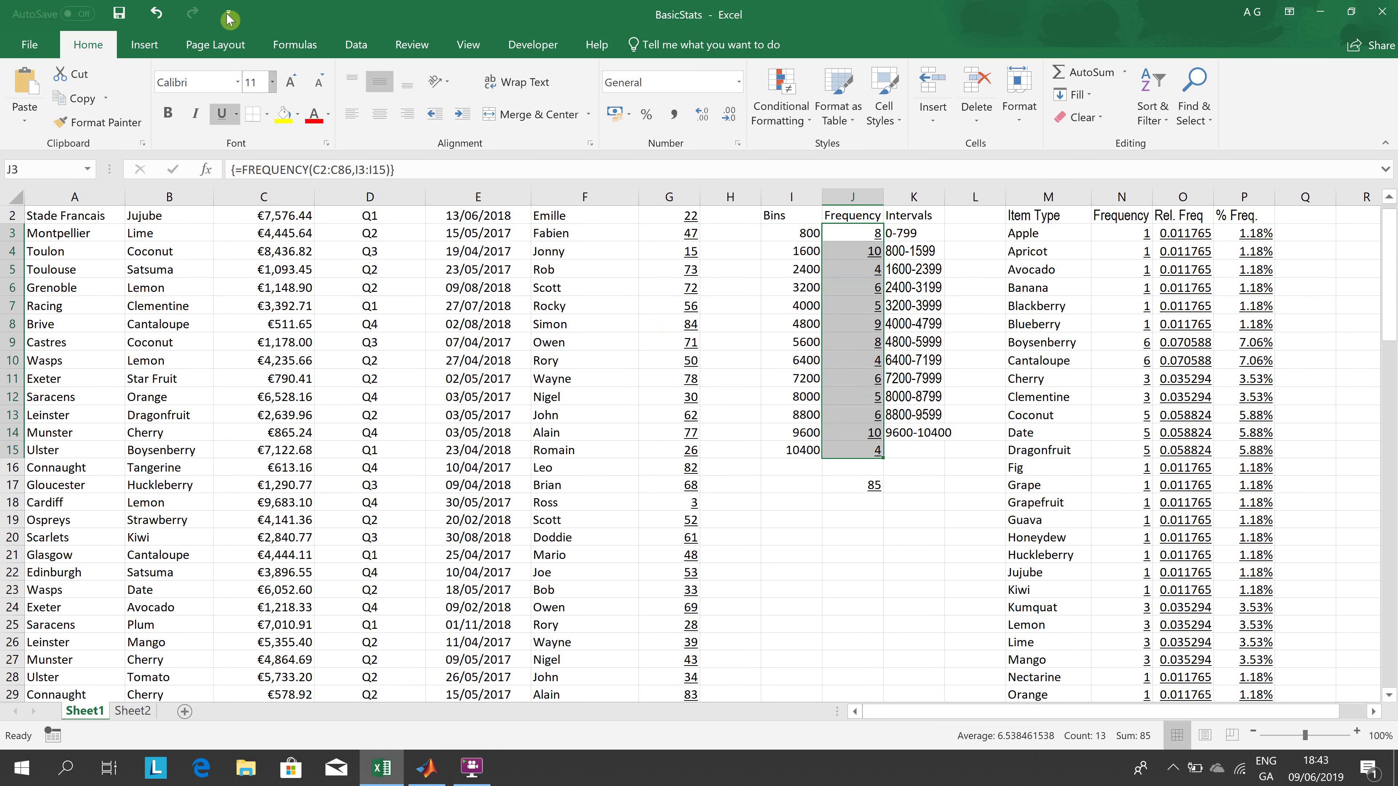
Step: Try inserting a clustered column chart of the J3:J15 counts, then undo it
click(143, 46)
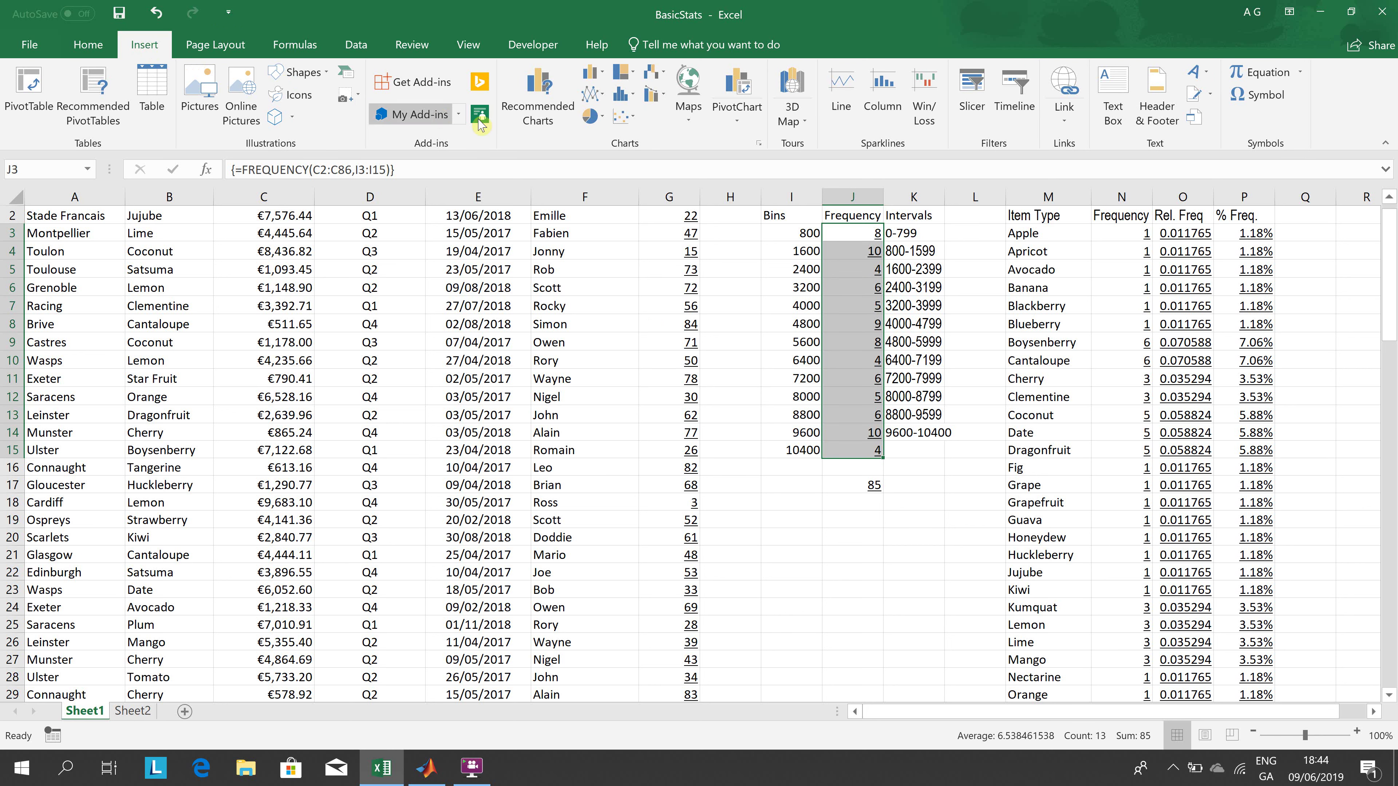
click(640, 124)
click(637, 125)
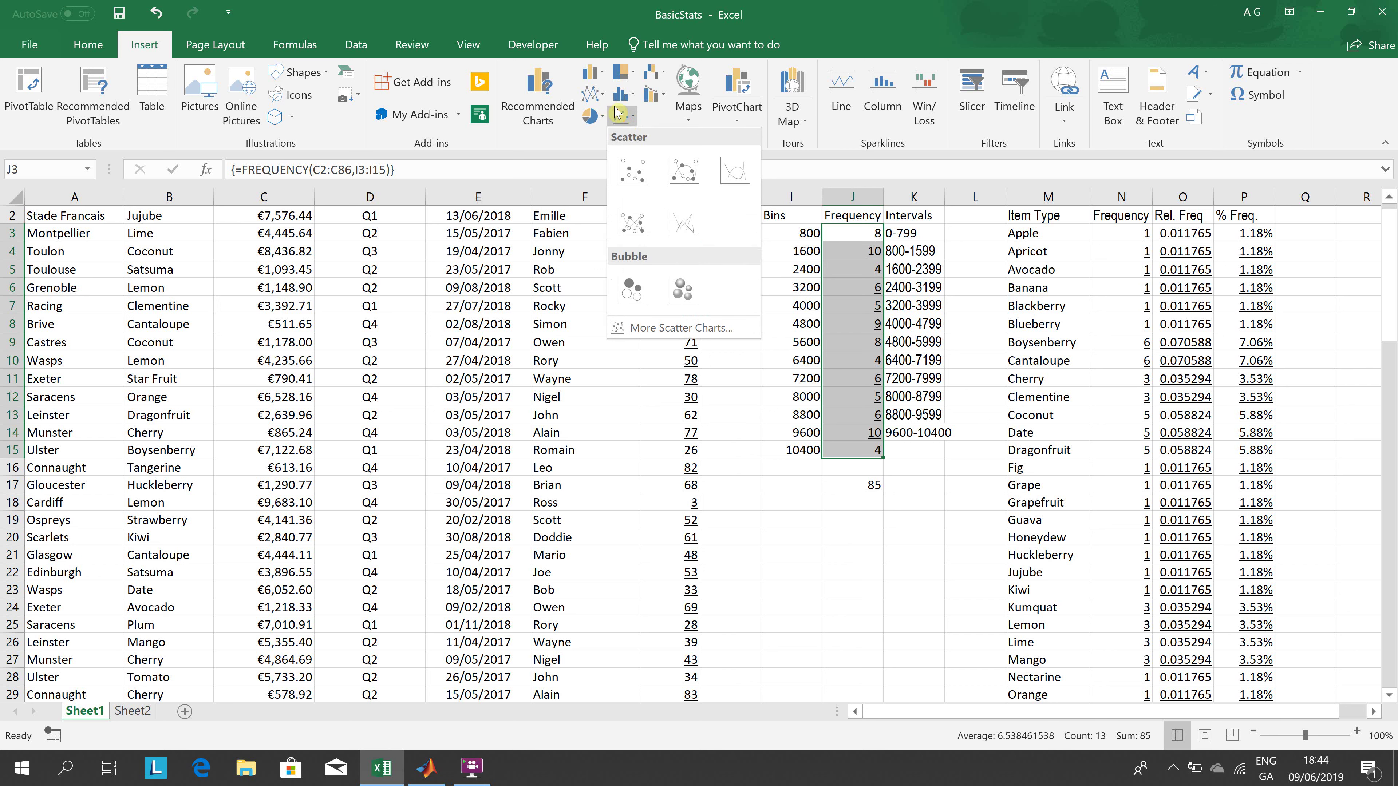
click(582, 139)
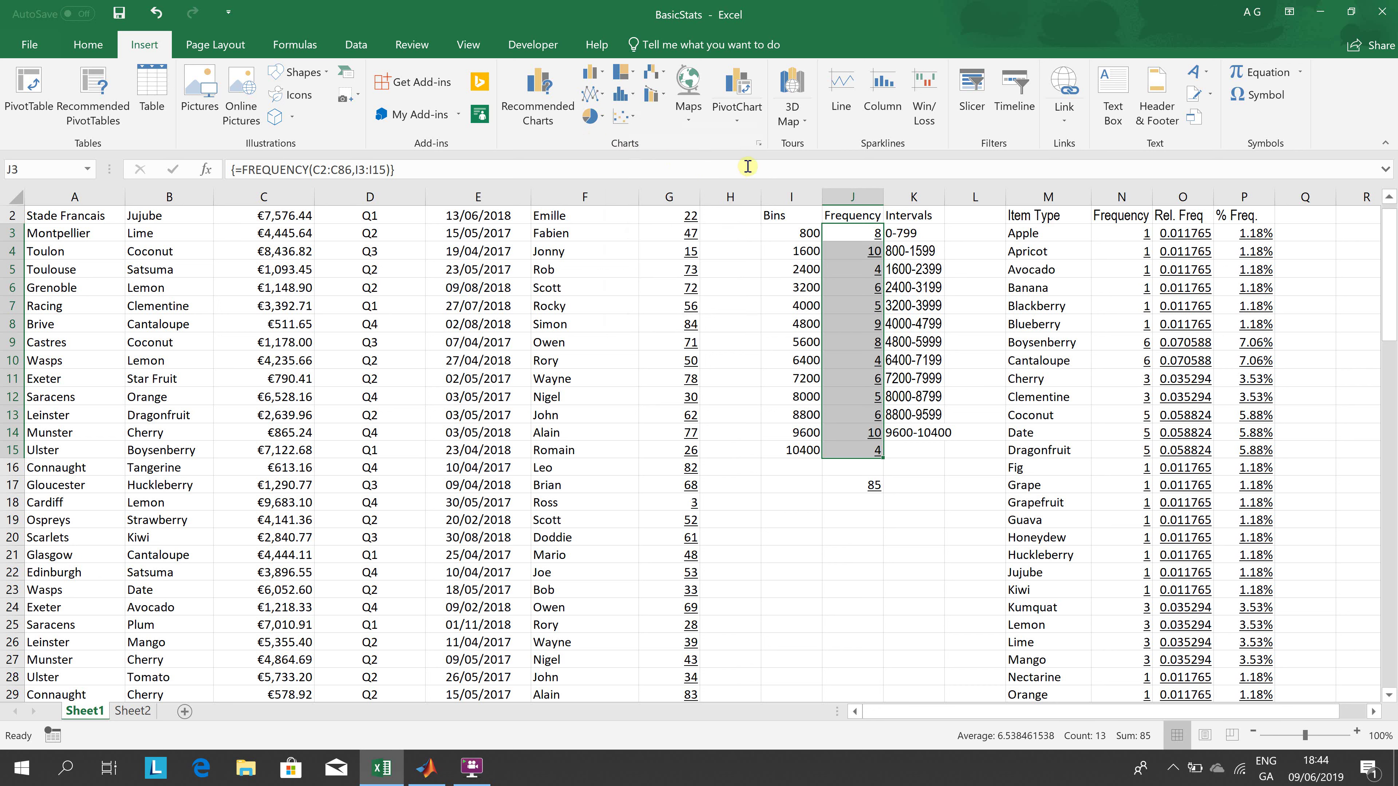
click(759, 145)
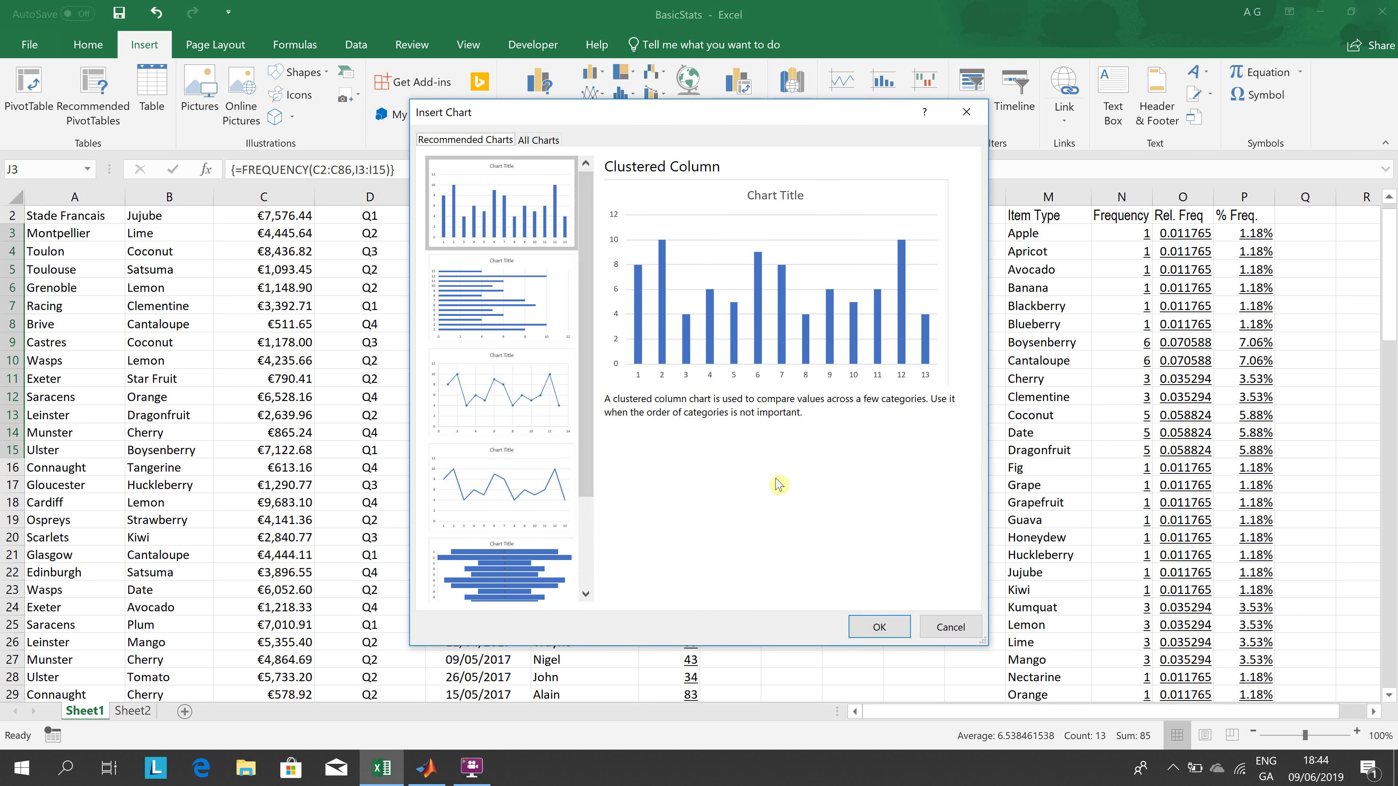
click(878, 623)
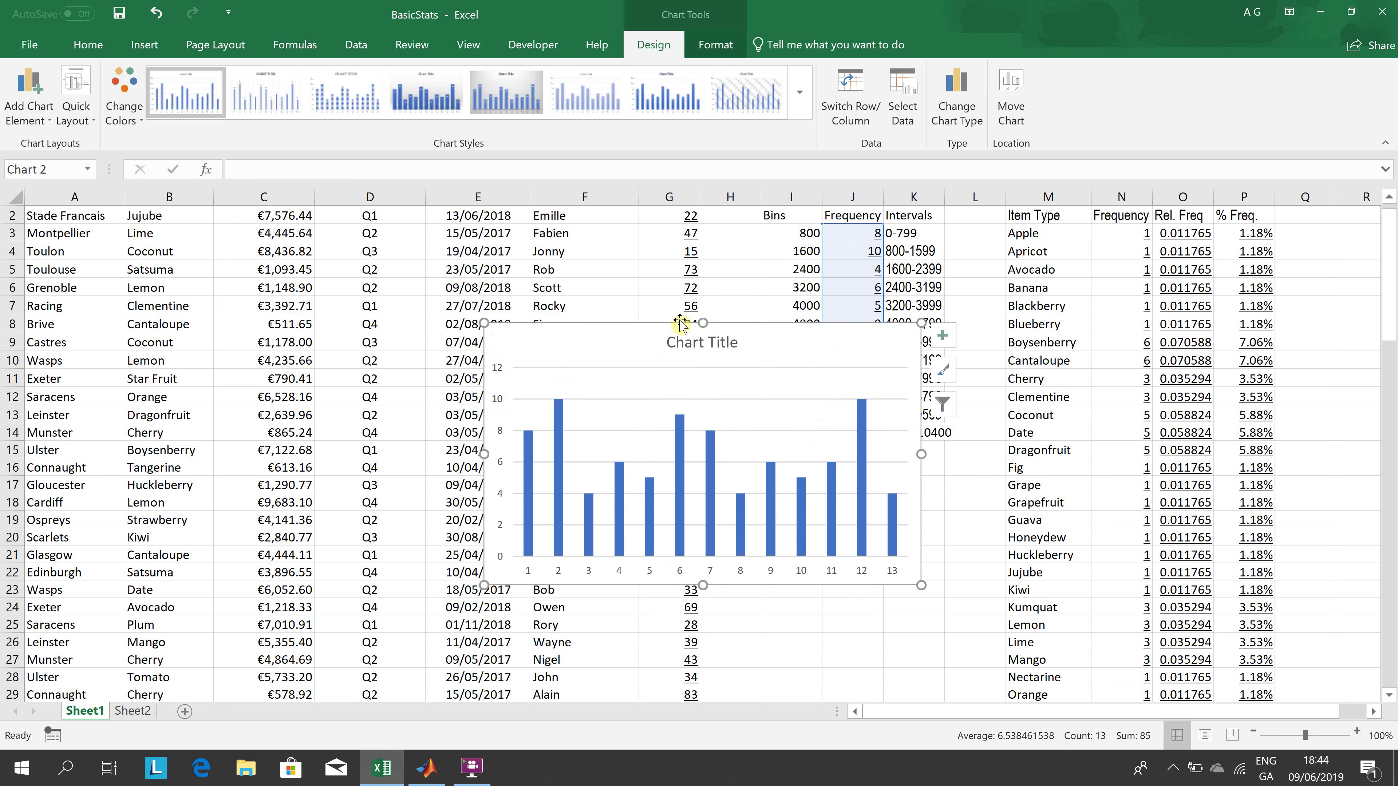
click(736, 346)
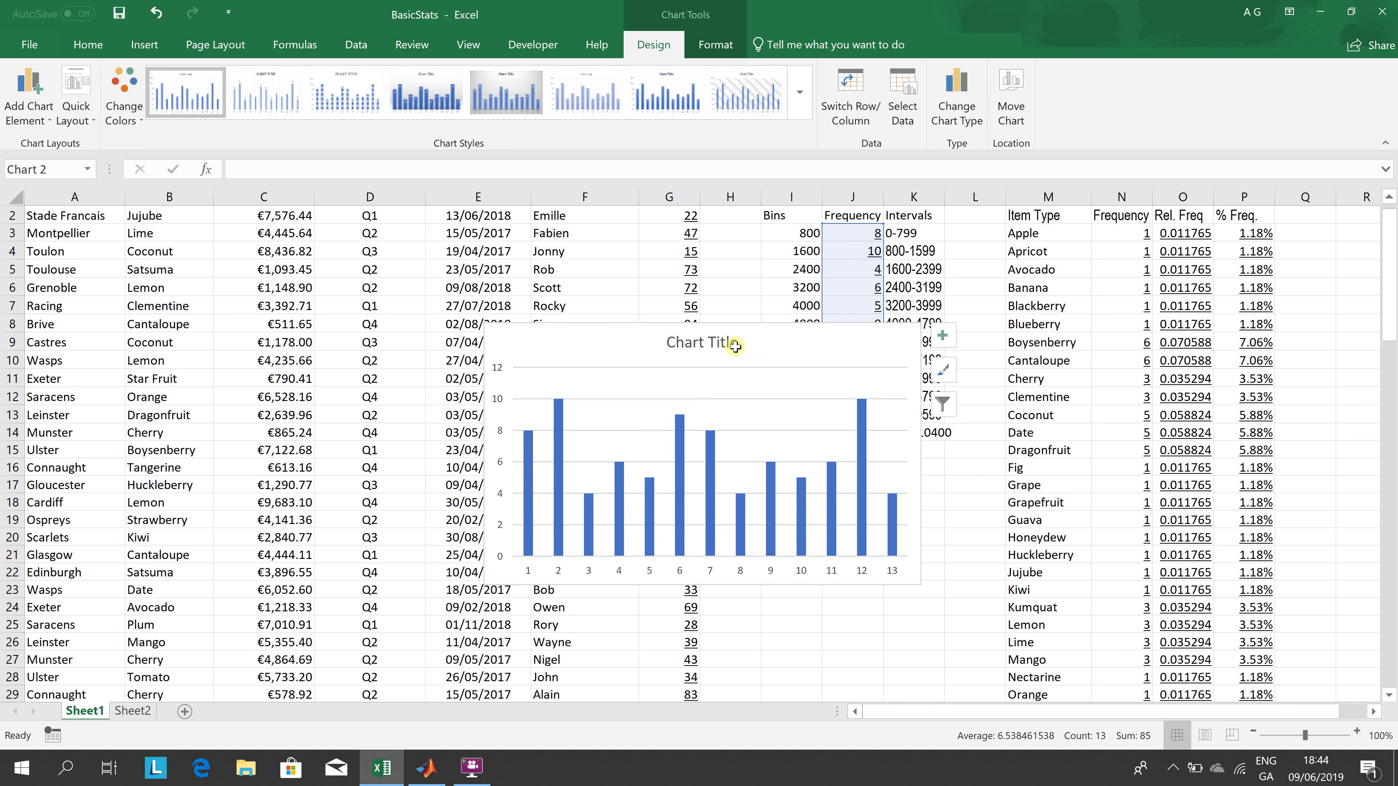
key(ctrl+z)
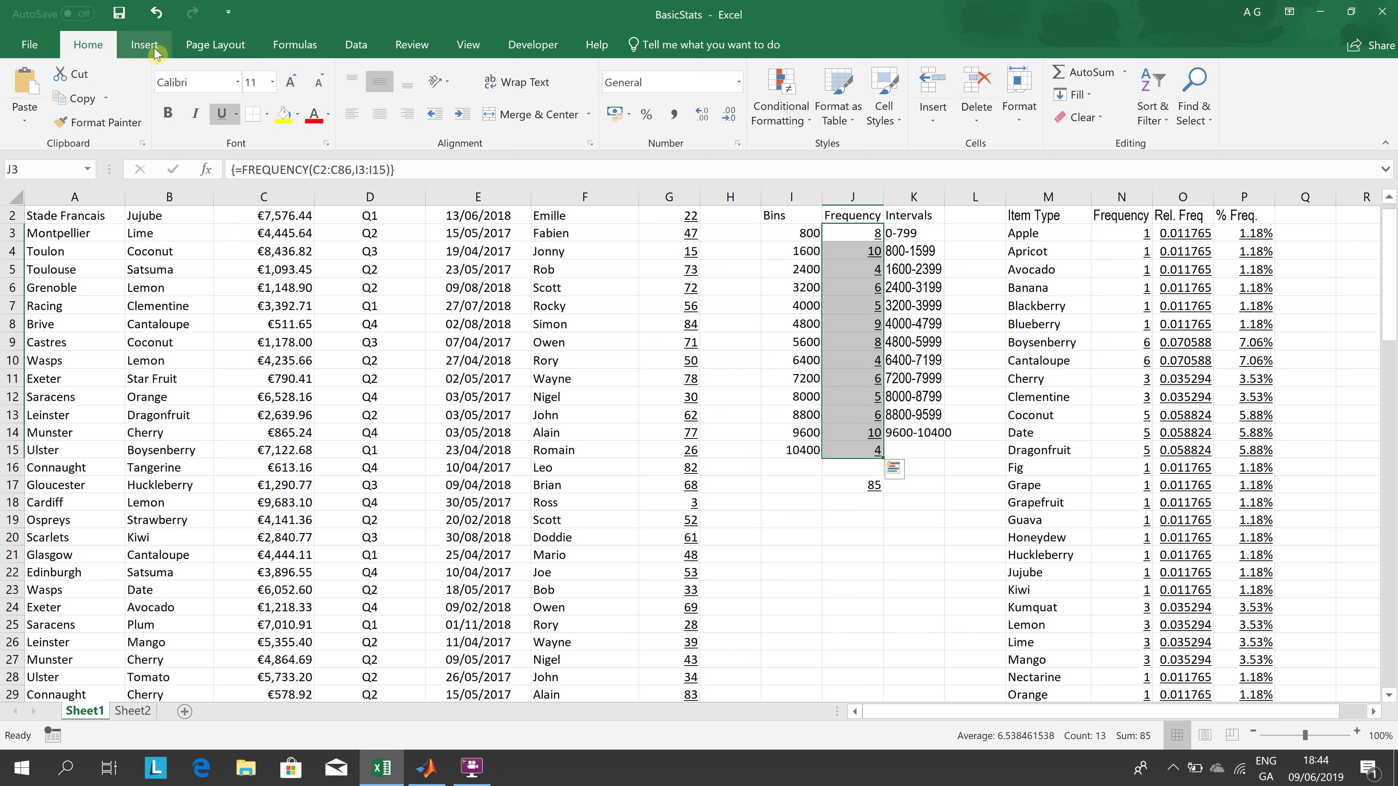
Step: Insert the recommended Clustered Column chart of the J3:J15 frequency counts
click(145, 45)
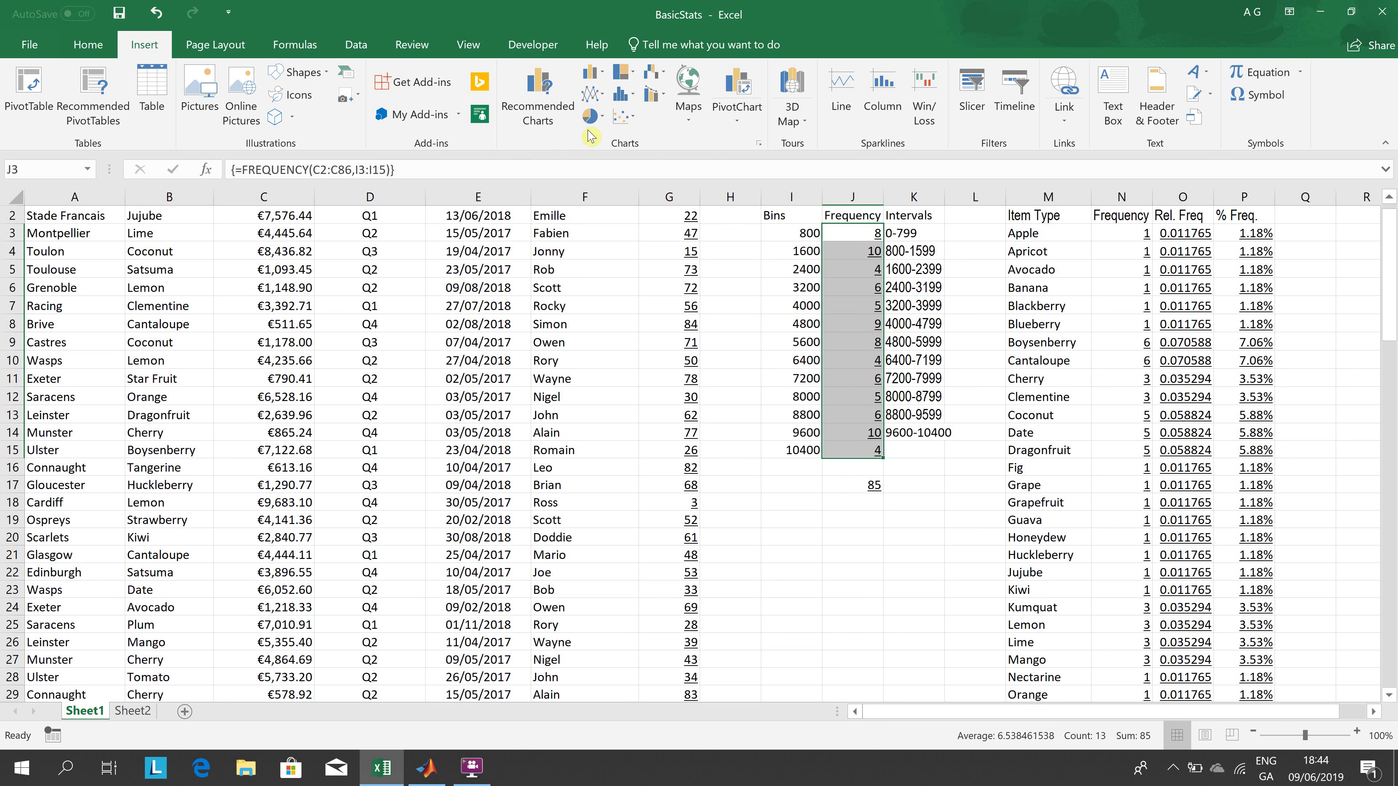
click(622, 103)
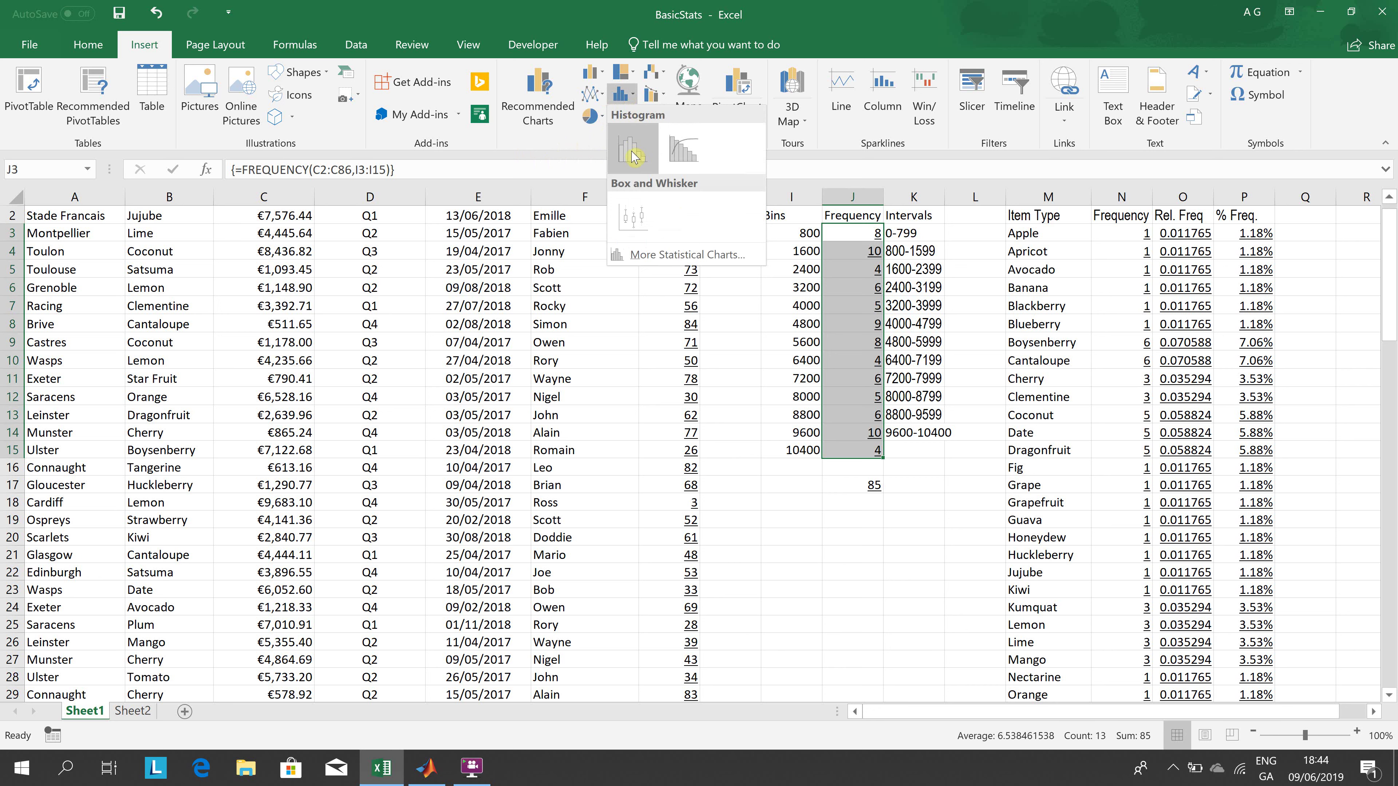
click(590, 72)
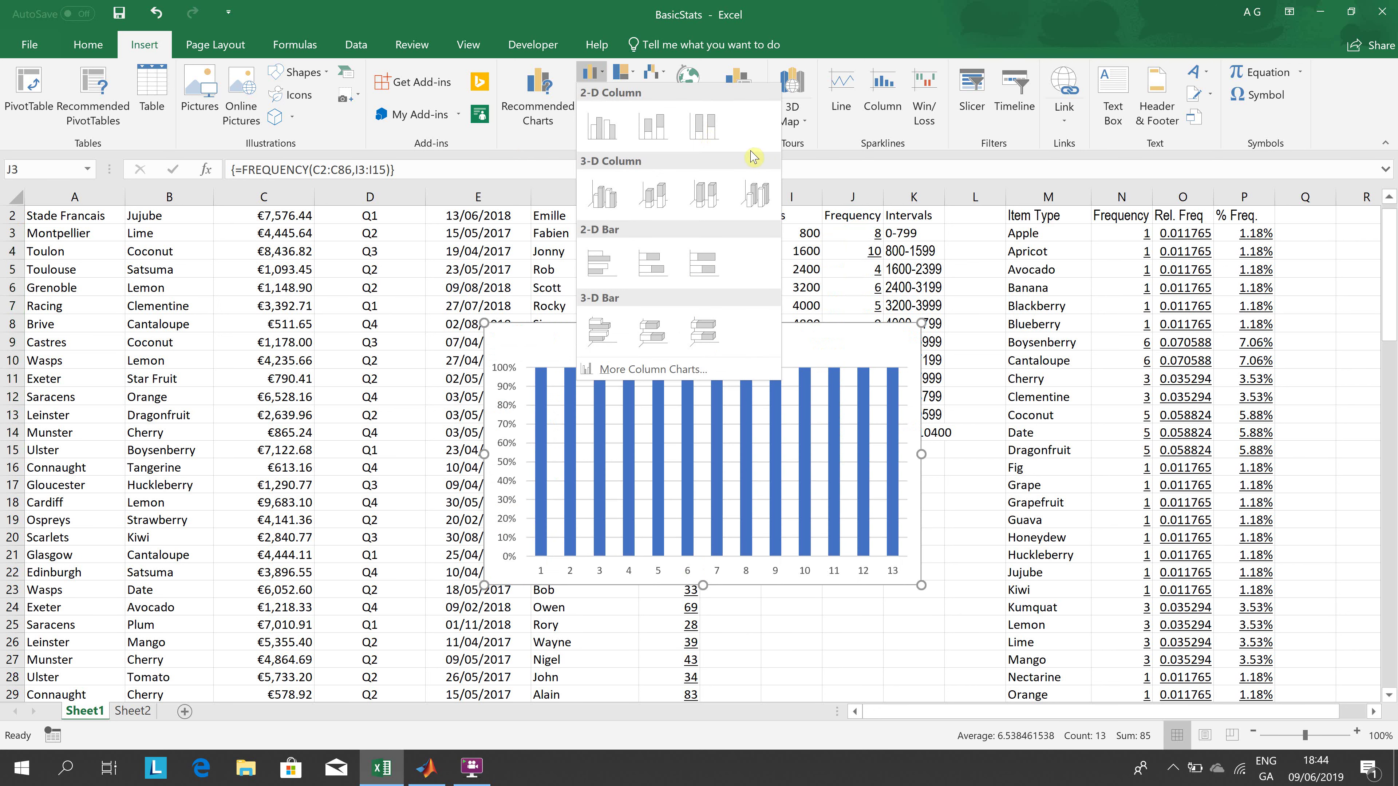
key(Escape)
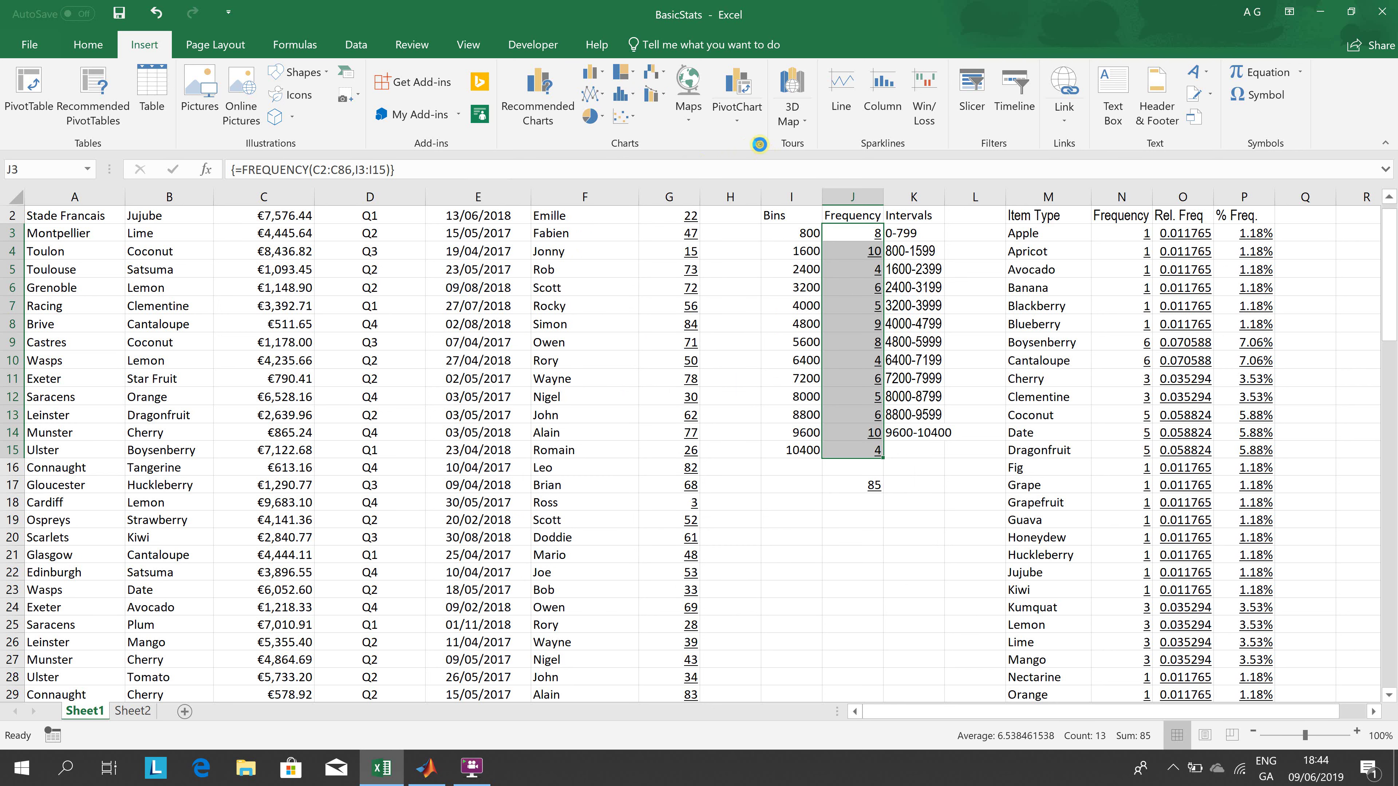
click(759, 143)
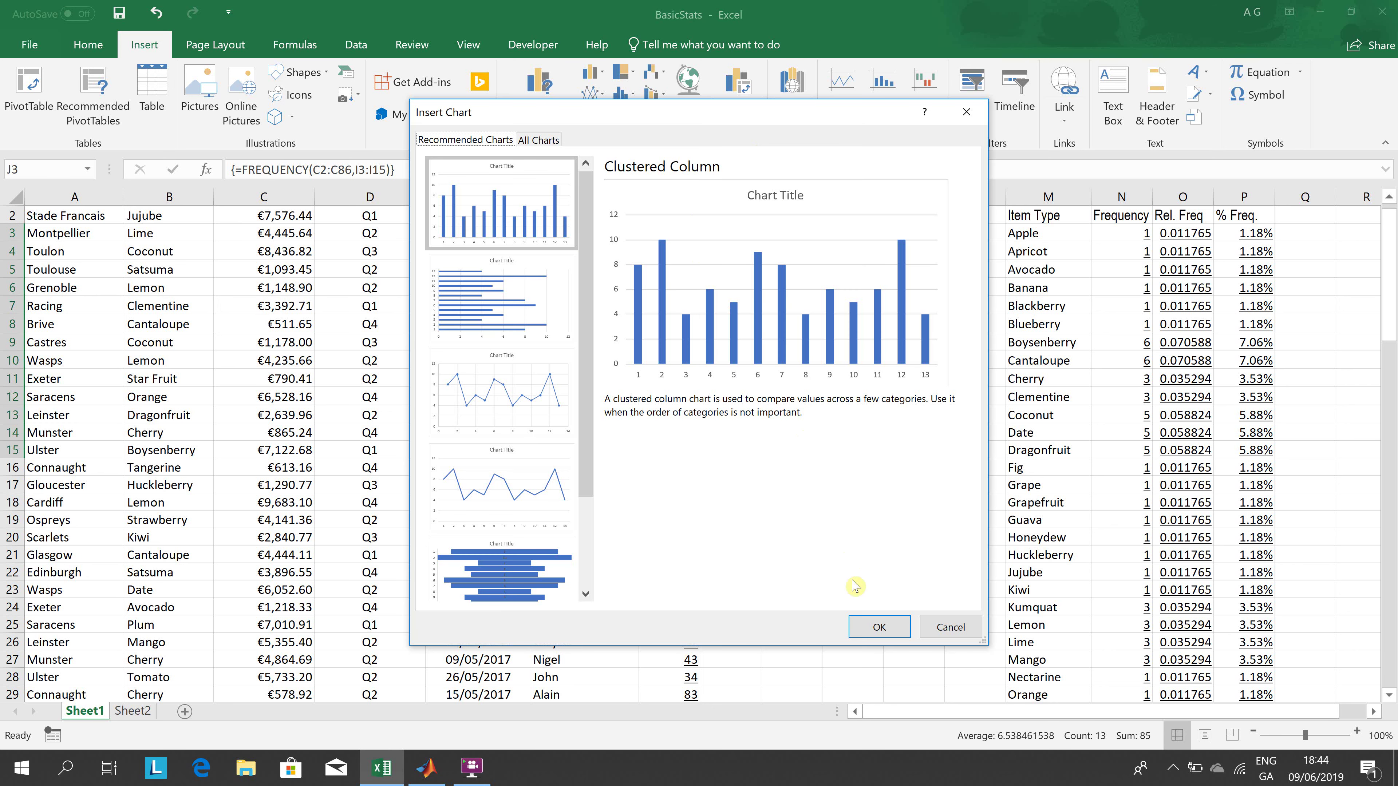
click(880, 627)
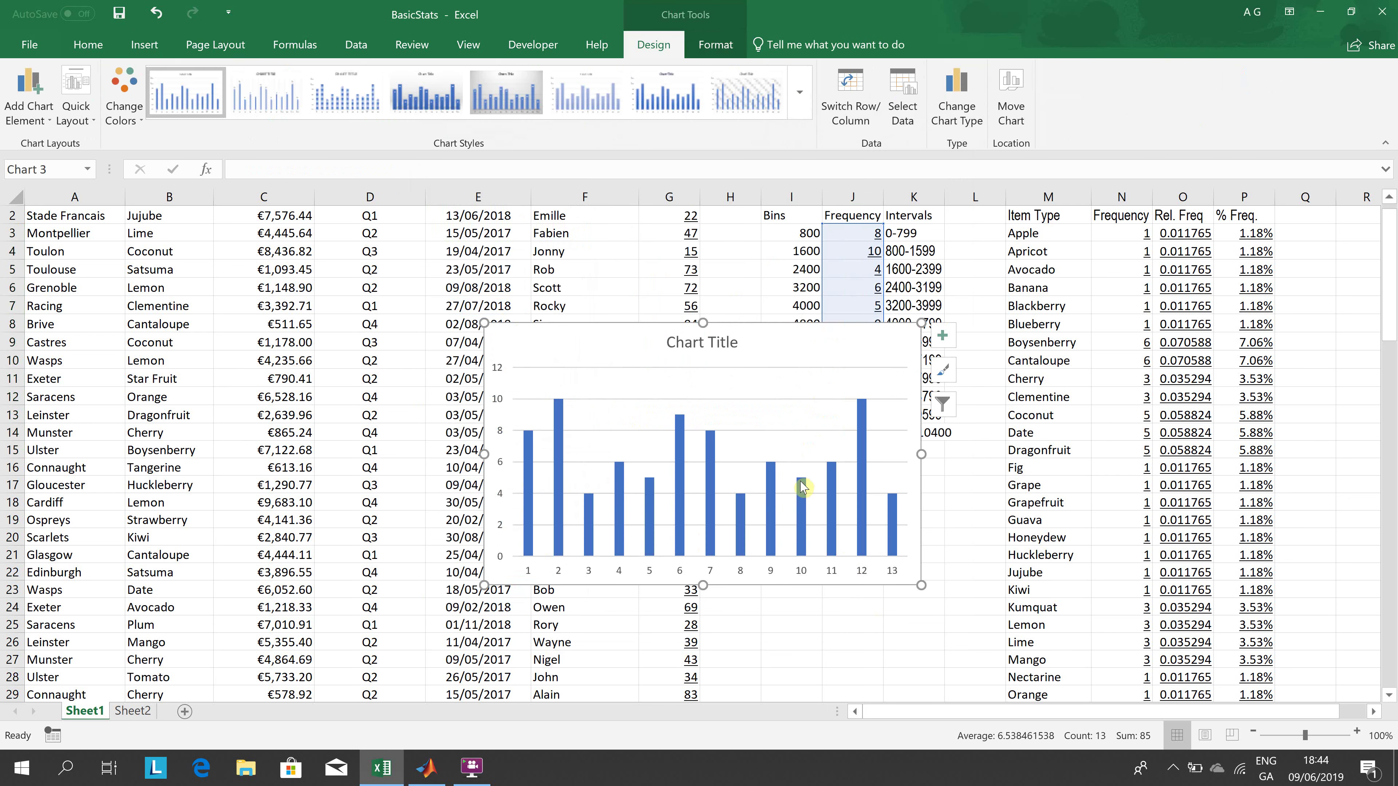
click(737, 347)
click(740, 344)
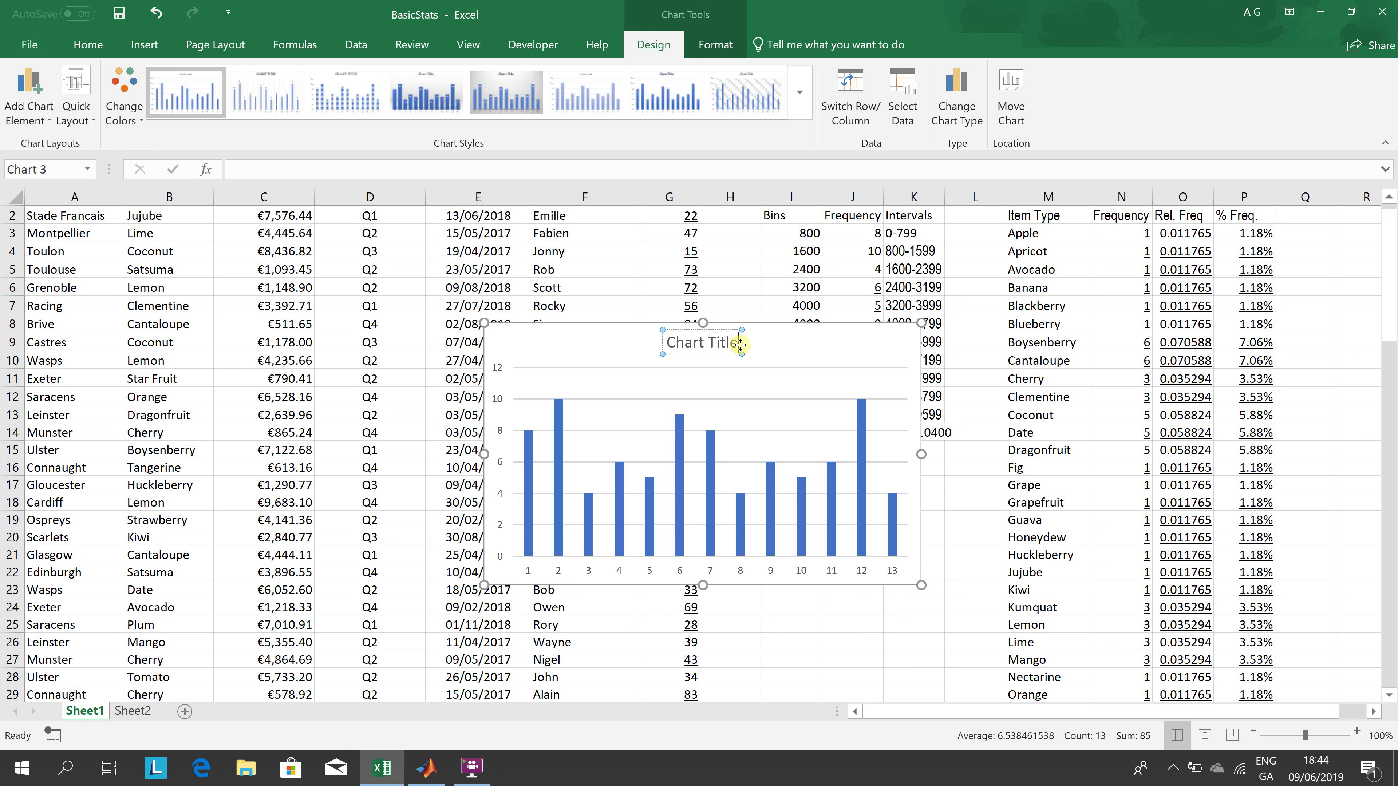
Step: Replace the placeholder 'Chart Title' with 'Frequency count of orders'
key(BackSpace)
key(BackSpace)
key(BackSpace)
key(BackSpace)
key(BackSpace)
key(BackSpace)
key(BackSpace)
key(BackSpace)
key(BackSpace)
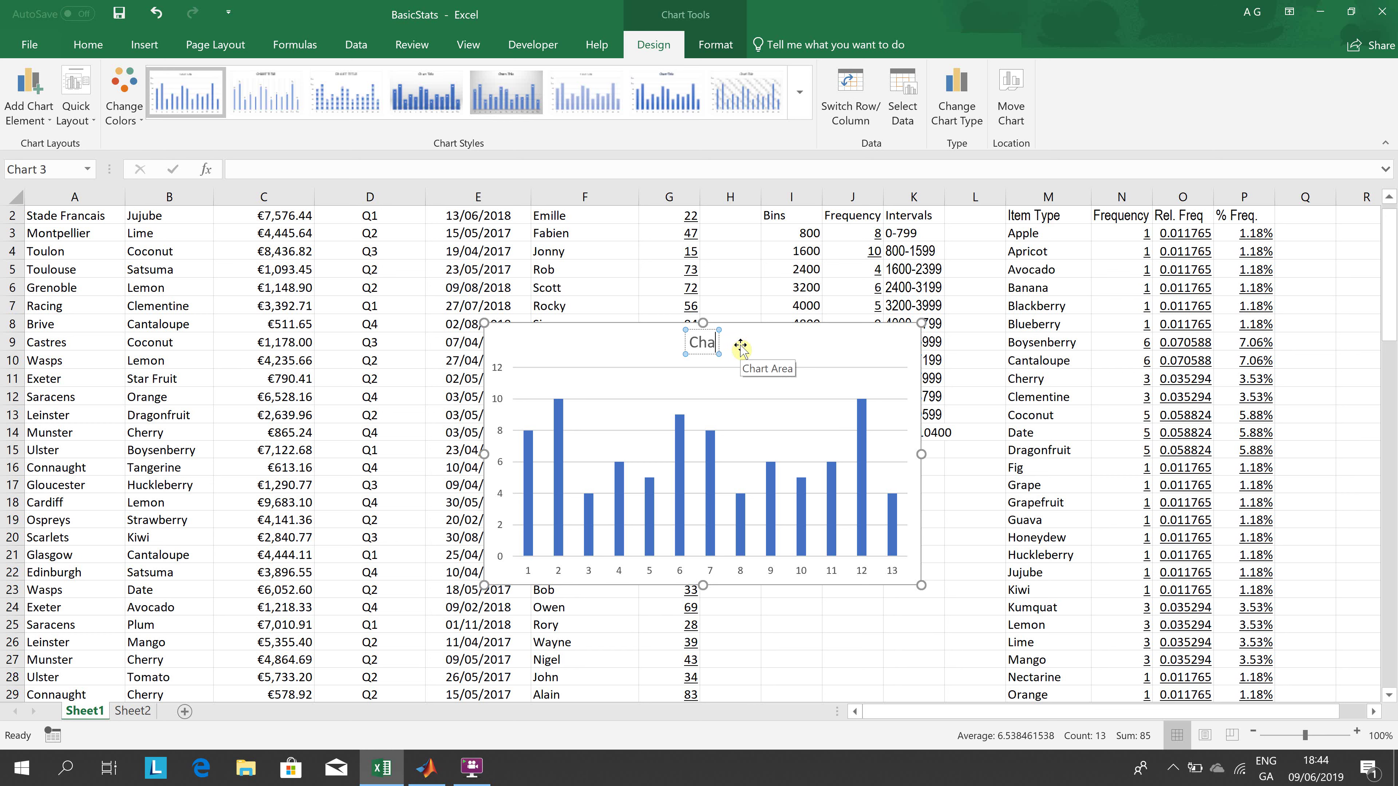
key(BackSpace)
key(BackSpace)
text(Freu)
key(BackSpace)
text(quency)
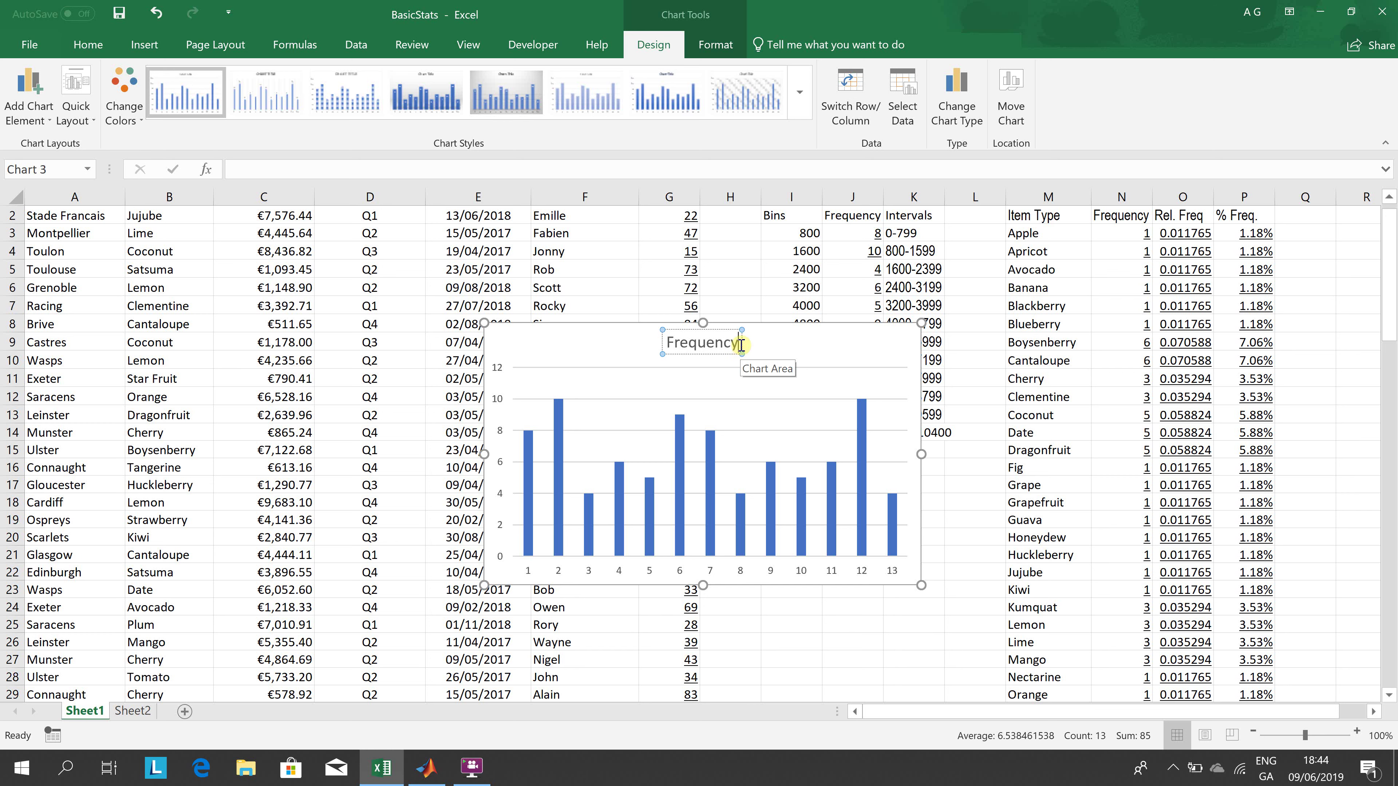
text( count)
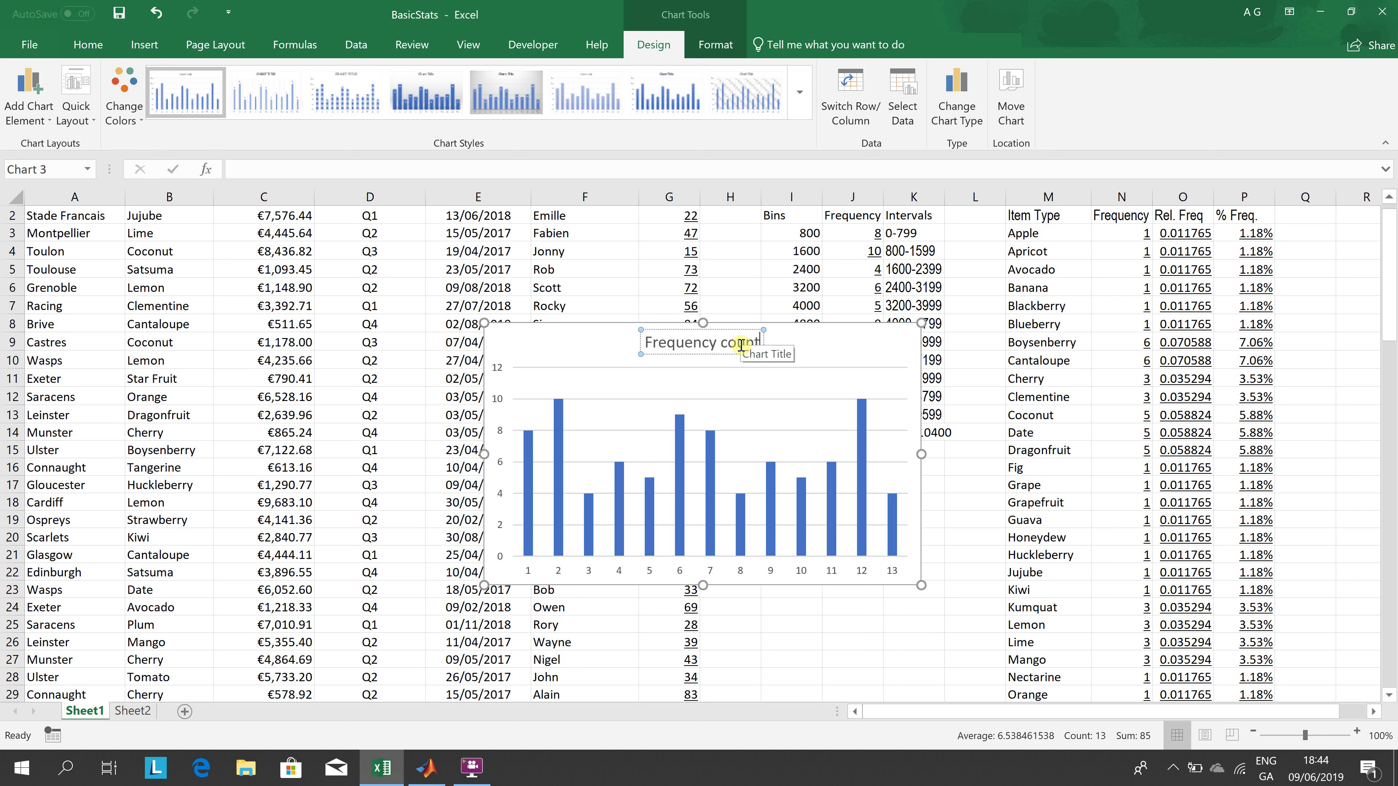
text( of)
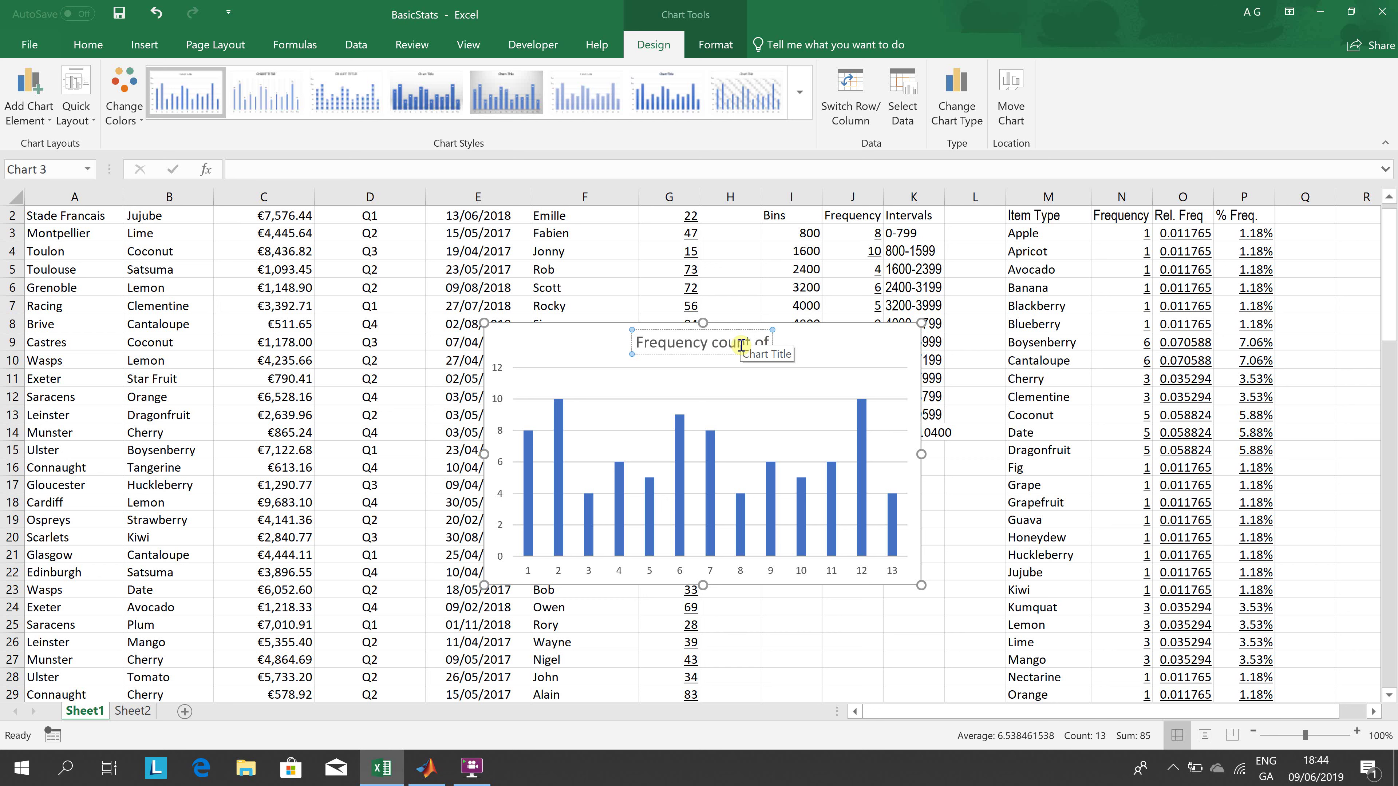
text( orders)
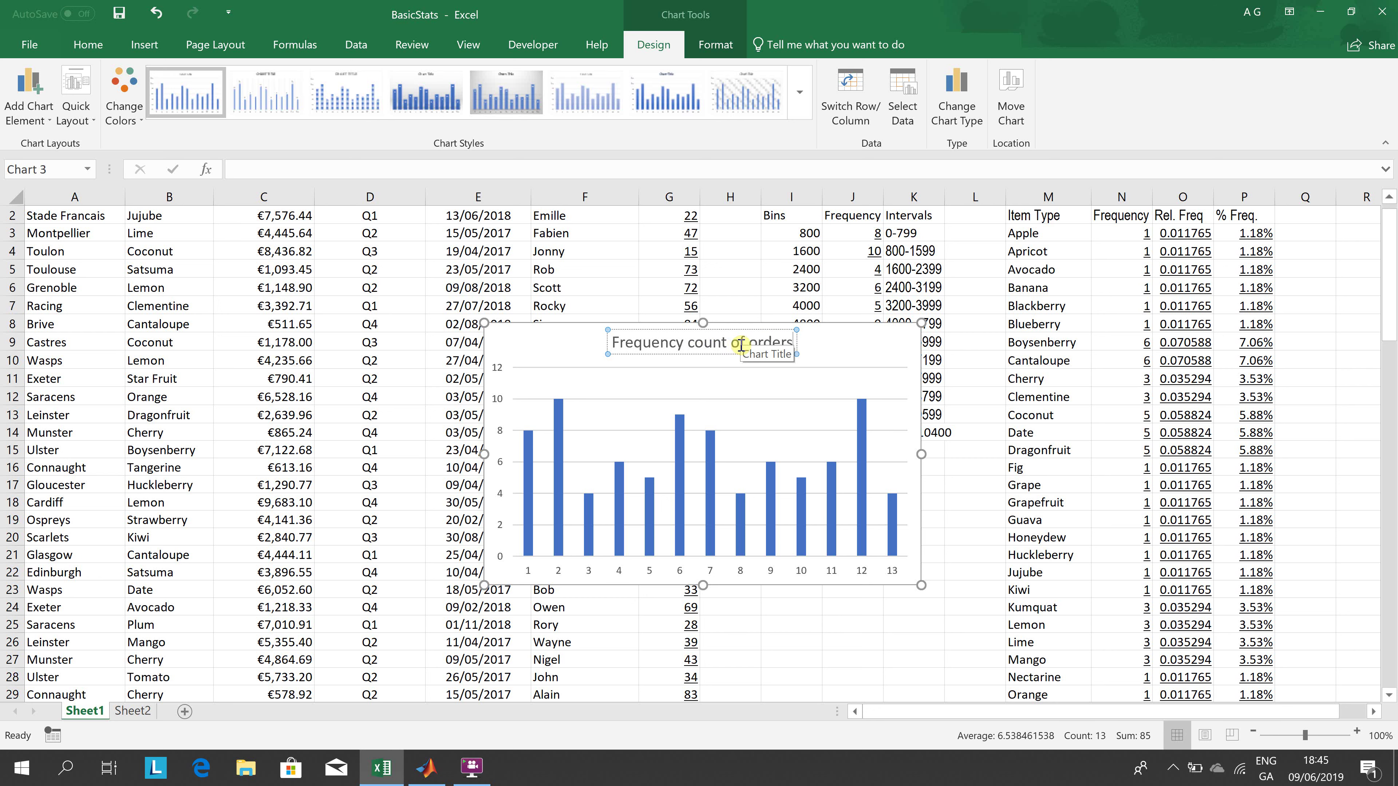
Step: Add a primary horizontal axis title reading 'Count per bin'
click(49, 123)
mouse_move(49, 179)
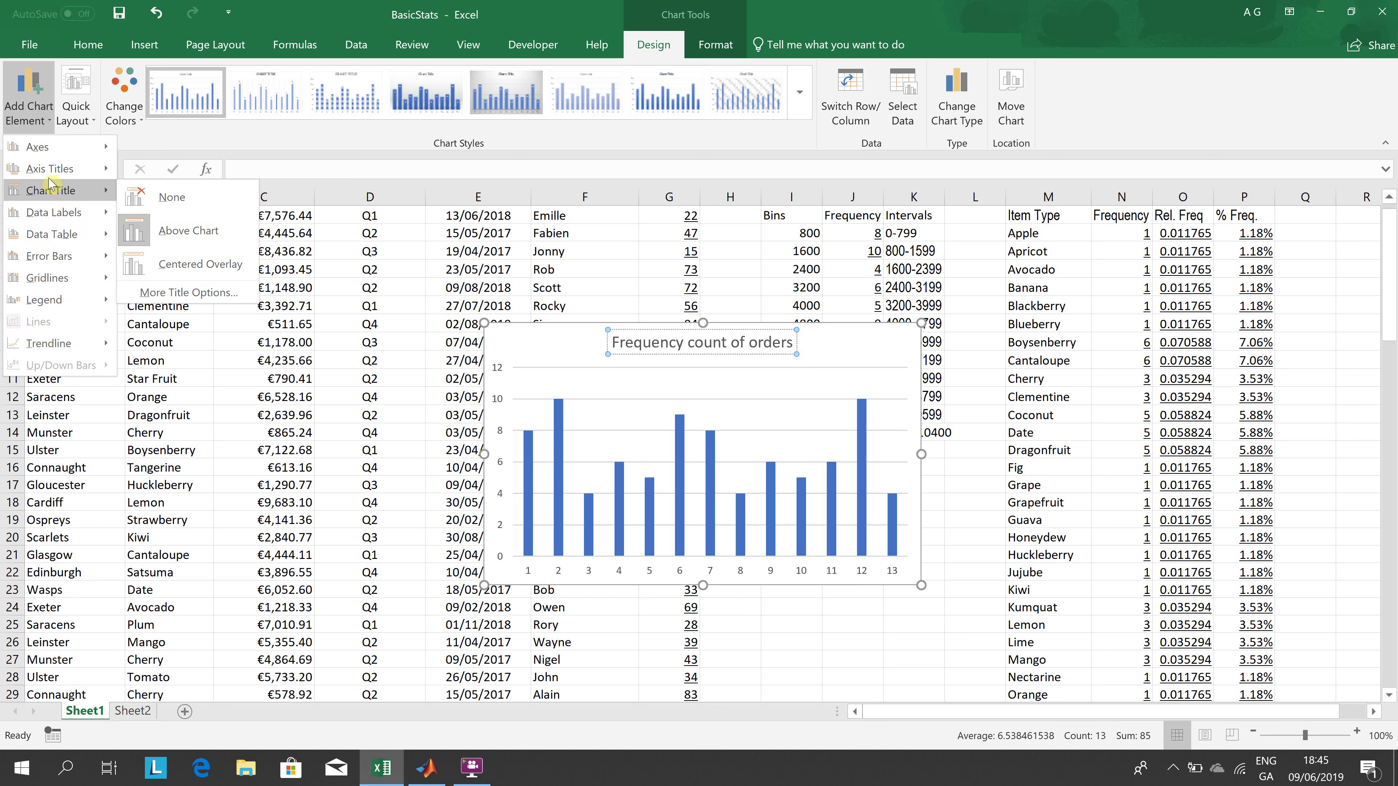
click(149, 187)
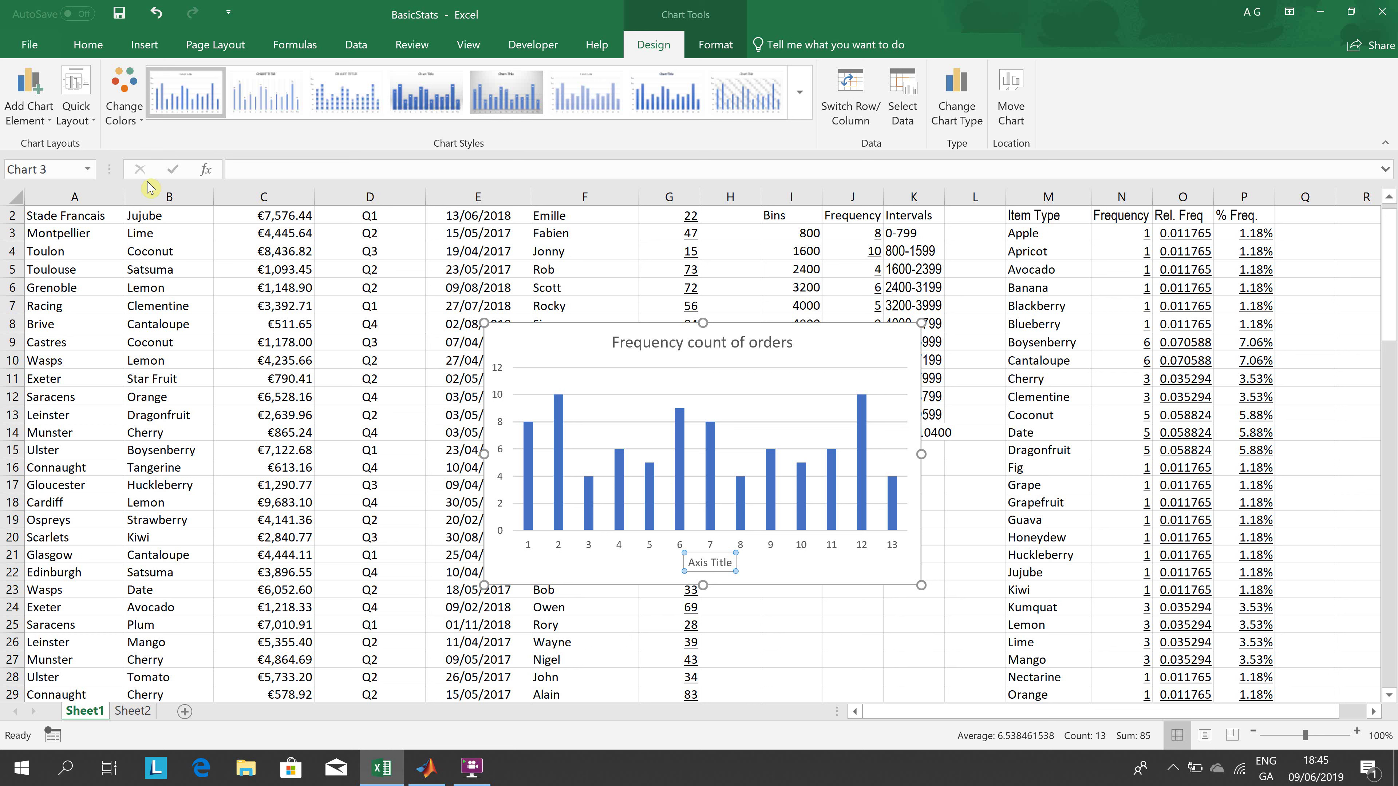
click(727, 562)
key(BackSpace)
key(BackSpace)
key(BackSpace)
key(BackSpace)
key(BackSpace)
key(BackSpace)
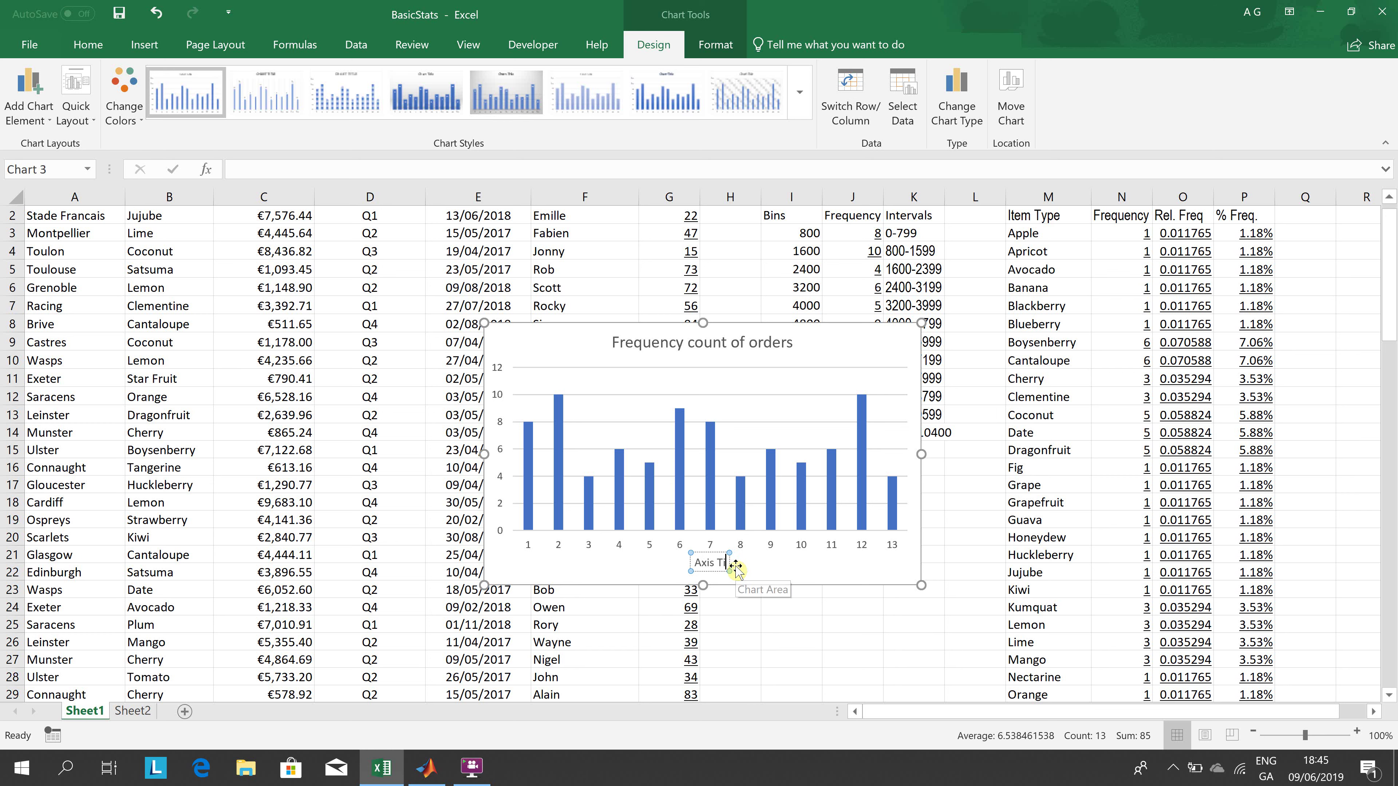
key(BackSpace)
key(BackSpace)
key(BackSpace)
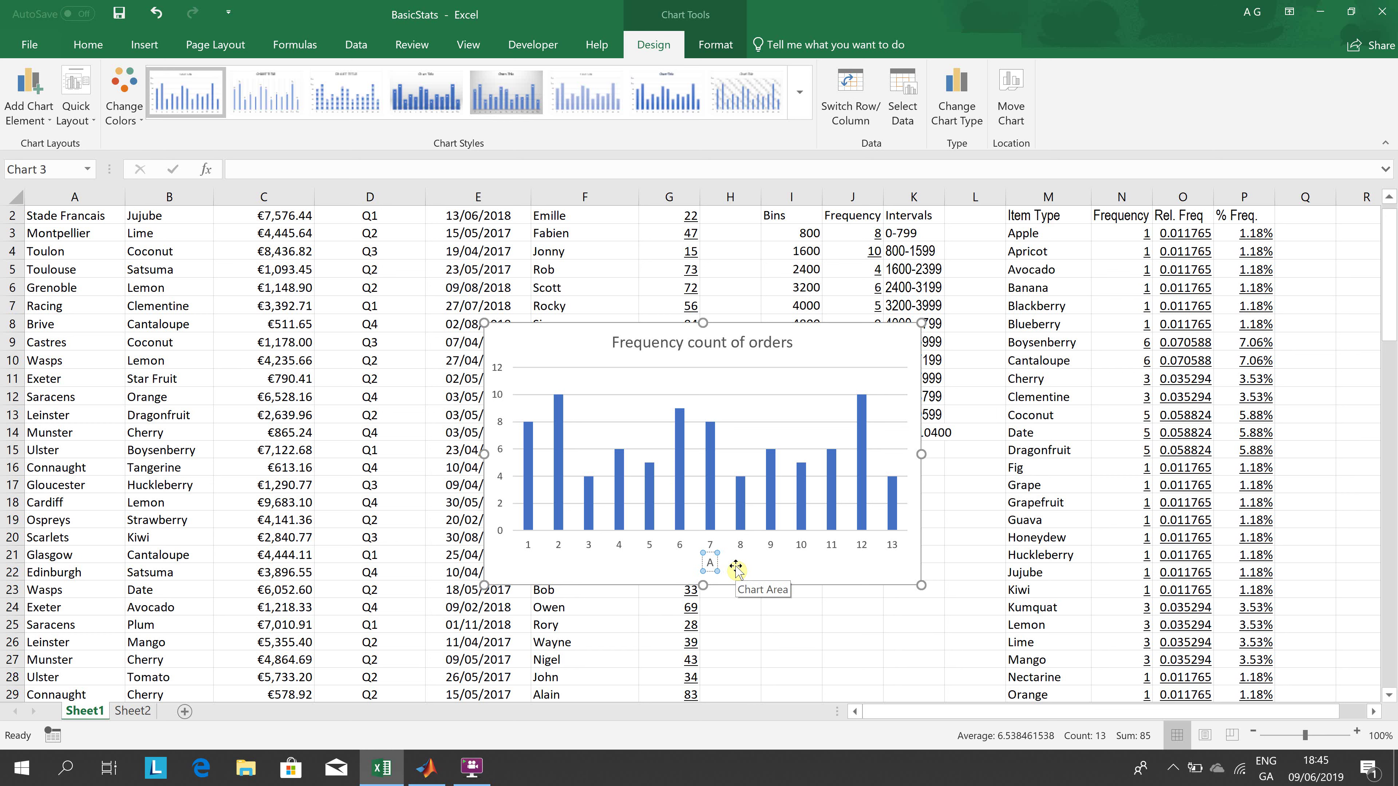
key(BackSpace)
text(Count per)
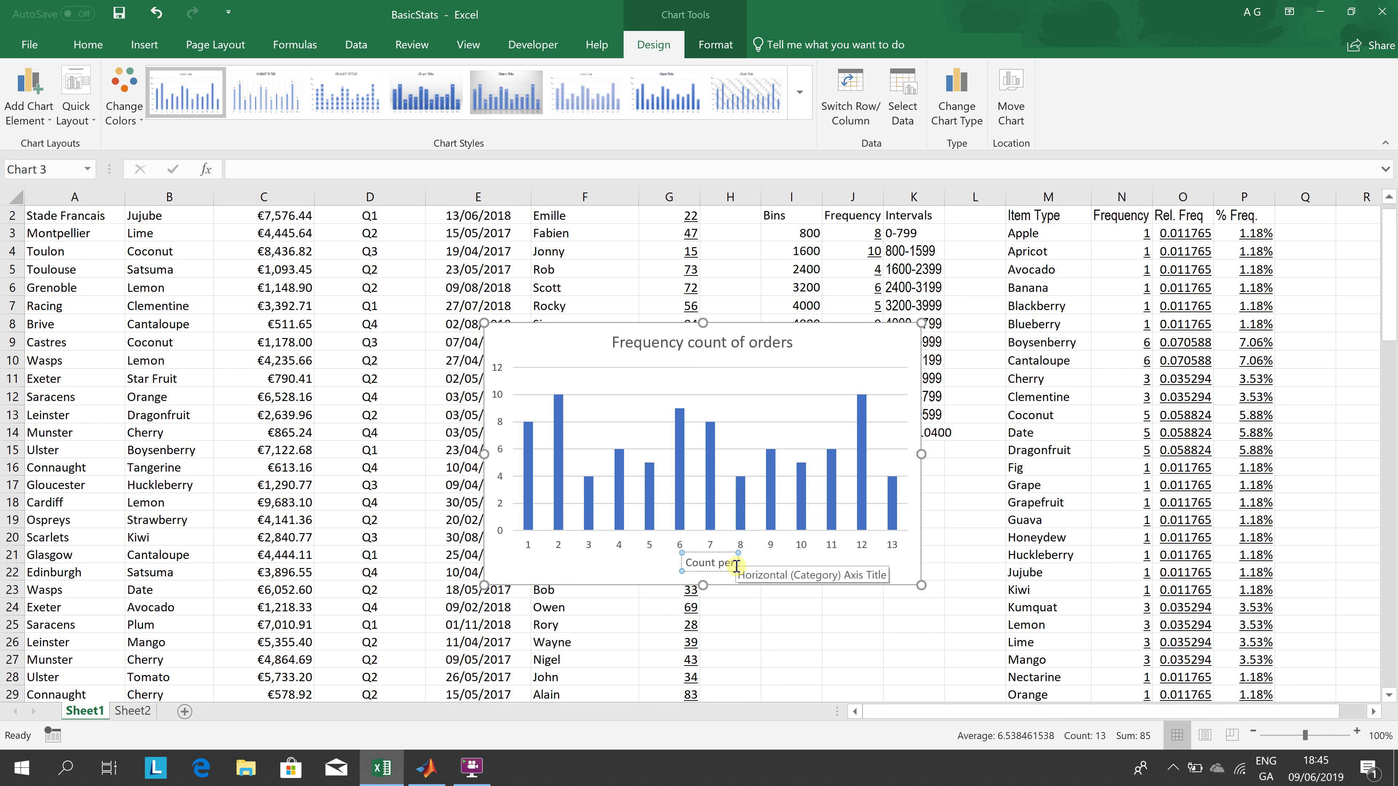
text( bin)
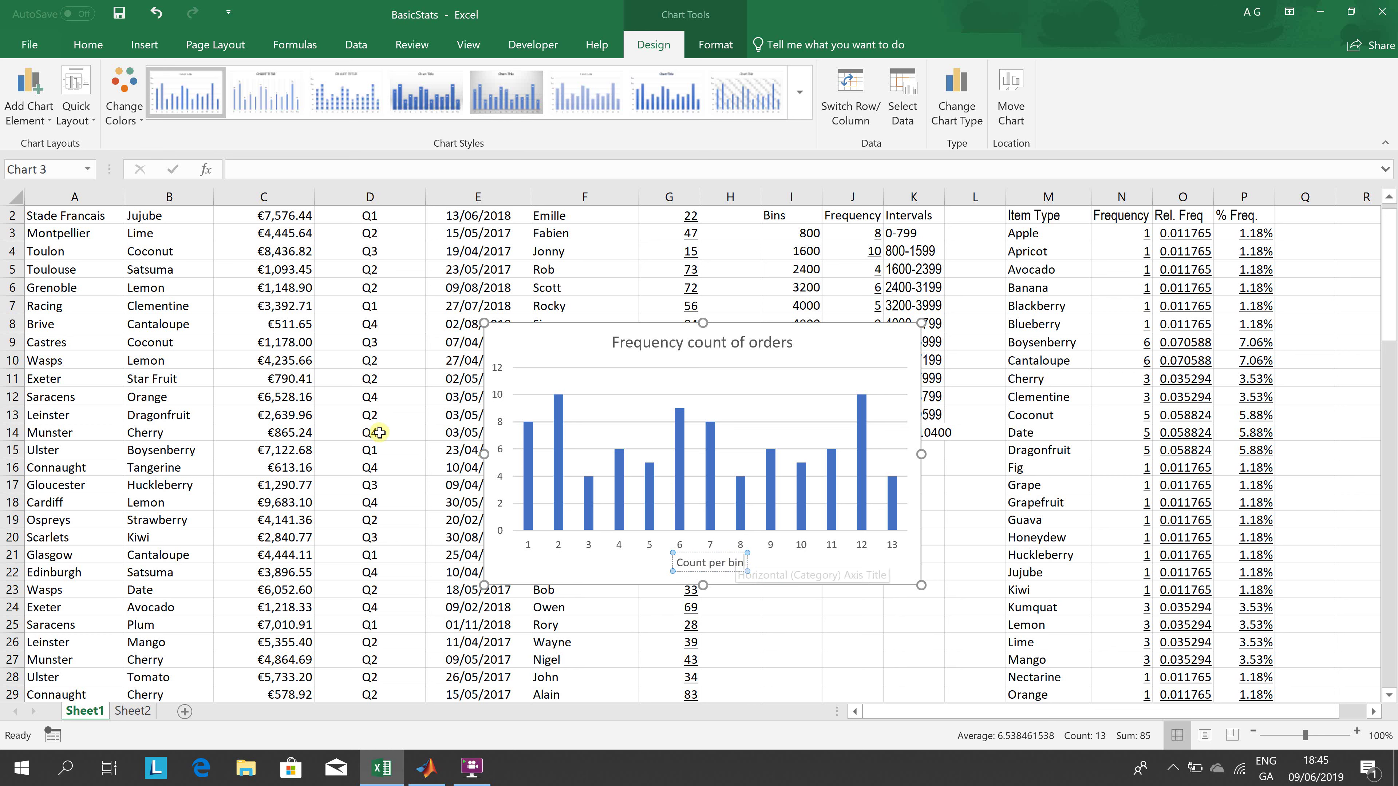
Step: Add a primary vertical axis title reading 'Y axis title'
click(22, 104)
mouse_move(64, 179)
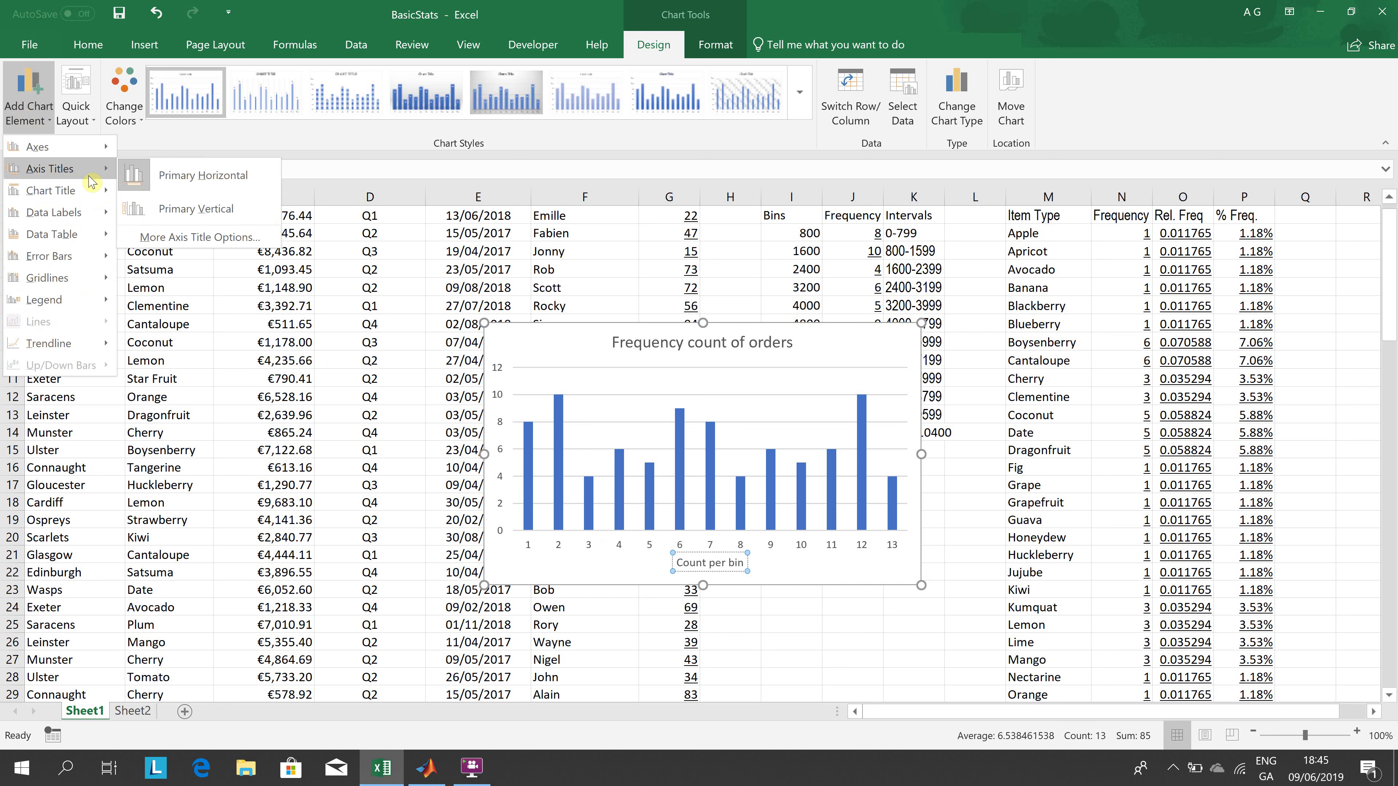
click(162, 209)
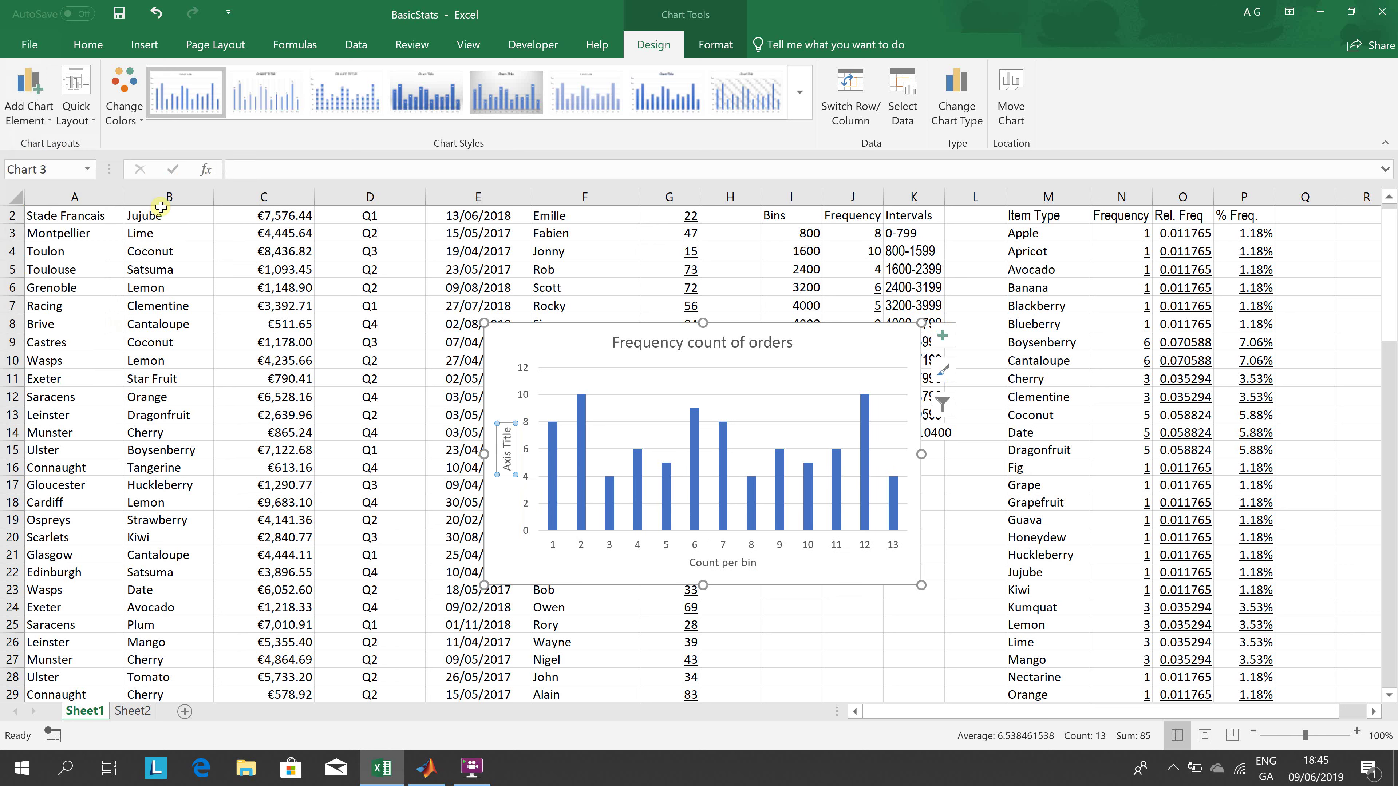
click(507, 468)
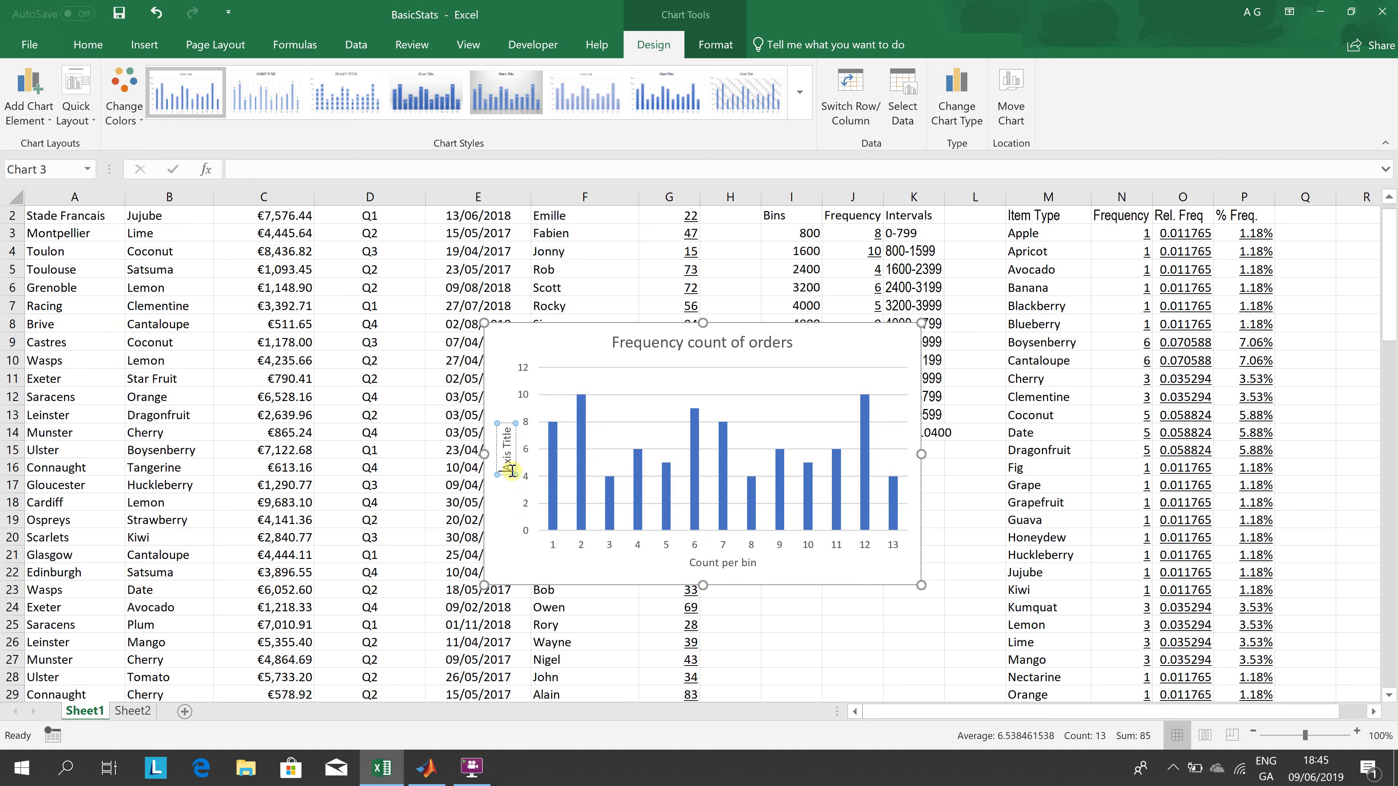
key(Delete)
key(Delete)
key(Delete)
key(Delete)
key(Delete)
key(Delete)
key(Delete)
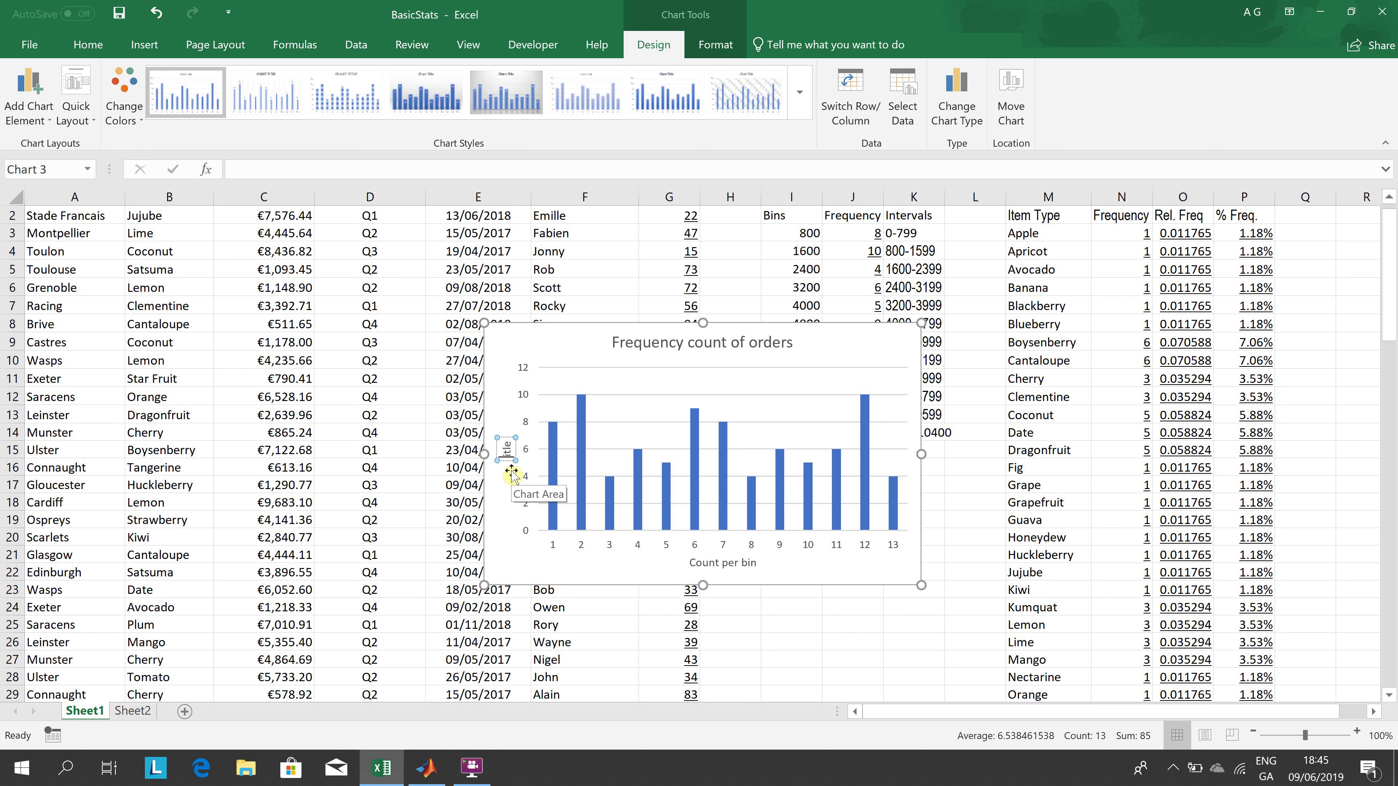
key(Delete)
key(Delete)
key(Delete)
text(Y axis title)
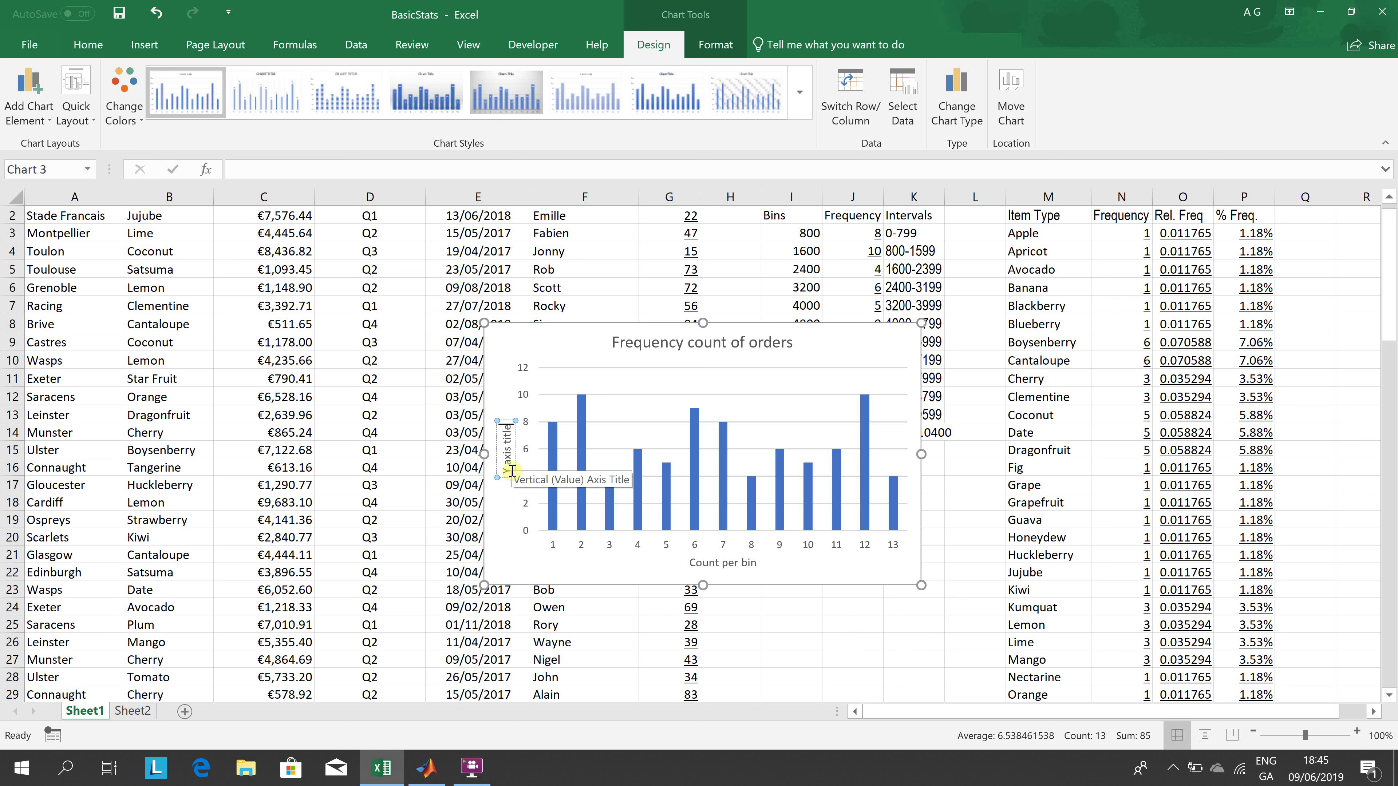